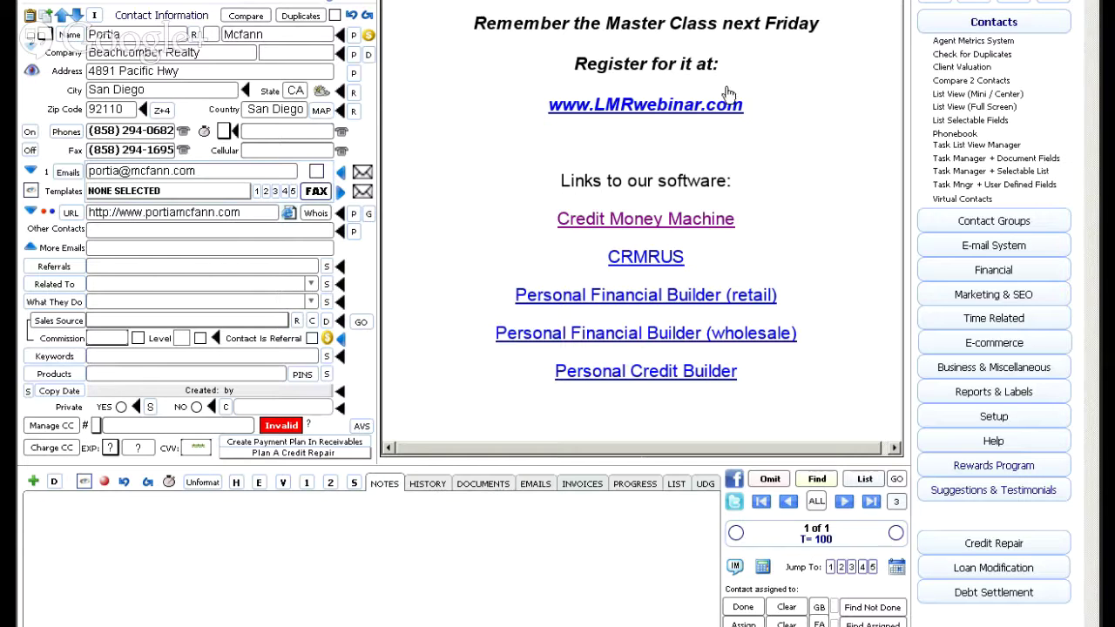
{"action": "left_click", "coordinate": [986, 275]}
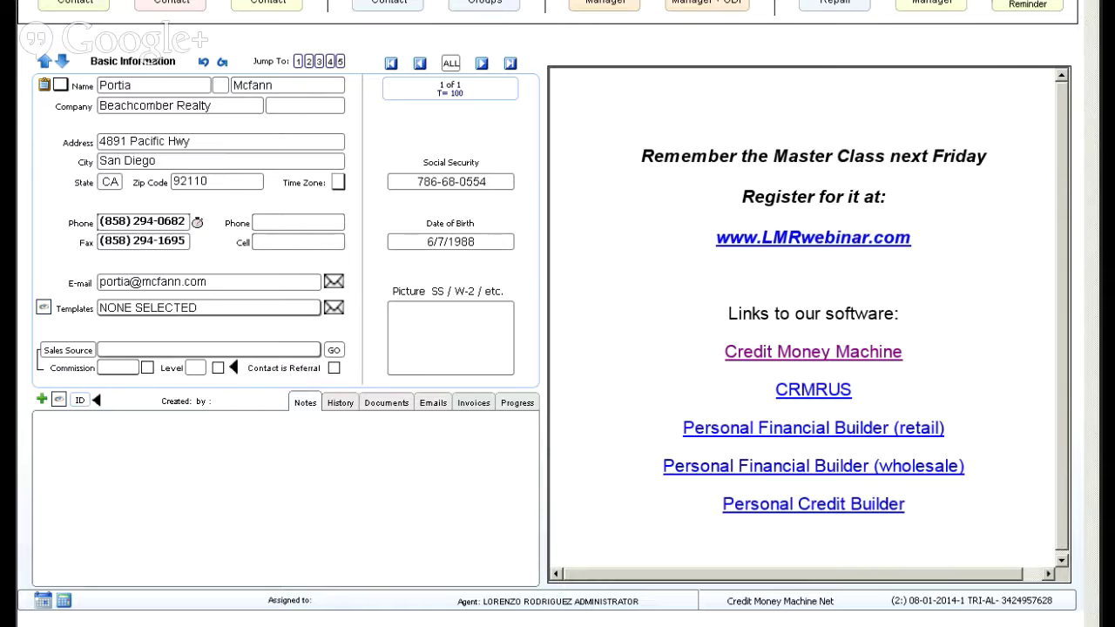
{"action": "left_click", "coordinate": [253, 0]}
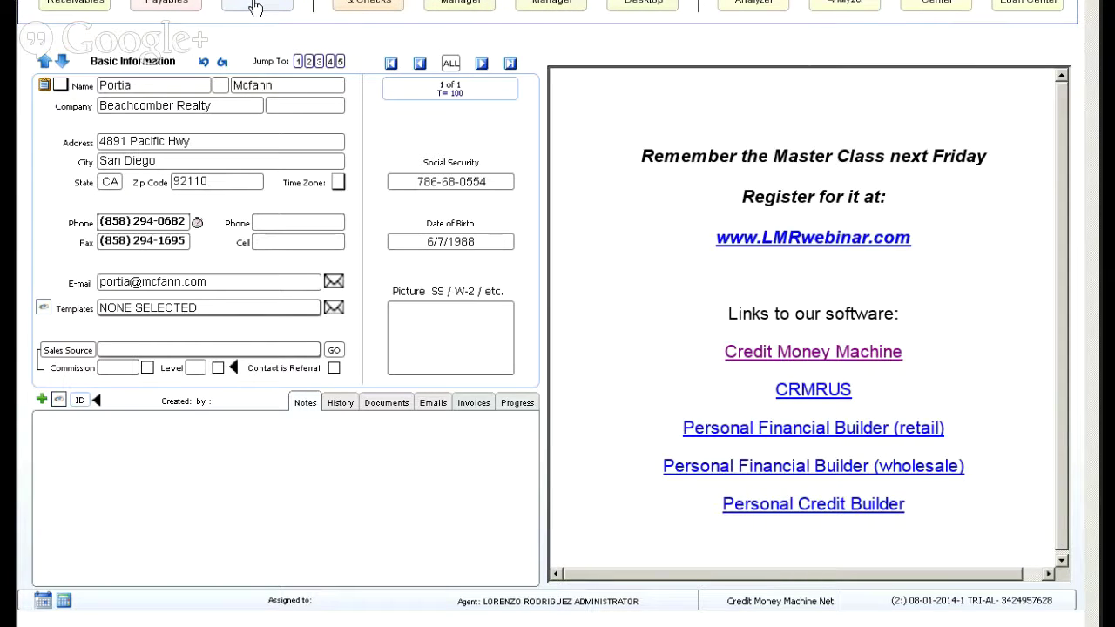
{"action": "left_click", "coordinate": [257, 2]}
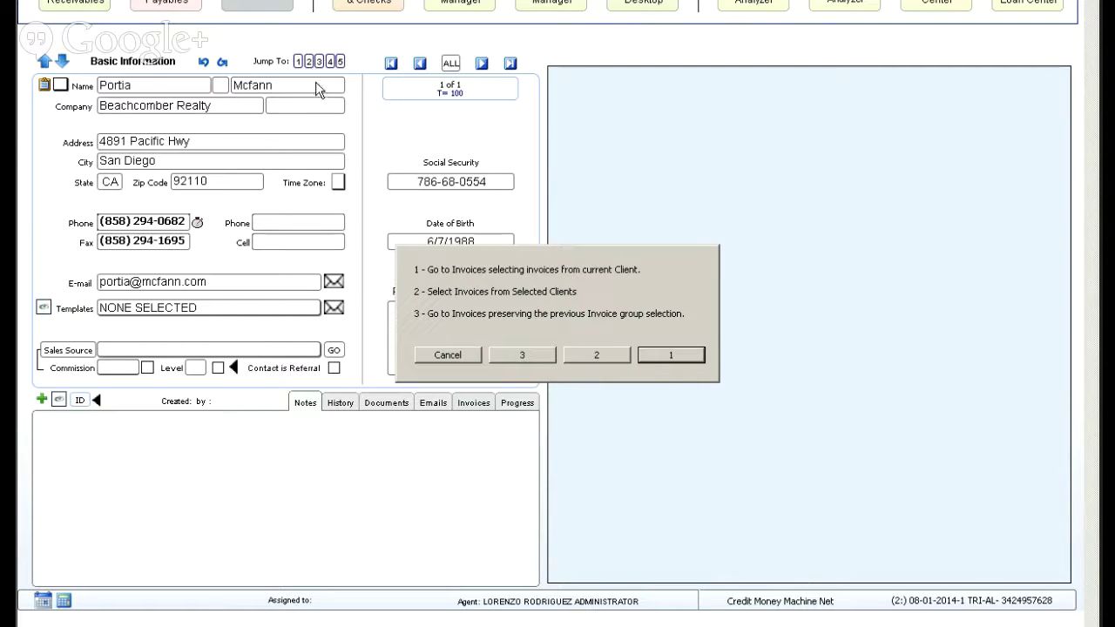
{"action": "left_click", "coordinate": [448, 353]}
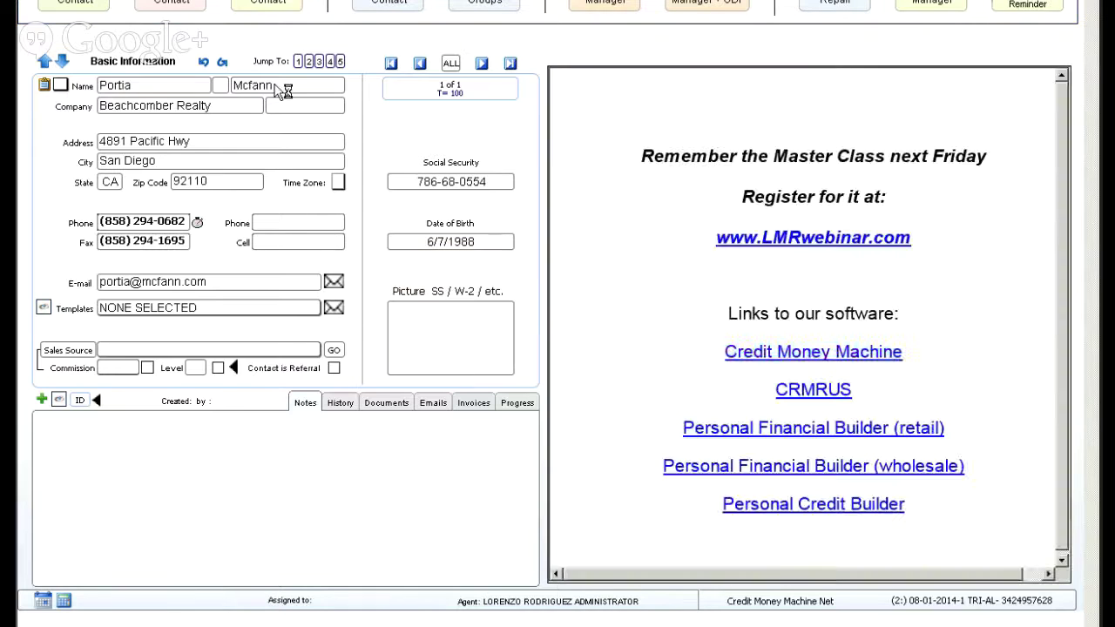
- Show the financial functions and read the help note on the contact's invoice option
{"action": "left_click", "coordinate": [272, 1]}
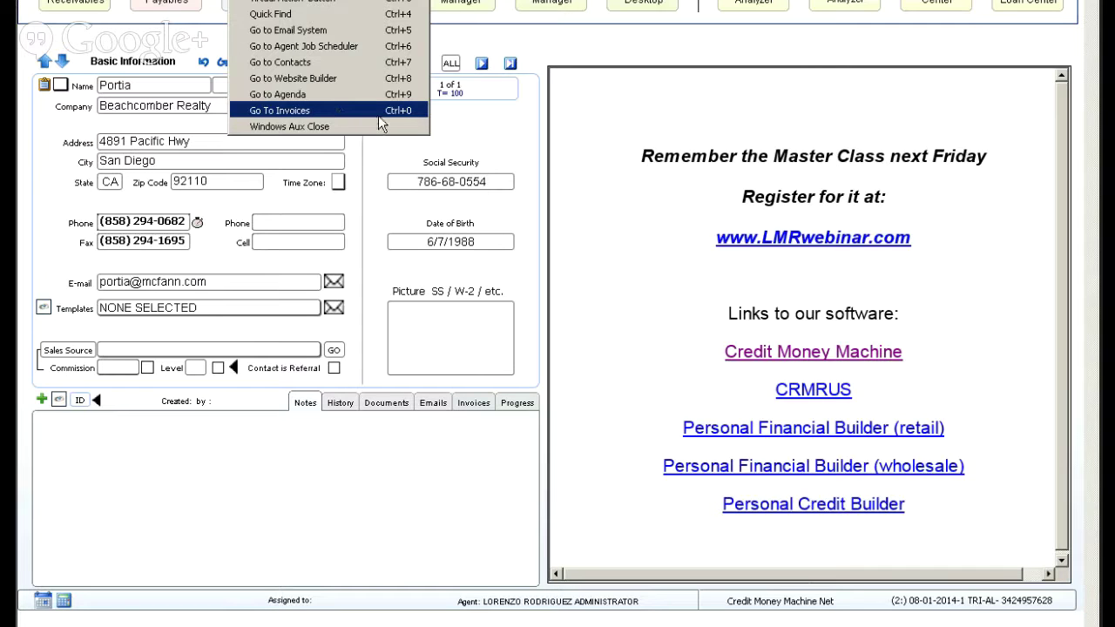
{"action": "left_click", "coordinate": [358, 181]}
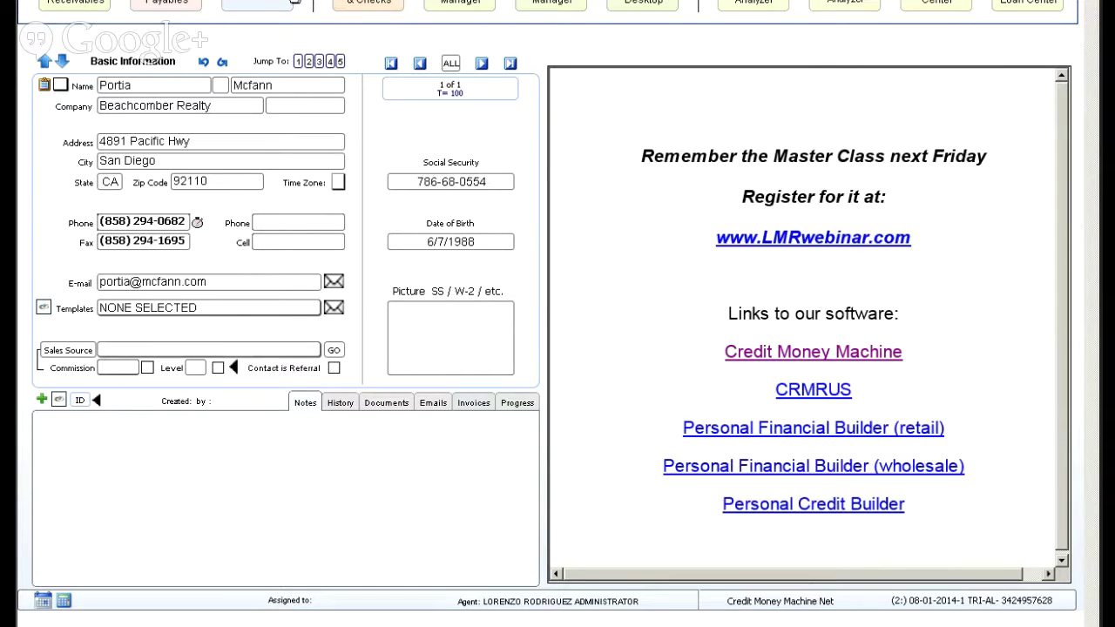
{"action": "left_click", "coordinate": [295, 3]}
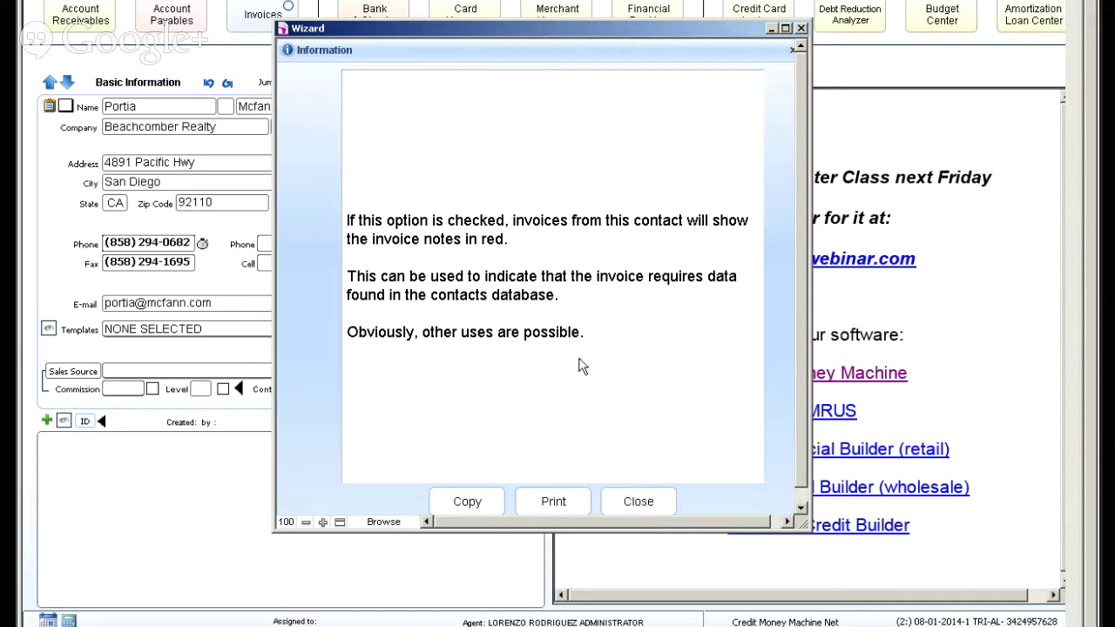
{"action": "left_click", "coordinate": [634, 504]}
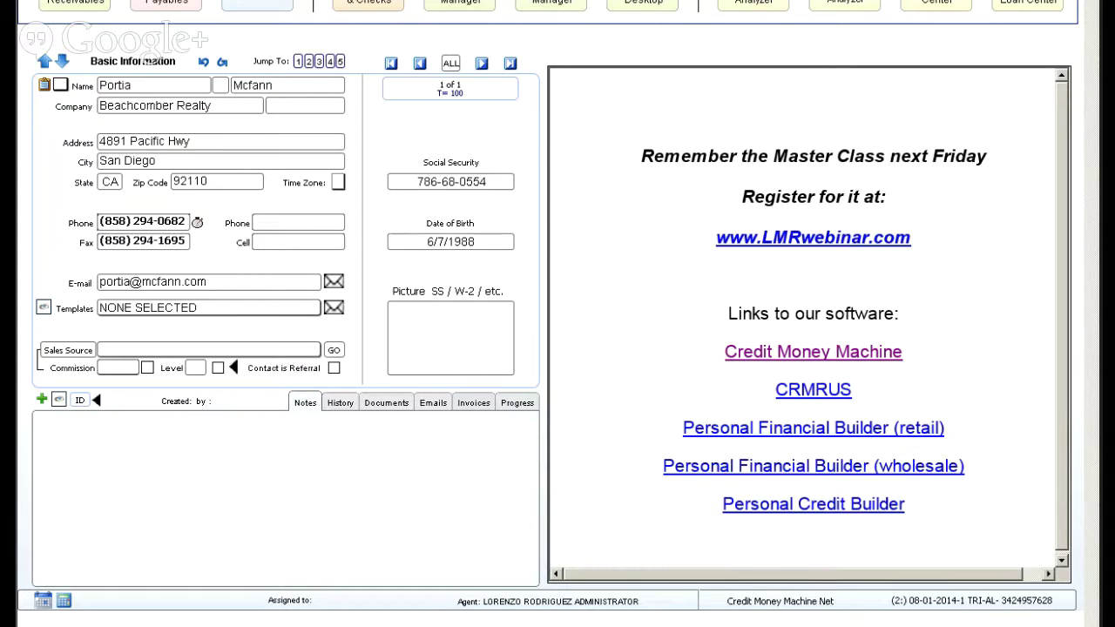
{"action": "left_click", "coordinate": [285, 0]}
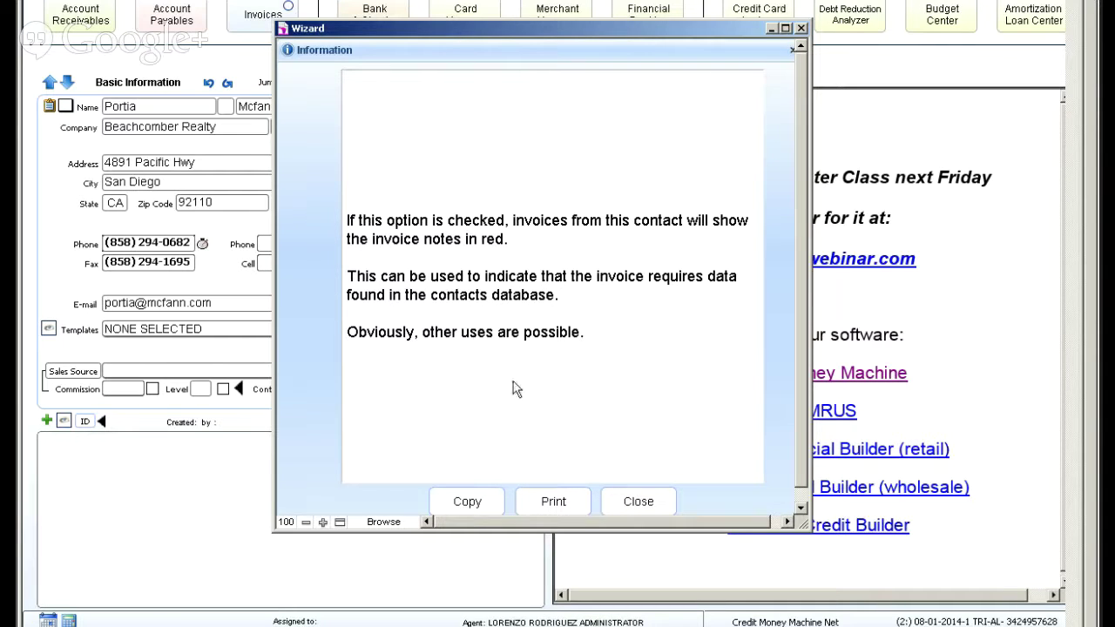
{"action": "left_click", "coordinate": [641, 505]}
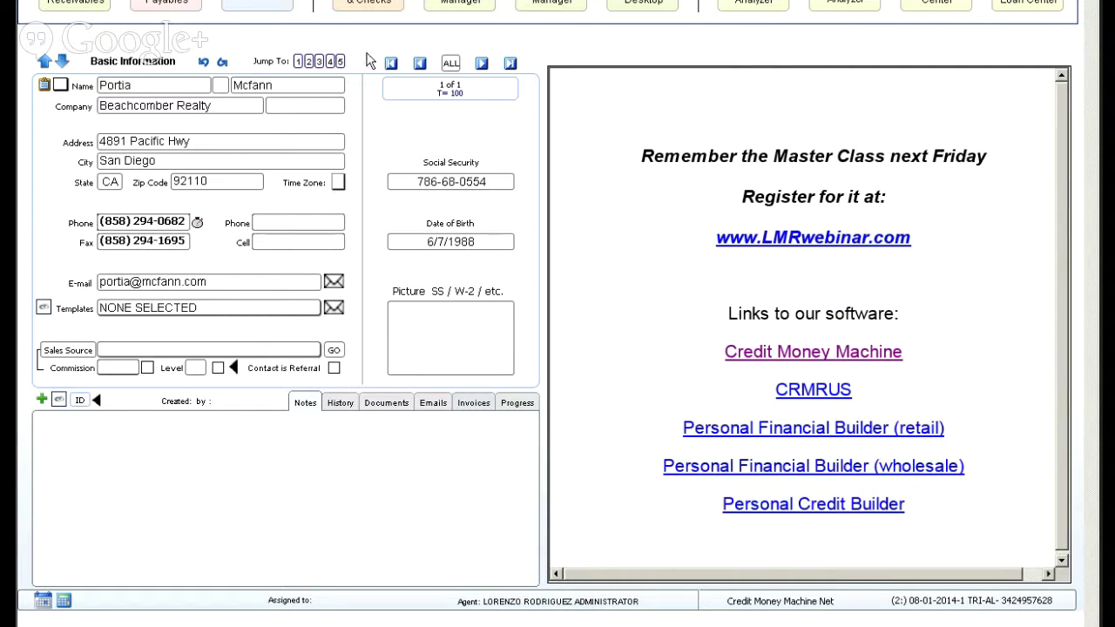
- Go to Invoices with the invoices of the current client selected
{"action": "left_click", "coordinate": [253, 10]}
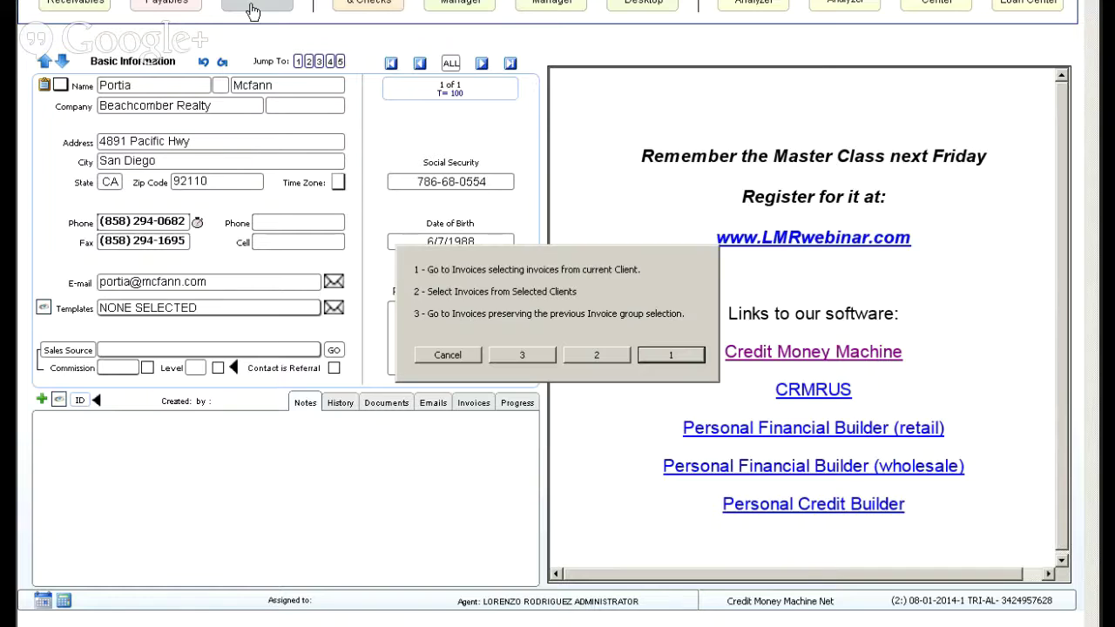
{"action": "key", "text": "Return"}
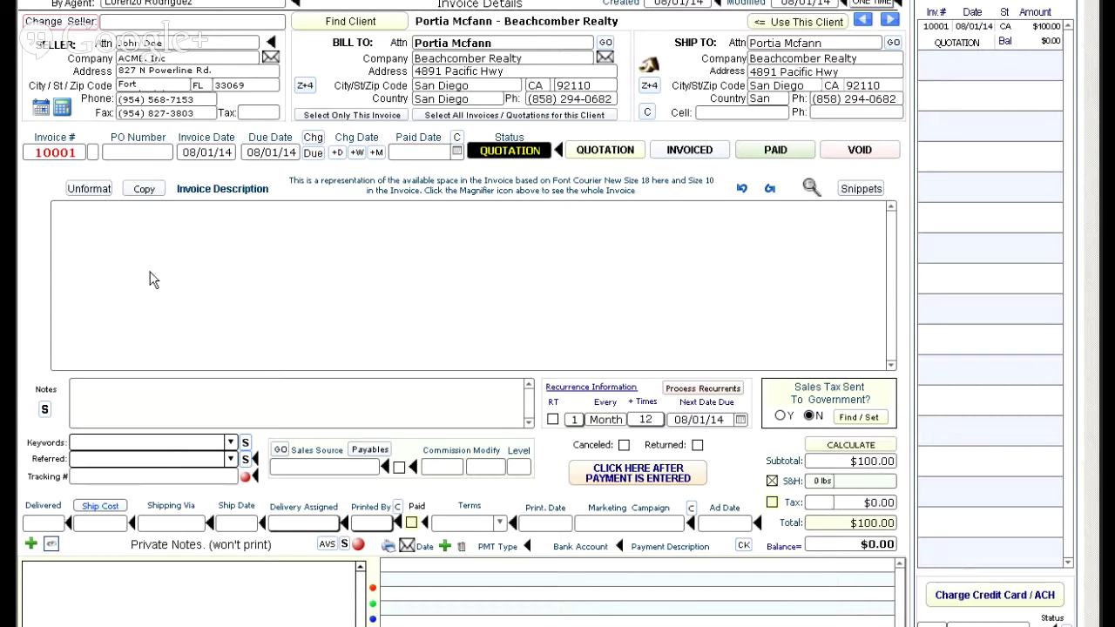
- Enter the invoice description lines "1 Shirt Blue at $10.00", "a Service done $100.00" and "Less -5% discount", and calculate the total
{"action": "left_click", "coordinate": [136, 225]}
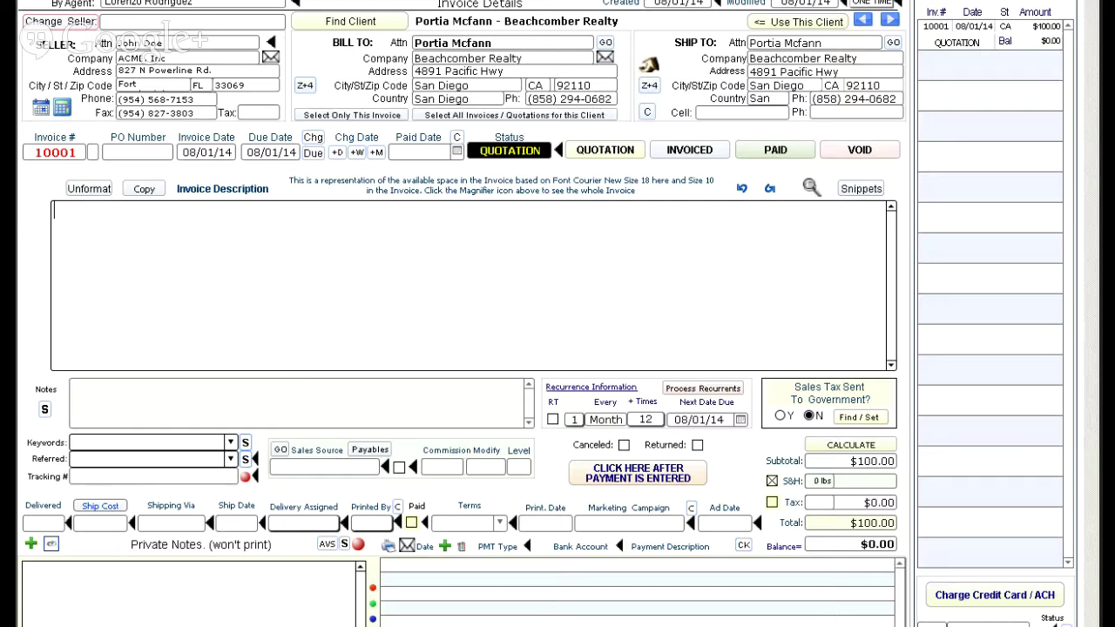
{"action": "type", "text": "1 Shirt Blue"}
{"action": "type", "text": "at "}
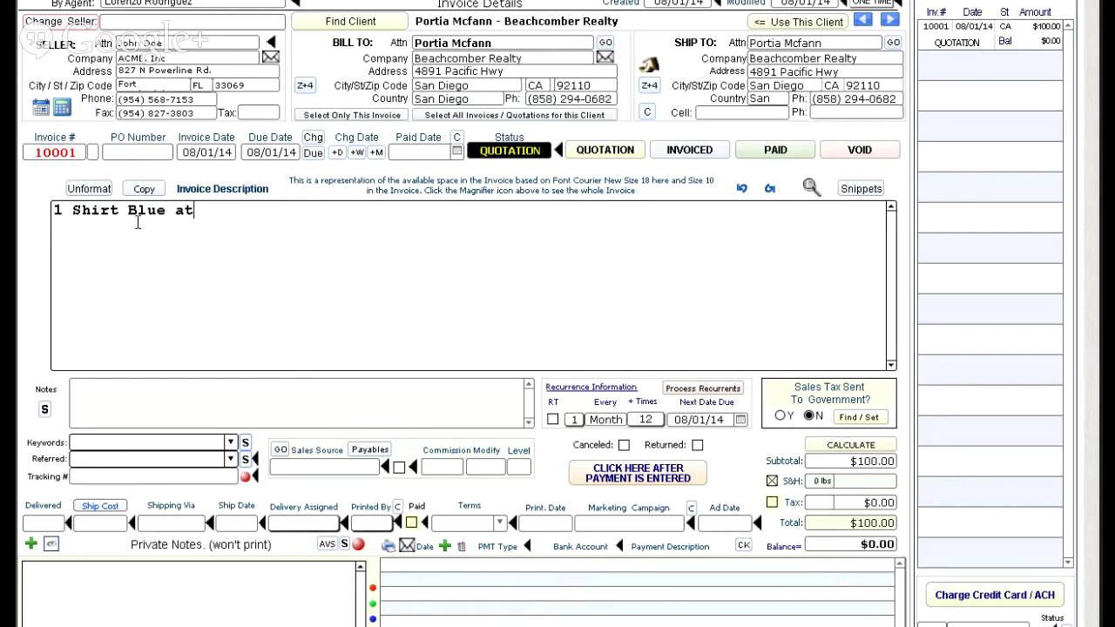
{"action": "type", "text": "$10.00"}
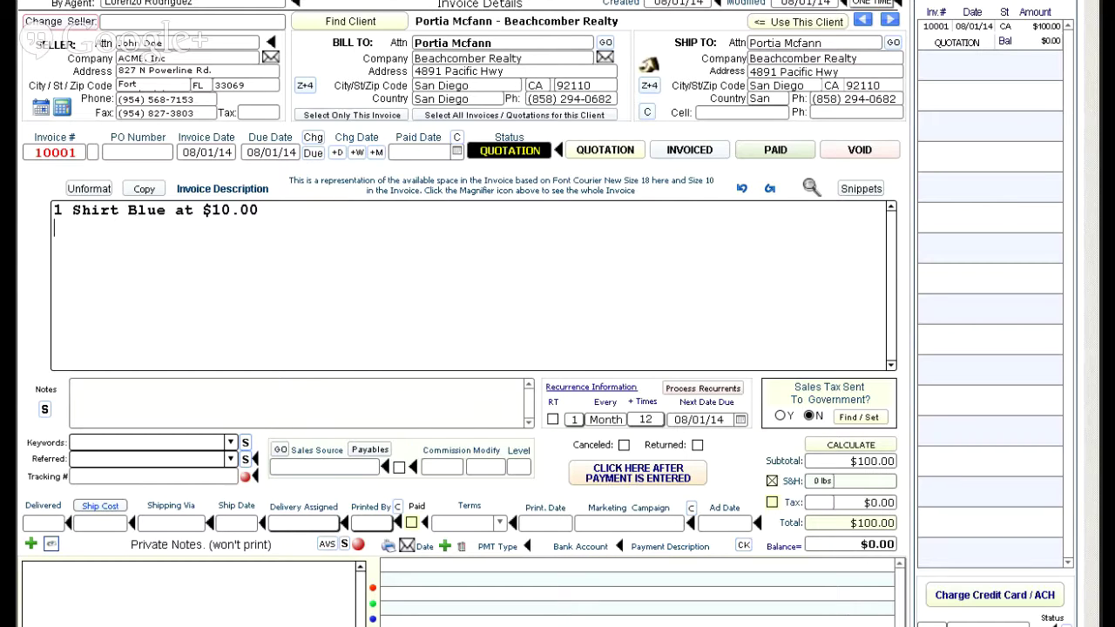
{"action": "type", "text": "a Service done"}
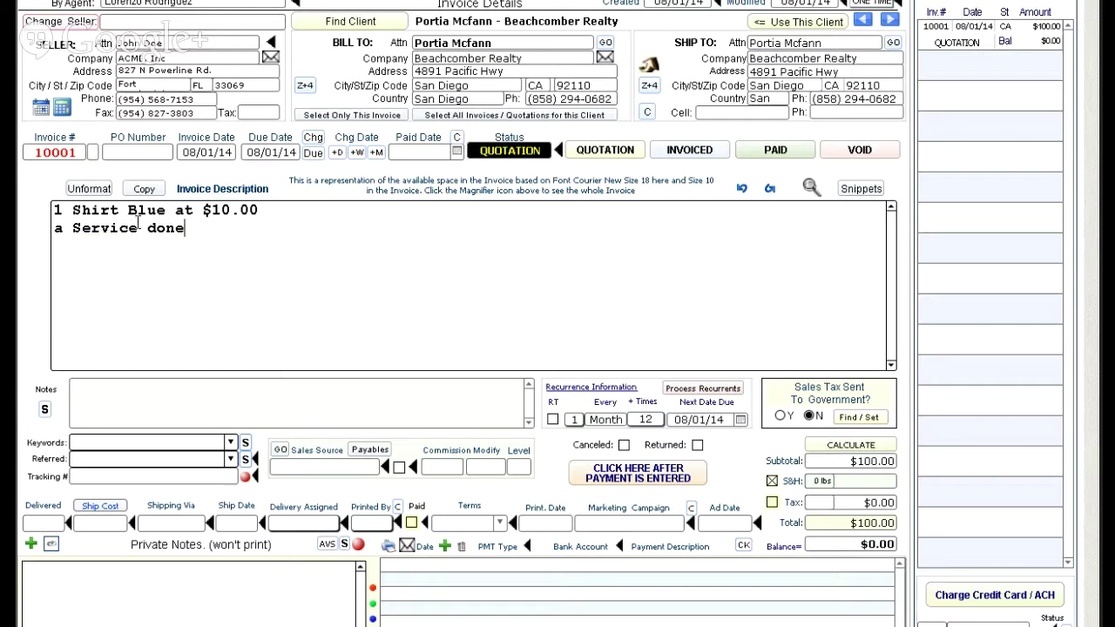
{"action": "type", "text": " $100.00"}
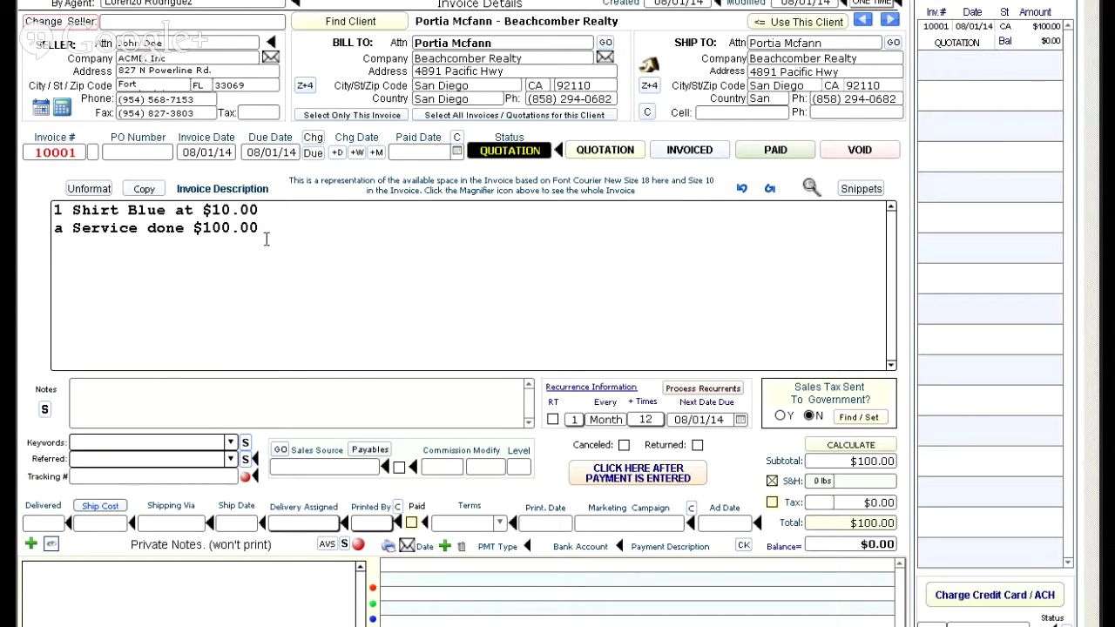
{"action": "key", "text": "Return"}
{"action": "type", "text": "Less -5% discount"}
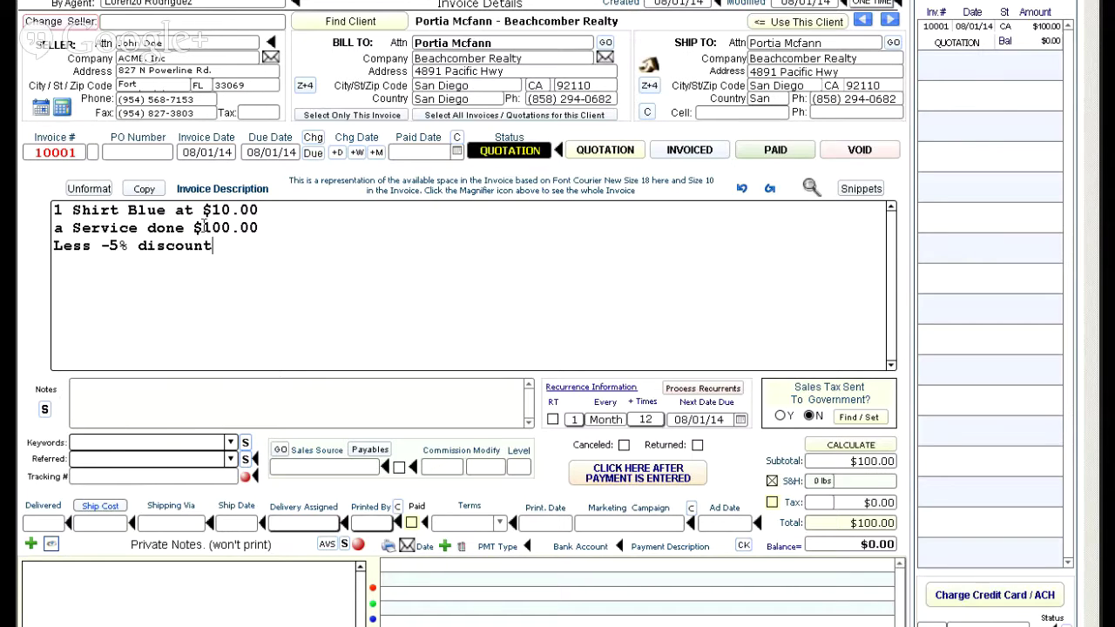
{"action": "left_click", "coordinate": [852, 448]}
- Insert "was $ 20.00" before "at" in the shirt line and recalculate the invoice
{"action": "left_click", "coordinate": [175, 211]}
{"action": "type", "text": "was "}
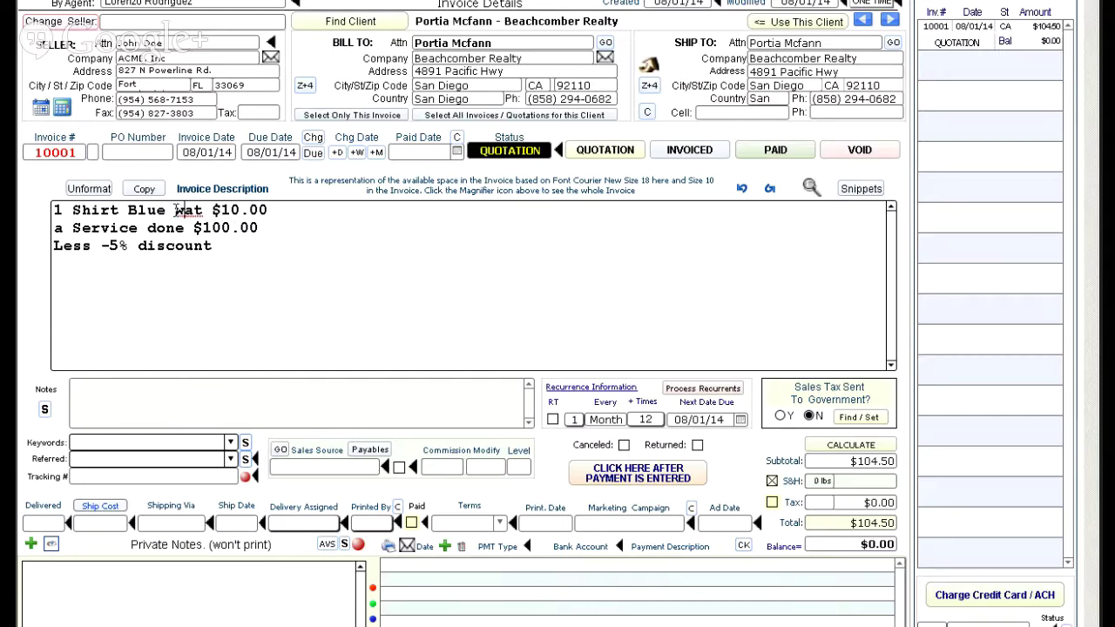
{"action": "type", "text": "$"}
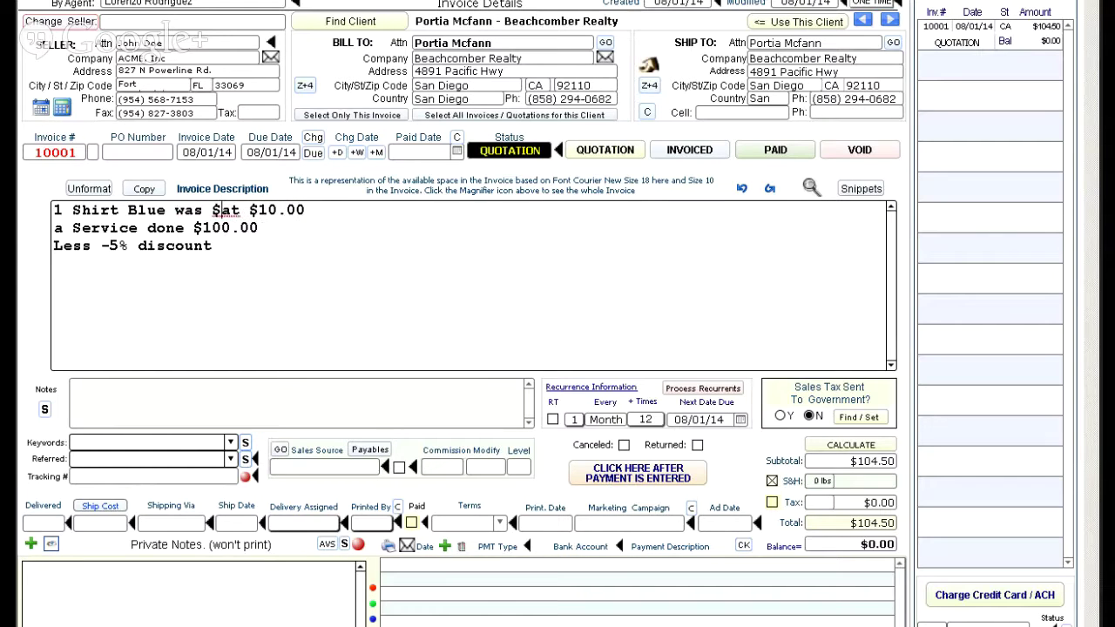
{"action": "type", "text": " 20"}
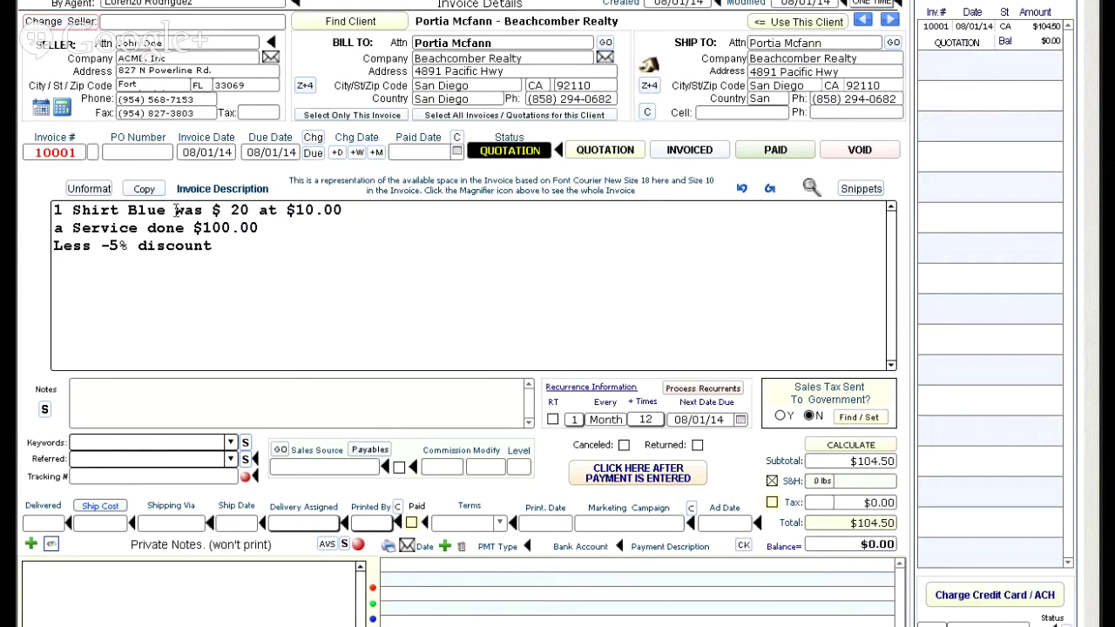
{"action": "key", "text": "Left"}
{"action": "type", "text": "$"}
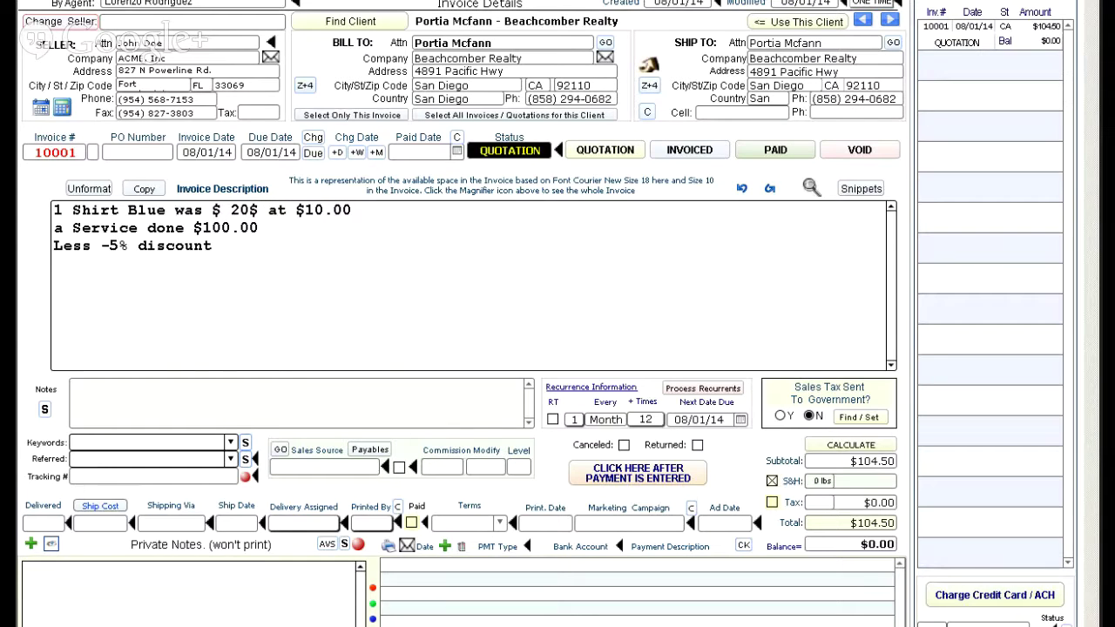
{"action": "key", "text": "BackSpace"}
{"action": "key", "text": "Left"}
{"action": "key", "text": "Left"}
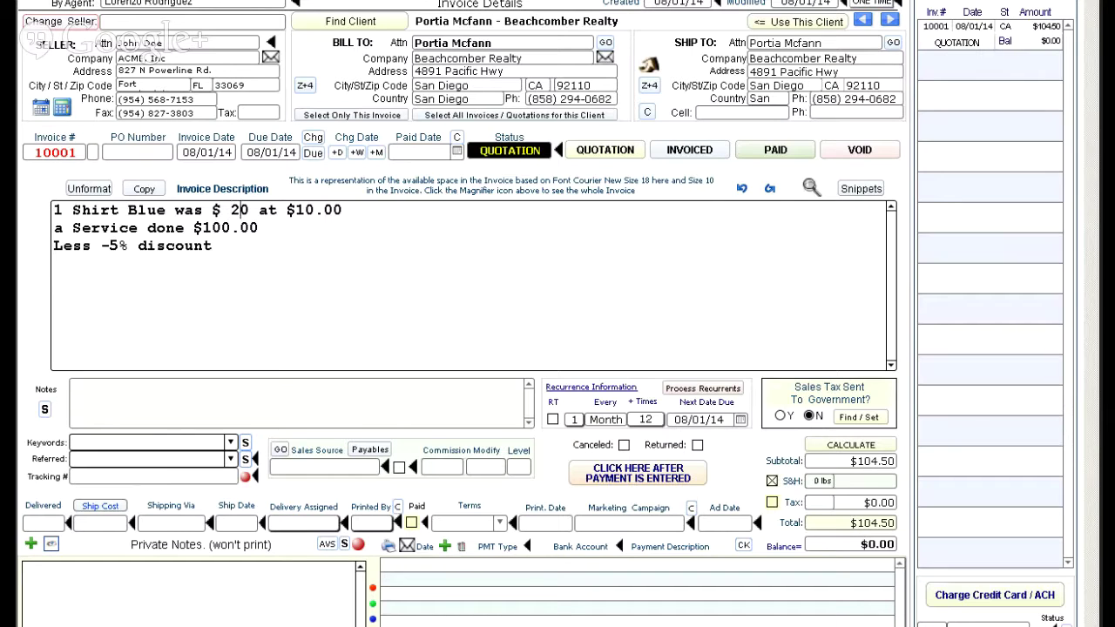
{"action": "type", "text": ".00"}
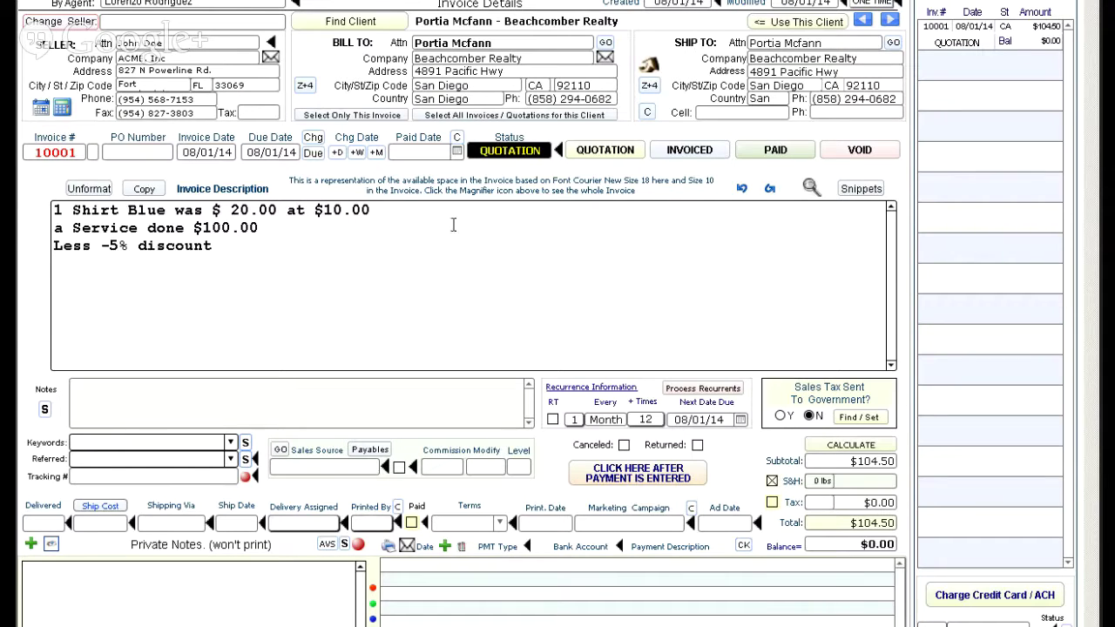
{"action": "left_click", "coordinate": [845, 446]}
- Move "$ 20.00" from the shirt line to its own line above the service line and recalculate the invoice
{"action": "key", "text": "Right"}
{"action": "key", "text": "shift+Left"}
{"action": "key", "text": "shift+Left"}
{"action": "key", "text": "shift+Left"}
{"action": "key", "text": "shift+Left"}
{"action": "key", "text": "shift+Left"}
{"action": "key", "text": "shift+Left"}
{"action": "key", "text": "shift+Left"}
{"action": "key", "text": "shift+Left"}
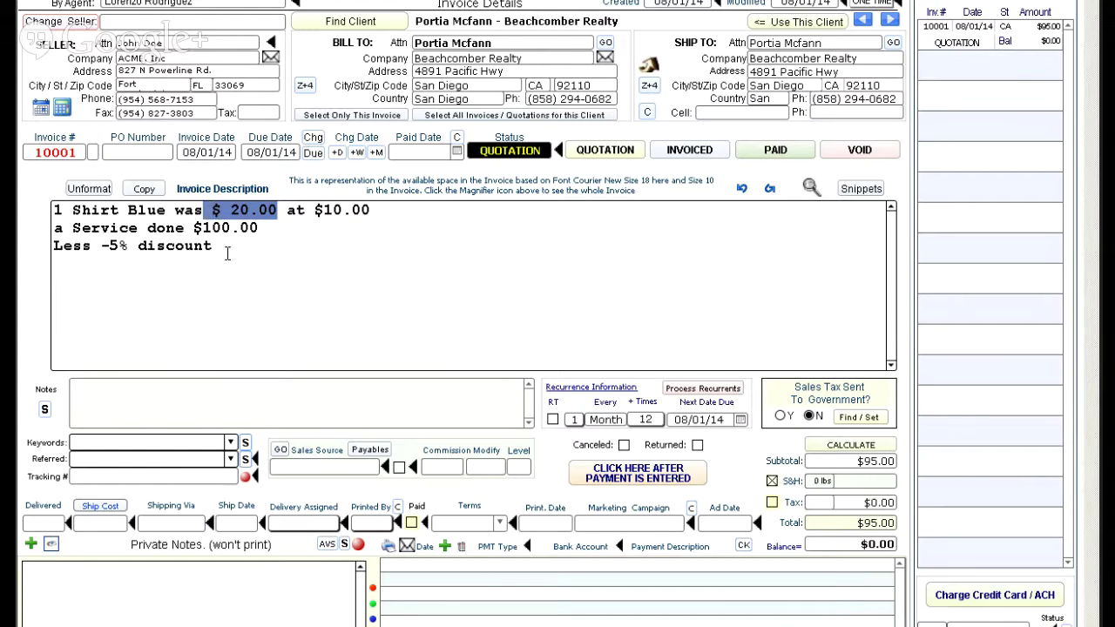
{"action": "key", "text": "shift+Right"}
{"action": "key", "text": "ctrl+x"}
{"action": "key", "text": "Down"}
{"action": "key", "text": "Home"}
{"action": "key", "text": "Return"}
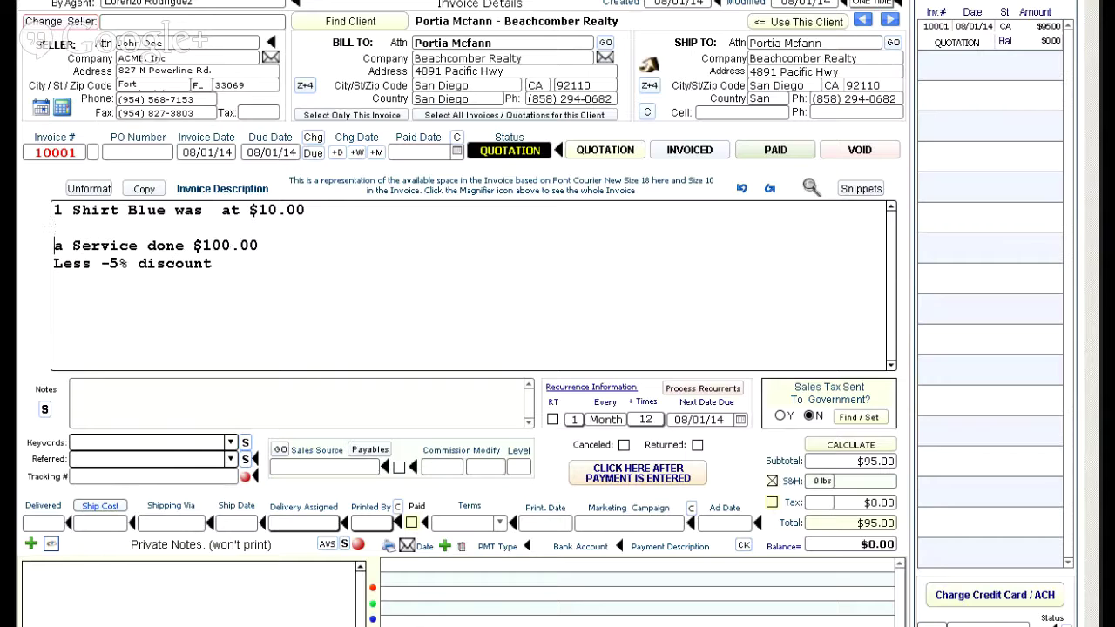
{"action": "key", "text": "Up"}
{"action": "key", "text": "ctrl+v"}
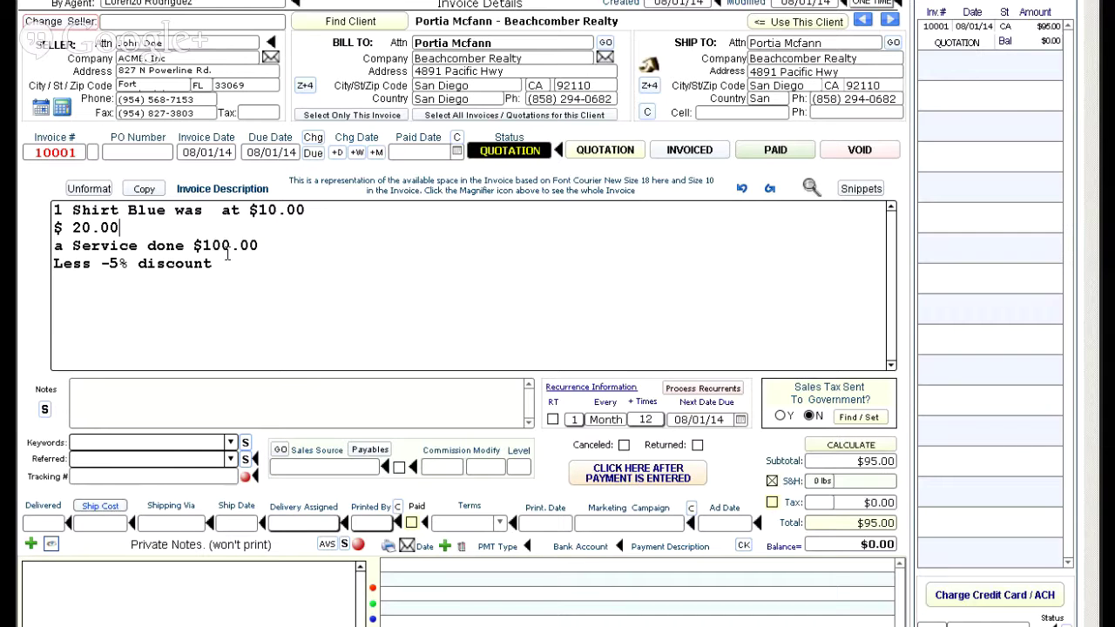
{"action": "left_click", "coordinate": [850, 446]}
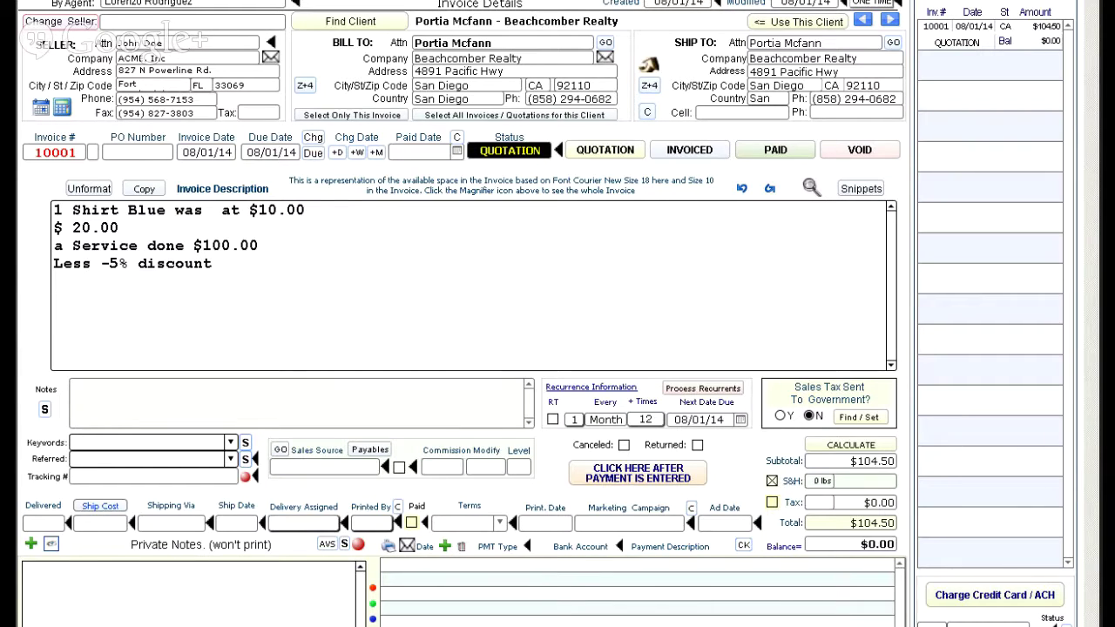
- Open the snippets list for the invoice description, add a blank snippet and close the list
{"action": "left_click", "coordinate": [855, 193]}
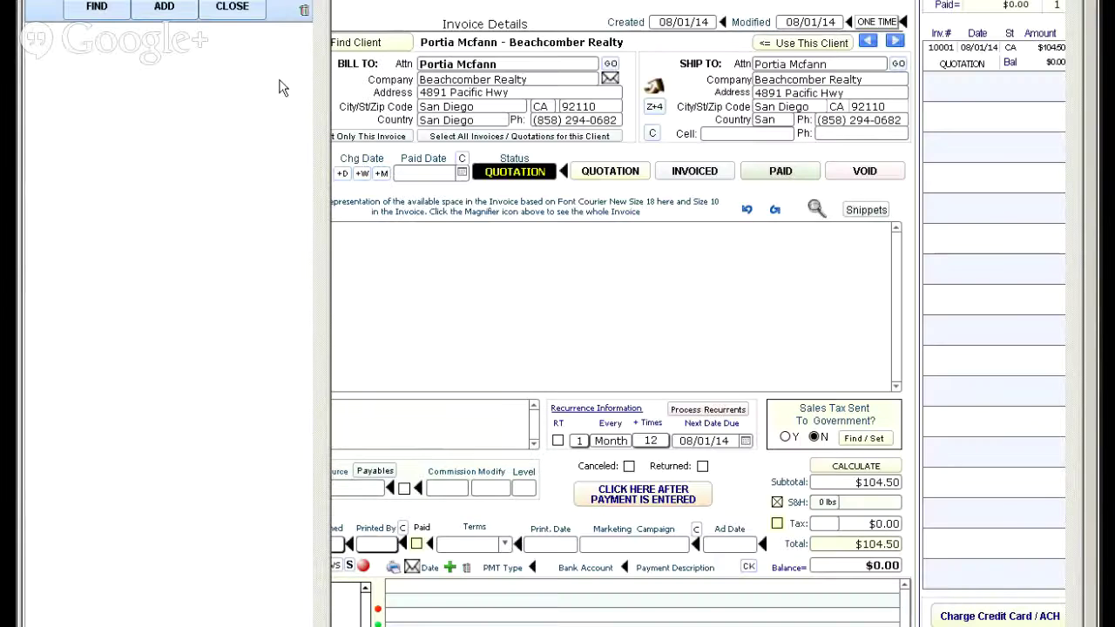
{"action": "left_click", "coordinate": [161, 12]}
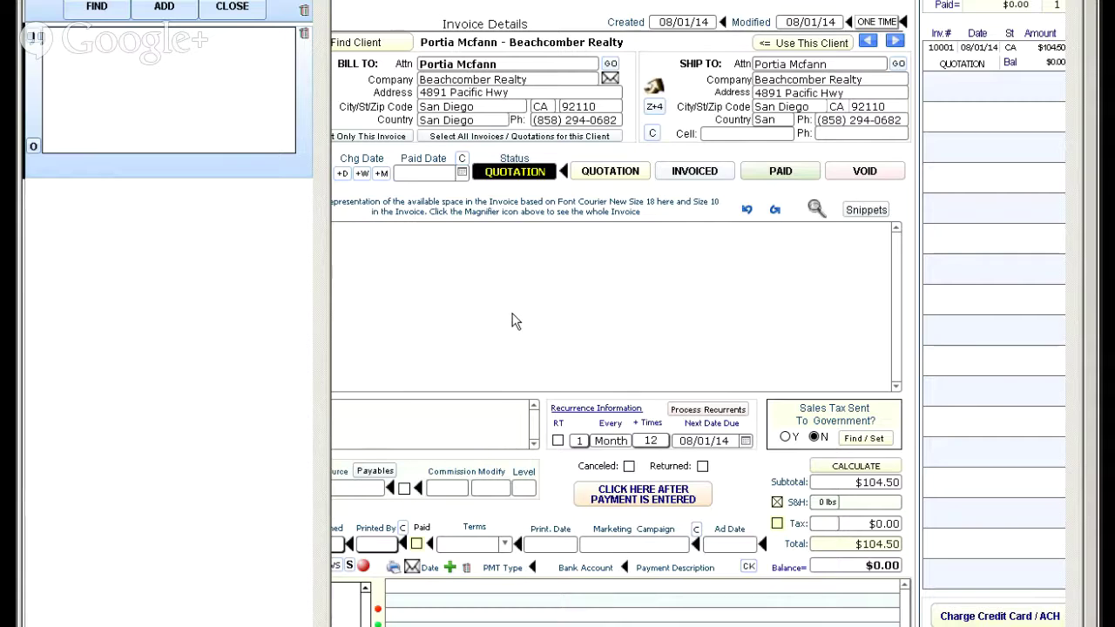
{"action": "left_click", "coordinate": [231, 7]}
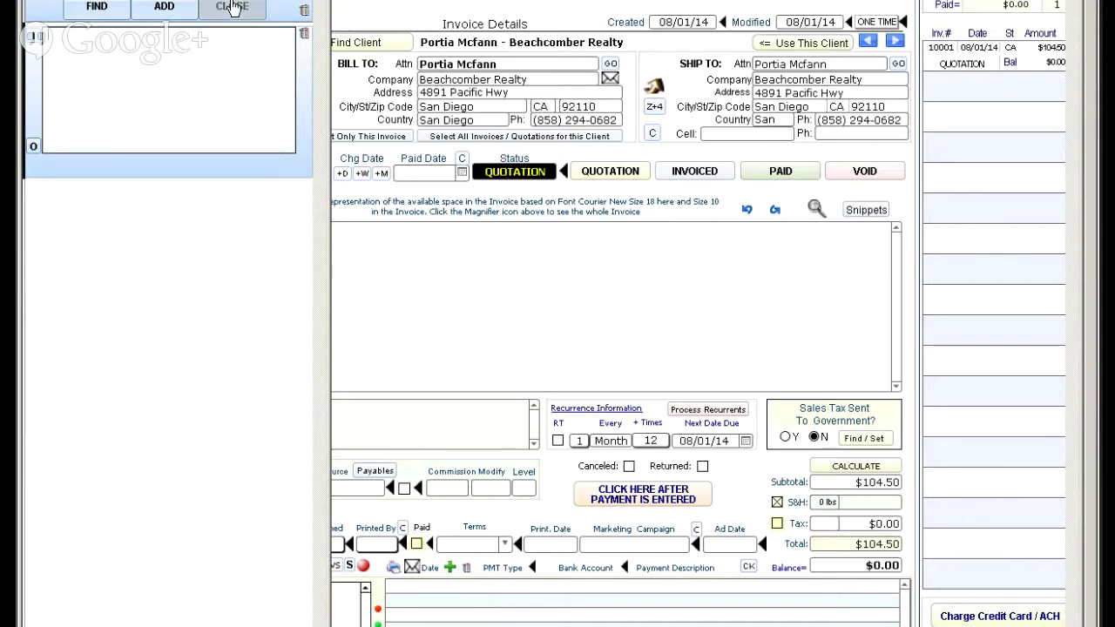
- Delete the "$ 20.00" line and clear the remaining text of the invoice description
{"action": "left_click", "coordinate": [225, 218]}
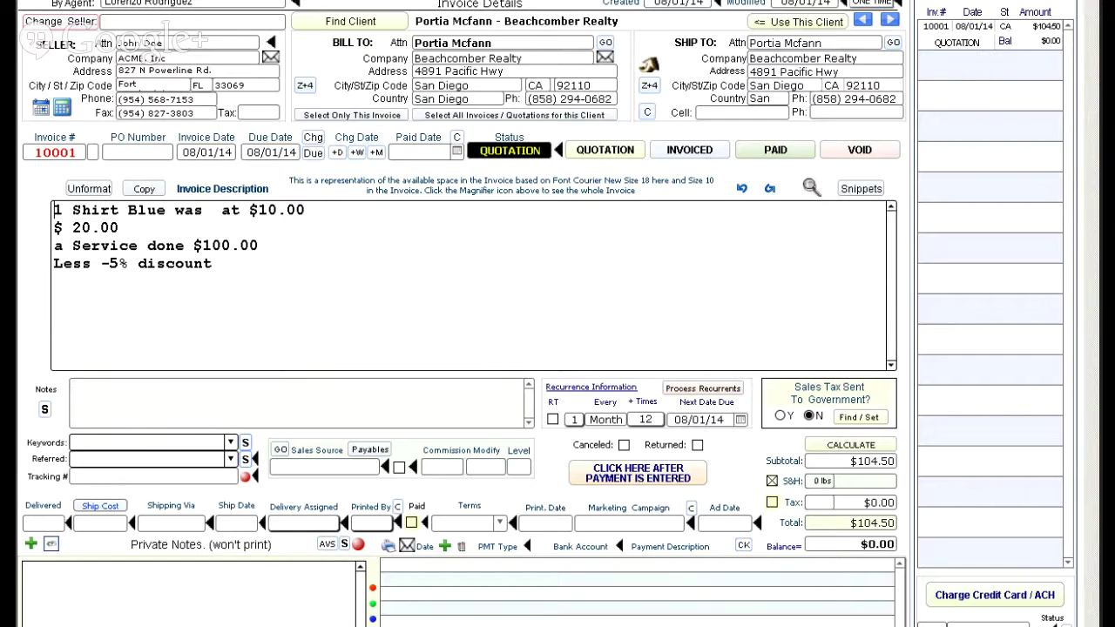
{"action": "triple_click", "coordinate": [226, 219]}
{"action": "key", "text": "BackSpace"}
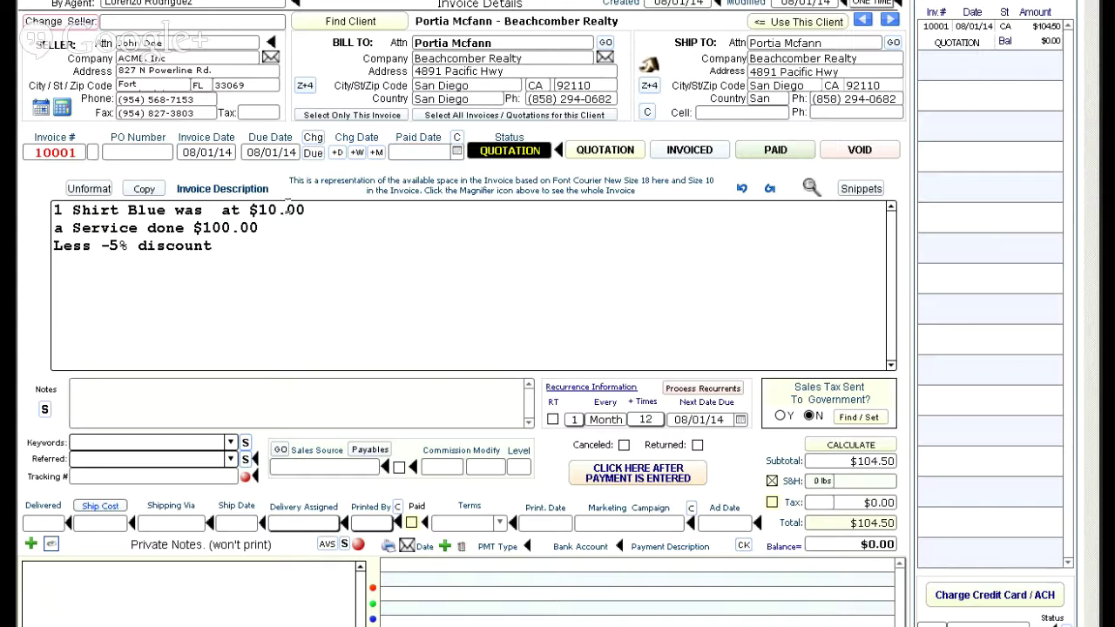
{"action": "key", "text": "ctrl+a"}
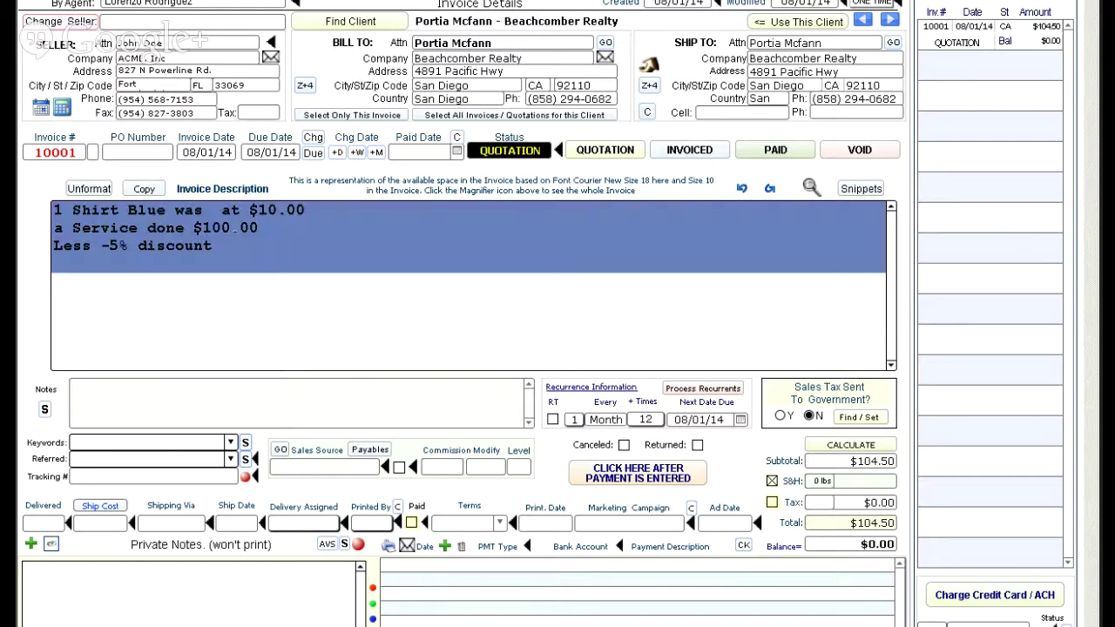
{"action": "key", "text": "BackSpace"}
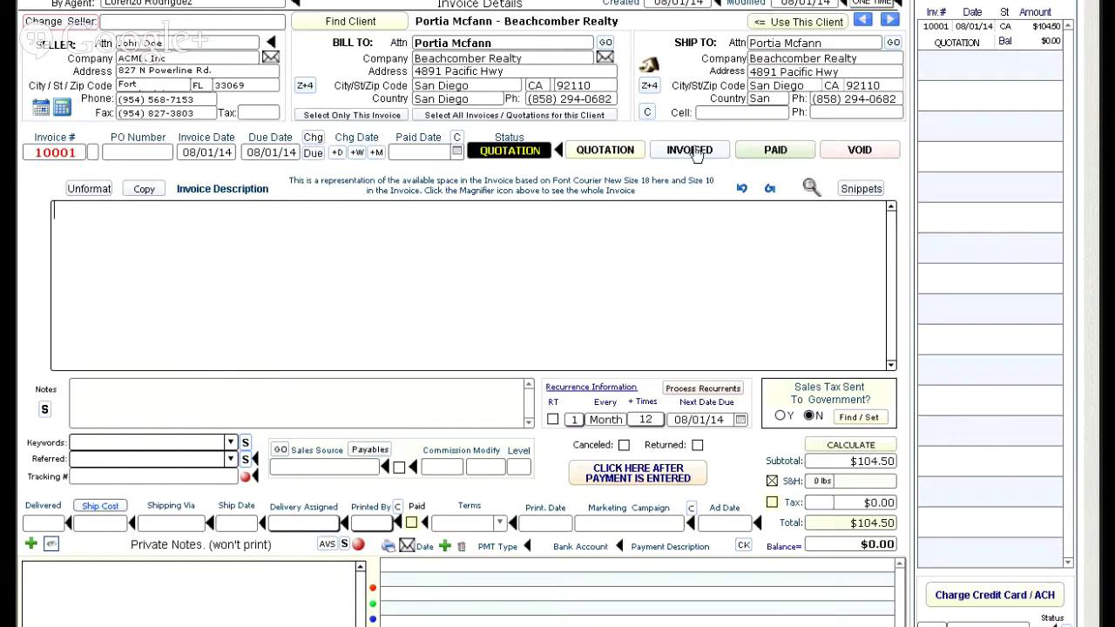
- Open the snippets list, store the $10.00 shirt, $100.00 service and -5% discount lines in the blank snippet, and add another snippet
{"action": "left_click", "coordinate": [862, 189]}
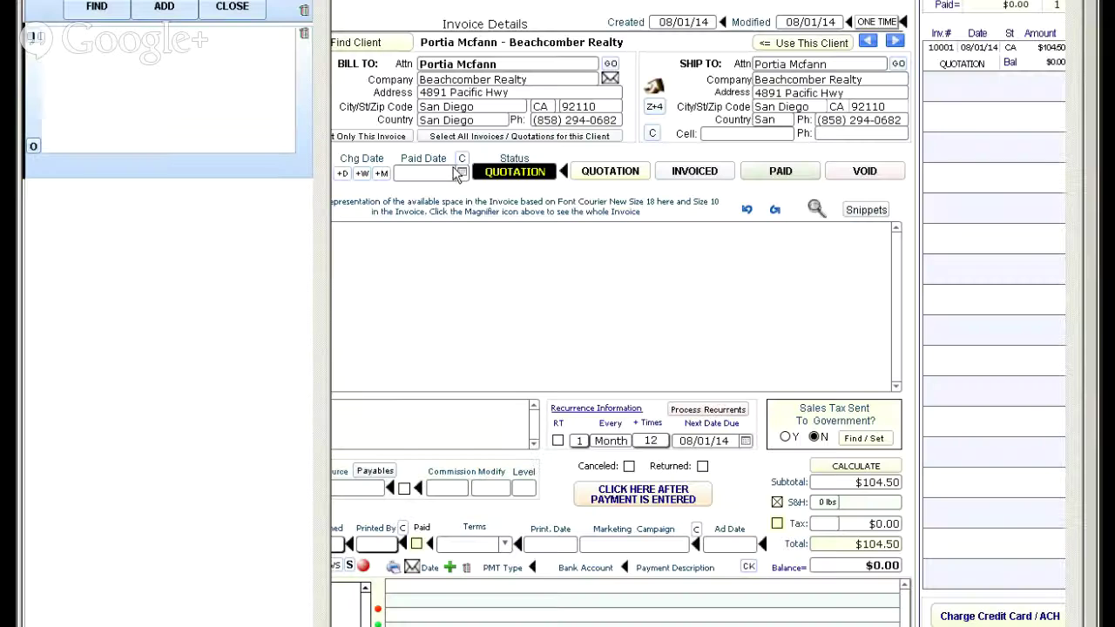
{"action": "left_click", "coordinate": [164, 12]}
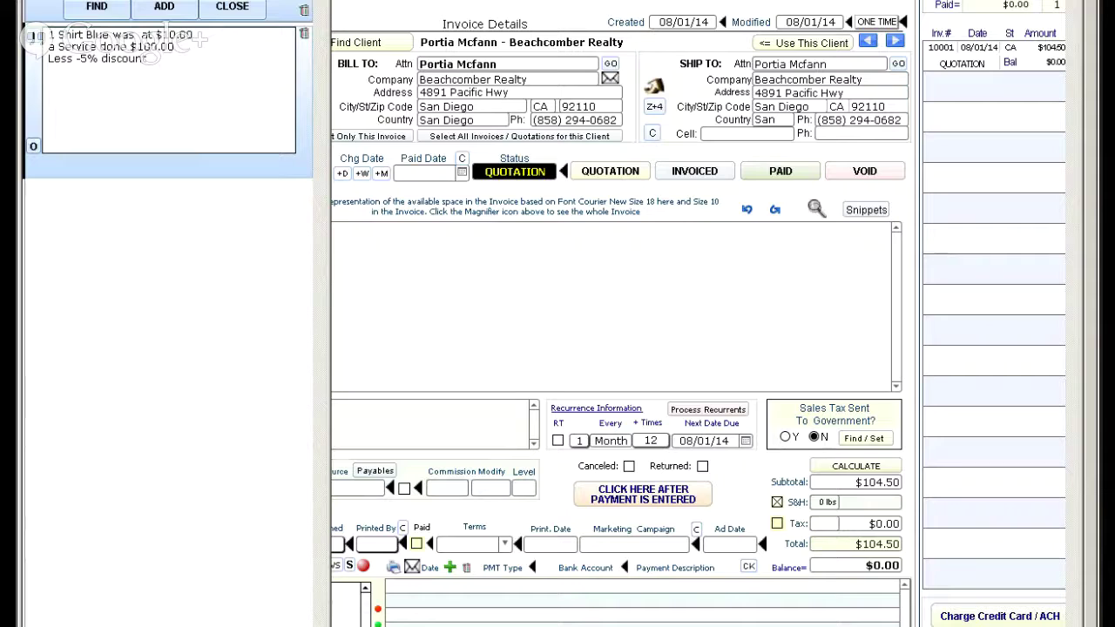
{"action": "left_click", "coordinate": [164, 6]}
- Fill the new snippet with the shirt at $20.00, the service at $300.00 and a -15% discount, and insert it into the invoice description
{"action": "left_click", "coordinate": [101, 87]}
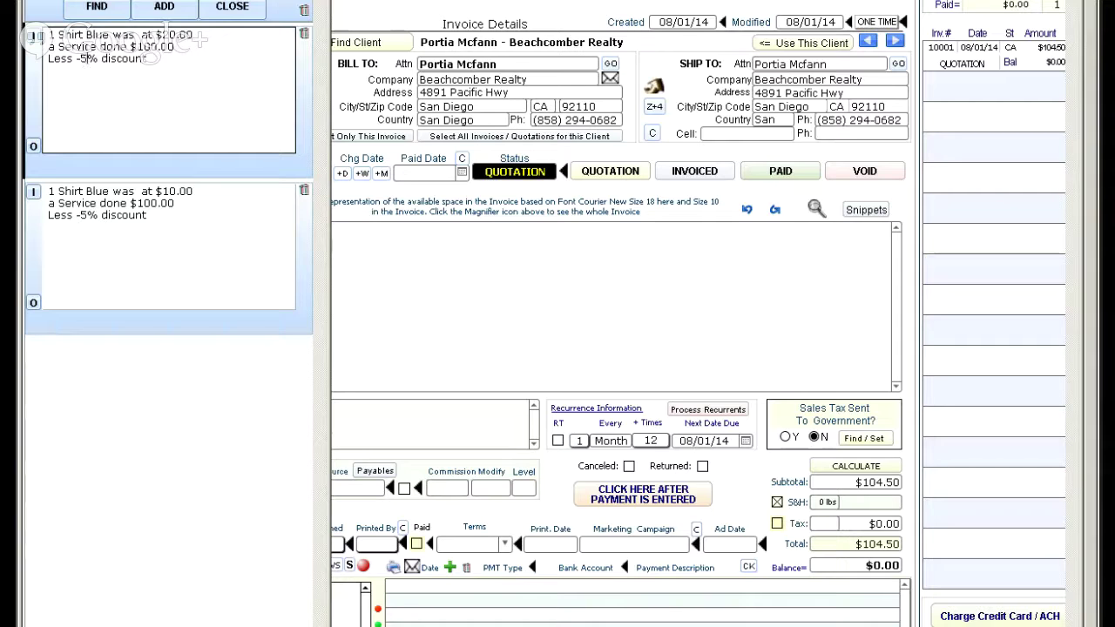
{"action": "left_click", "coordinate": [85, 58]}
{"action": "type", "text": "1"}
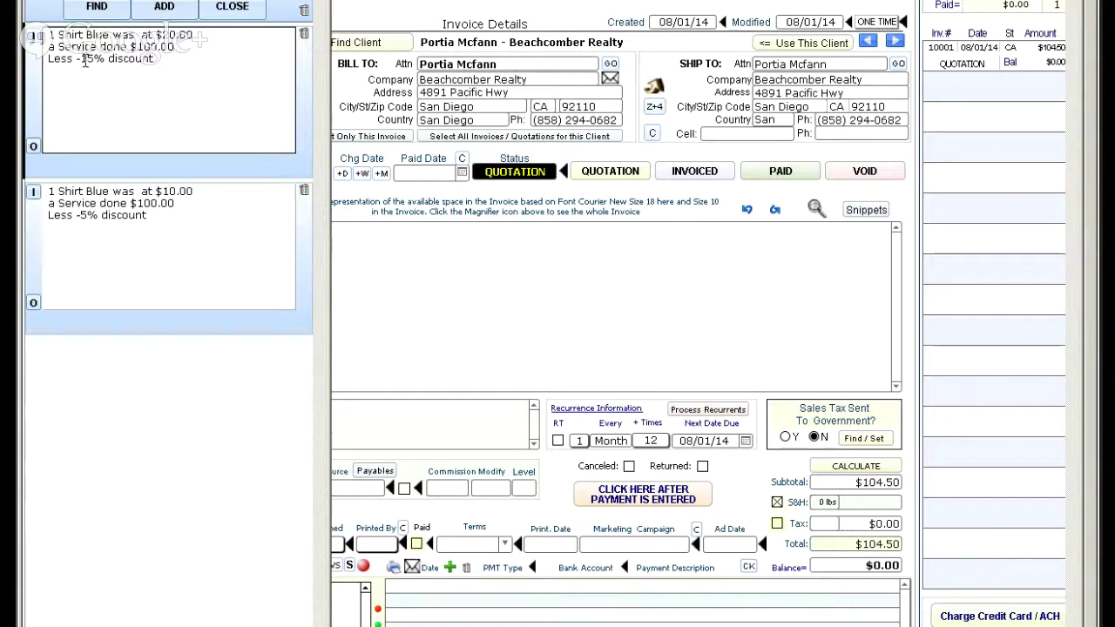
{"action": "left_click", "coordinate": [158, 46]}
{"action": "key", "text": "BackSpace"}
{"action": "type", "text": "3"}
{"action": "left_click", "coordinate": [35, 37]}
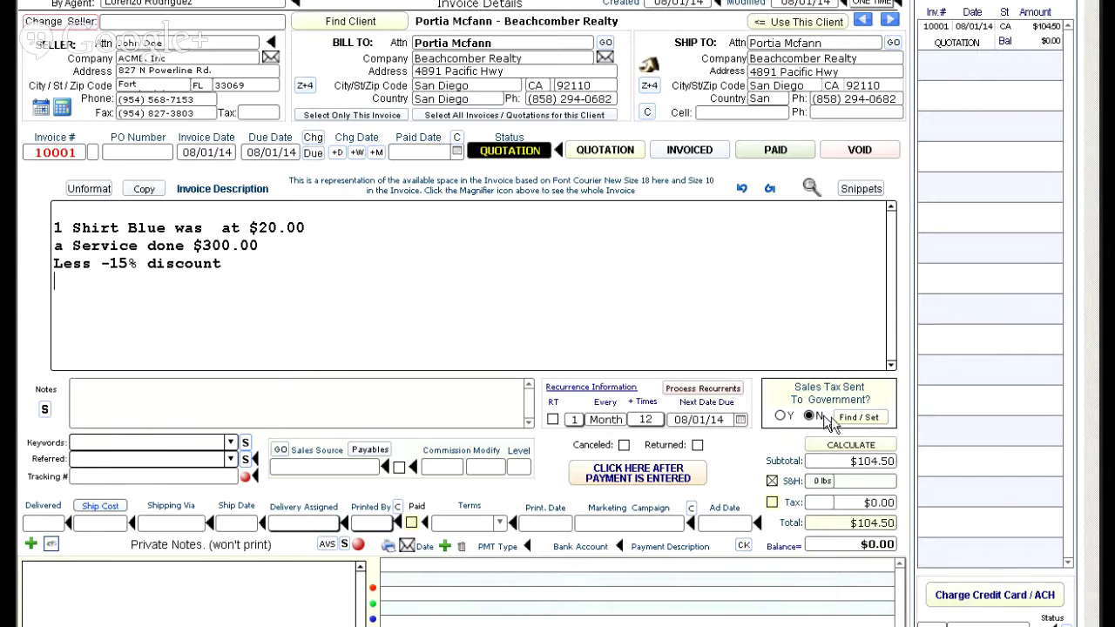
- Recalculate the invoice and delete the blank line above the shirt line in the invoice description
{"action": "left_click", "coordinate": [845, 445]}
{"action": "key", "text": "Up"}
{"action": "key", "text": "Up"}
{"action": "key", "text": "Up"}
{"action": "key", "text": "Up"}
{"action": "key", "text": "Delete"}
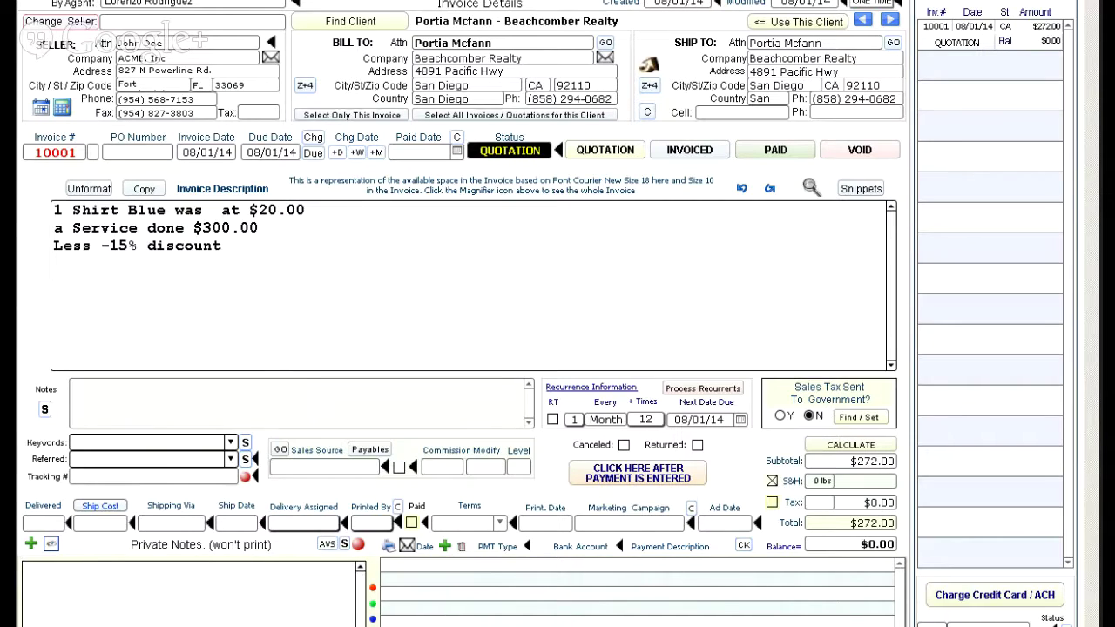
{"action": "left_click", "coordinate": [656, 352]}
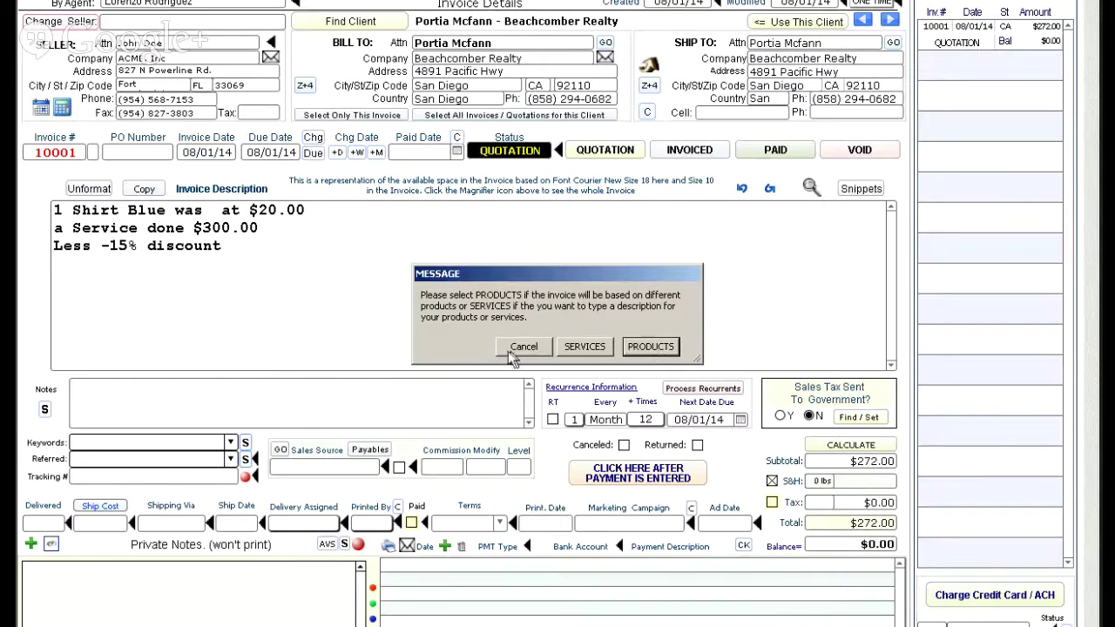
{"action": "left_click", "coordinate": [590, 348]}
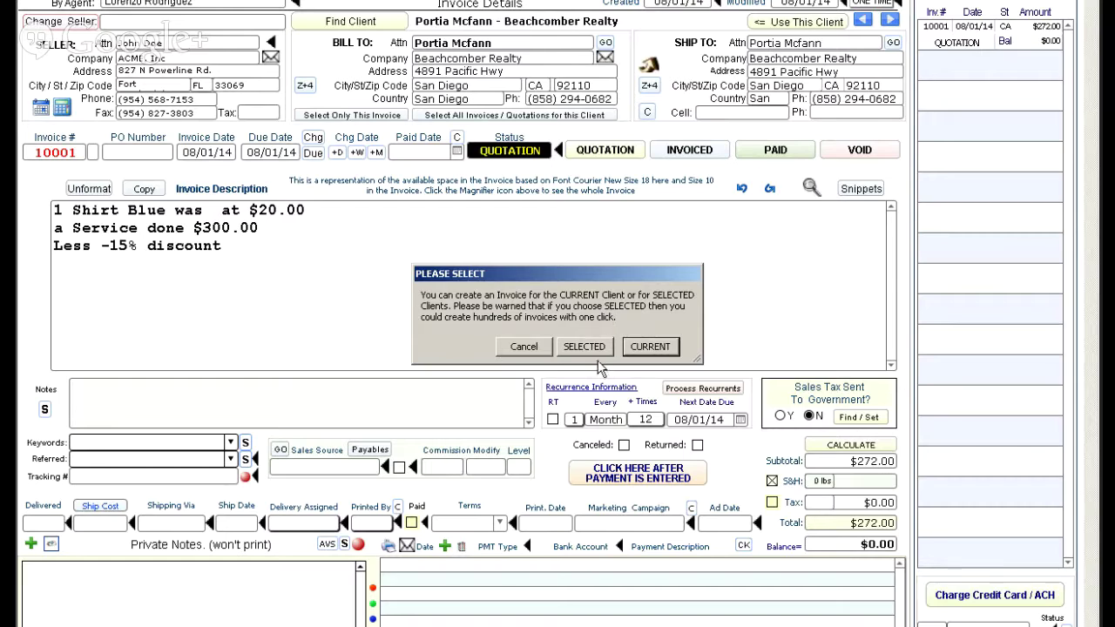
{"action": "left_click", "coordinate": [526, 347]}
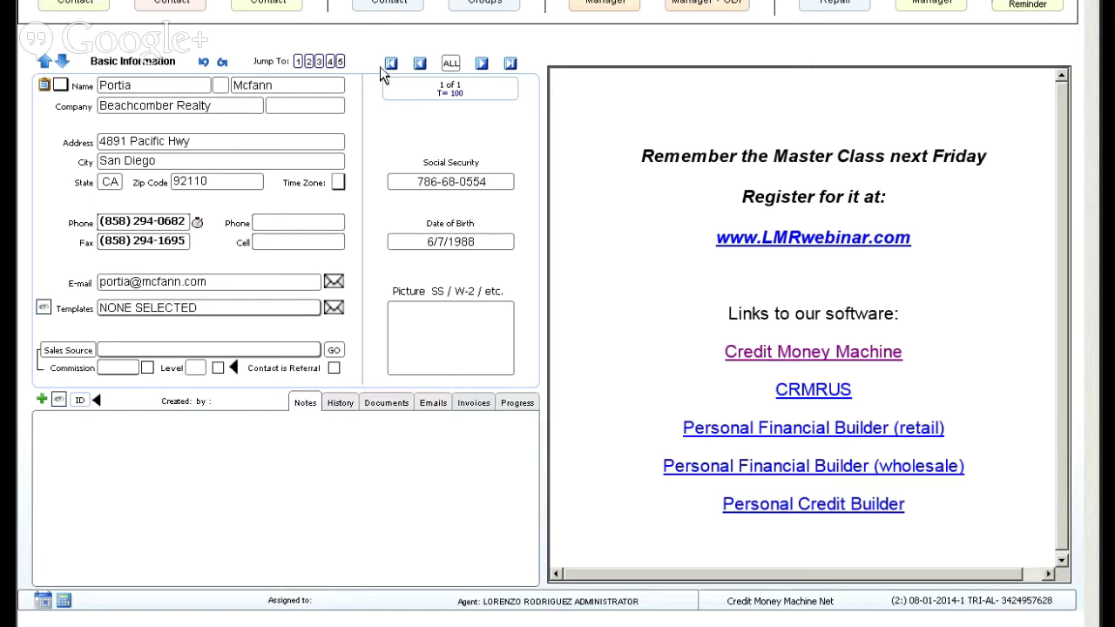
- Display the contacts in the full list, narrow it to the first four contacts and return to the contact details
{"action": "left_click", "coordinate": [391, 3]}
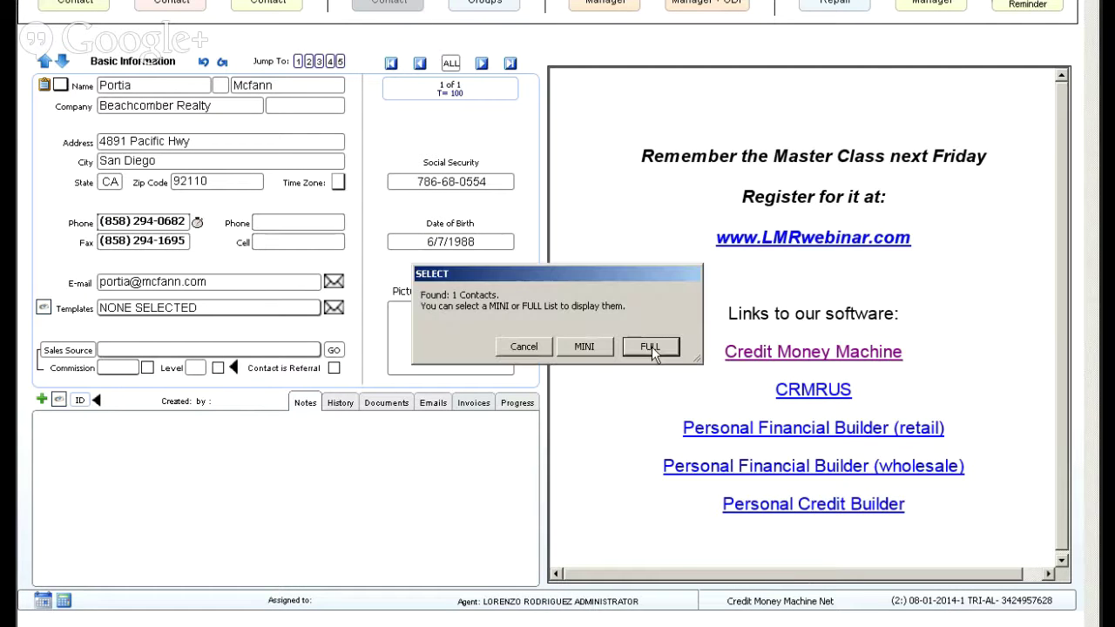
{"action": "left_click", "coordinate": [650, 347]}
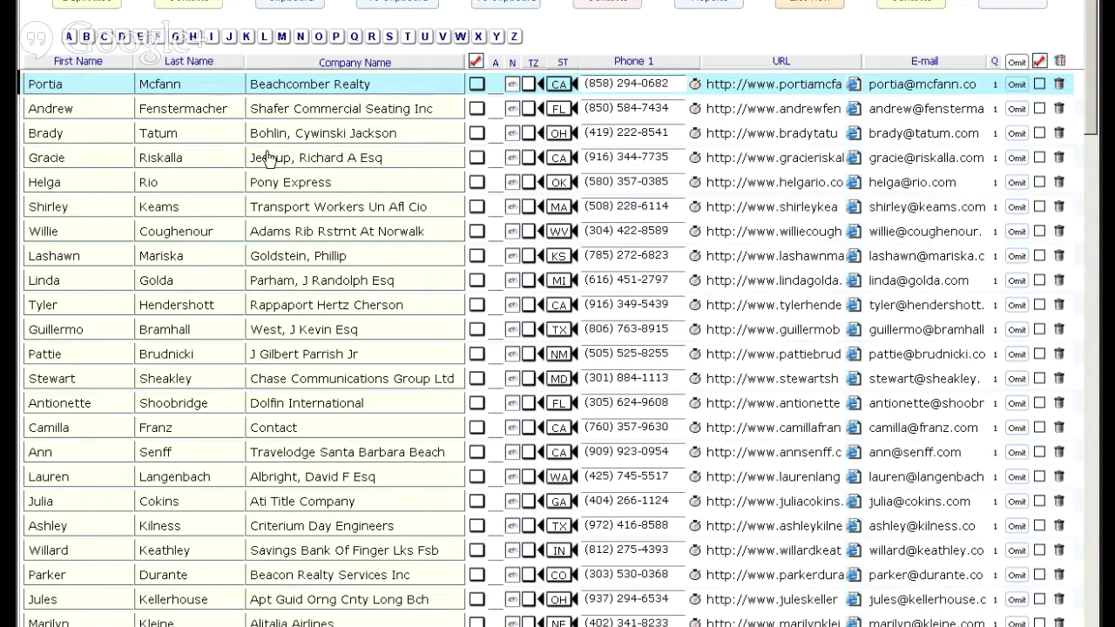
{"action": "left_click", "coordinate": [780, 160]}
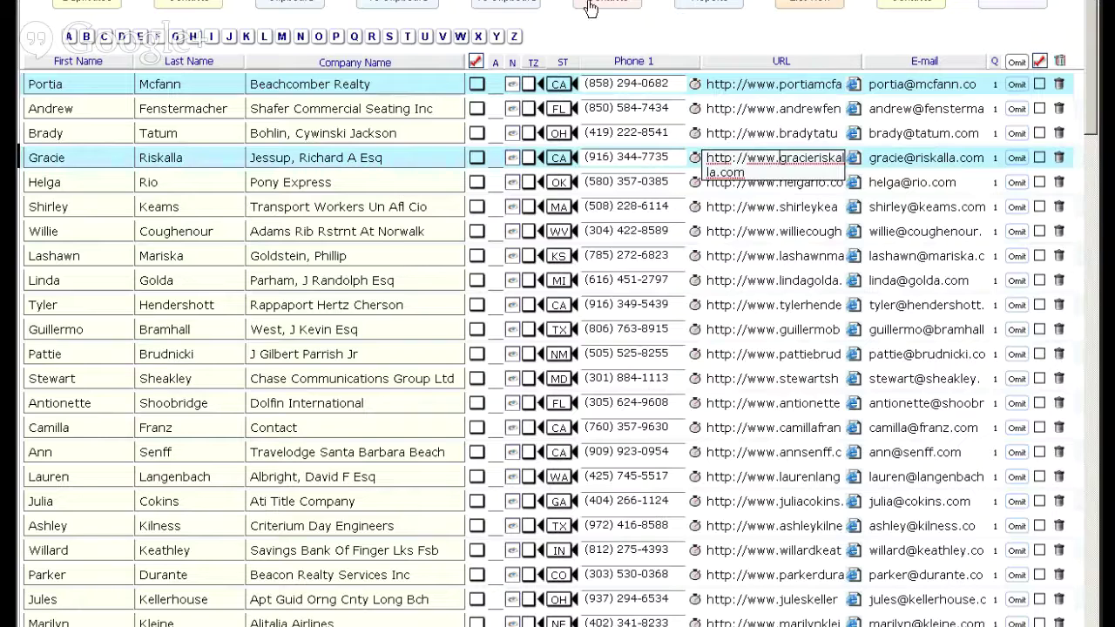
{"action": "key", "text": "Escape"}
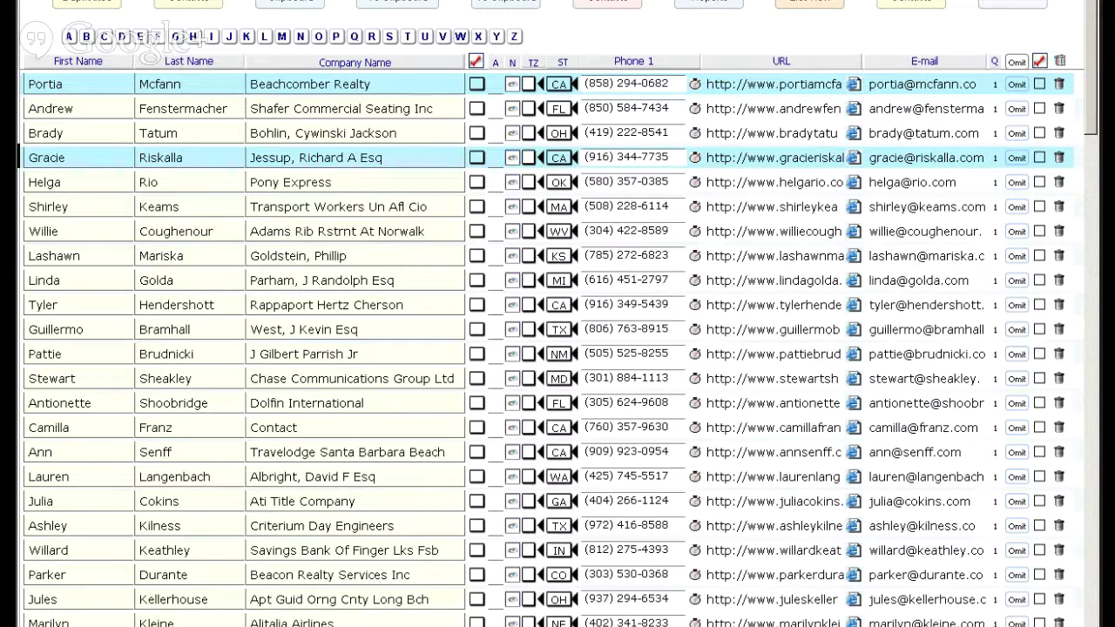
{"action": "left_click", "coordinate": [277, 4]}
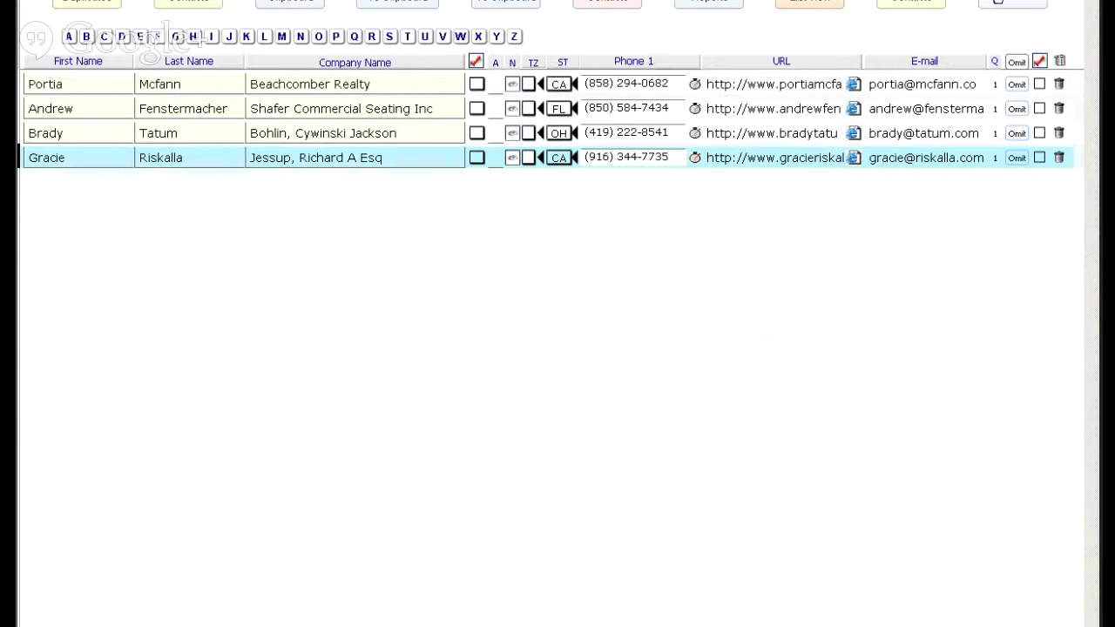
{"action": "left_click", "coordinate": [1016, 4]}
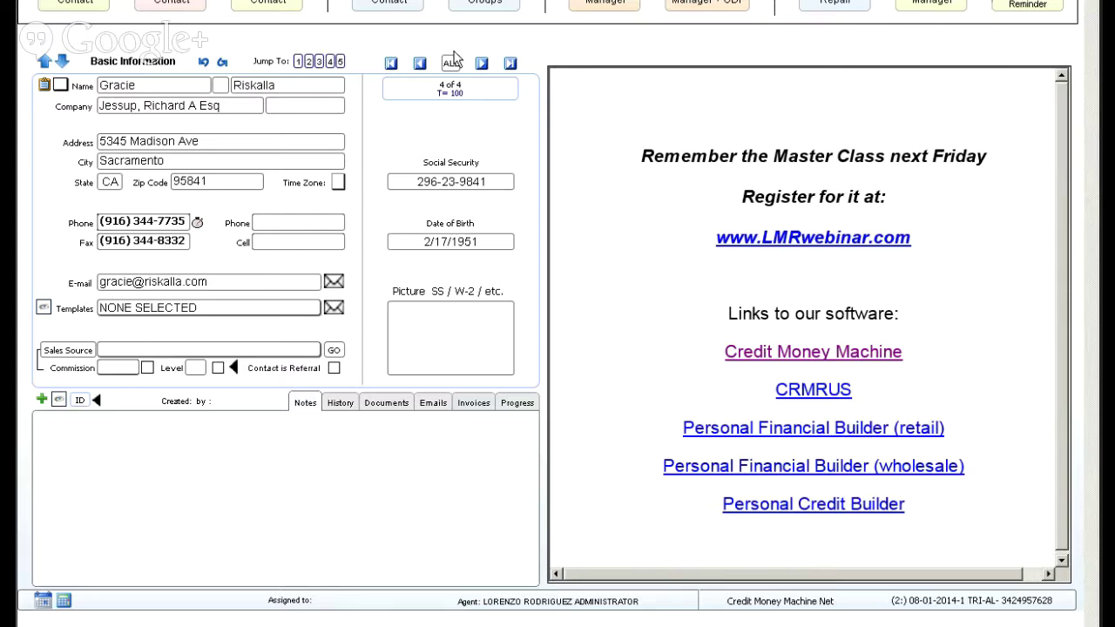
- Create new services invoices for the selected clients, using the "1 Shirt Blue was at $10.00" snippet as their description
{"action": "left_click", "coordinate": [365, 17]}
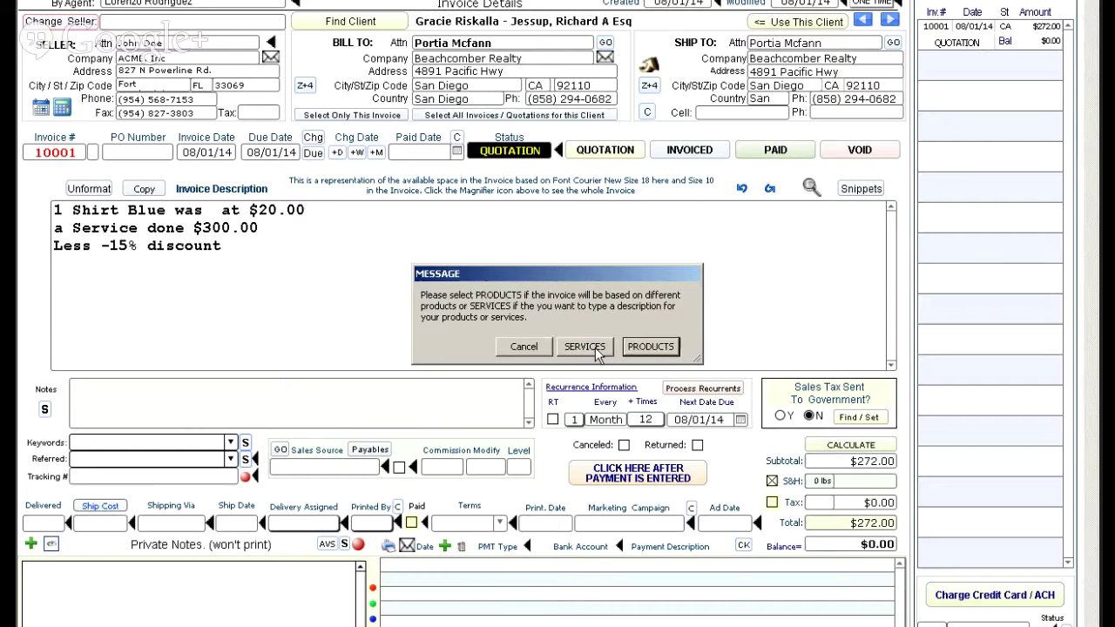
{"action": "left_click", "coordinate": [595, 349]}
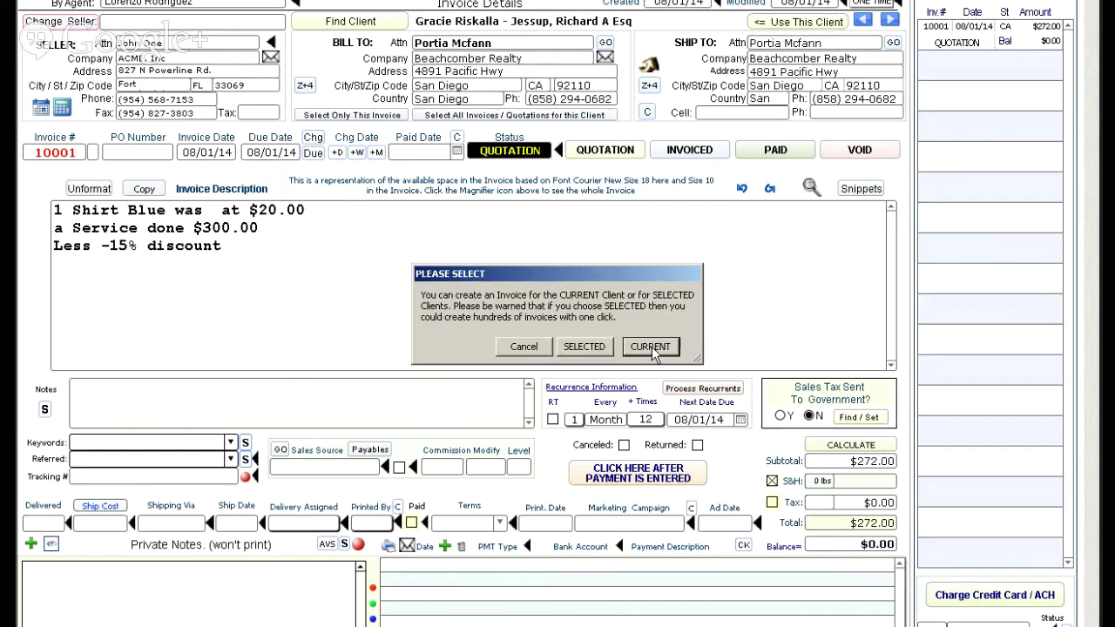
{"action": "left_click", "coordinate": [584, 349]}
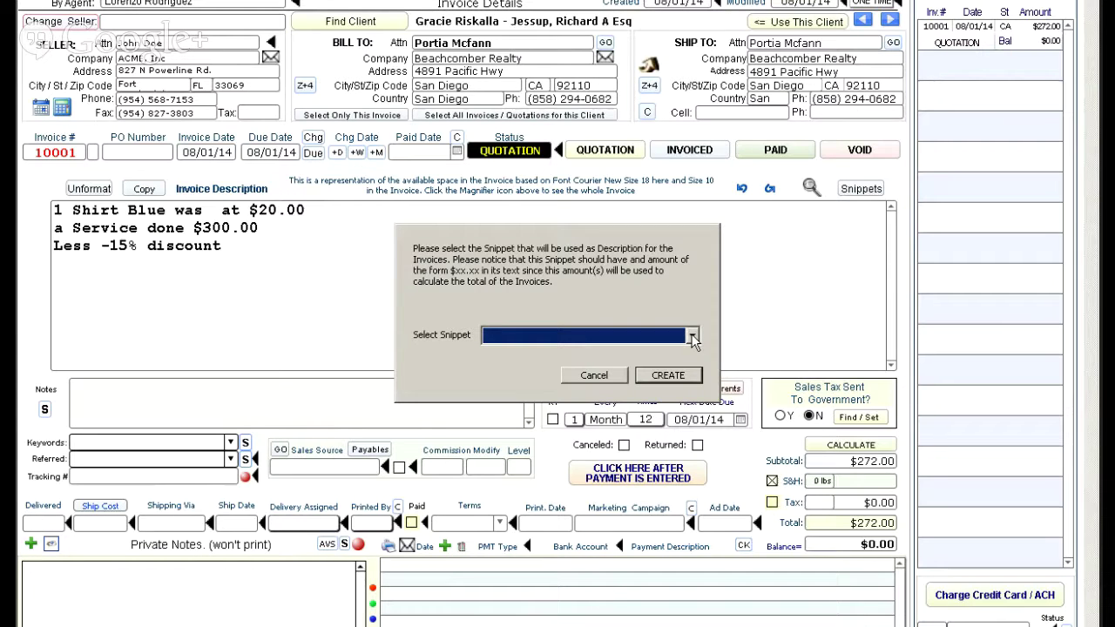
{"action": "left_click", "coordinate": [693, 339]}
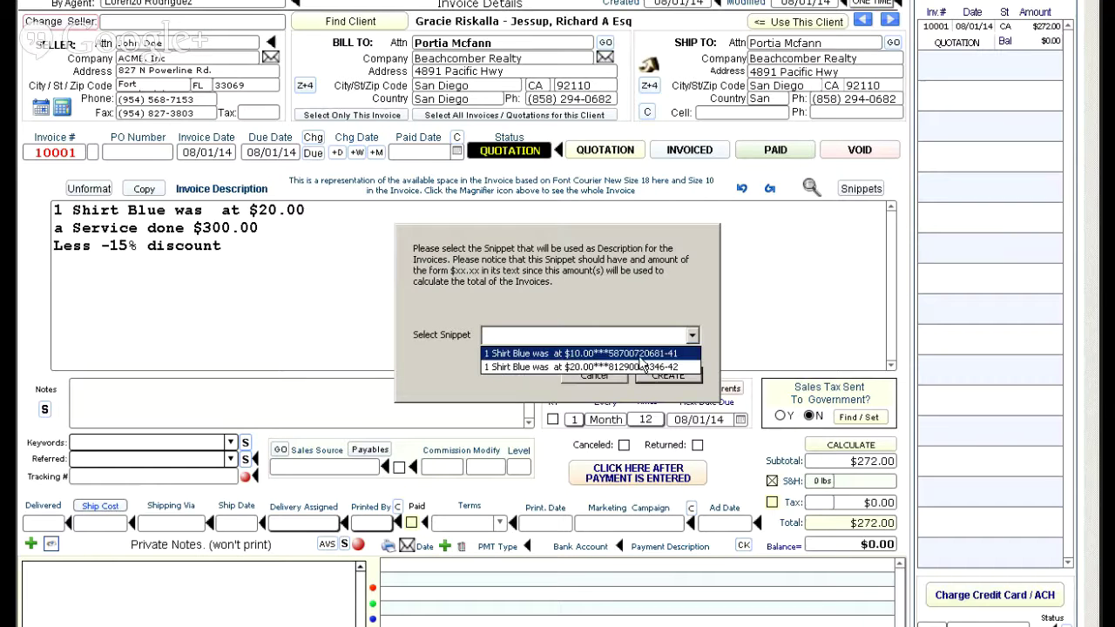
{"action": "left_click", "coordinate": [638, 353]}
{"action": "left_click", "coordinate": [701, 375]}
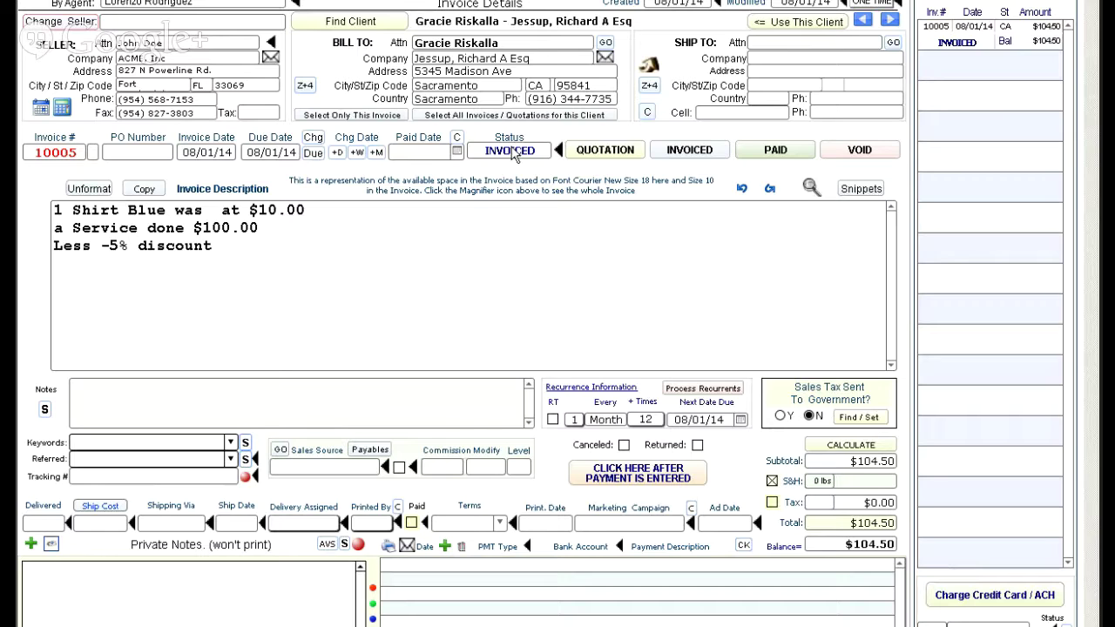
- Browse back and forth through the invoices to examine each one's client, description, status and total
{"action": "key", "text": "ctrl+Up"}
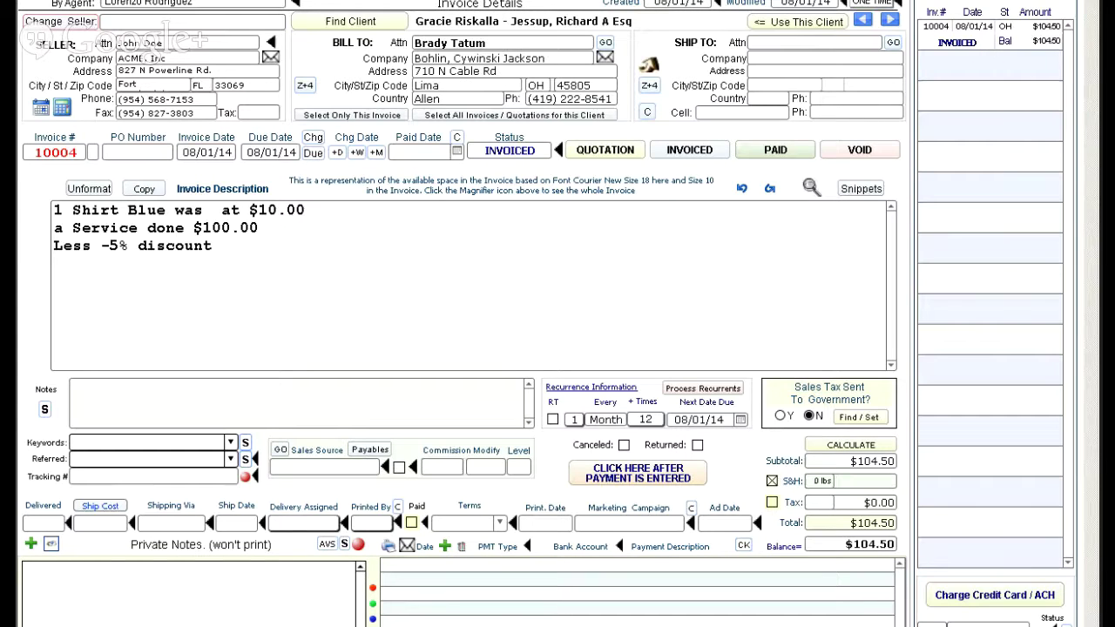
{"action": "key", "text": "ctrl+Up"}
{"action": "key", "text": "ctrl+Up"}
{"action": "key", "text": "ctrl+Up"}
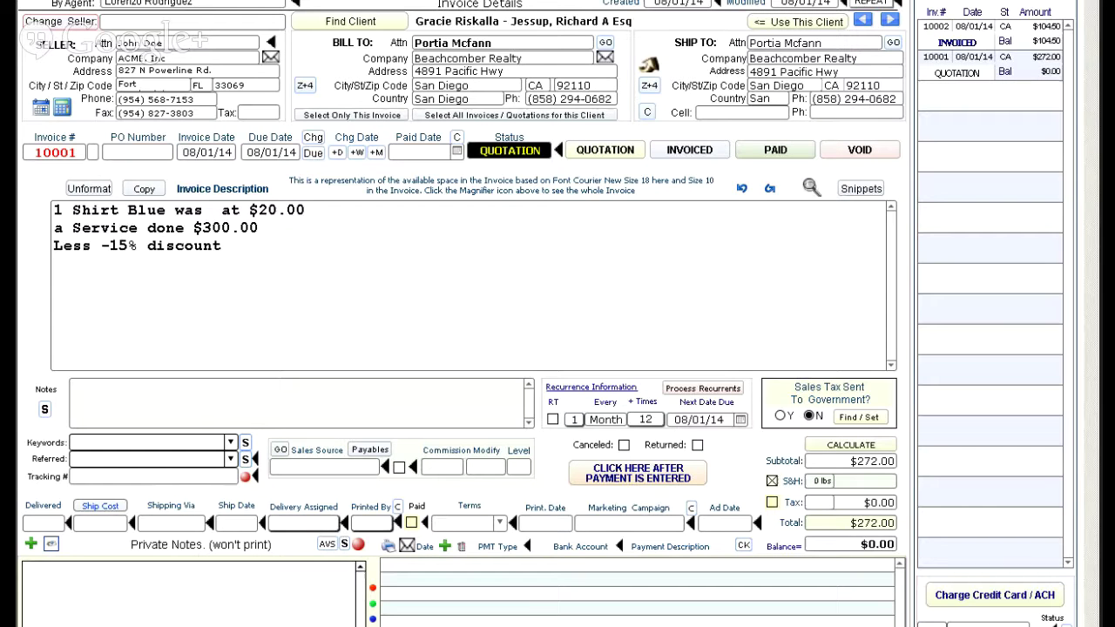
{"action": "key", "text": "ctrl+Down"}
{"action": "key", "text": "ctrl+Down"}
{"action": "key", "text": "ctrl+Down"}
{"action": "key", "text": "ctrl+Down"}
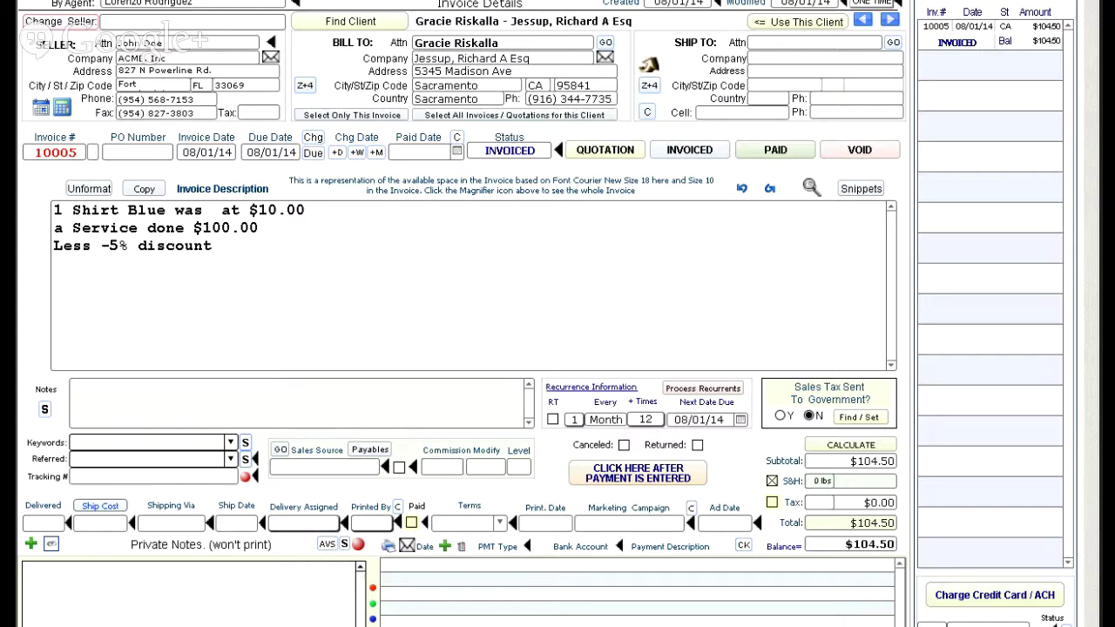
{"action": "key", "text": "ctrl+Up"}
{"action": "key", "text": "ctrl+Up"}
{"action": "key", "text": "ctrl+Up"}
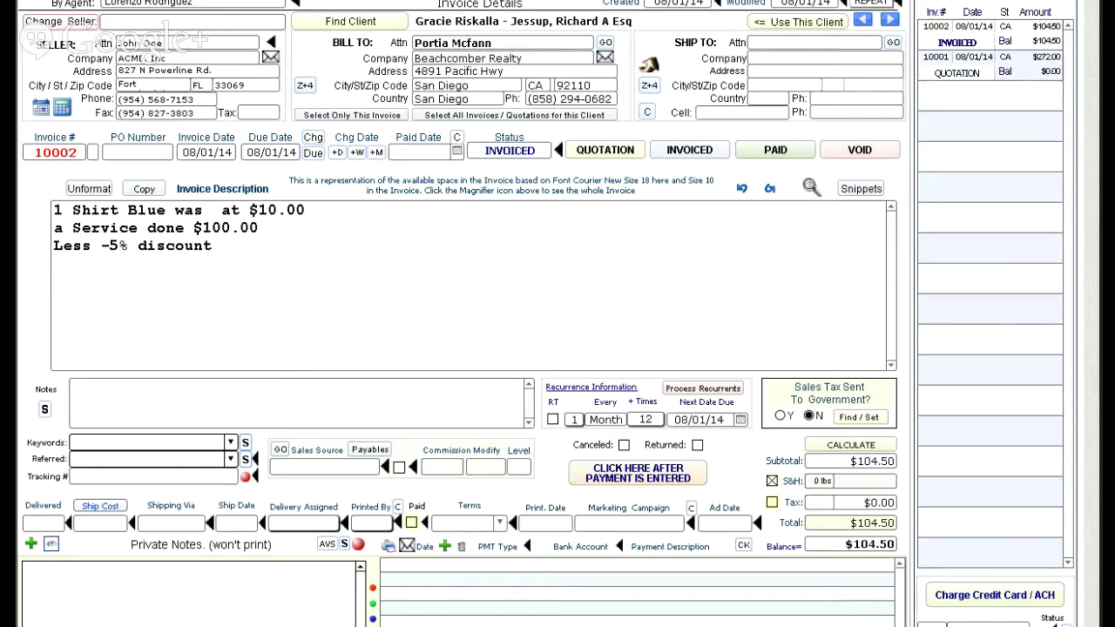
{"action": "key", "text": "ctrl+Down"}
{"action": "key", "text": "ctrl+Down"}
{"action": "key", "text": "ctrl+Down"}
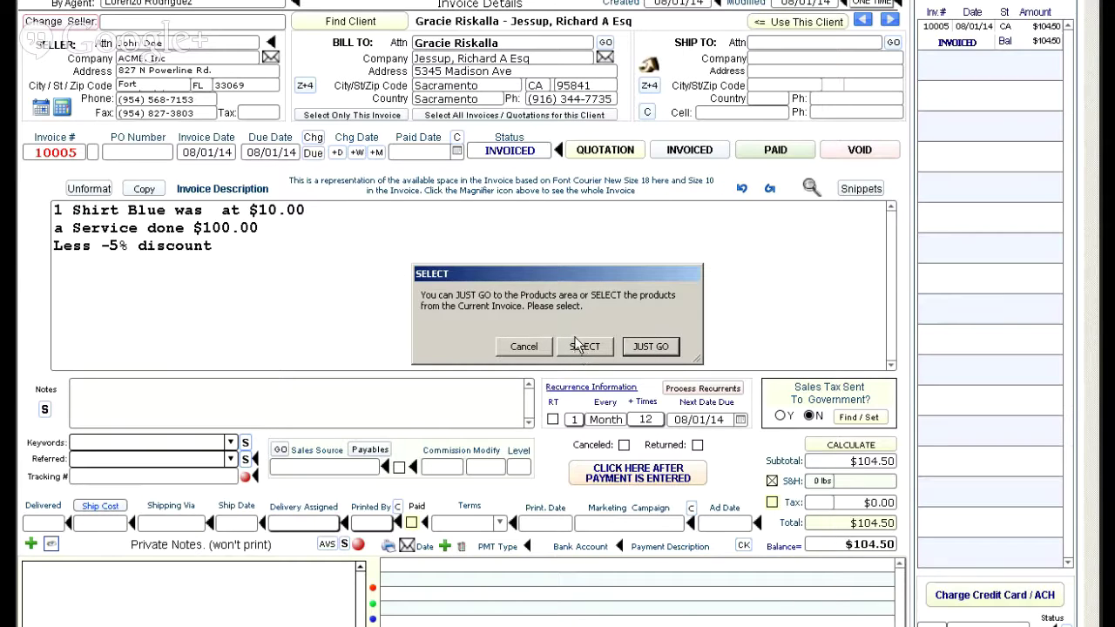
- Go to the Products area without selecting the current invoice's products and set the new product's description to "Gizmo one"
{"action": "left_click", "coordinate": [655, 348]}
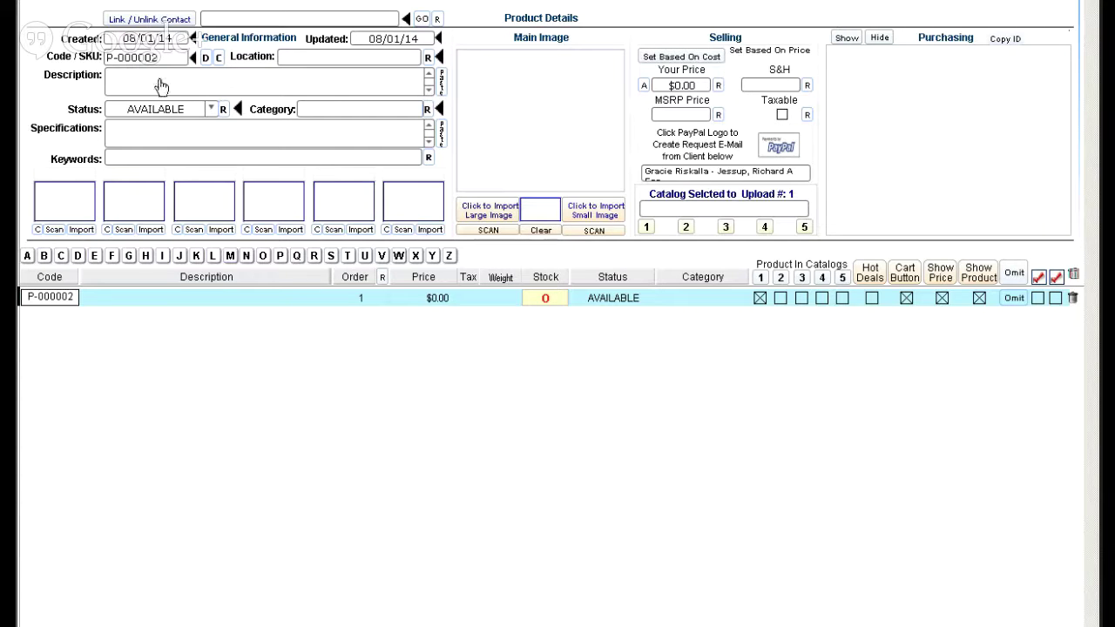
{"action": "left_click", "coordinate": [160, 83]}
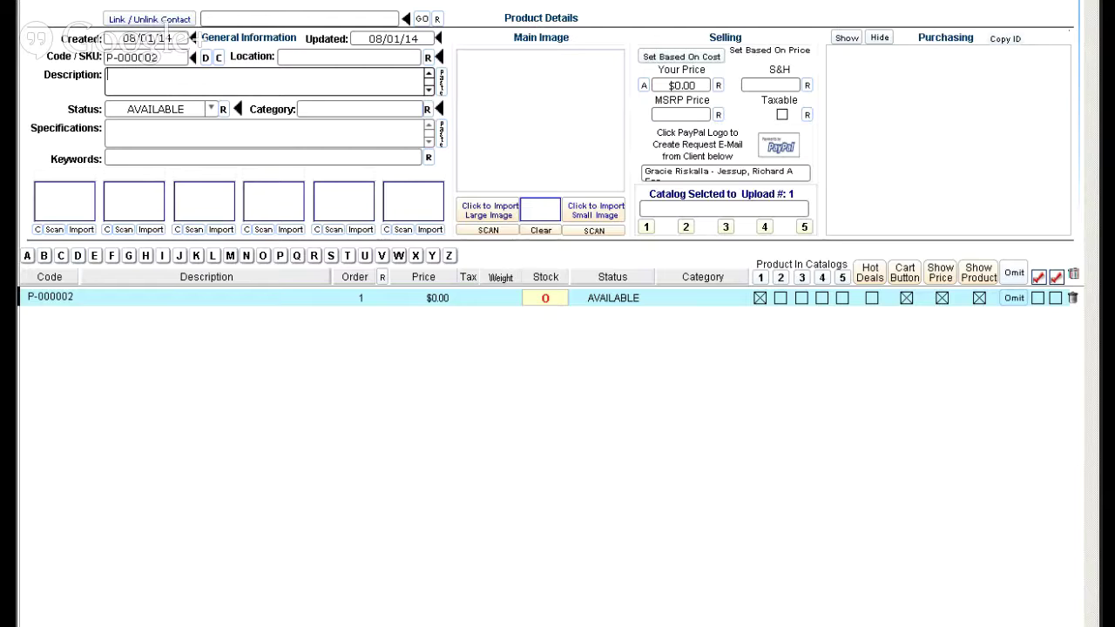
{"action": "type", "text": "Produc"}
{"action": "key", "text": "ctrl+a"}
{"action": "type", "text": "Gizmo one"}
- Set the product's selling price to $100.00 and its MSRP price to $200.00
{"action": "left_click", "coordinate": [686, 84]}
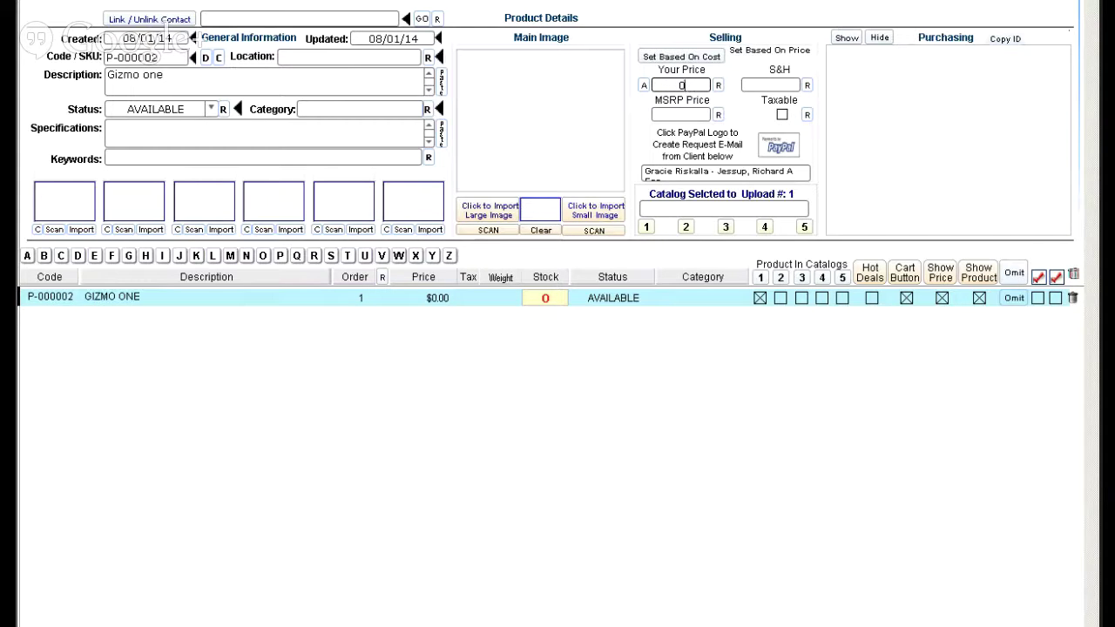
{"action": "type", "text": "100"}
{"action": "key", "text": "Tab"}
{"action": "type", "text": "200"}
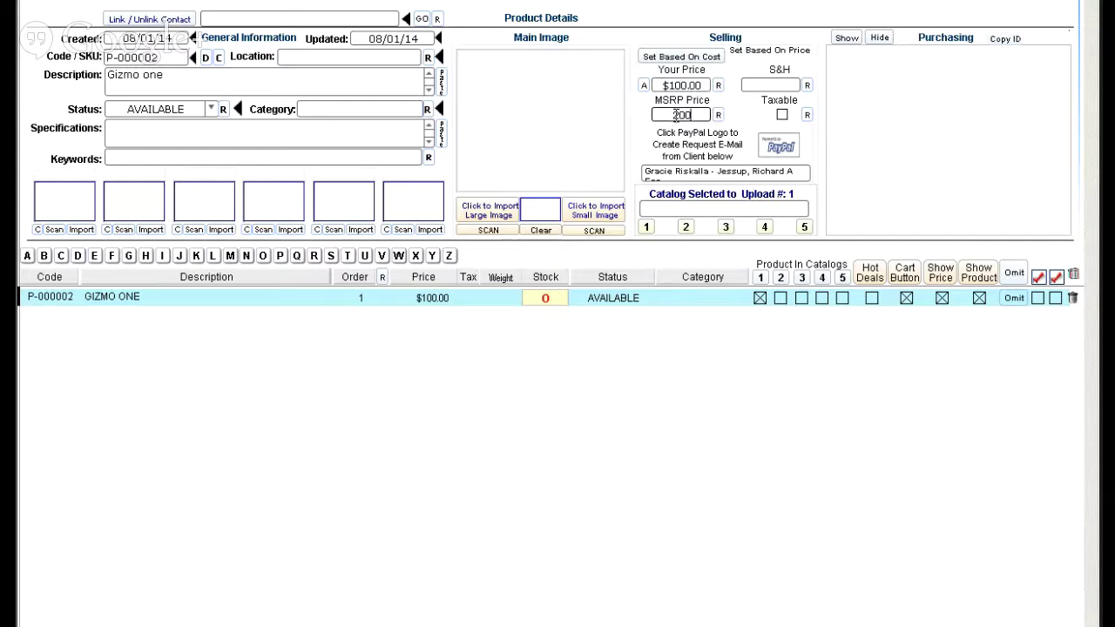
{"action": "left_click", "coordinate": [732, 115]}
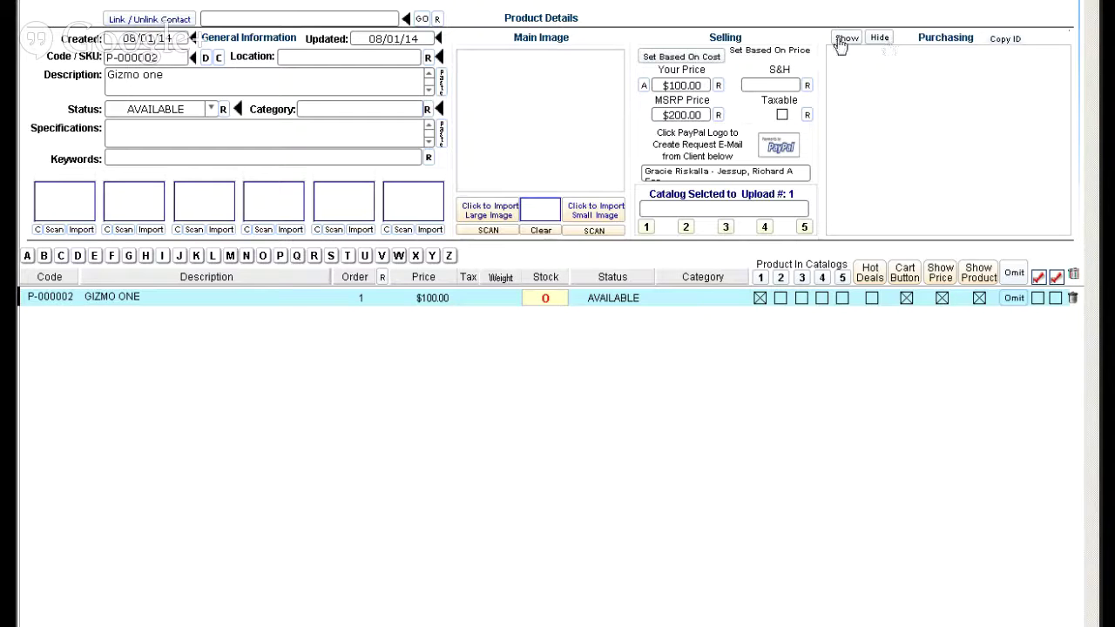
- Show the product's purchasing details and set the cost to $50.00, the reorder quantity to 5 and the stock adjustment to 20
{"action": "left_click", "coordinate": [856, 42]}
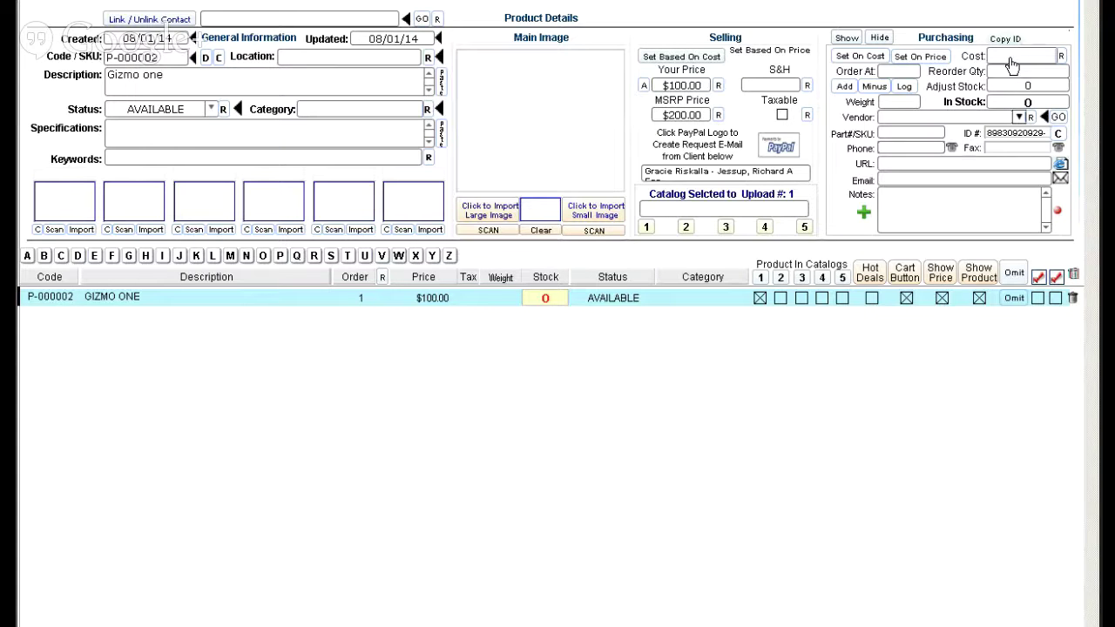
{"action": "left_click", "coordinate": [1010, 57]}
{"action": "type", "text": "50"}
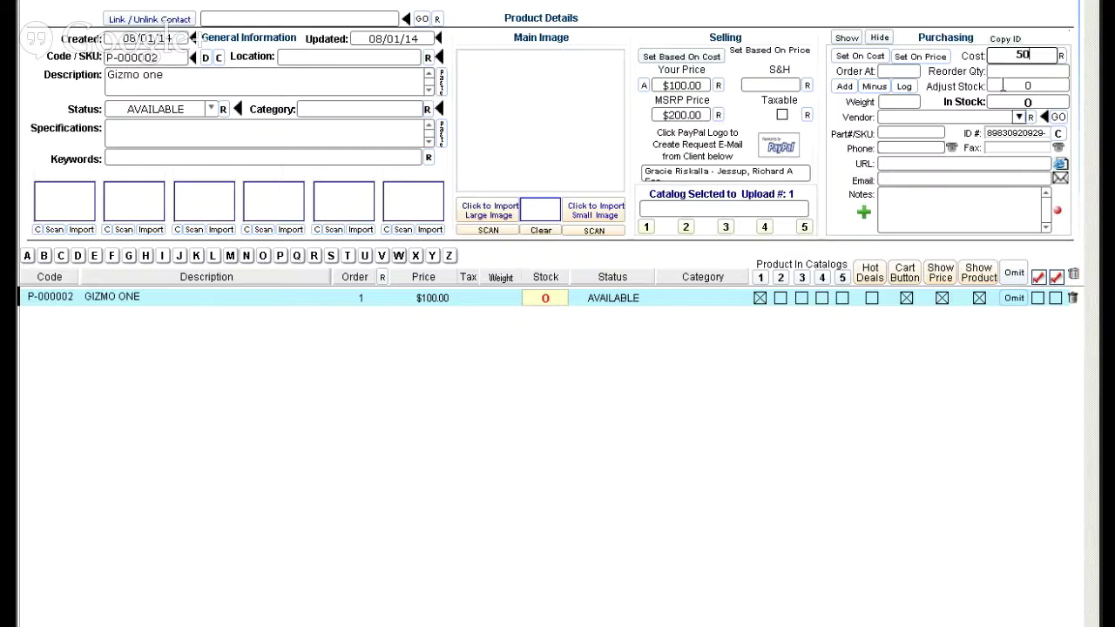
{"action": "key", "text": "Tab"}
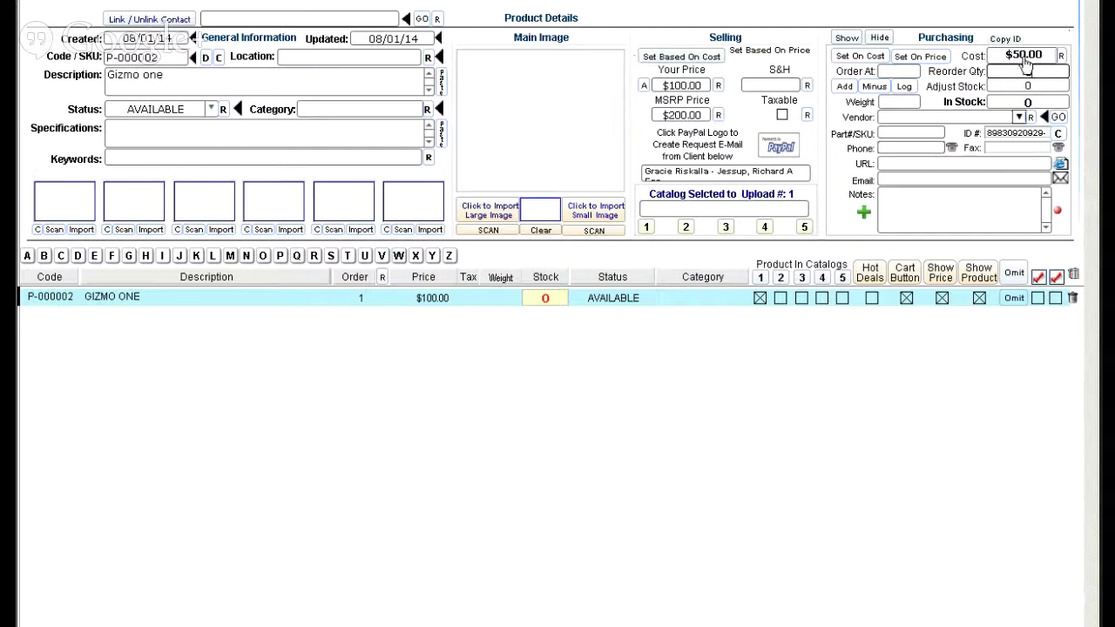
{"action": "type", "text": "1"}
{"action": "left_click", "coordinate": [1029, 85]}
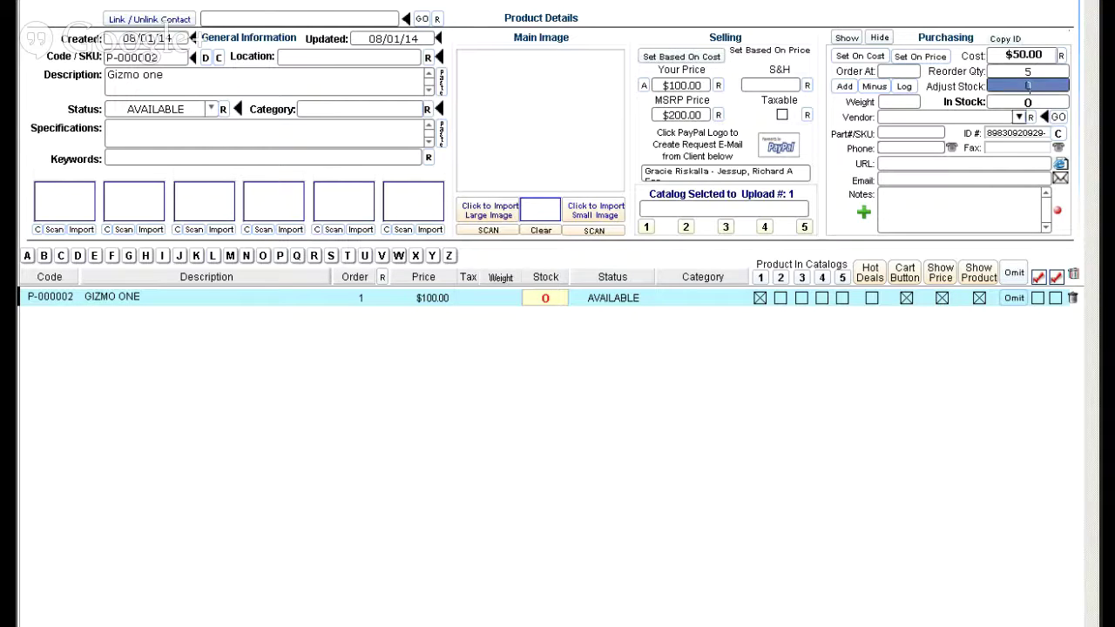
{"action": "type", "text": "20"}
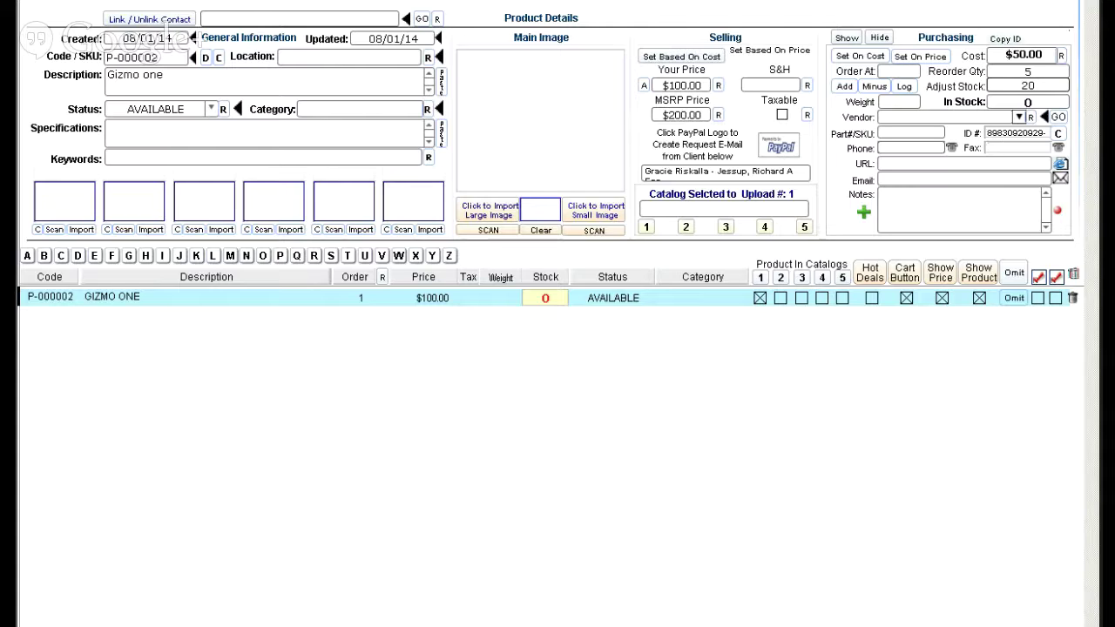
- Apply the stock adjustment of 20 to Gizmo one and set its Order At level to 10
{"action": "key", "text": "Return"}
{"action": "left_click", "coordinate": [1030, 103]}
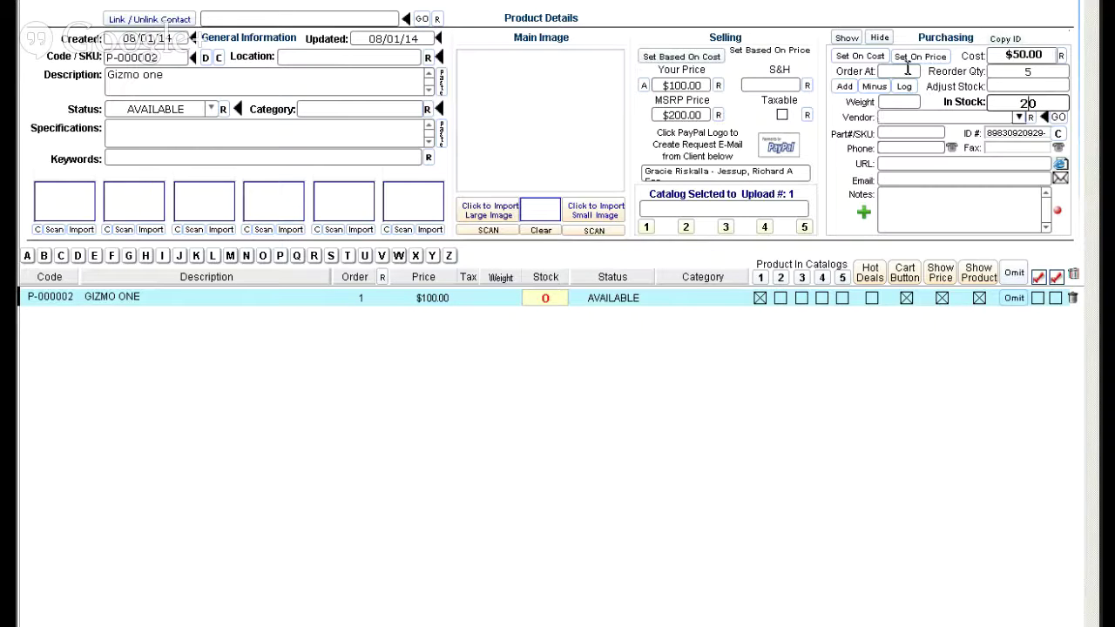
{"action": "left_click", "coordinate": [895, 73]}
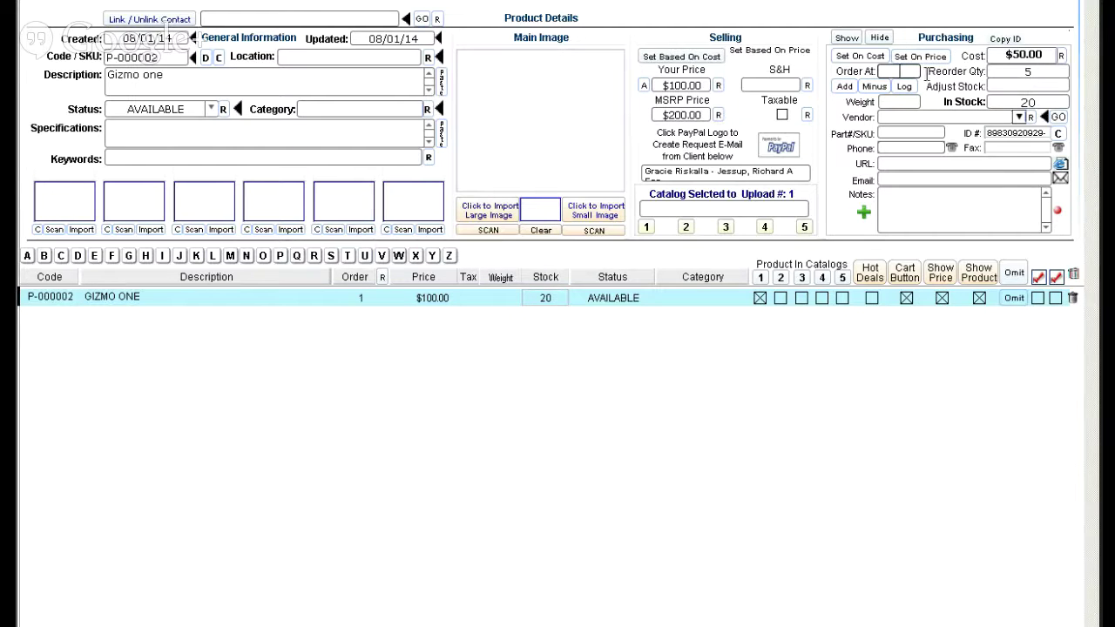
{"action": "type", "text": "10"}
{"action": "left_click", "coordinate": [879, 40]}
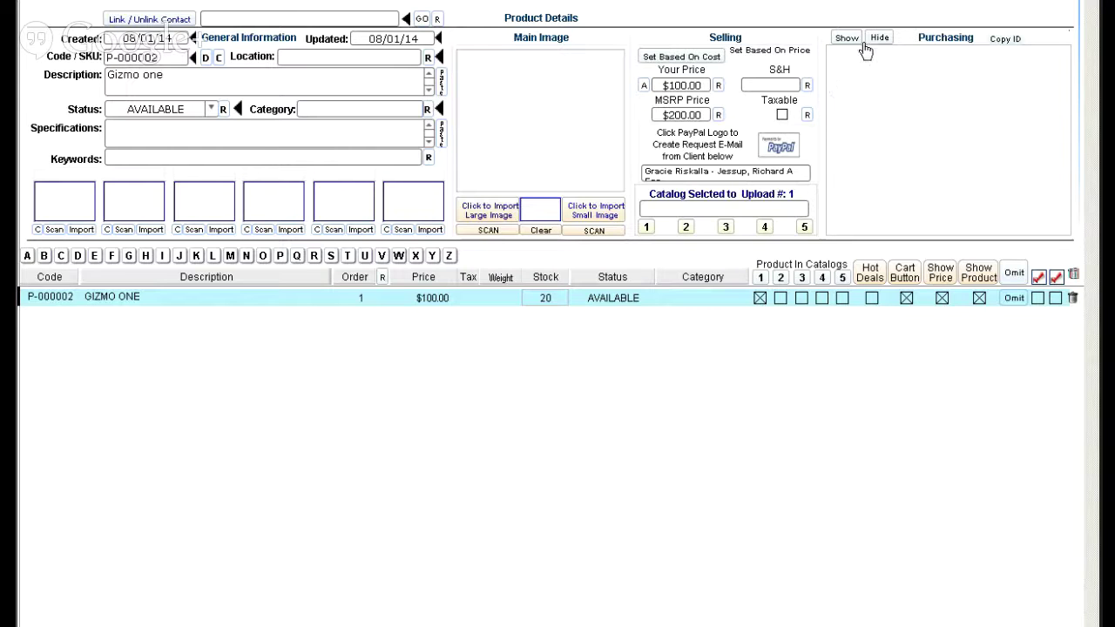
{"action": "left_click", "coordinate": [847, 40]}
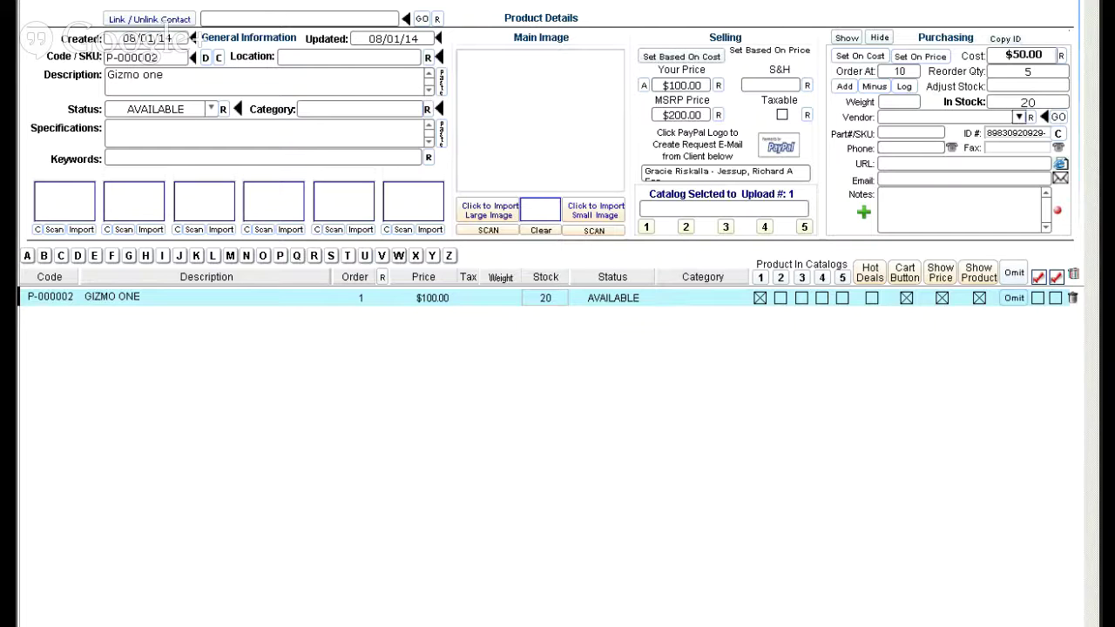
- Add a new product described as "Gizmo TWO" with a selling price of $20.00 and an MSRP price of $40.00
{"action": "key", "text": "ctrl+n"}
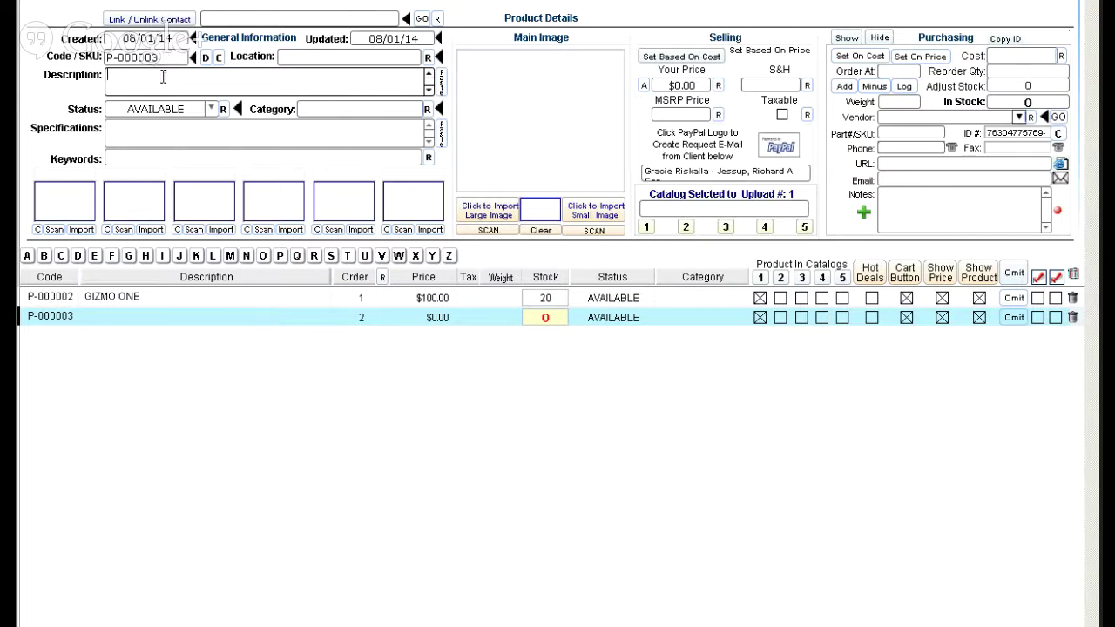
{"action": "type", "text": "Gizmo TWO"}
{"action": "left_click", "coordinate": [680, 85]}
{"action": "type", "text": "200"}
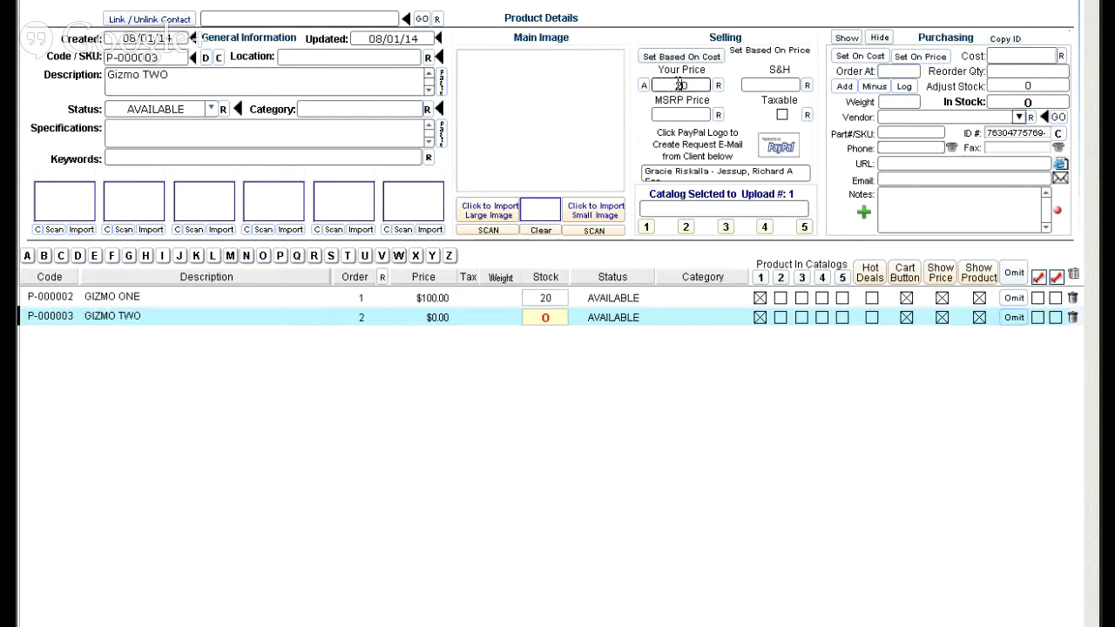
{"action": "key", "text": "BackSpace"}
{"action": "left_click", "coordinate": [684, 114]}
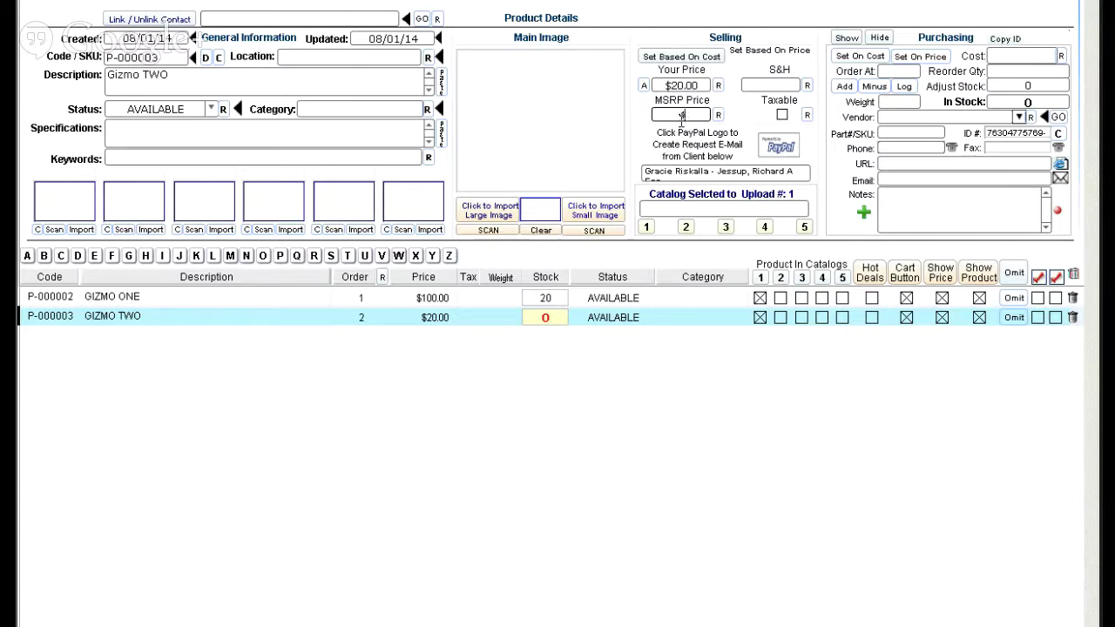
{"action": "type", "text": "40"}
{"action": "left_click", "coordinate": [748, 114]}
- Return to the invoices and create a new products-based invoice for the current client
{"action": "left_click", "coordinate": [601, 2]}
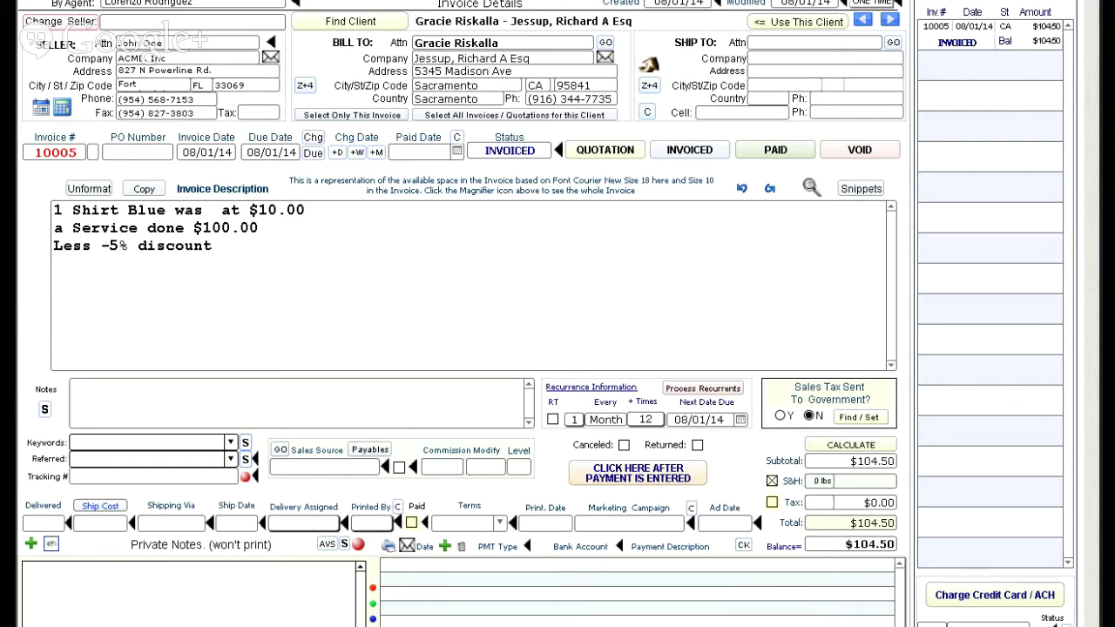
{"action": "left_click", "coordinate": [493, 212]}
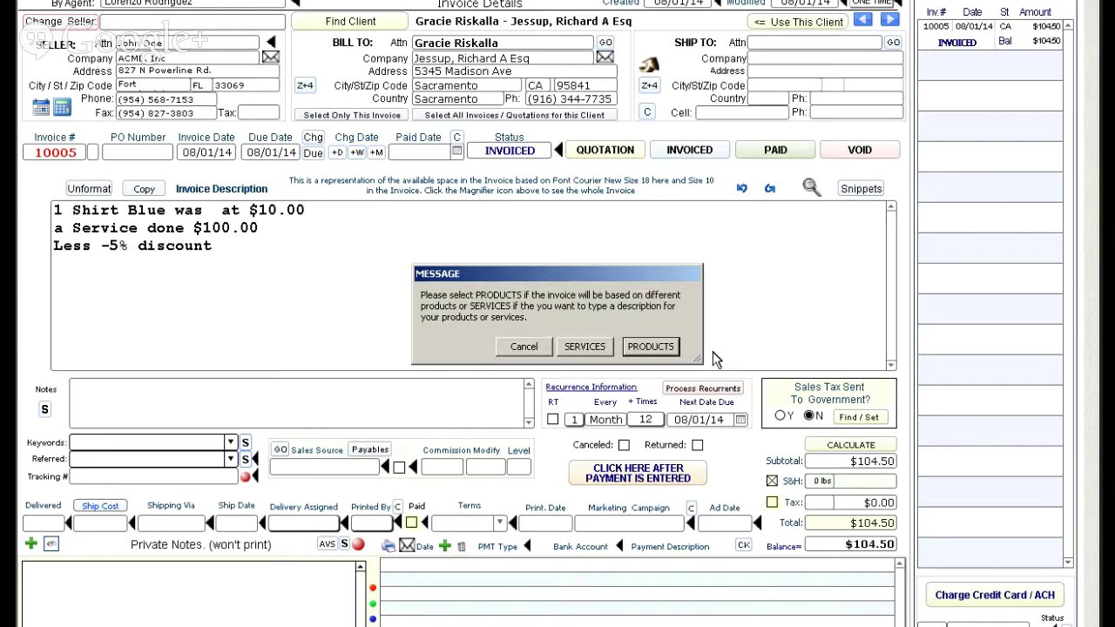
{"action": "left_click", "coordinate": [658, 347]}
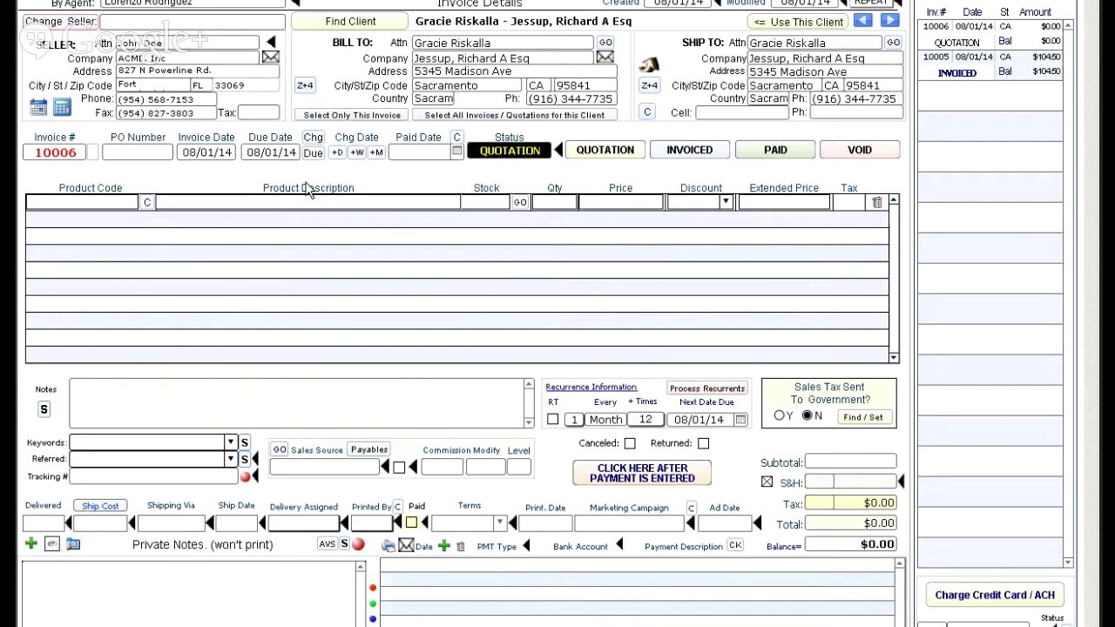
- Add product P-000003 Gizmo TWO to the invoice's first line and set its quantity to 30
{"action": "left_click", "coordinate": [99, 207]}
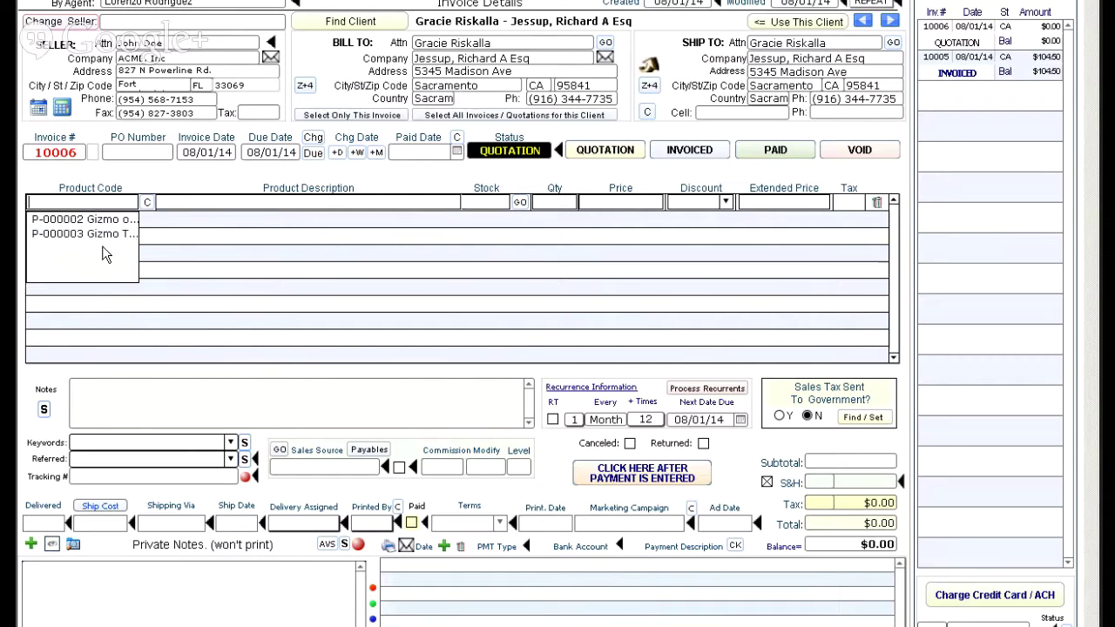
{"action": "left_click", "coordinate": [103, 235]}
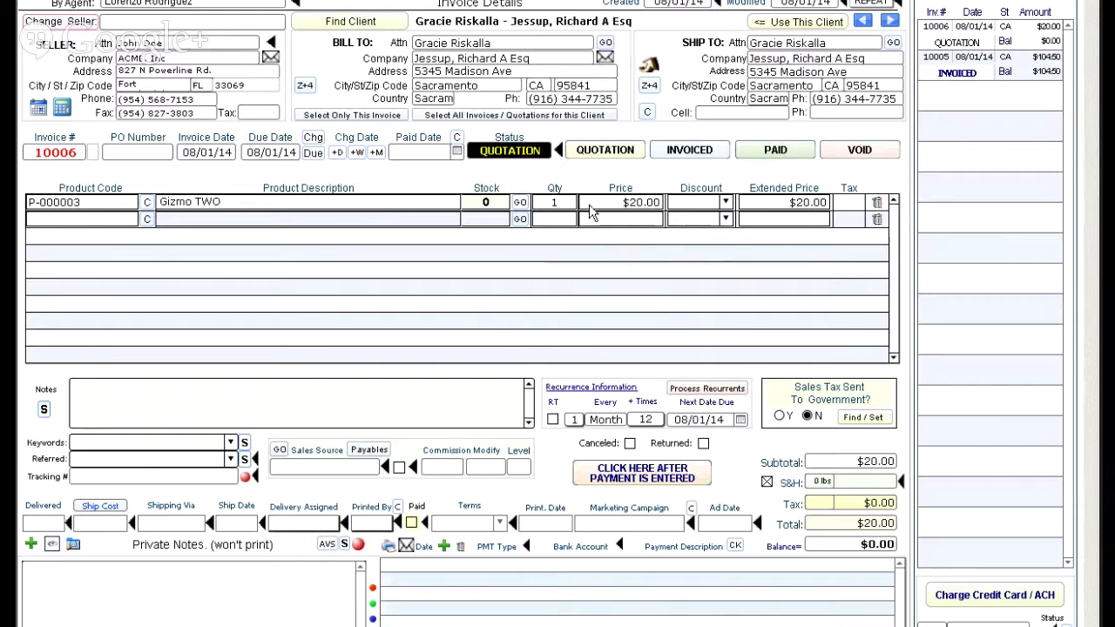
{"action": "left_click", "coordinate": [555, 202]}
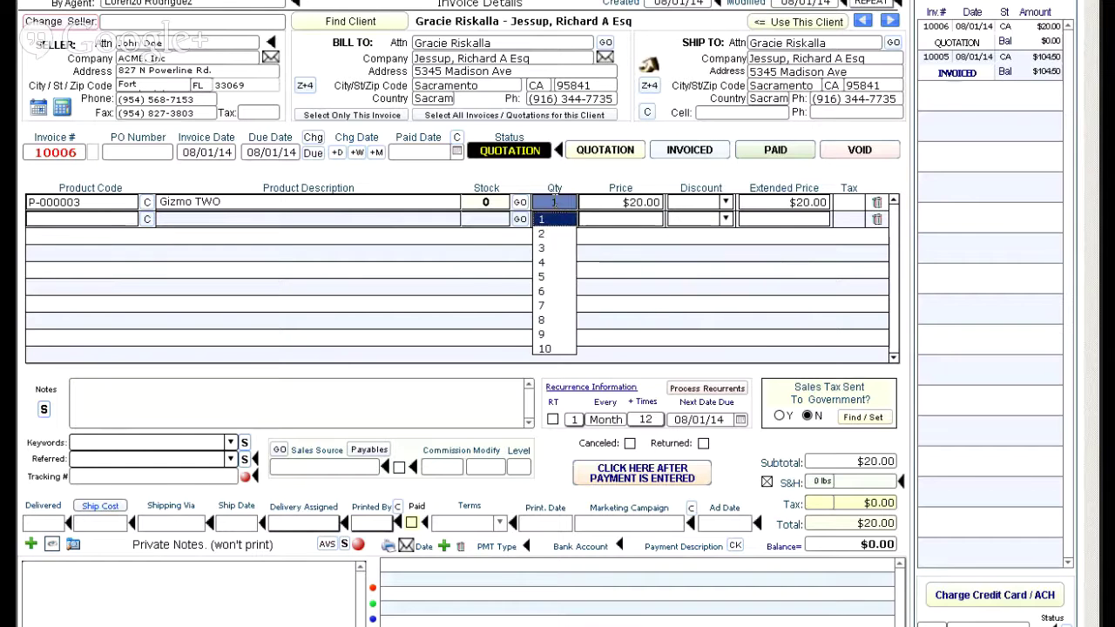
{"action": "left_click", "coordinate": [554, 249]}
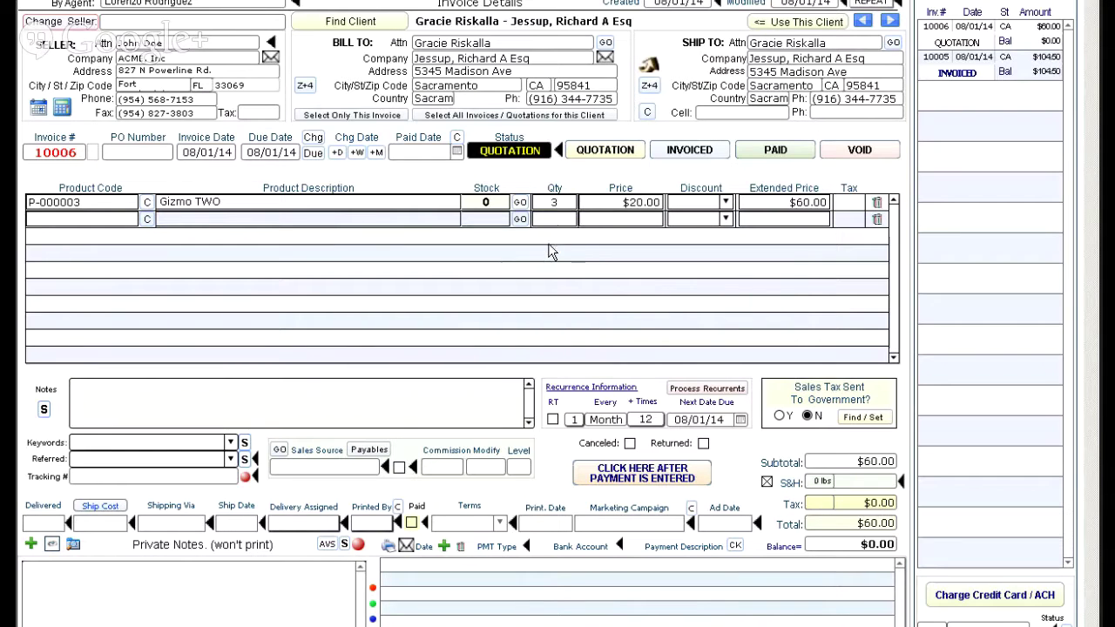
{"action": "left_click", "coordinate": [561, 202]}
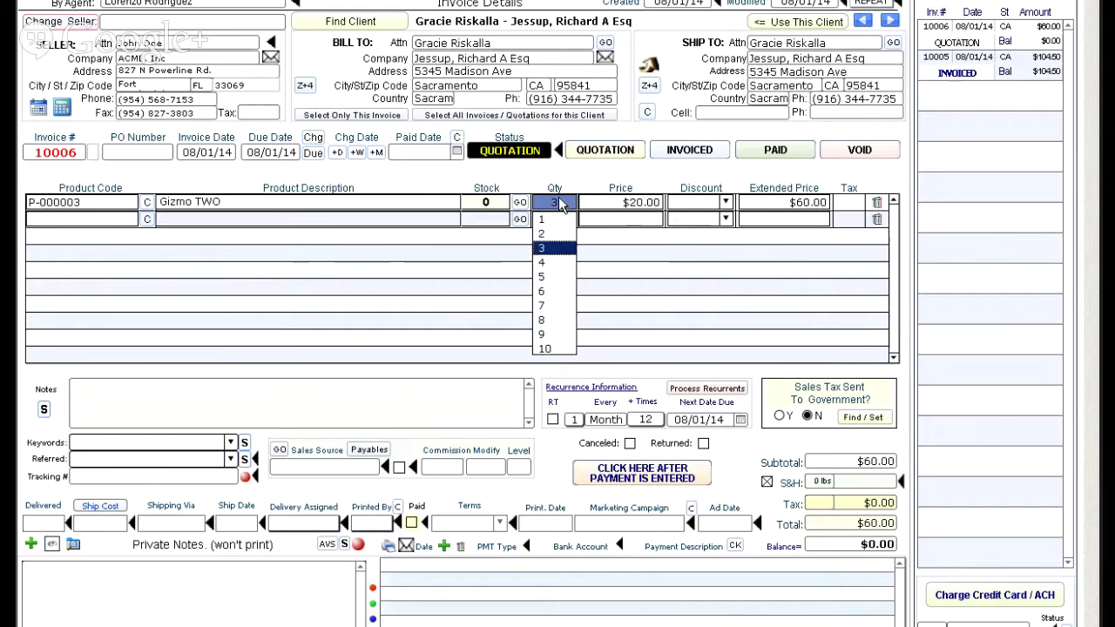
{"action": "left_click", "coordinate": [562, 202]}
{"action": "type", "text": "0"}
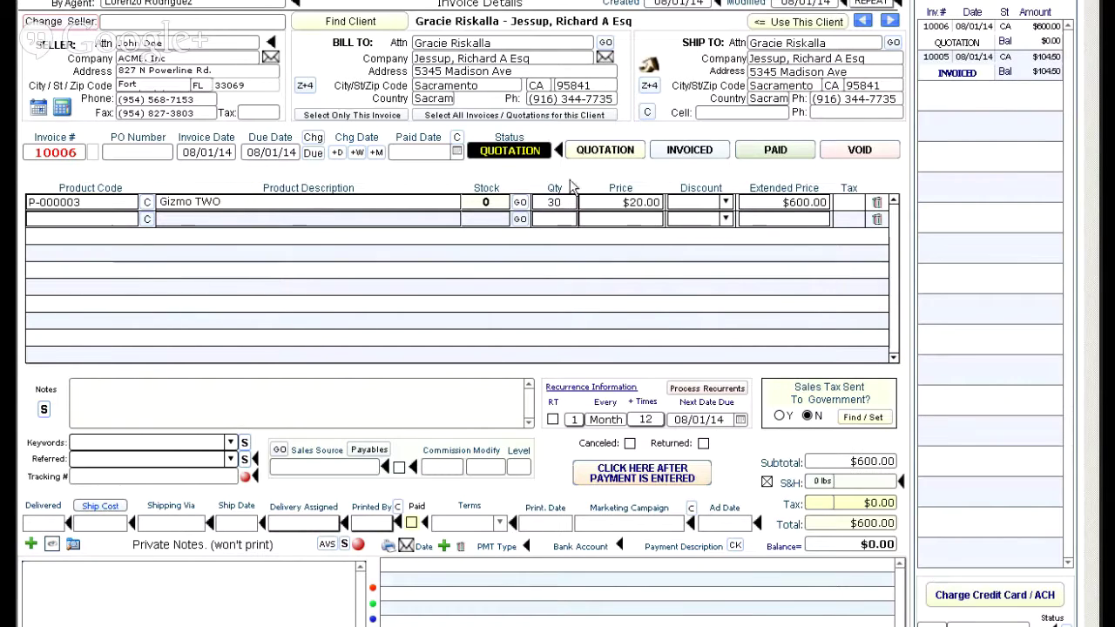
{"action": "left_click", "coordinate": [563, 203]}
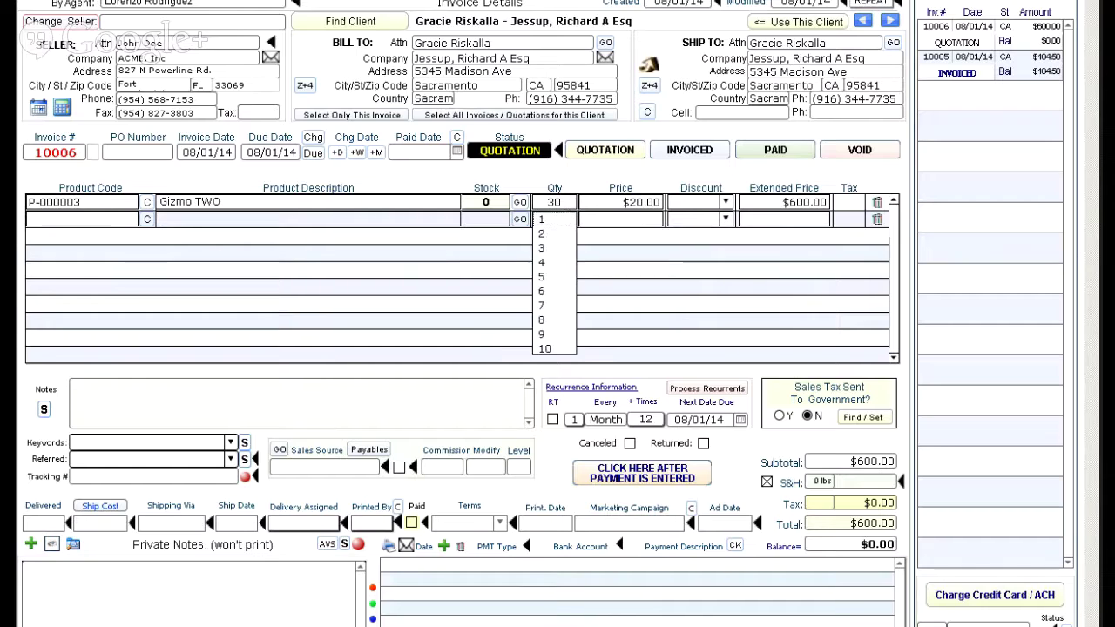
{"action": "left_click", "coordinate": [520, 184]}
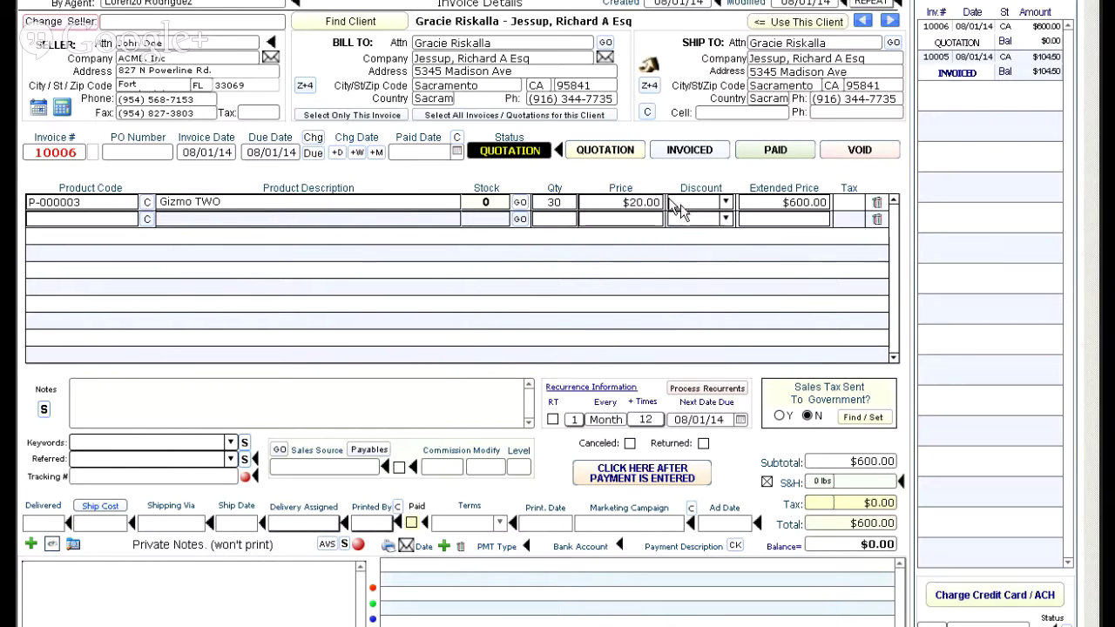
- Give the Gizmo TWO line a discount of .05 and add P-000002 Gizmo one as the second line
{"action": "left_click", "coordinate": [726, 203]}
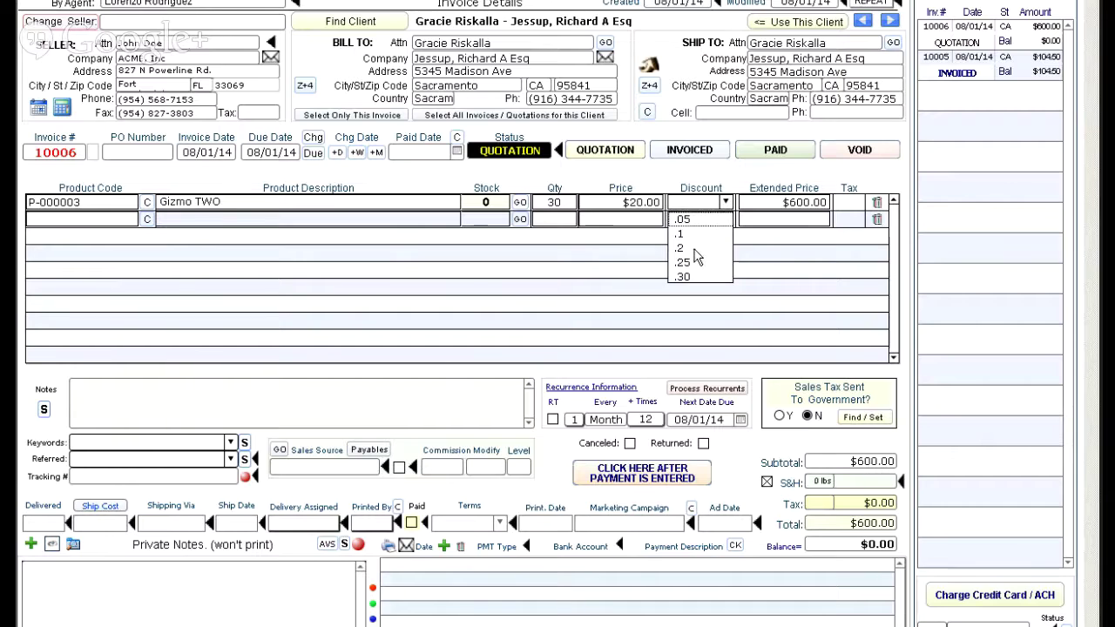
{"action": "left_click", "coordinate": [693, 220]}
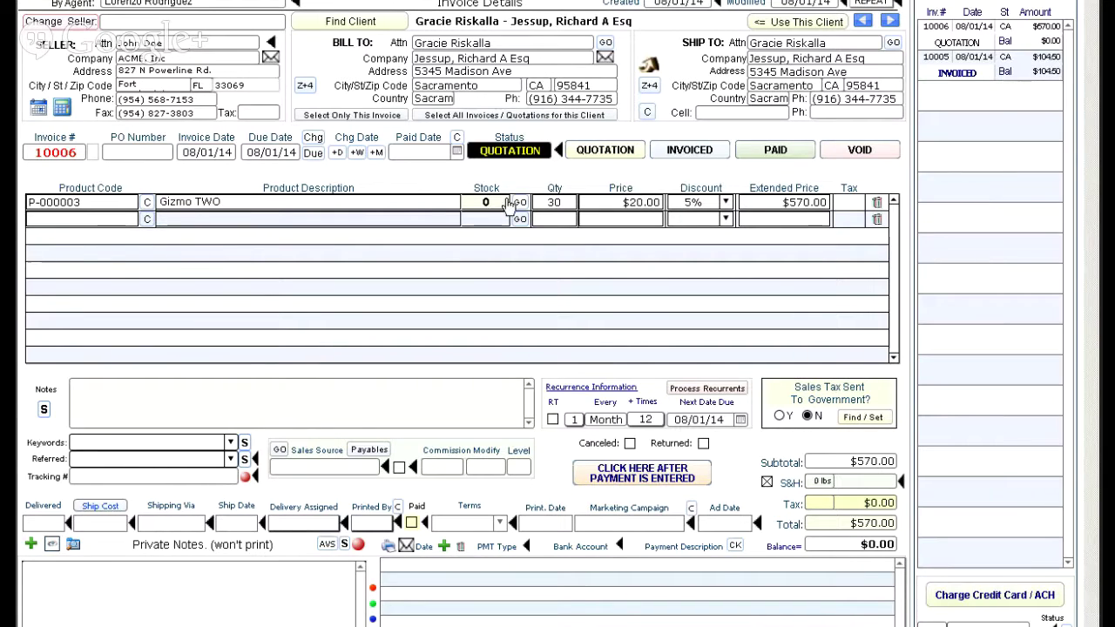
{"action": "left_click", "coordinate": [108, 219]}
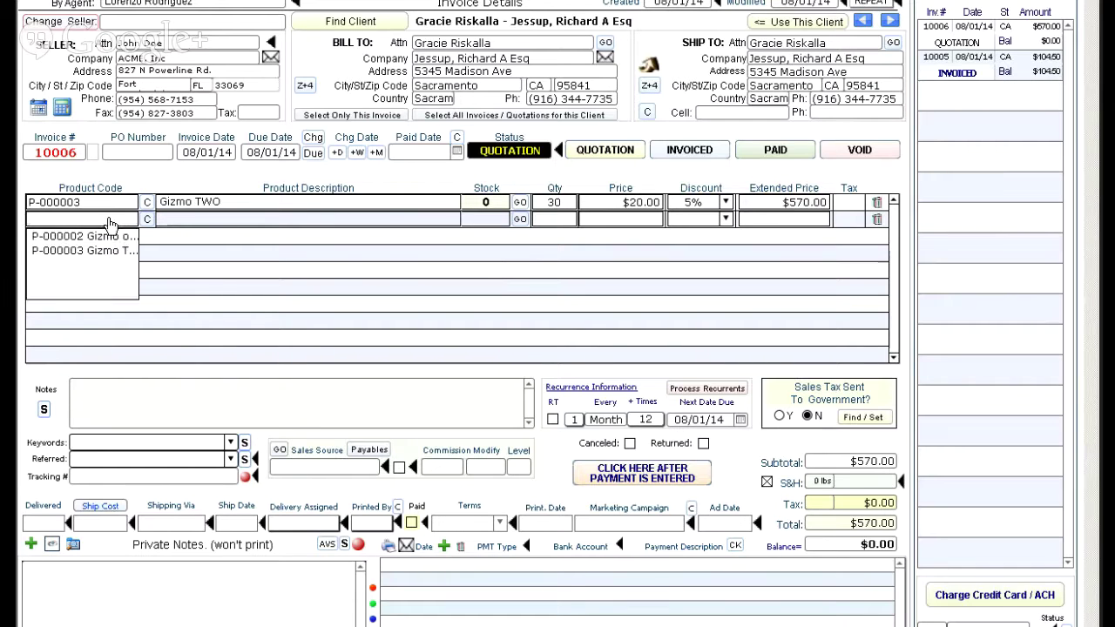
{"action": "left_click", "coordinate": [106, 248]}
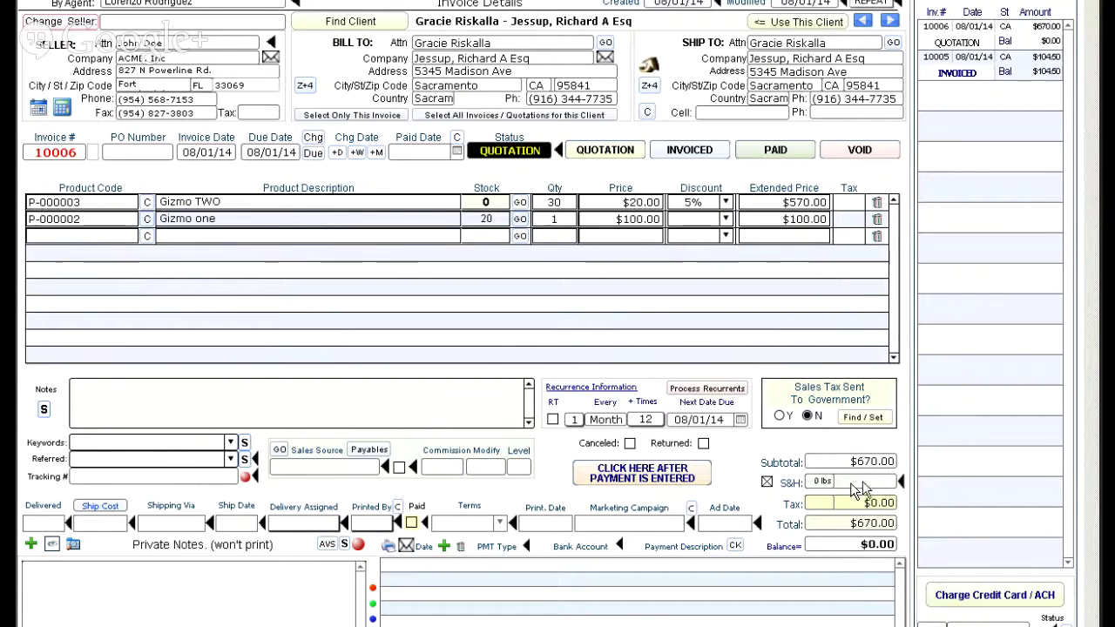
- Try to enter a shipping and handling amount directly in the invoice totals
{"action": "left_click", "coordinate": [852, 480]}
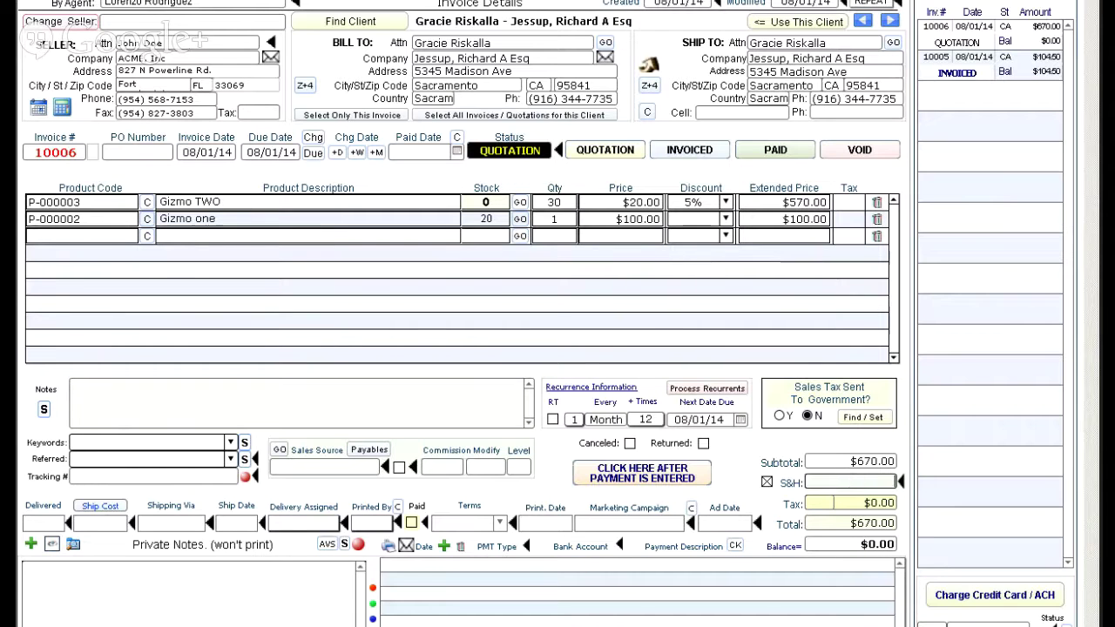
{"action": "left_click", "coordinate": [863, 527]}
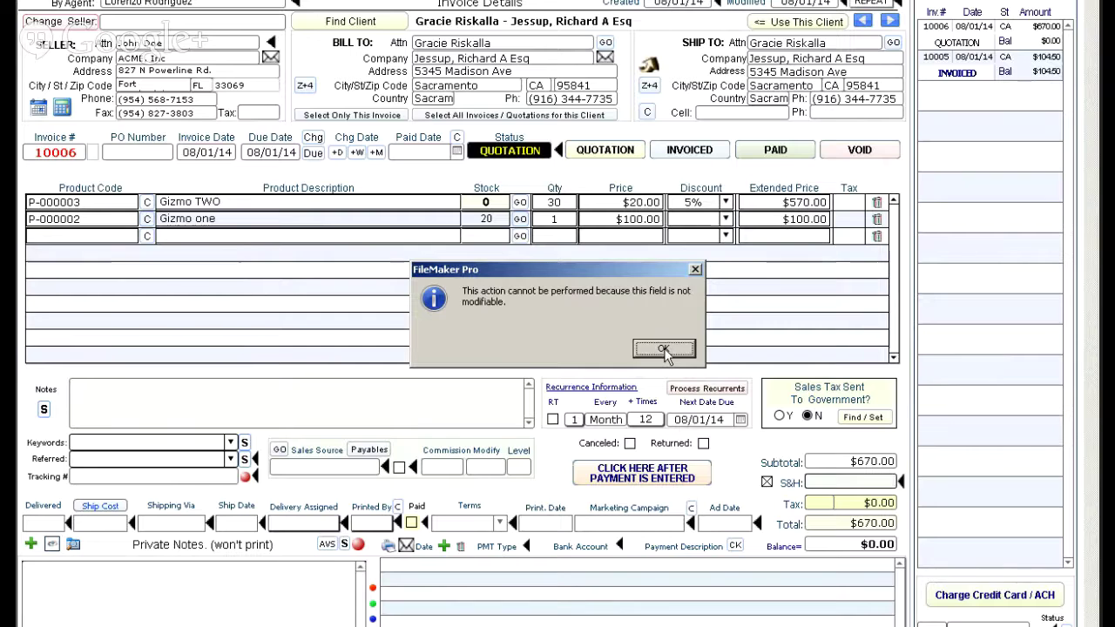
{"action": "left_click", "coordinate": [664, 349]}
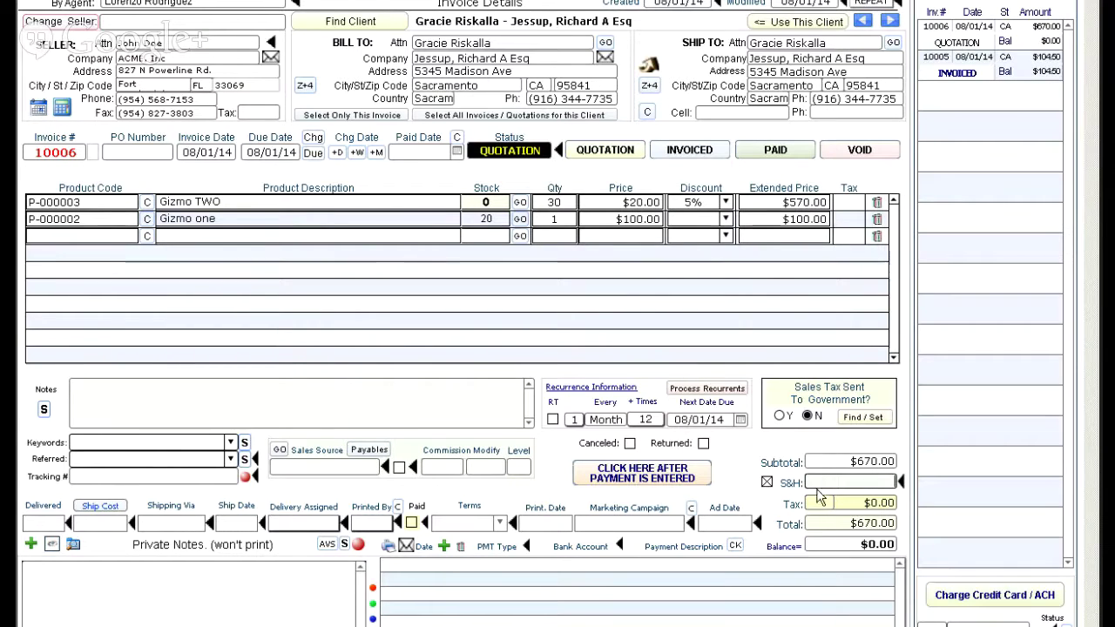
{"action": "left_click", "coordinate": [760, 445]}
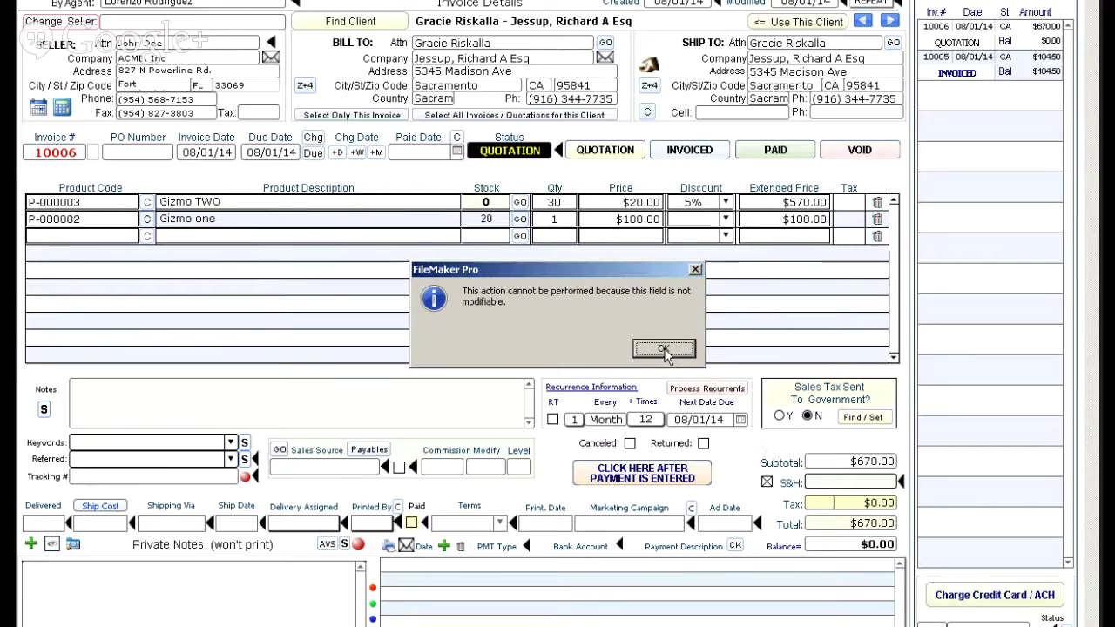
{"action": "left_click", "coordinate": [664, 351]}
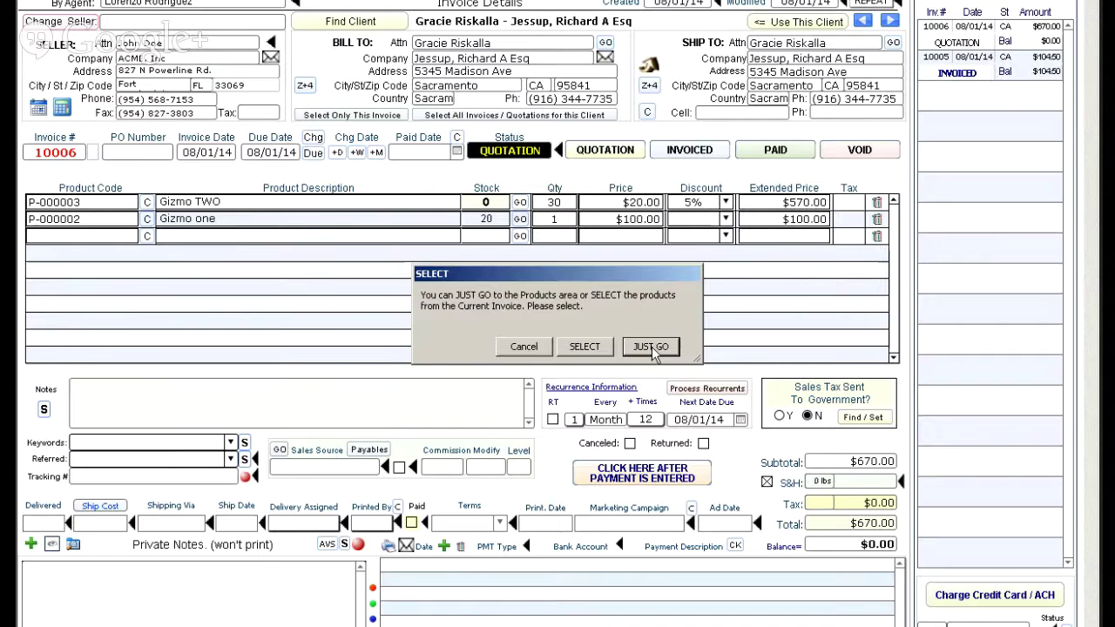
- Go to the Products area without selecting the invoice's products and set the S&H charge of Gizmo one to $10.00
{"action": "left_click", "coordinate": [652, 346]}
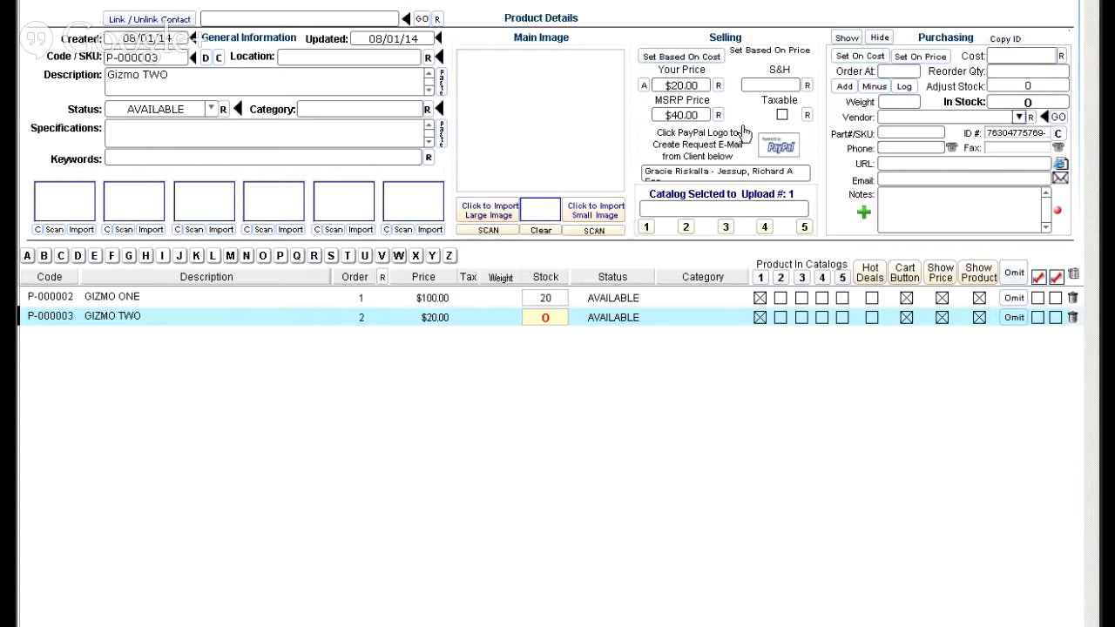
{"action": "left_click", "coordinate": [763, 88]}
{"action": "left_click", "coordinate": [286, 299]}
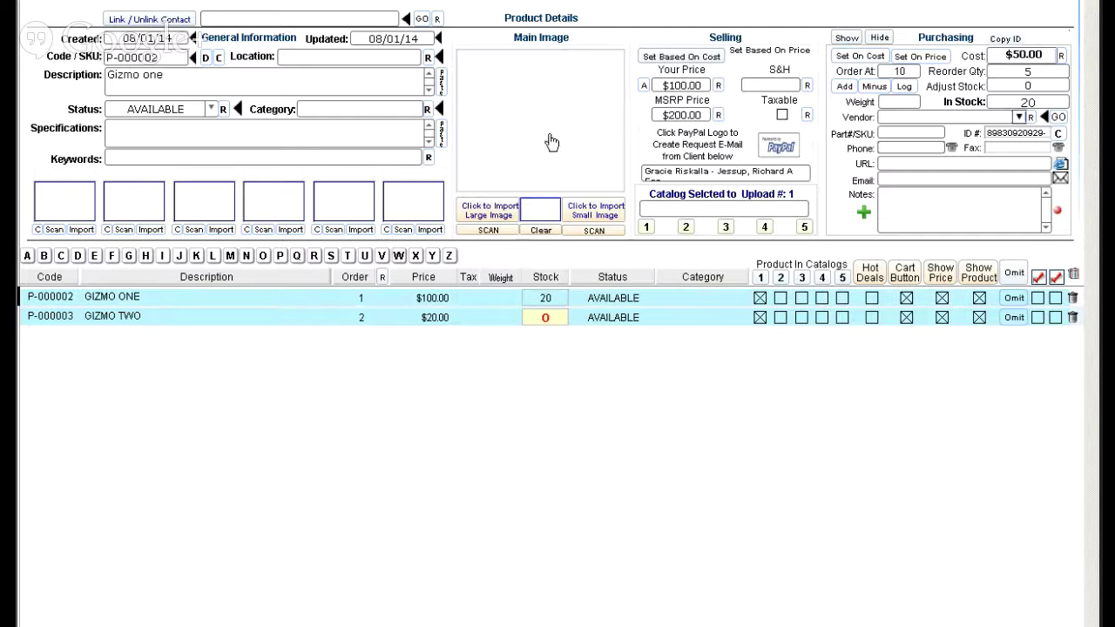
{"action": "left_click", "coordinate": [772, 87]}
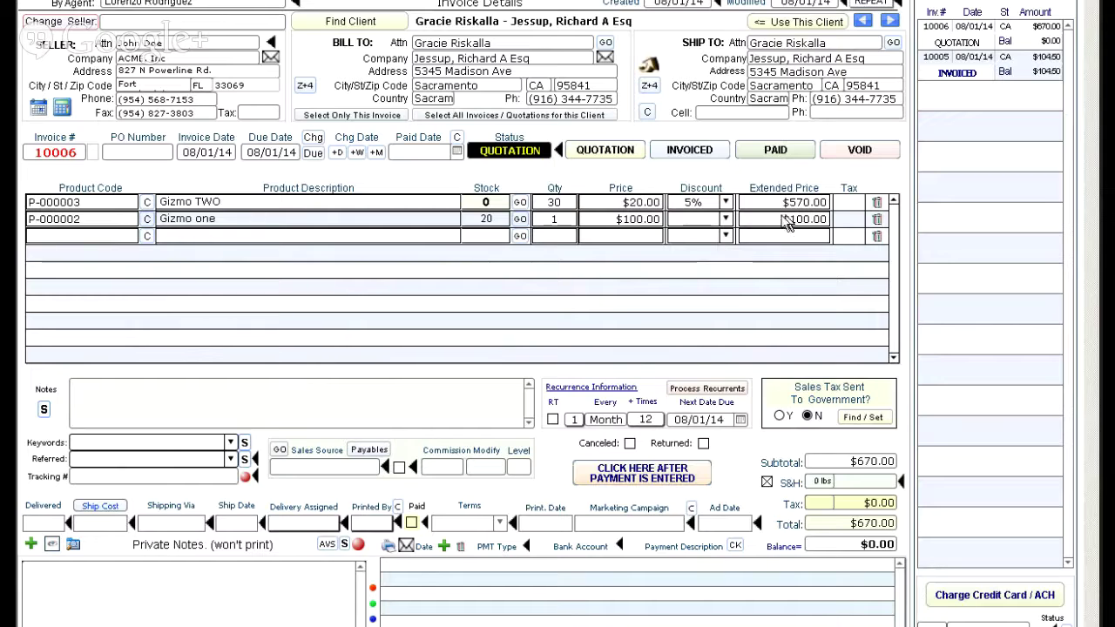
- Add P-000002 Gizmo one again as the third line of the quotation
{"action": "left_click", "coordinate": [122, 236]}
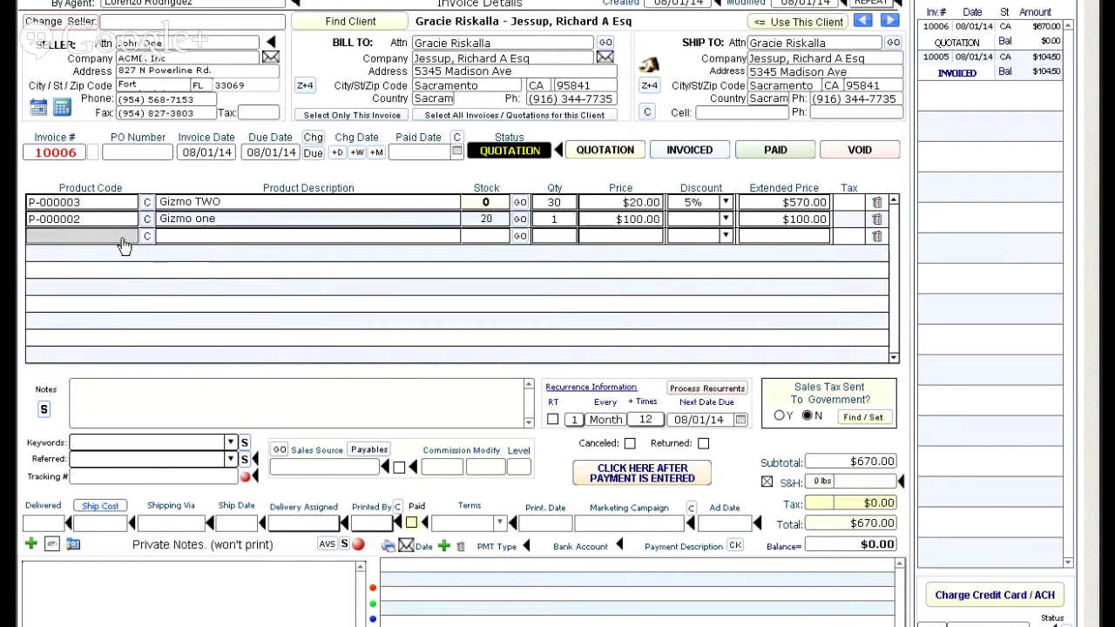
{"action": "left_click", "coordinate": [120, 255]}
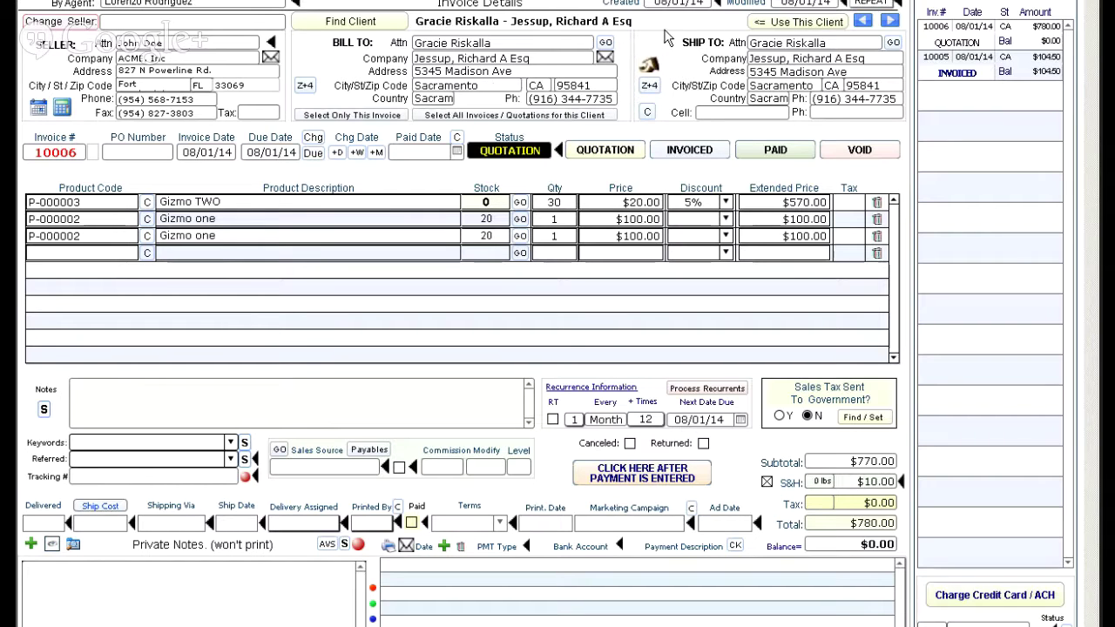
- Find another client for the invoice by running a Quick Find on the client's first name
{"action": "left_click", "coordinate": [355, 26]}
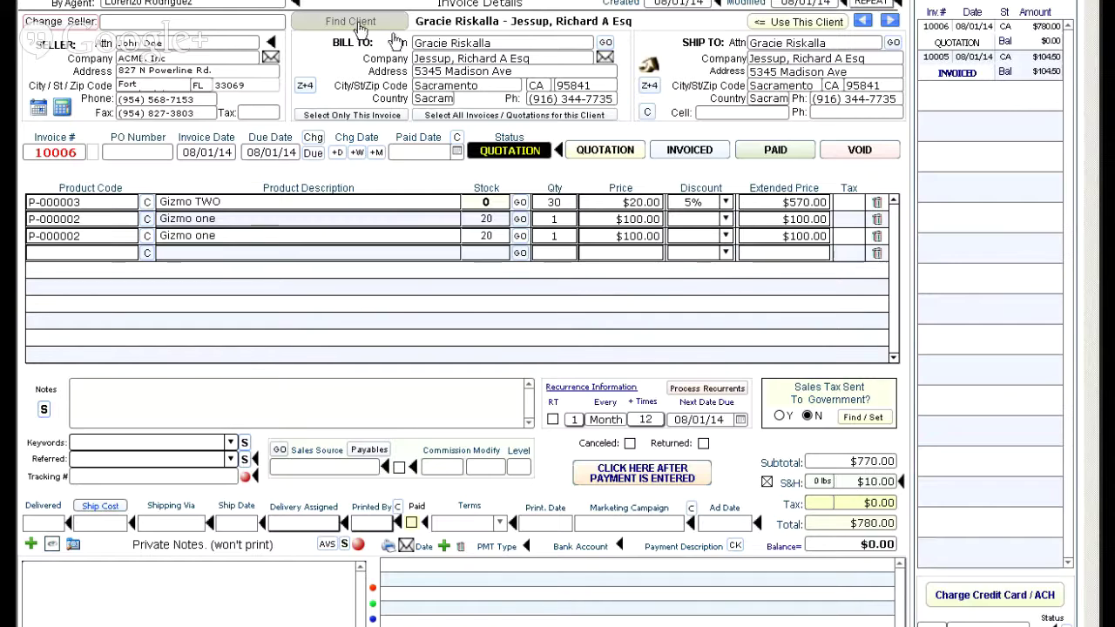
{"action": "type", "text": "port"}
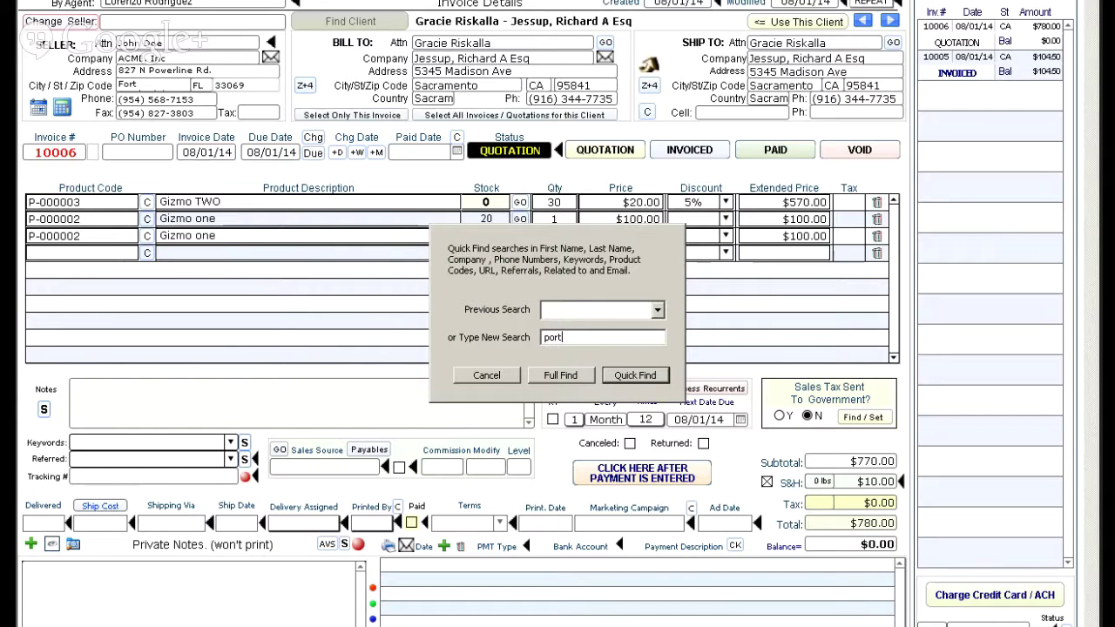
{"action": "type", "text": "ia"}
{"action": "left_click", "coordinate": [636, 377]}
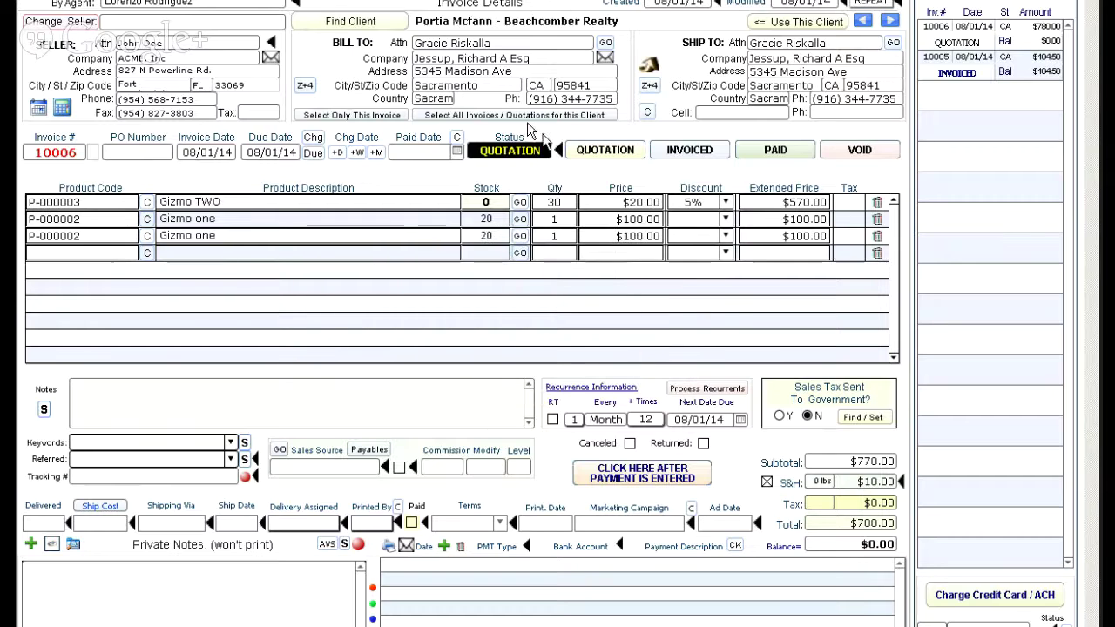
- Use the found Beachcomber Realty client for both the billing and shipping details, and mark the quotation as invoiced
{"action": "left_click", "coordinate": [784, 22]}
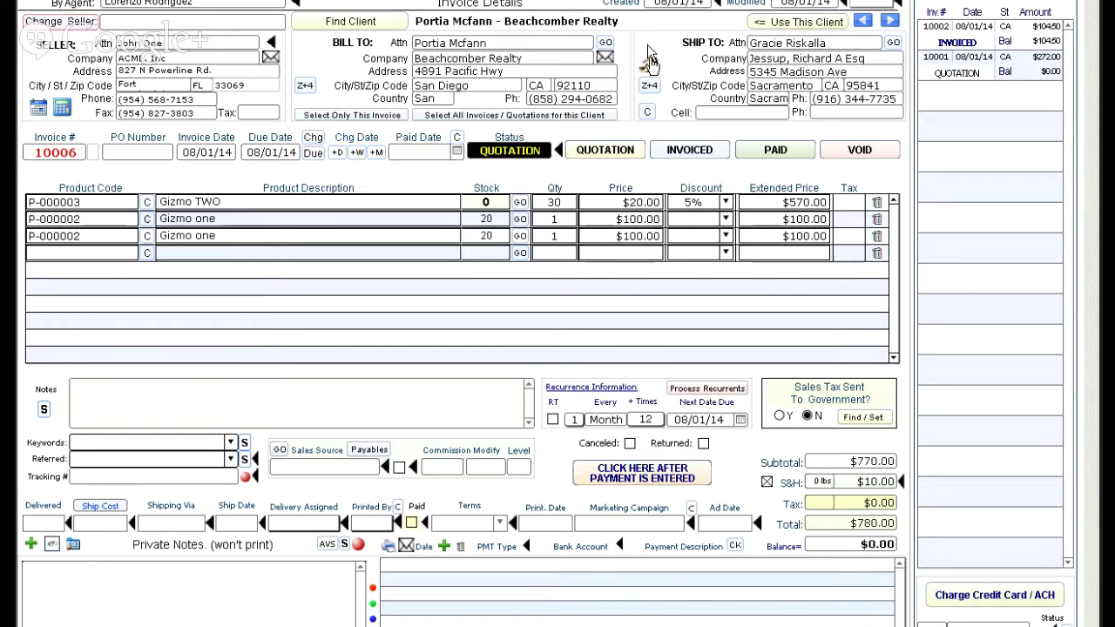
{"action": "left_click", "coordinate": [764, 23]}
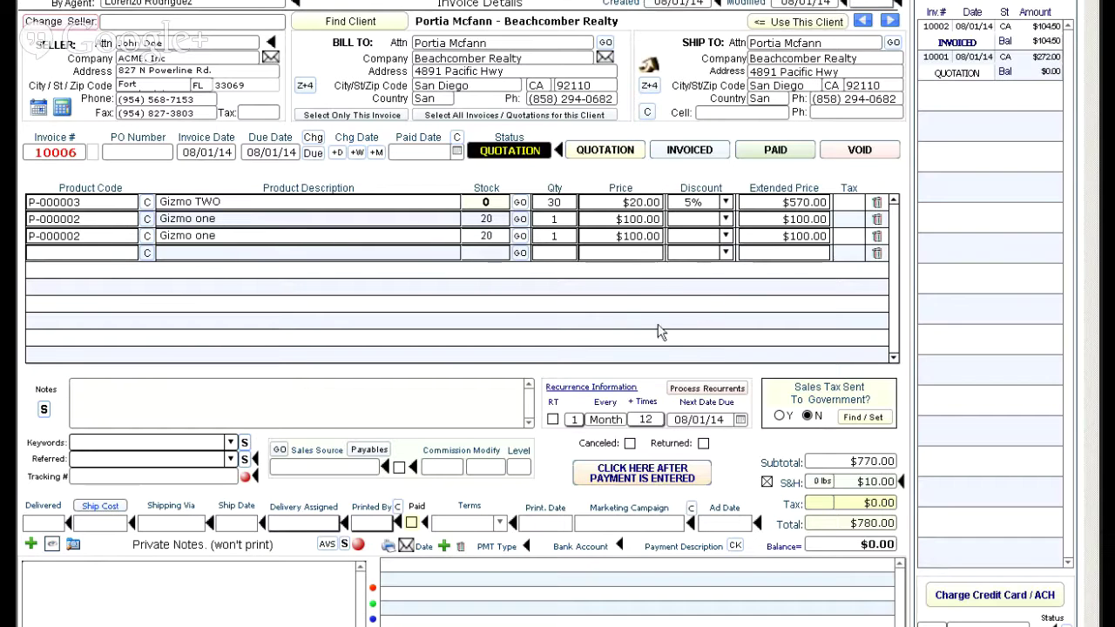
{"action": "left_click", "coordinate": [680, 156]}
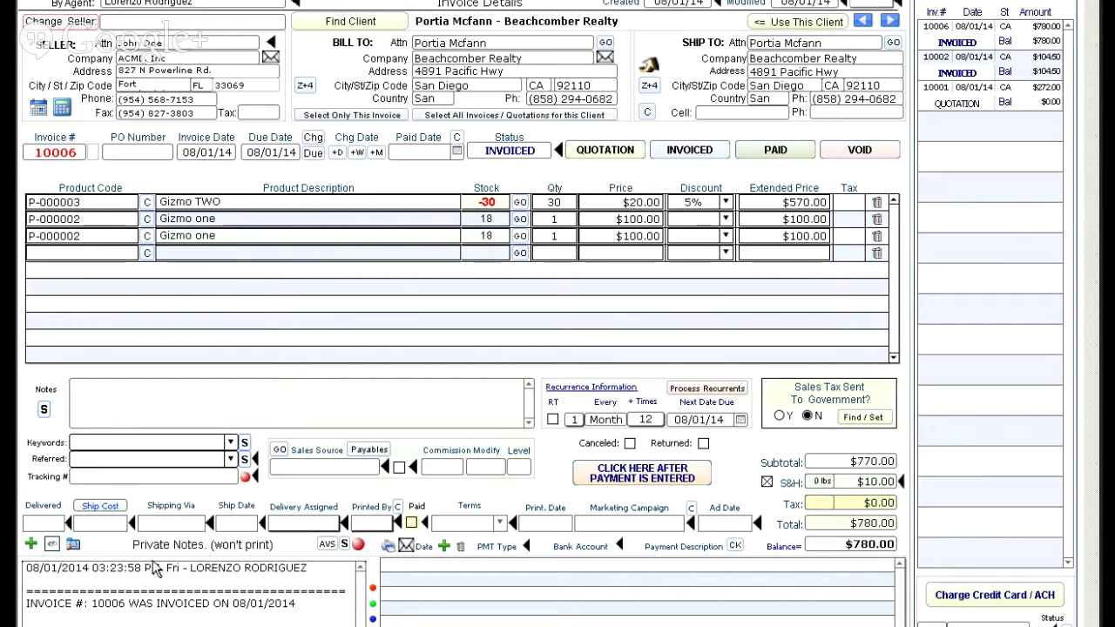
- Add the note "Open on Saturday" to the invoice's printable notes and preview the printed invoice
{"action": "left_click", "coordinate": [106, 397]}
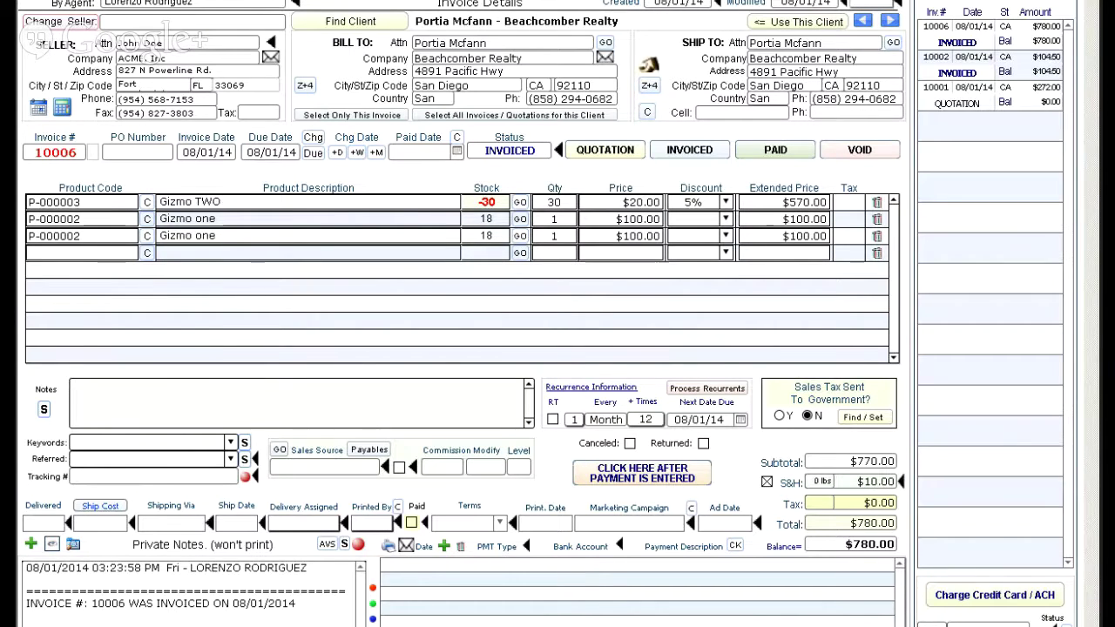
{"action": "type", "text": "Open "}
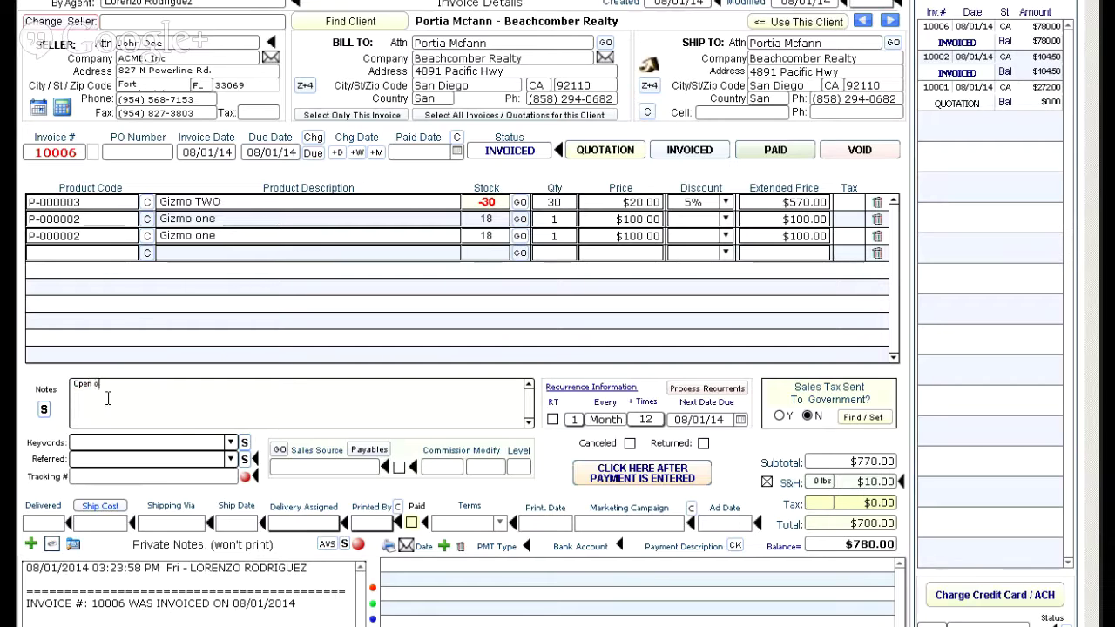
{"action": "type", "text": "on Sat"}
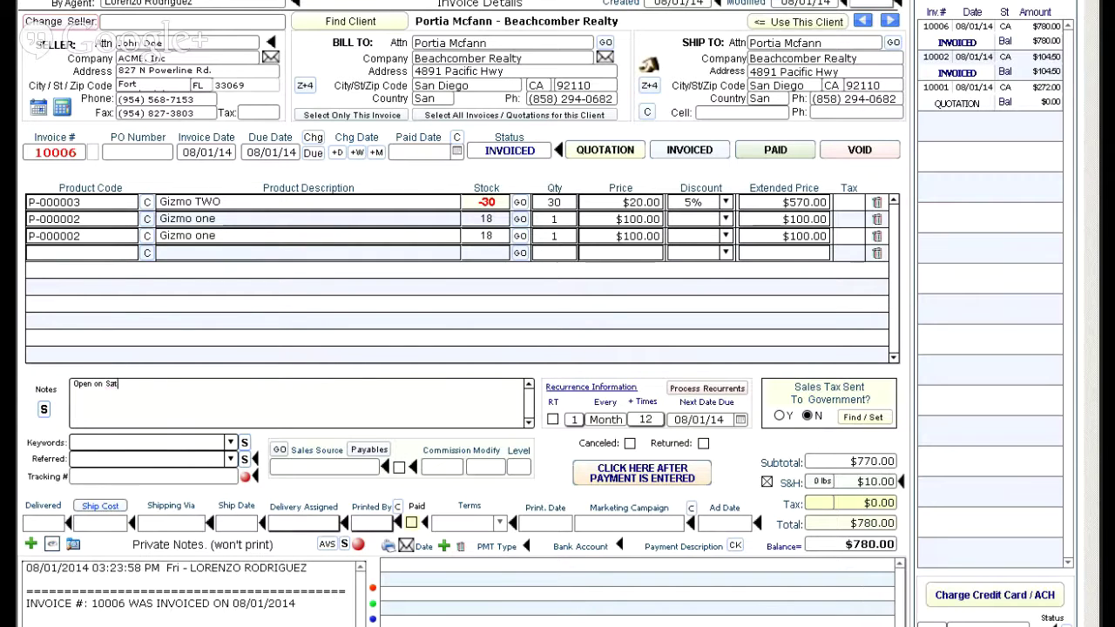
{"action": "type", "text": "urday"}
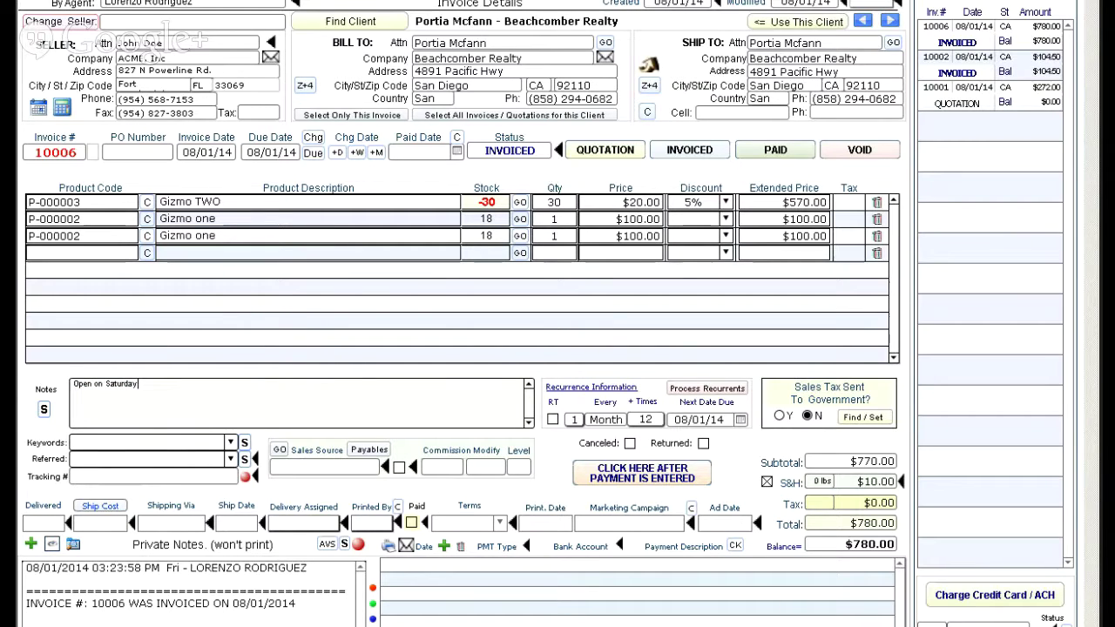
{"action": "left_click", "coordinate": [24, 390]}
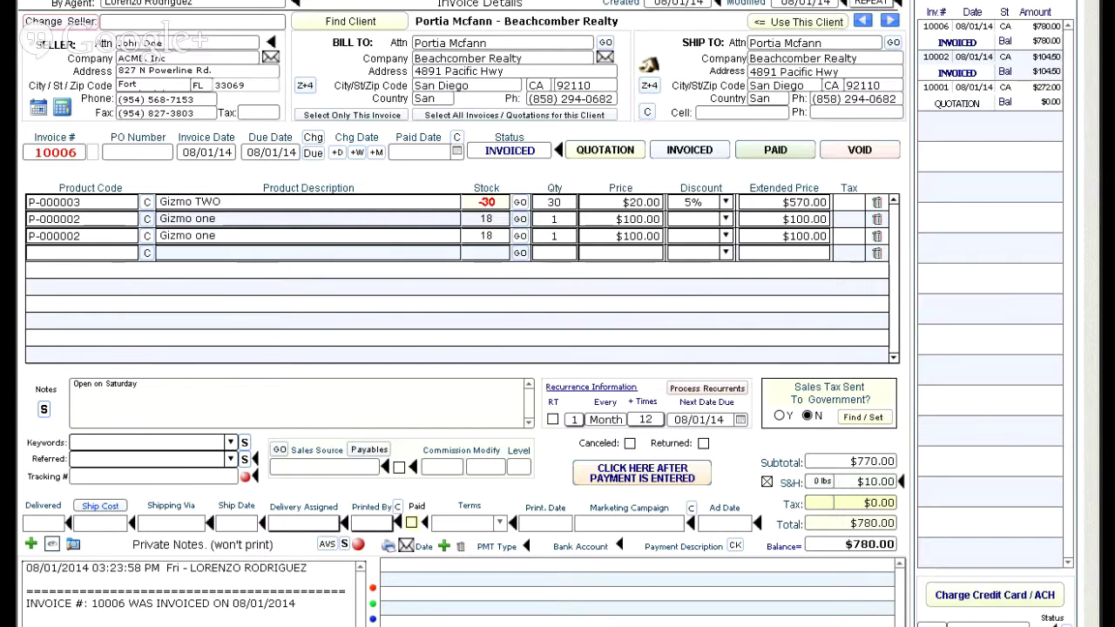
{"action": "left_click", "coordinate": [651, 347]}
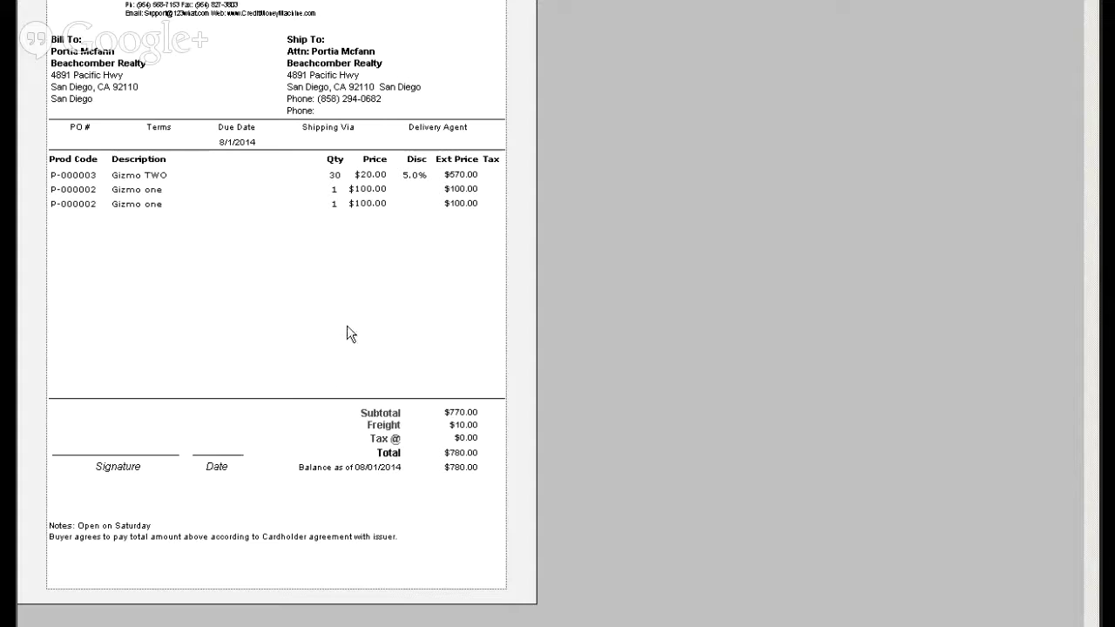
{"action": "key", "text": "Return"}
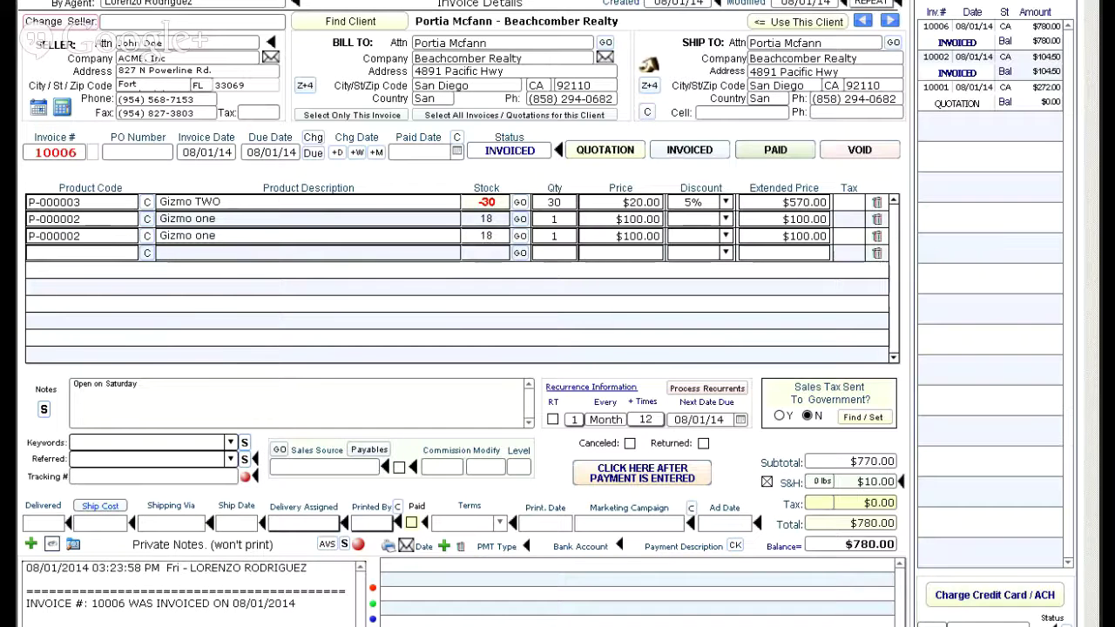
- Open the company information in Setup and choose .06 as the tax percentage used in invoices
{"action": "key", "text": "ctrl+w"}
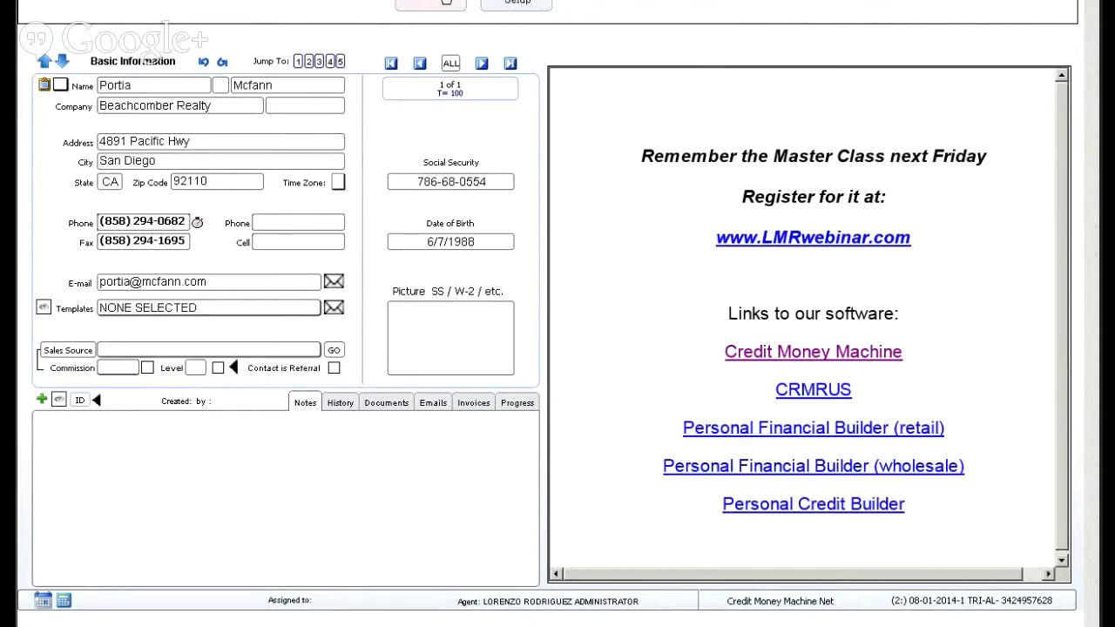
{"action": "left_click", "coordinate": [445, 4]}
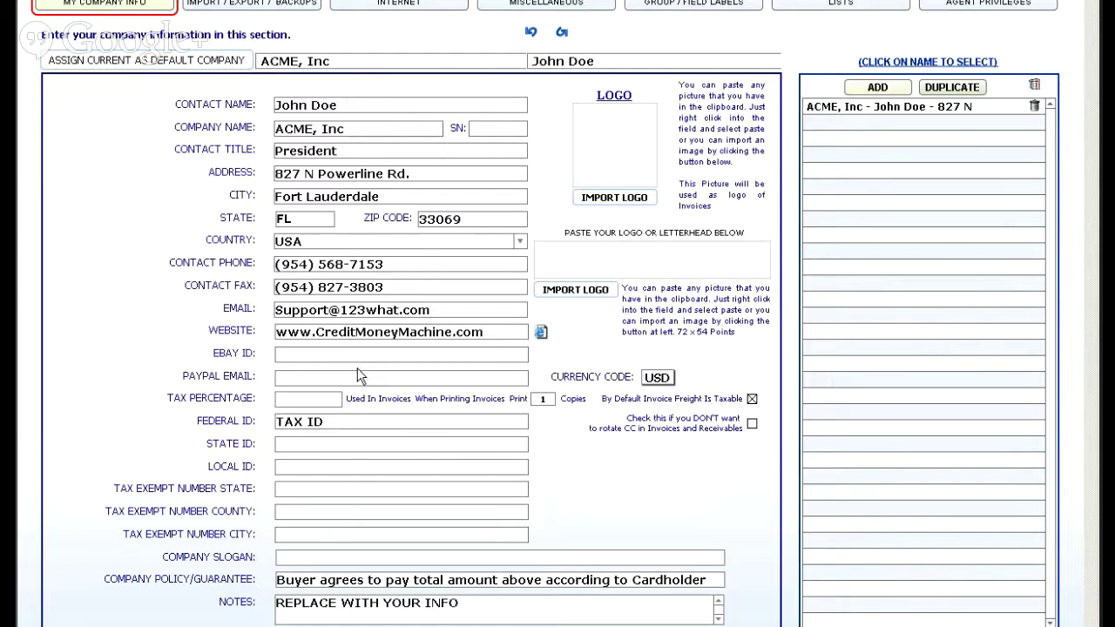
{"action": "left_click", "coordinate": [300, 400]}
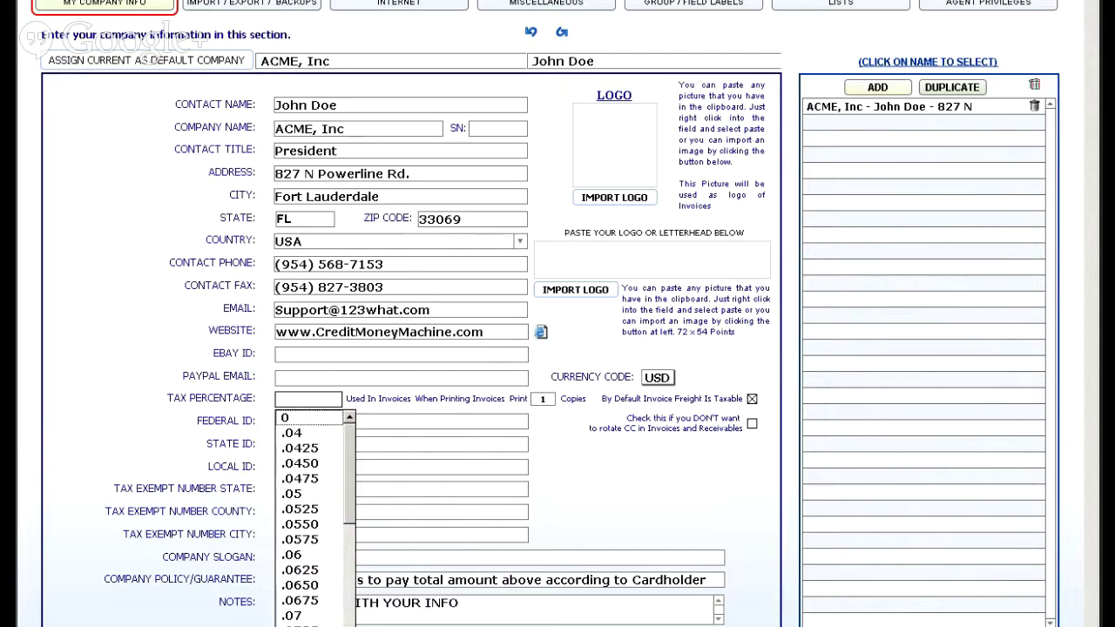
{"action": "left_click", "coordinate": [294, 556]}
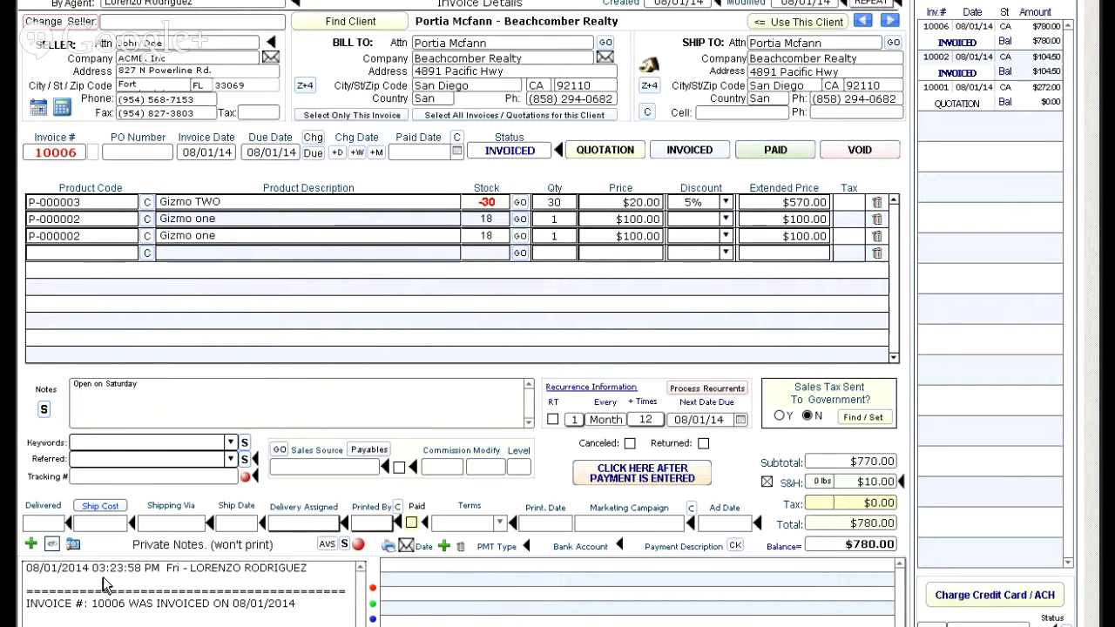
- Add and save the private invoice note "This notes are private"
{"action": "left_click", "coordinate": [31, 545]}
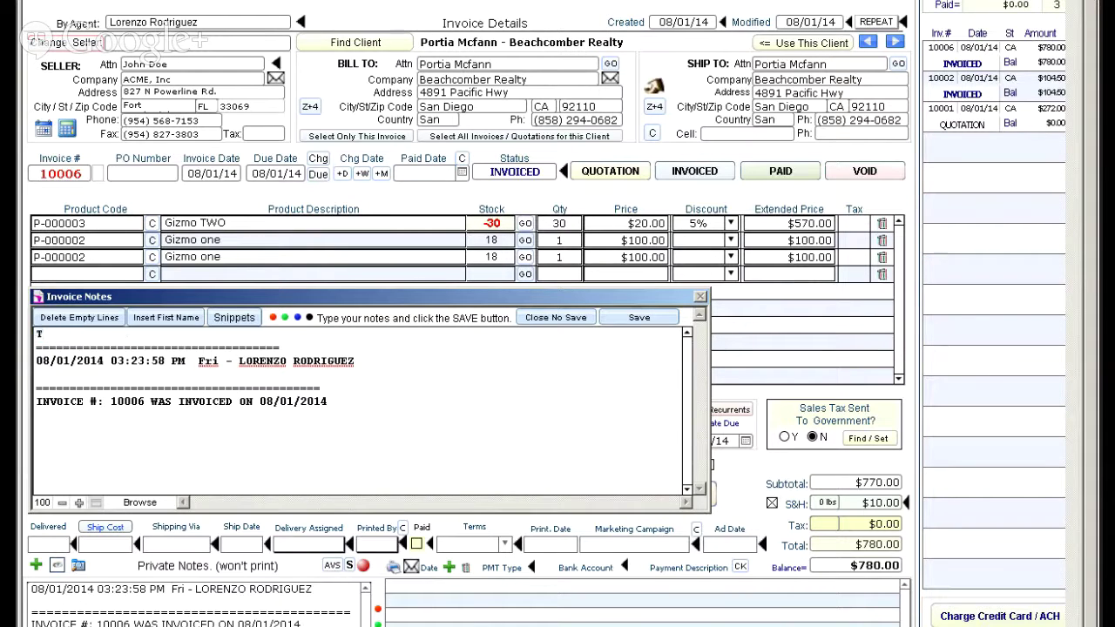
{"action": "type", "text": "This notes are "}
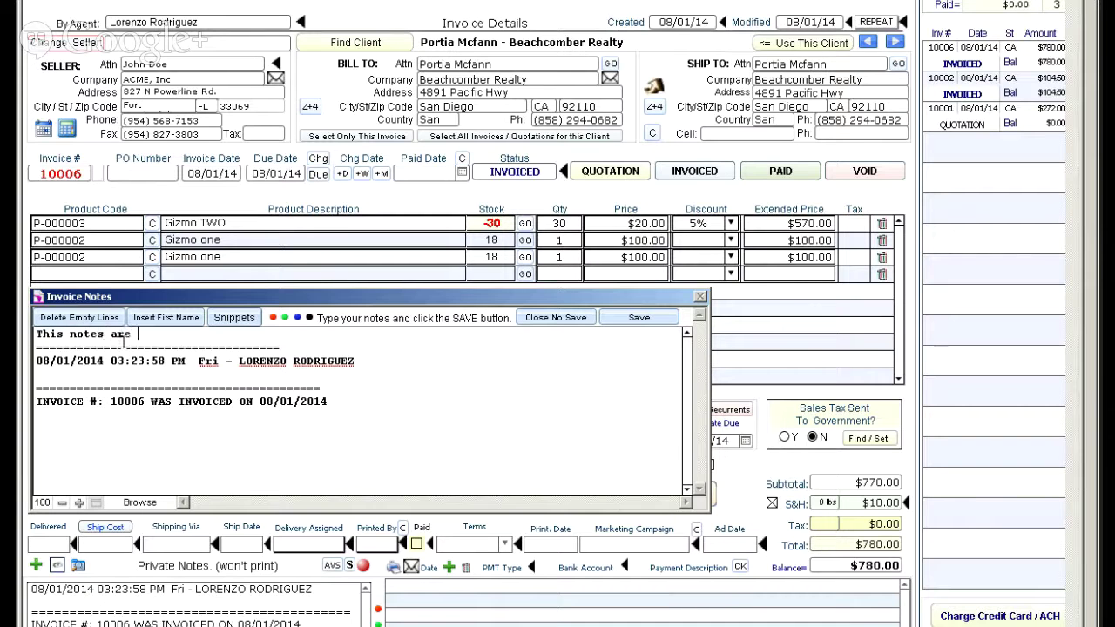
{"action": "type", "text": "private"}
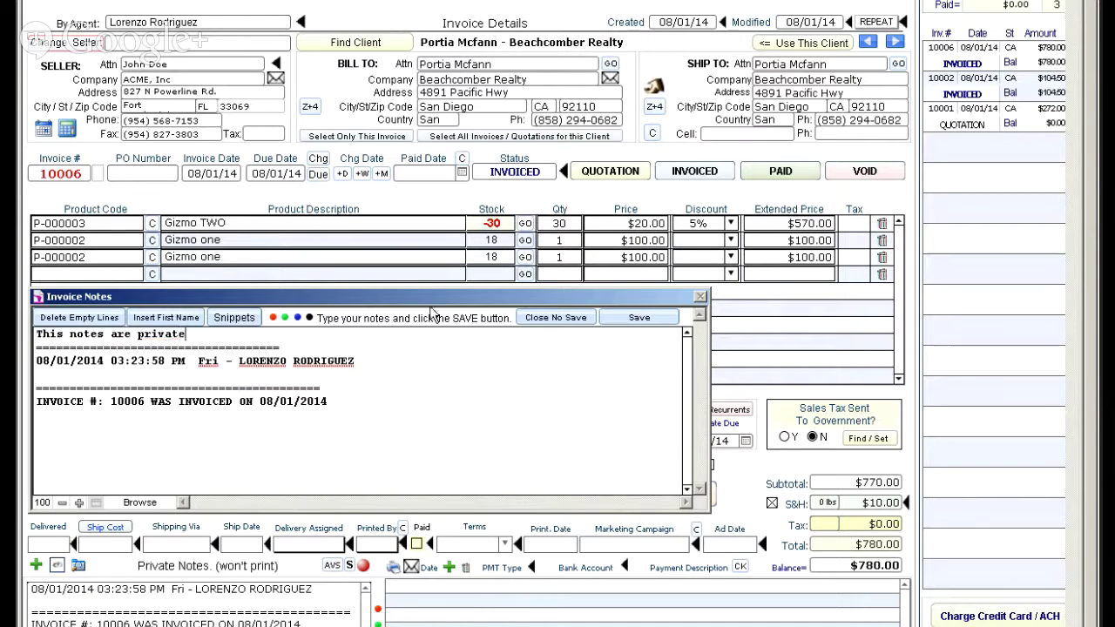
{"action": "left_click", "coordinate": [636, 318]}
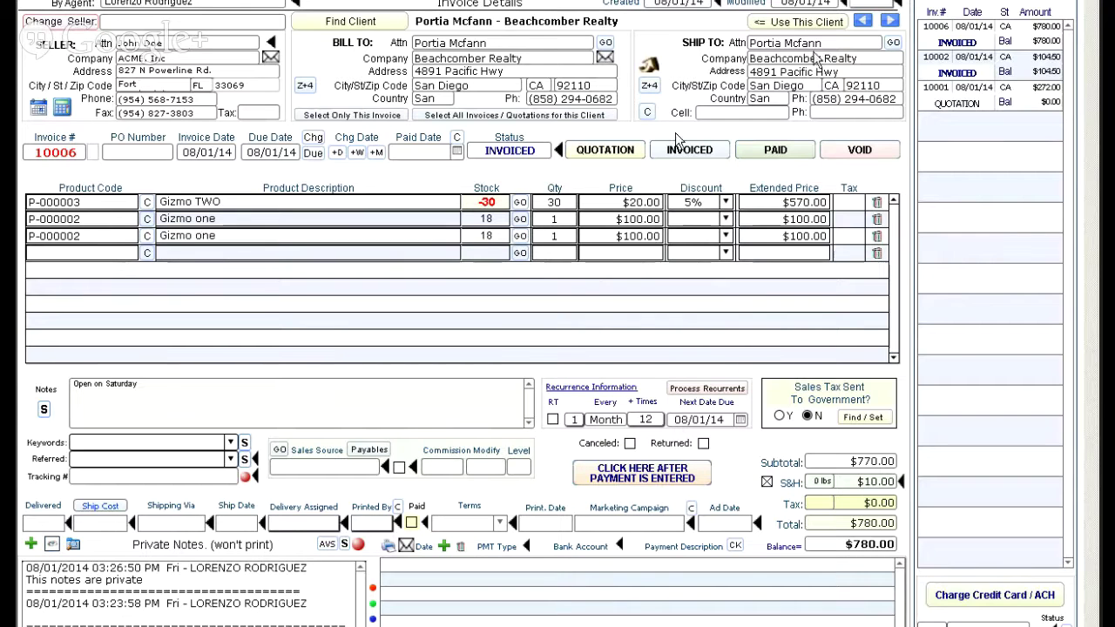
- Visit the client's record and the email inbox, and return to the notes on the invoice
{"action": "key", "text": "ctrl+w"}
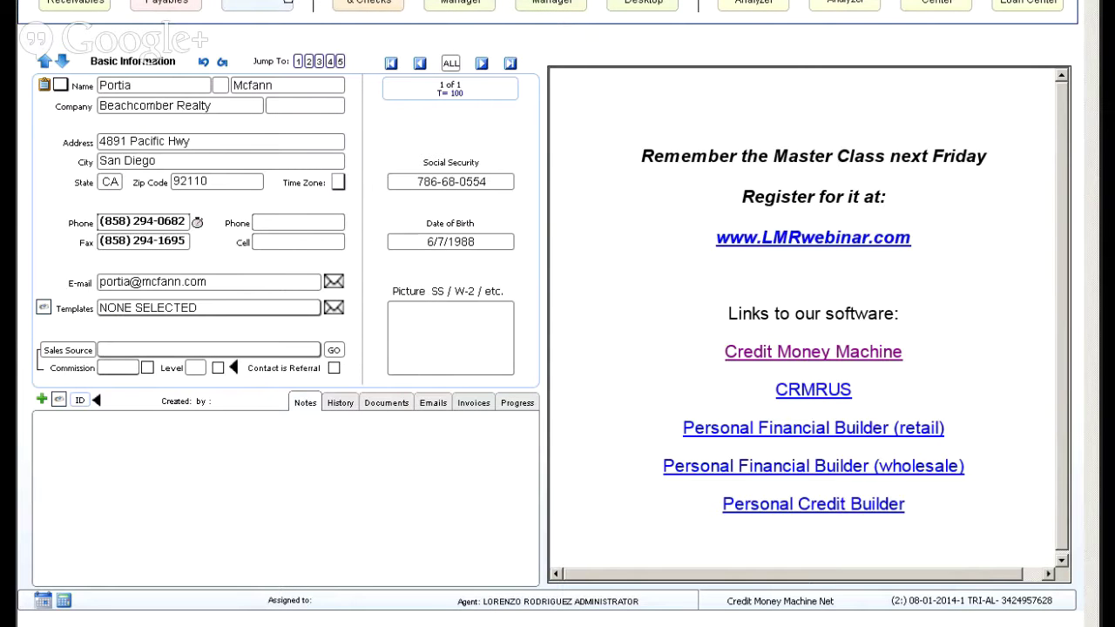
{"action": "key", "text": "ctrl+w"}
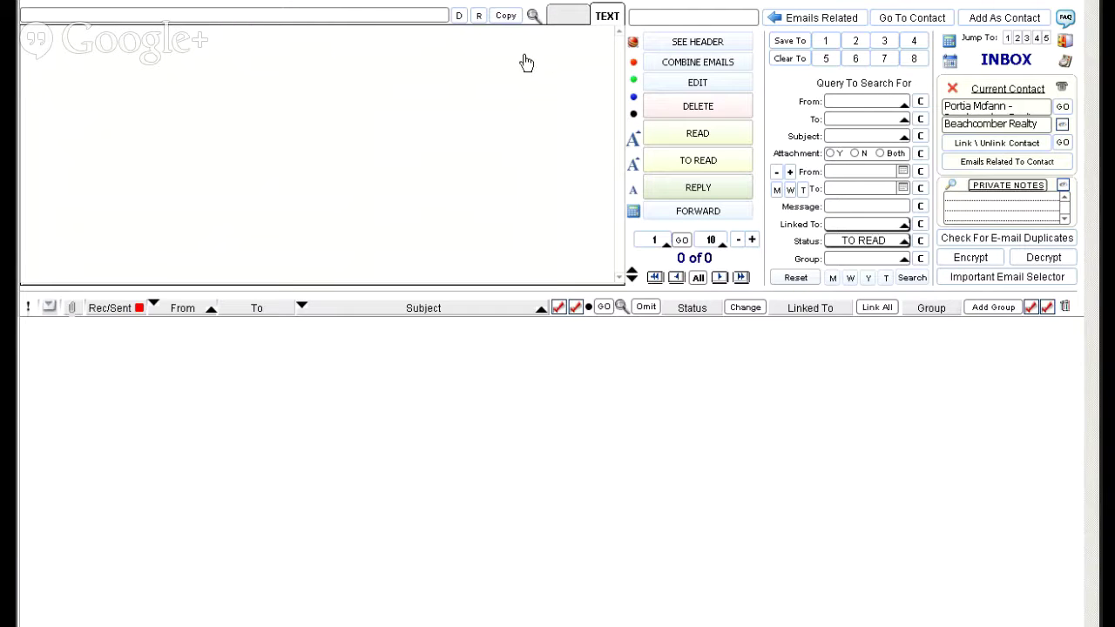
{"action": "key", "text": "ctrl+w"}
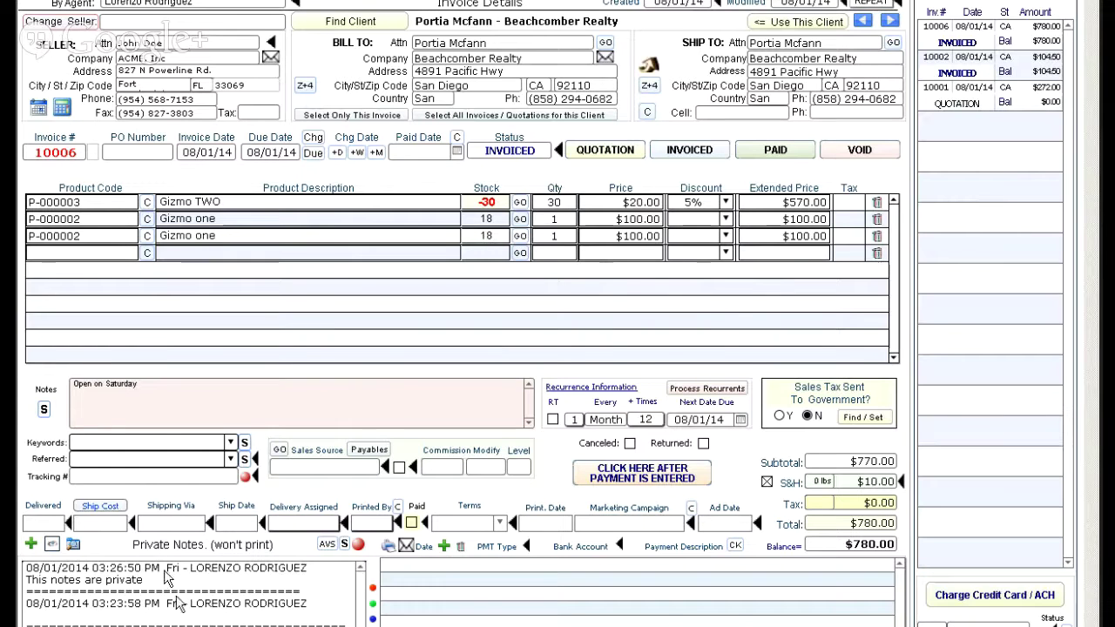
{"action": "left_click", "coordinate": [193, 396]}
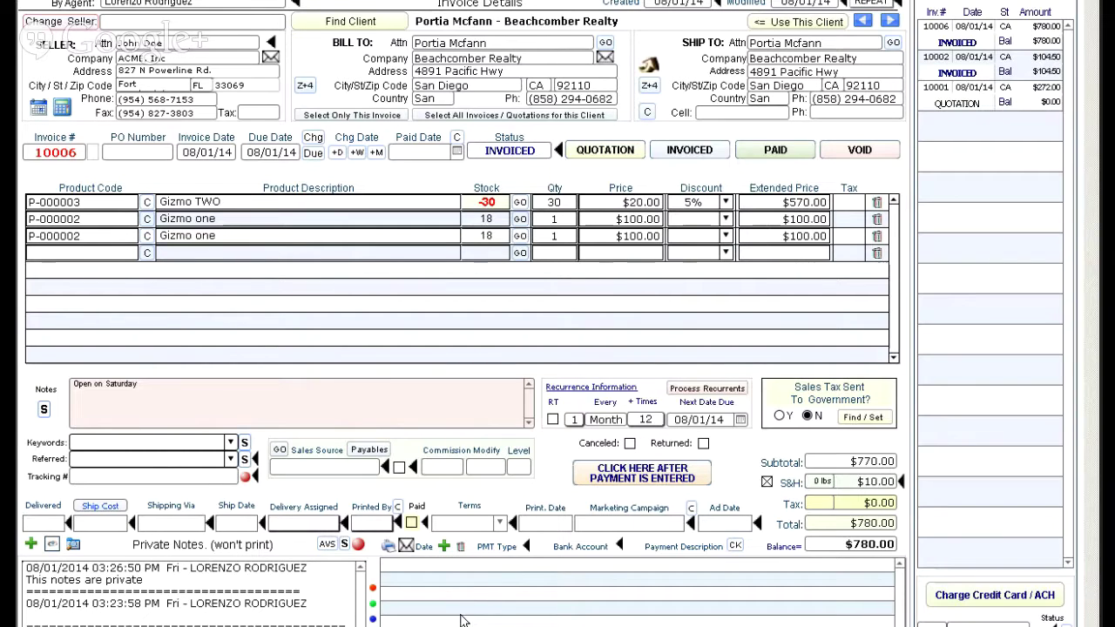
{"action": "left_click", "coordinate": [444, 547]}
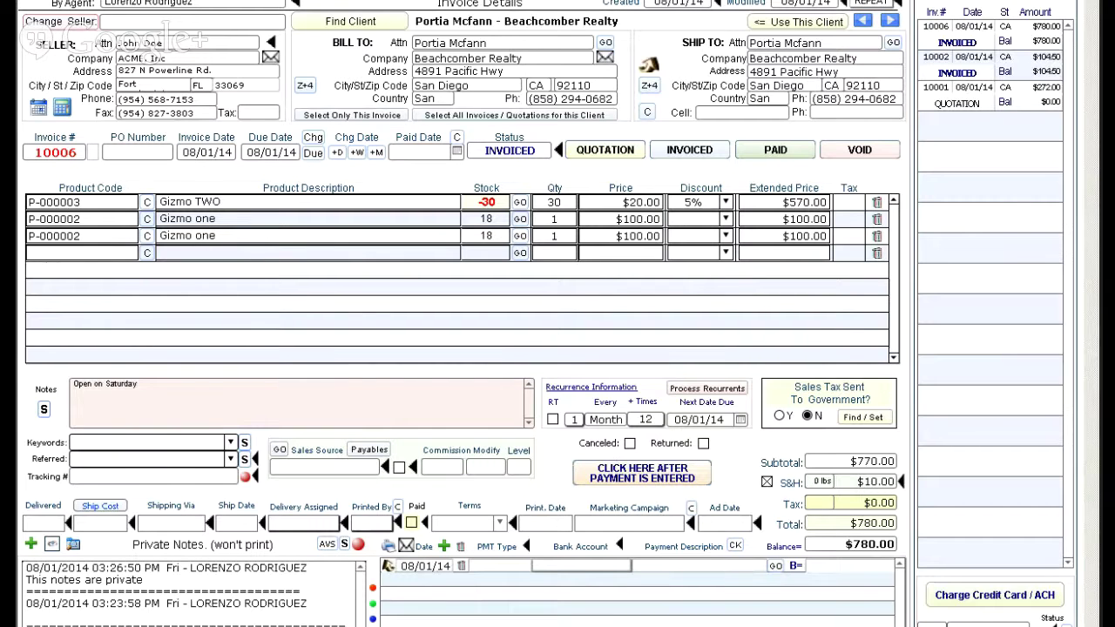
{"action": "left_click", "coordinate": [461, 569]}
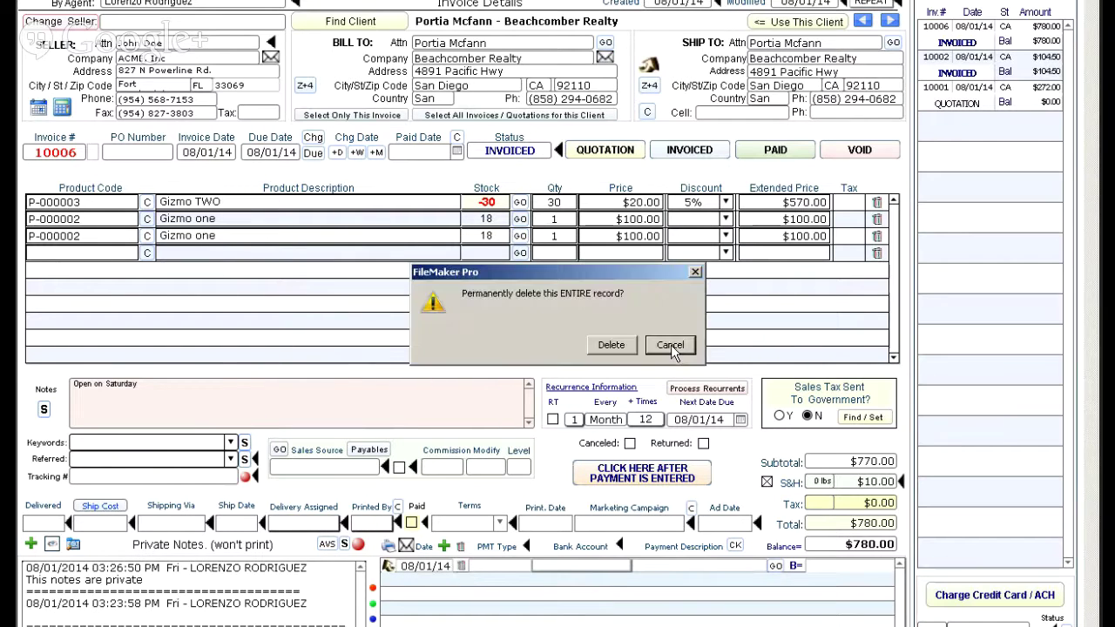
{"action": "left_click", "coordinate": [613, 345]}
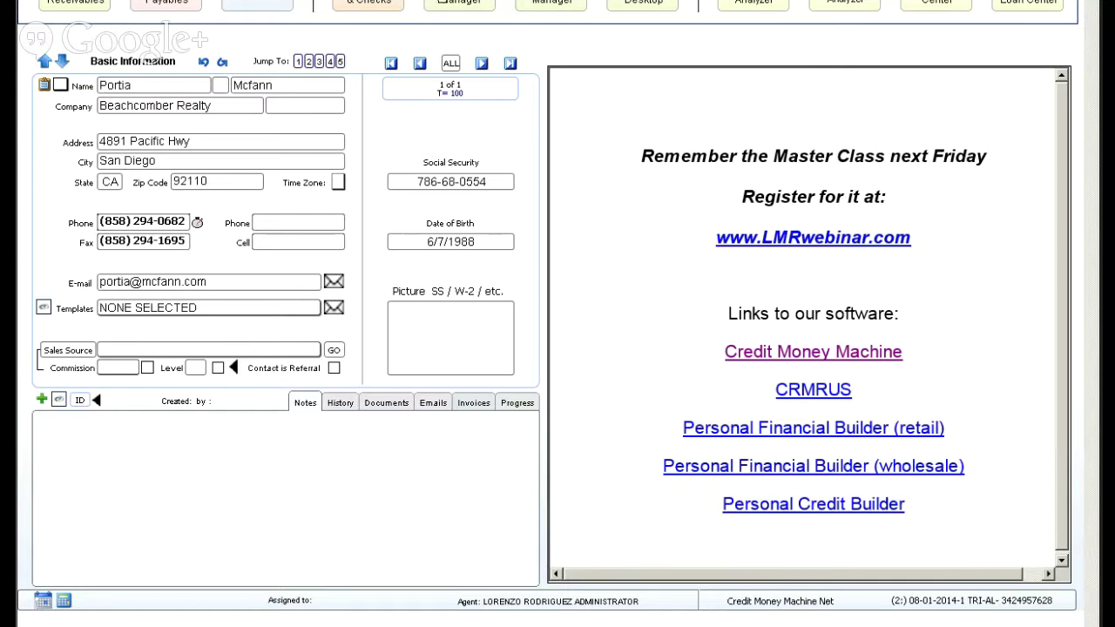
- Open the Bank & CC Accounts from the client's checks area
{"action": "left_click", "coordinate": [375, 2]}
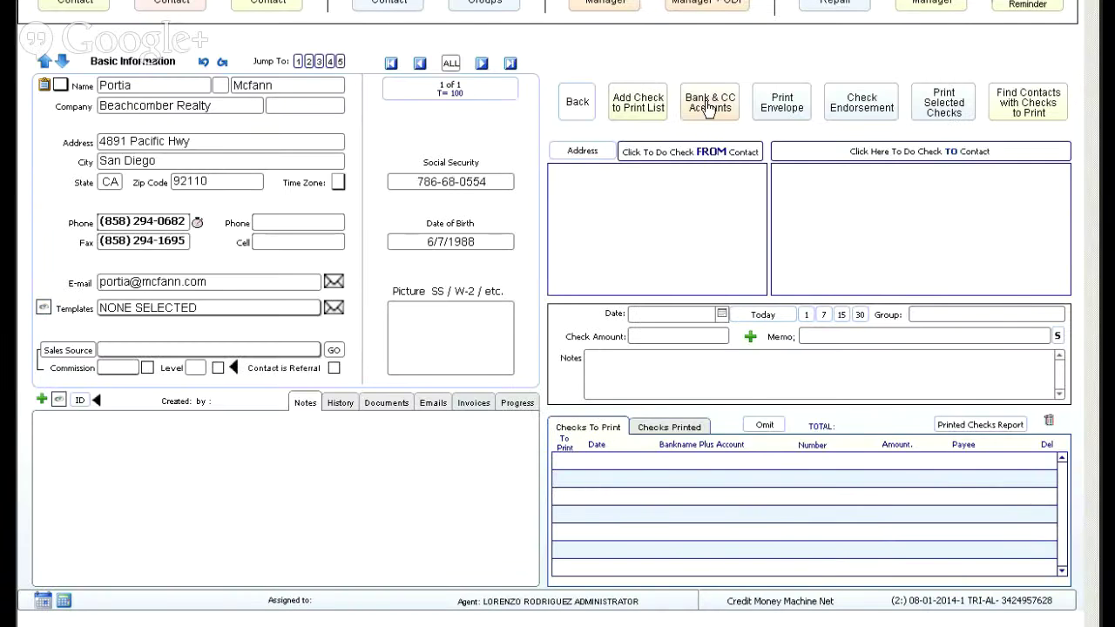
{"action": "left_click", "coordinate": [710, 105]}
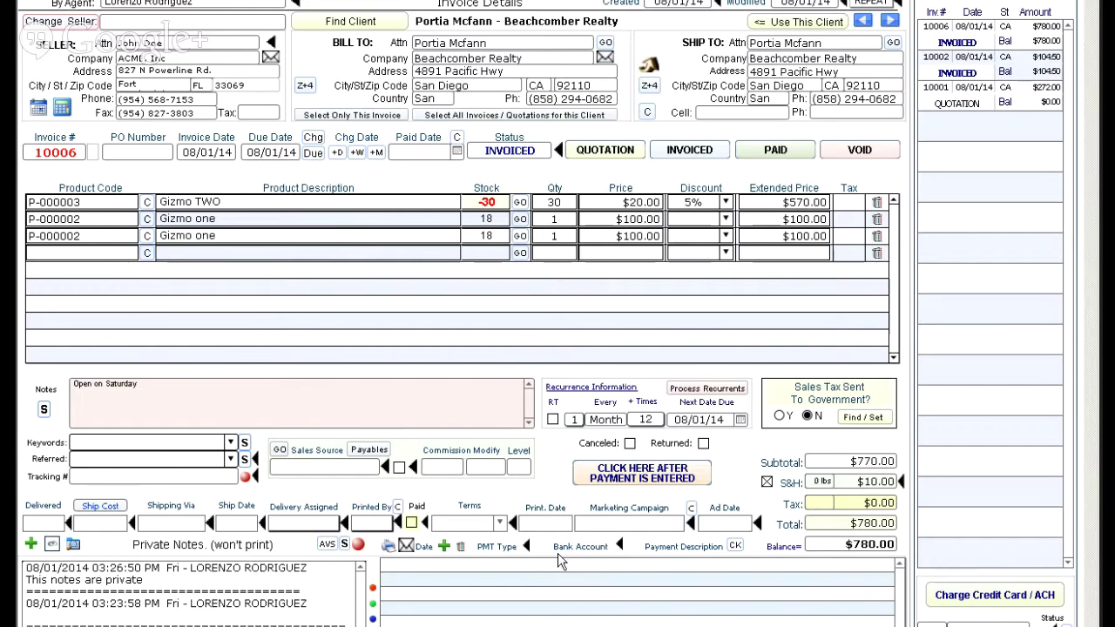
- Add a payment line to the invoice with type Debit Card, bank account Bank One and description "50% advanced"
{"action": "left_click", "coordinate": [445, 548]}
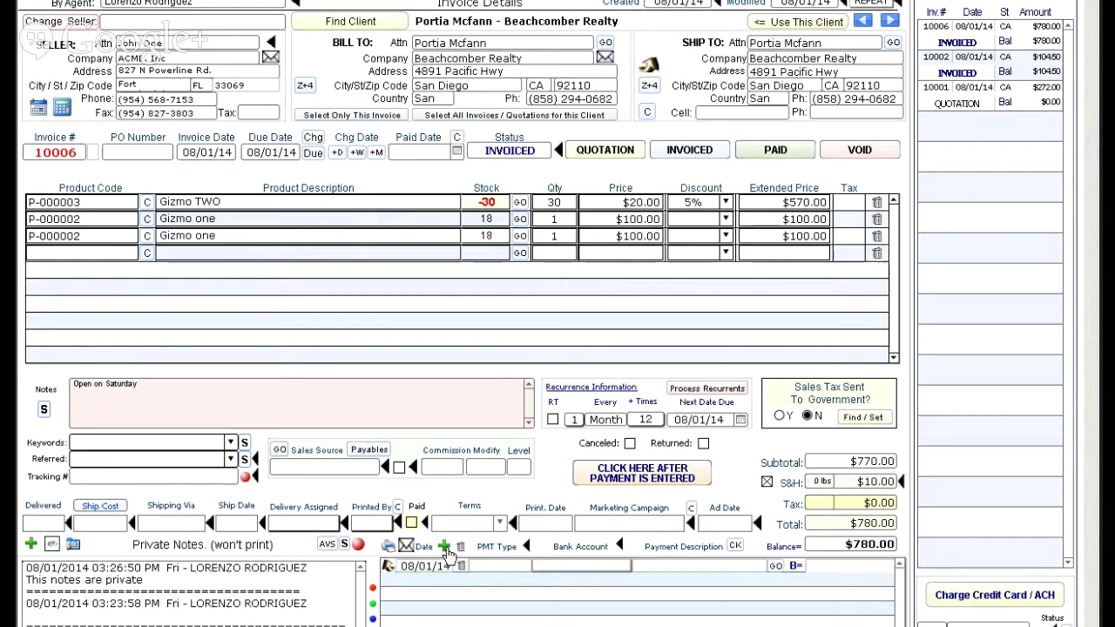
{"action": "left_click", "coordinate": [494, 566]}
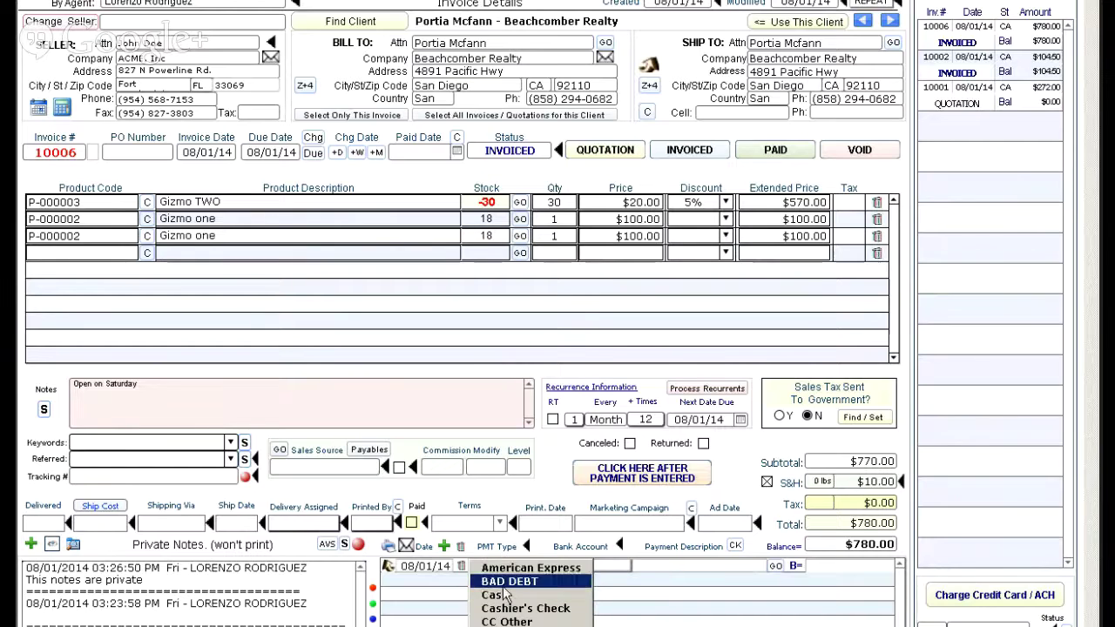
{"action": "left_click", "coordinate": [505, 594]}
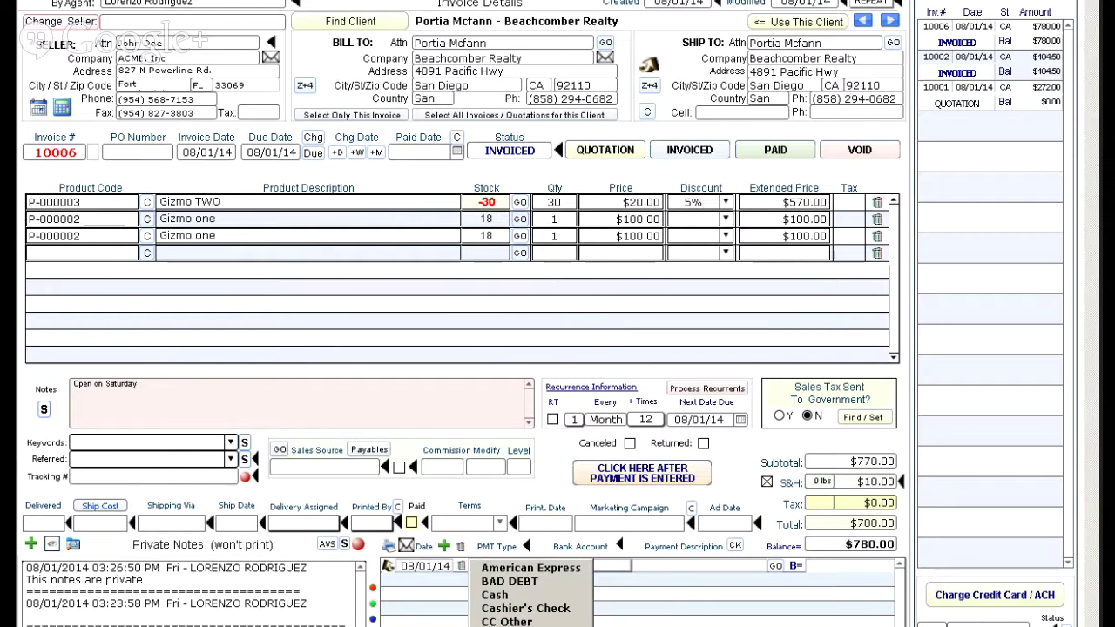
{"action": "left_click", "coordinate": [516, 609]}
{"action": "left_click", "coordinate": [523, 626]}
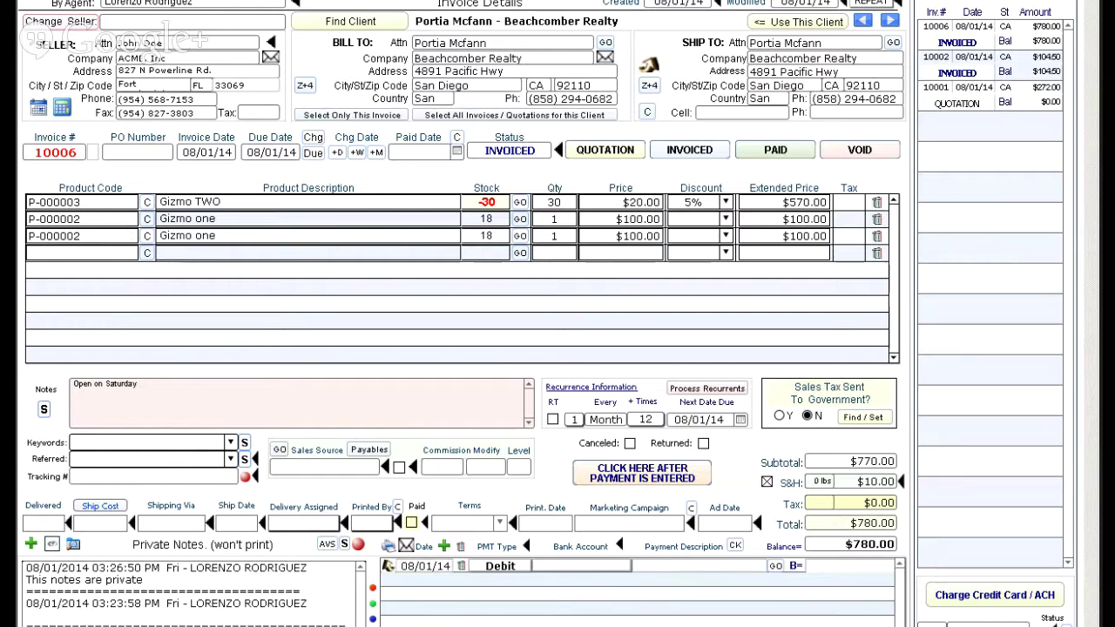
{"action": "left_click", "coordinate": [557, 571]}
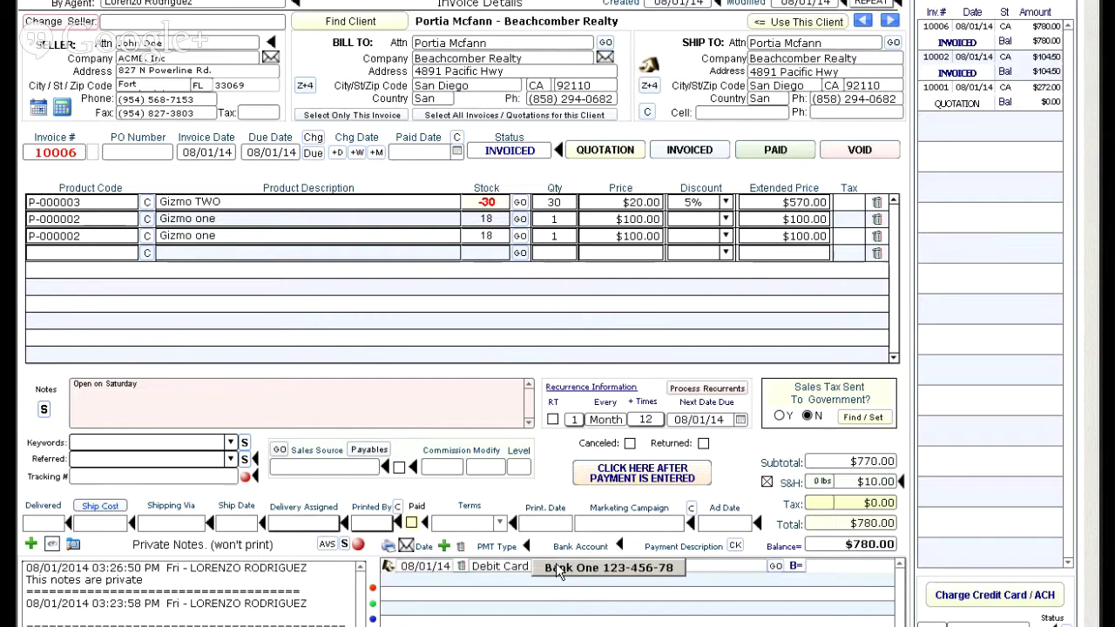
{"action": "left_click", "coordinate": [610, 567]}
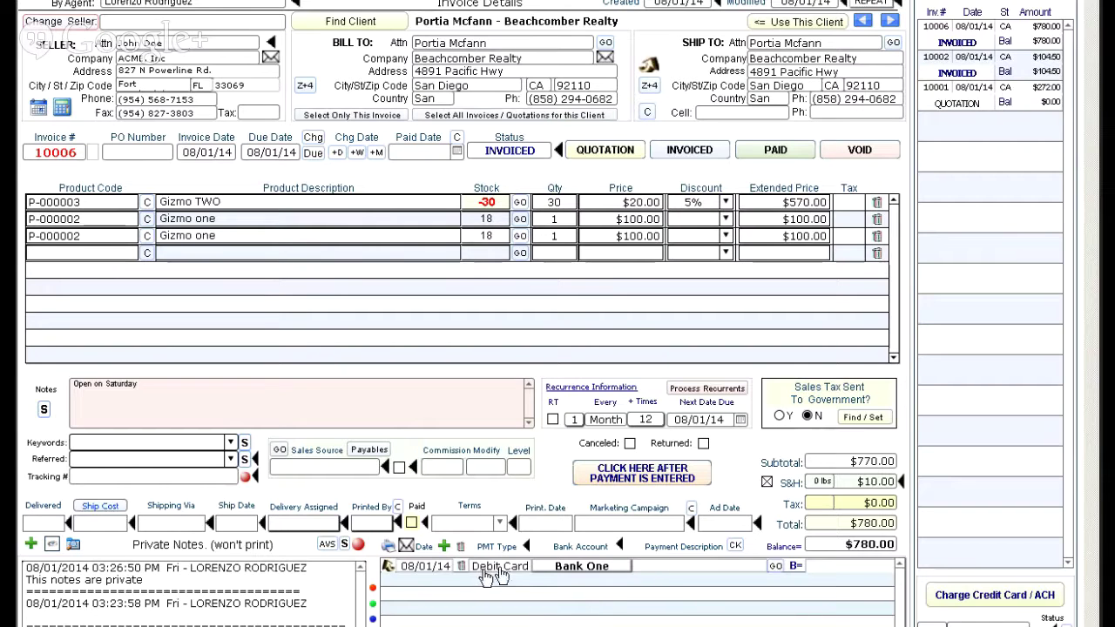
{"action": "left_click", "coordinate": [665, 568]}
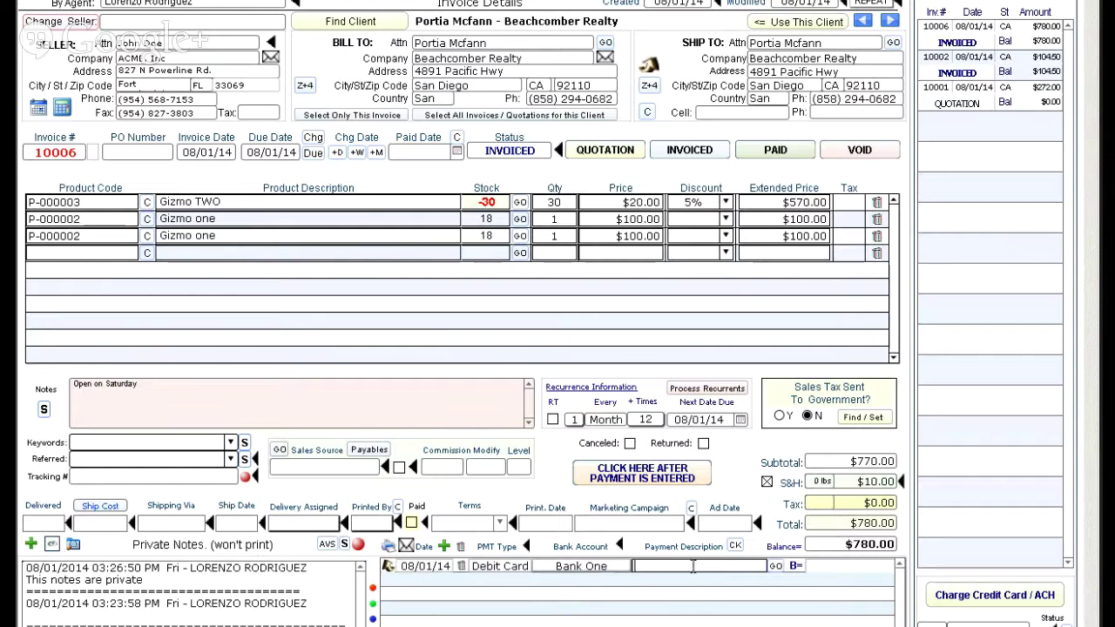
{"action": "type", "text": "50% advanced"}
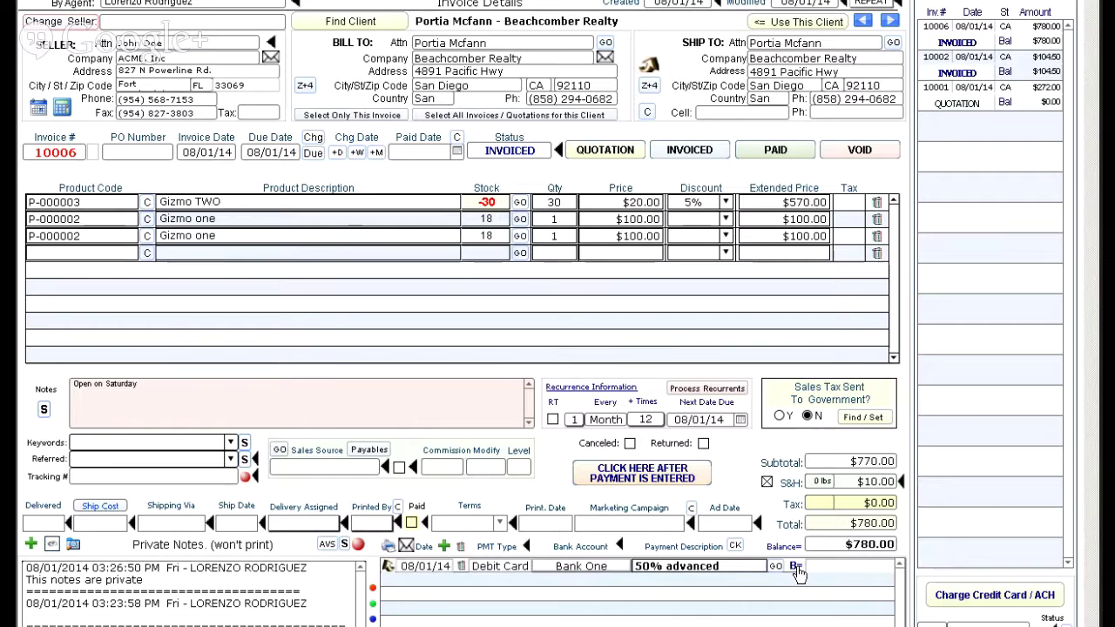
- Set the debit card payment's description to "200 downpayment" and its amount to $200
{"action": "triple_click", "coordinate": [730, 566]}
{"action": "type", "text": "200"}
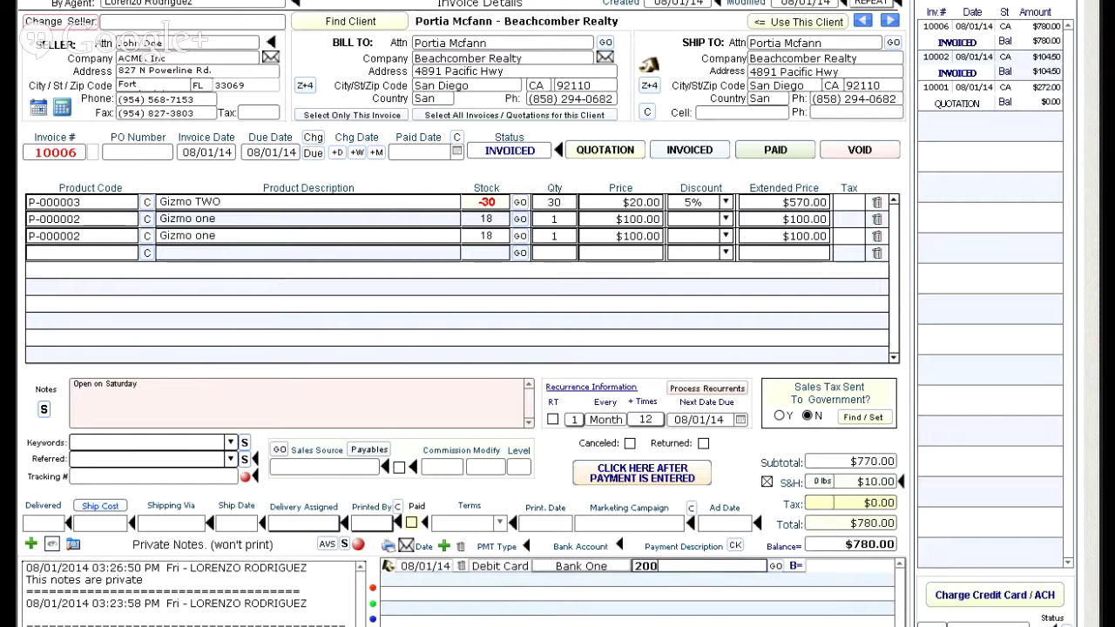
{"action": "type", "text": " downlpayment"}
{"action": "left_click", "coordinate": [848, 571]}
{"action": "type", "text": "200"}
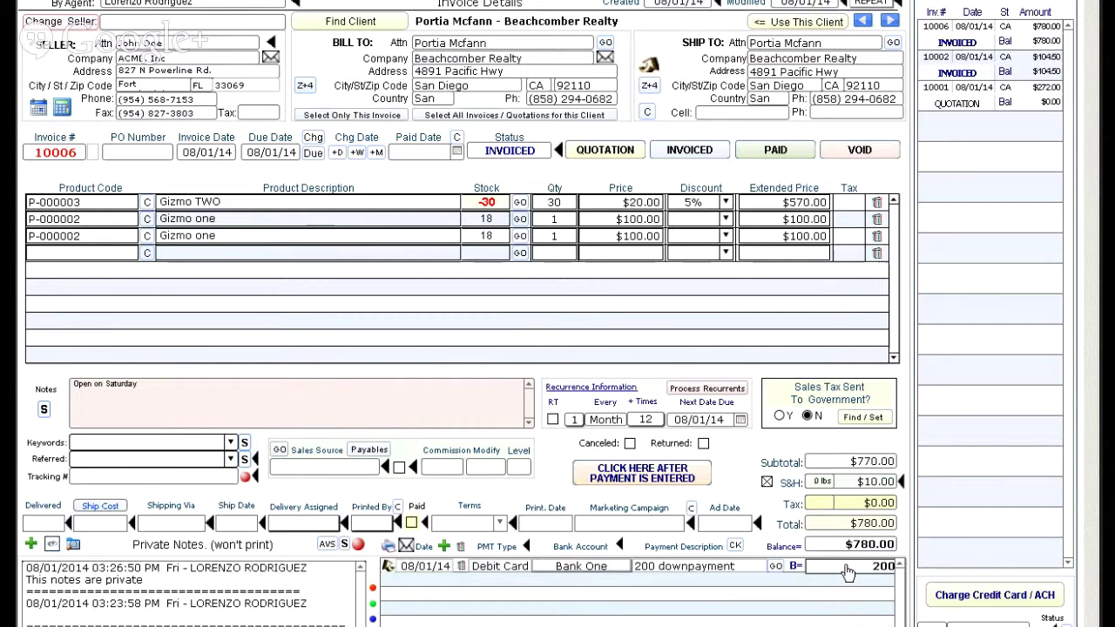
{"action": "left_click", "coordinate": [745, 494]}
- Try to mark the invoice as paid
{"action": "left_click", "coordinate": [764, 152]}
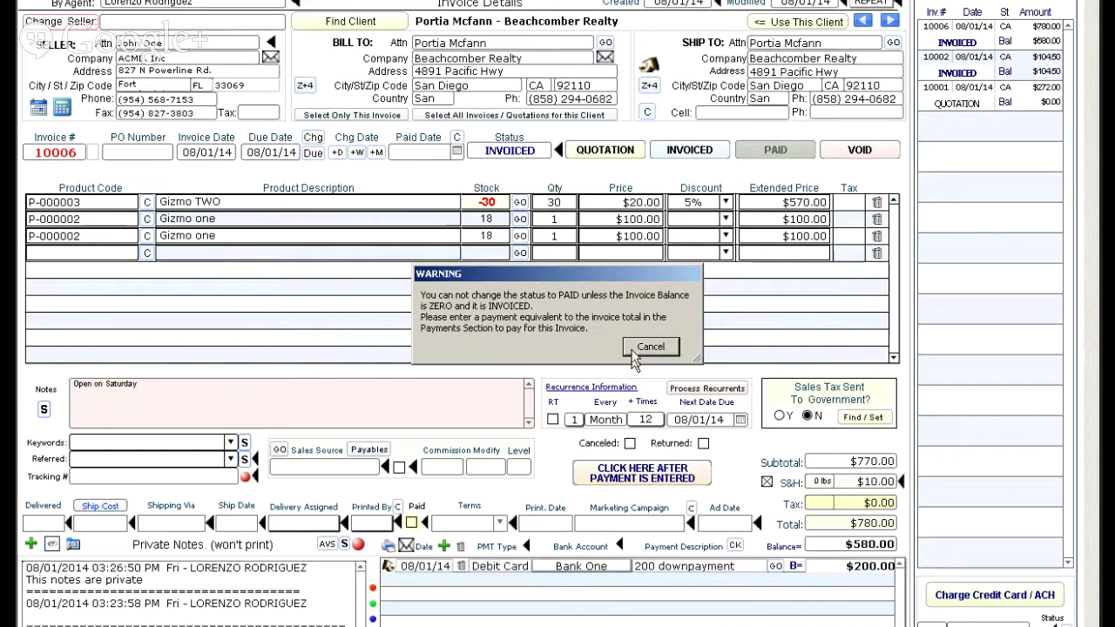
{"action": "left_click", "coordinate": [649, 348]}
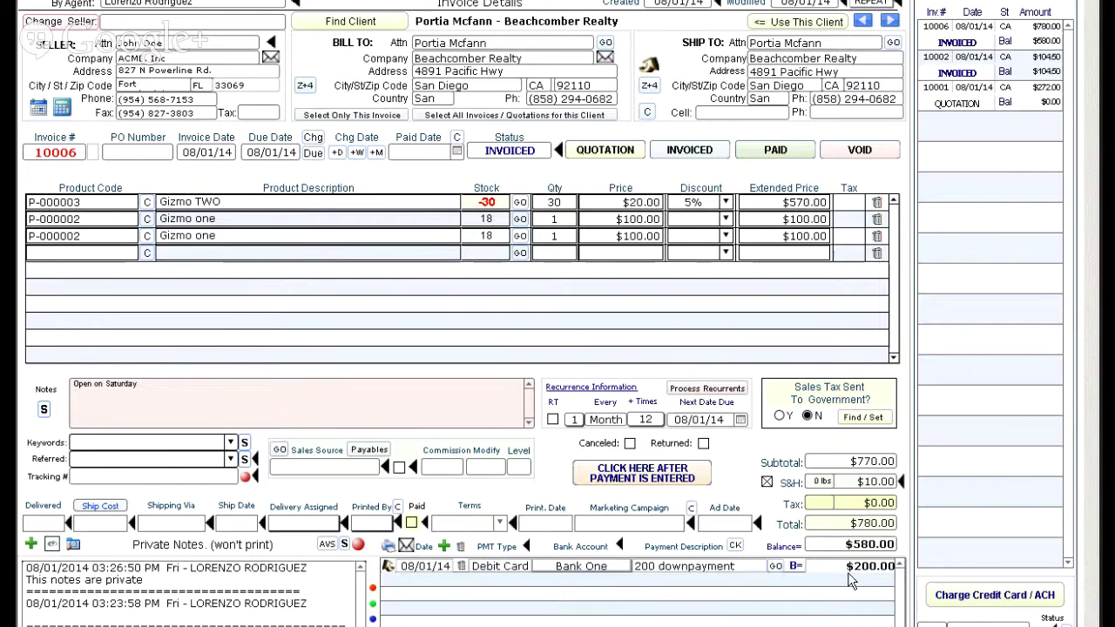
- Prepare a $300 credit card charge for the invoice with AUTHORIZE.NET 1 as merchant, and close it without charging
{"action": "left_click", "coordinate": [973, 601]}
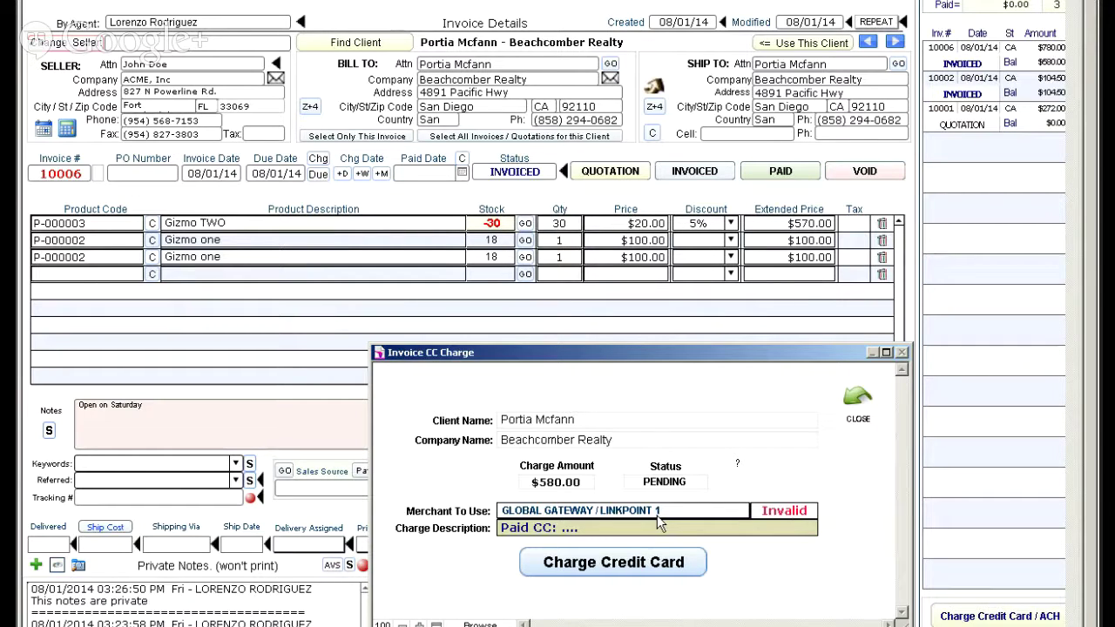
{"action": "left_click", "coordinate": [556, 488]}
{"action": "type", "text": "300"}
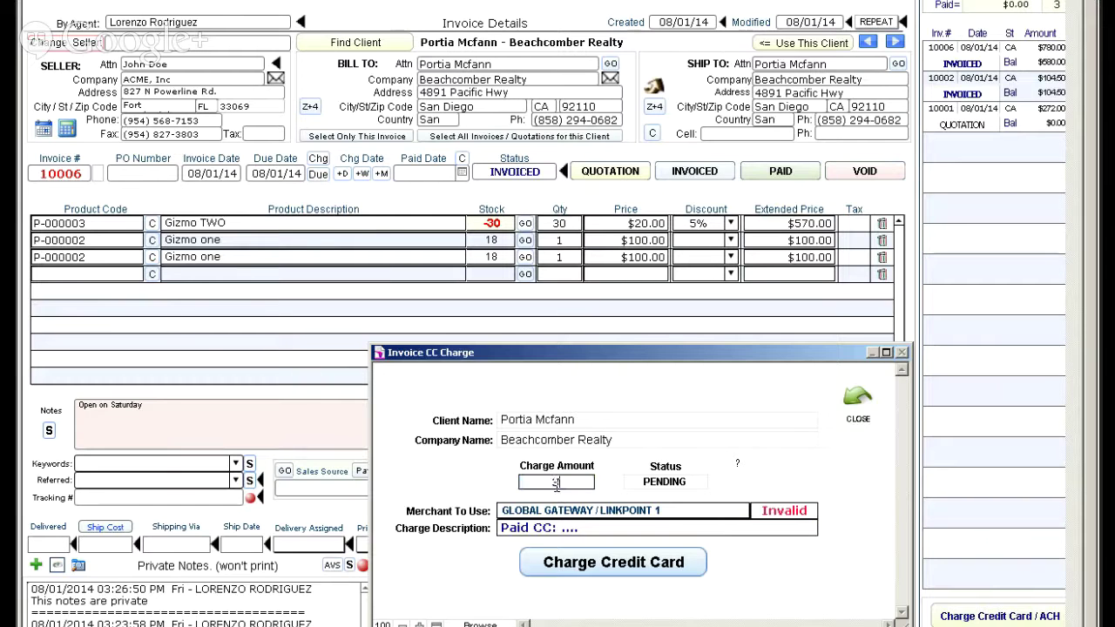
{"action": "left_click", "coordinate": [629, 519]}
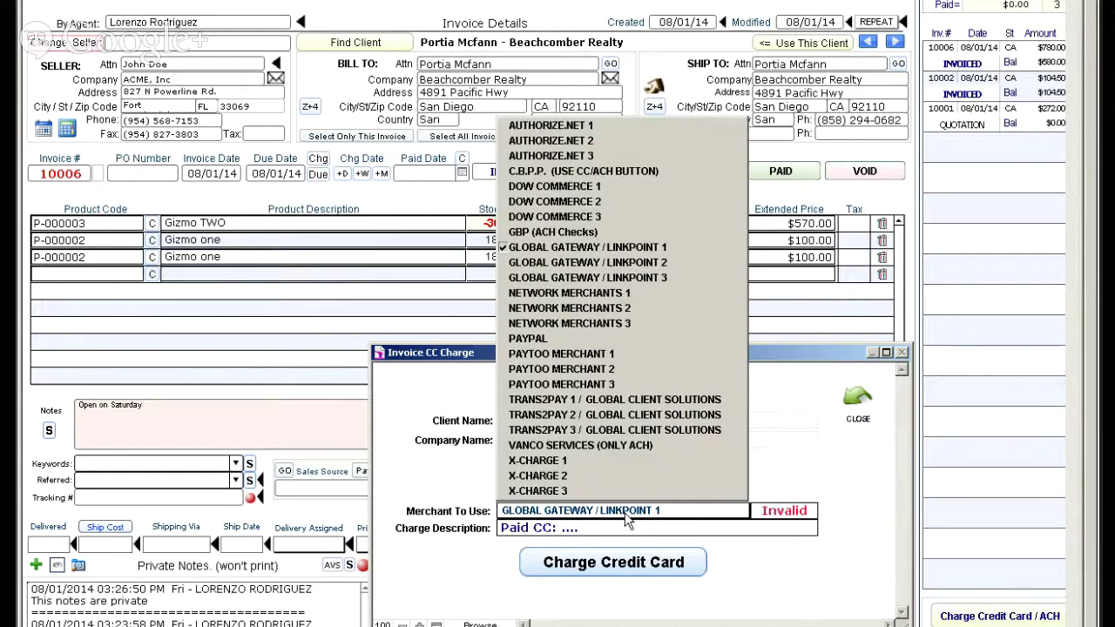
{"action": "left_click", "coordinate": [622, 125]}
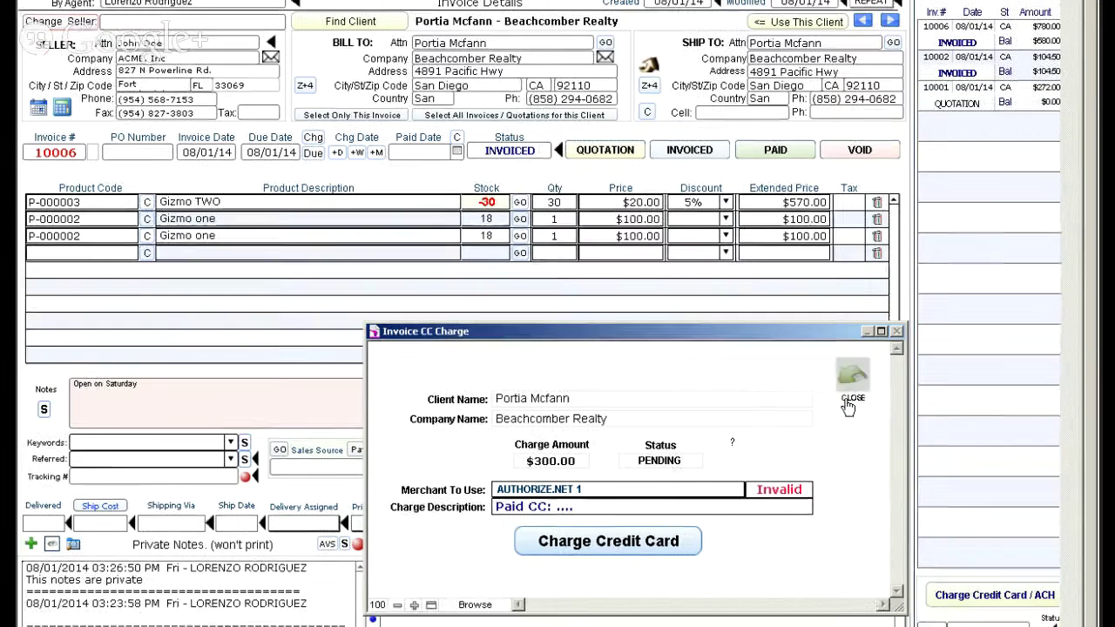
{"action": "left_click", "coordinate": [854, 403]}
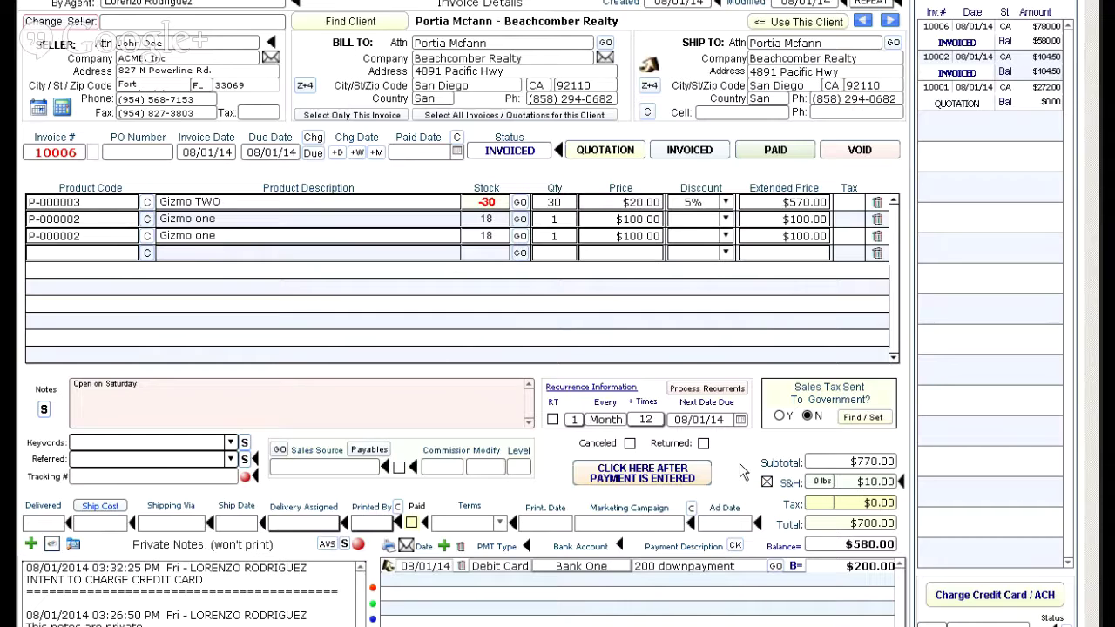
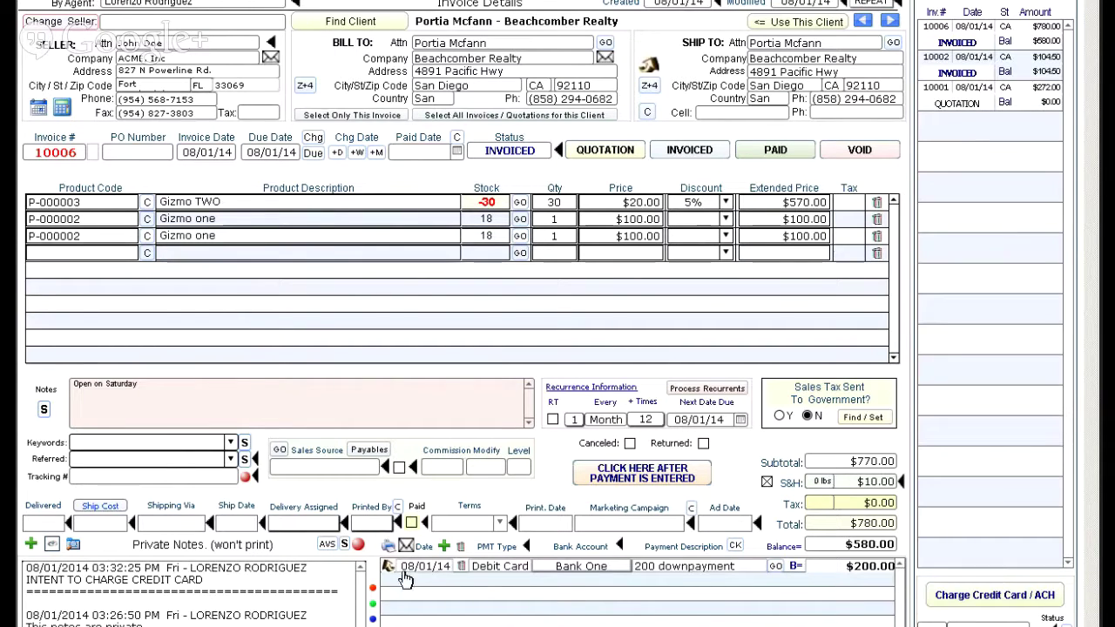
- Add a Cash payment to Bank One described "Balance" for the full remaining balance, and mark the invoice as paid
{"action": "left_click", "coordinate": [445, 547]}
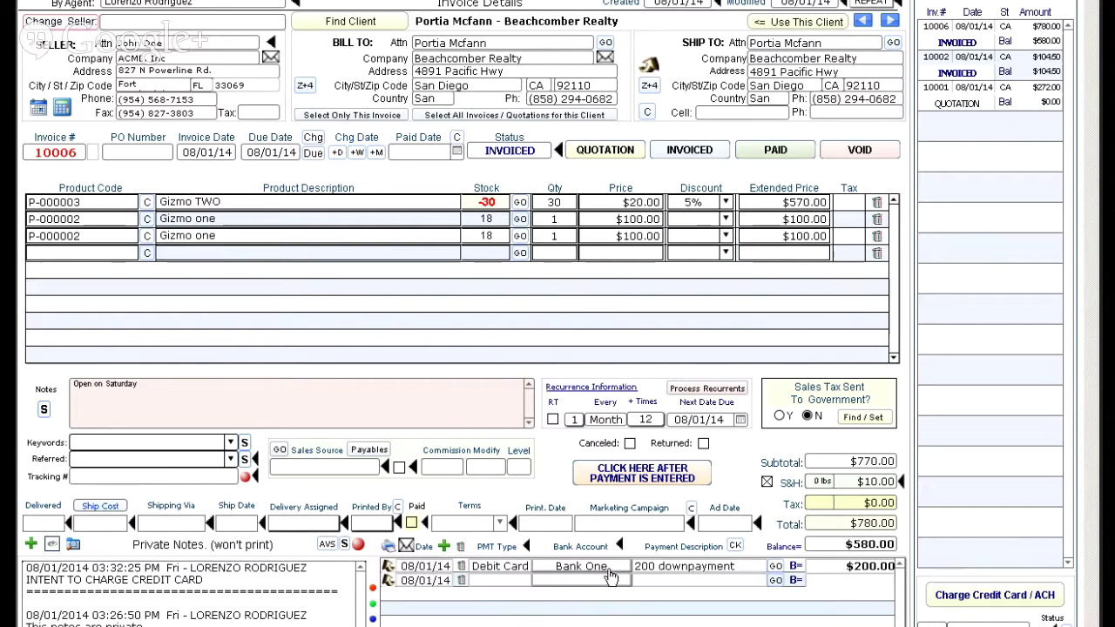
{"action": "left_click", "coordinate": [501, 581]}
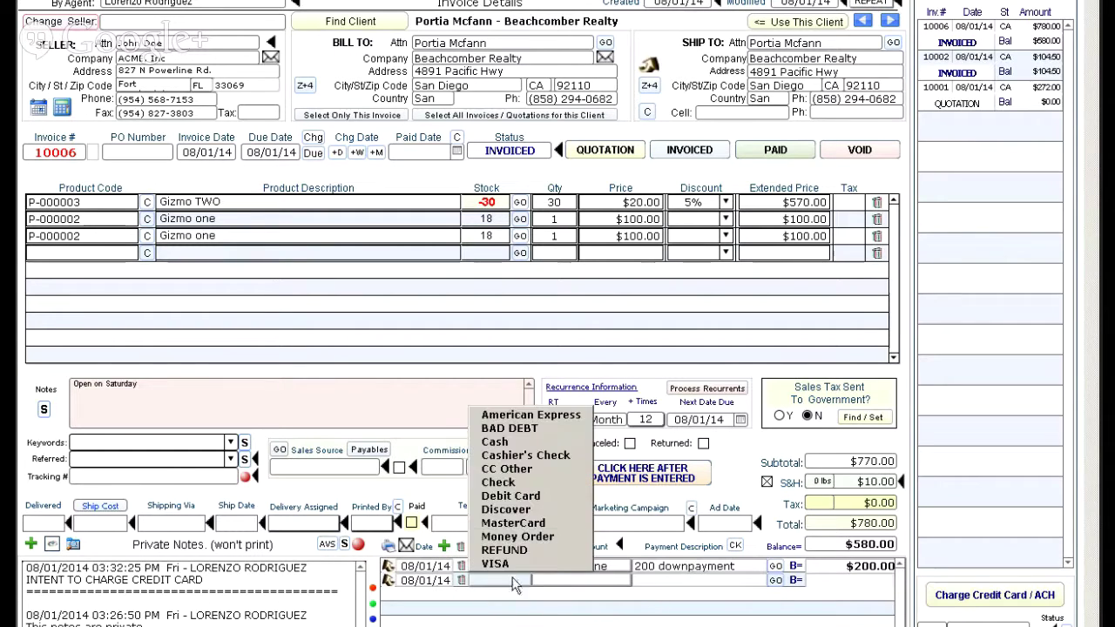
{"action": "left_click", "coordinate": [502, 441]}
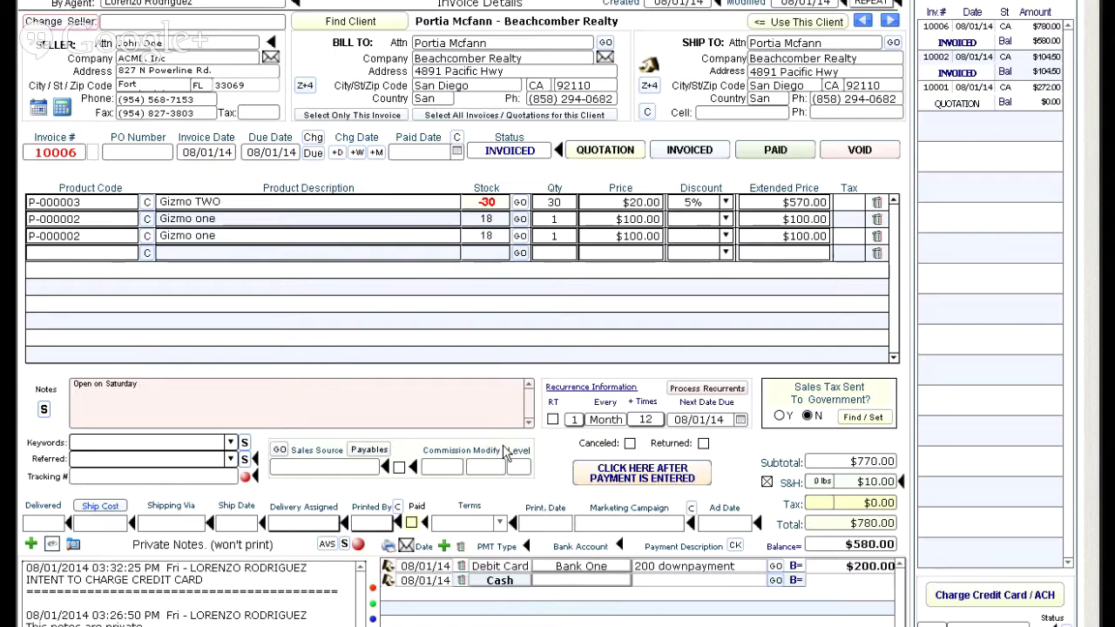
{"action": "left_click", "coordinate": [586, 582]}
{"action": "left_click", "coordinate": [589, 586]}
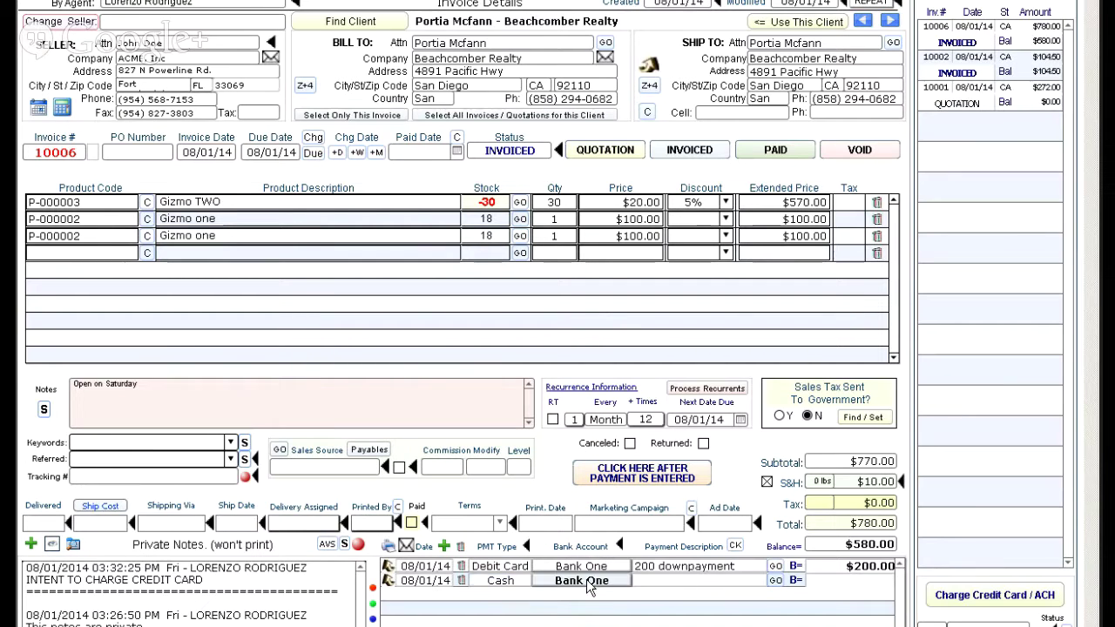
{"action": "left_click", "coordinate": [679, 589]}
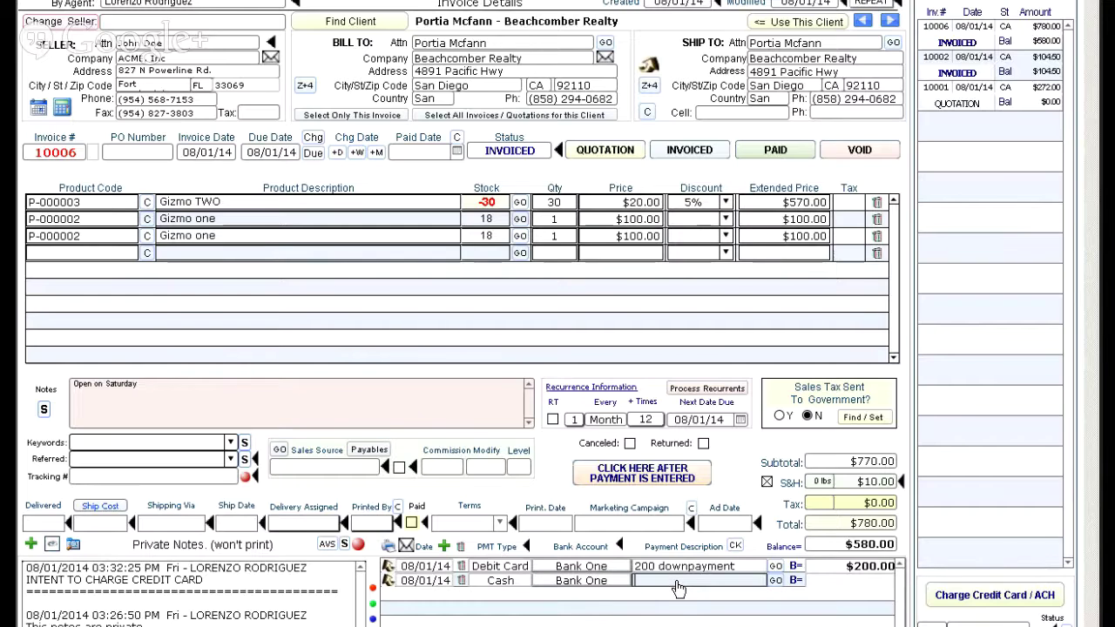
{"action": "type", "text": "Ba"}
{"action": "type", "text": "n"}
{"action": "type", "text": "ance"}
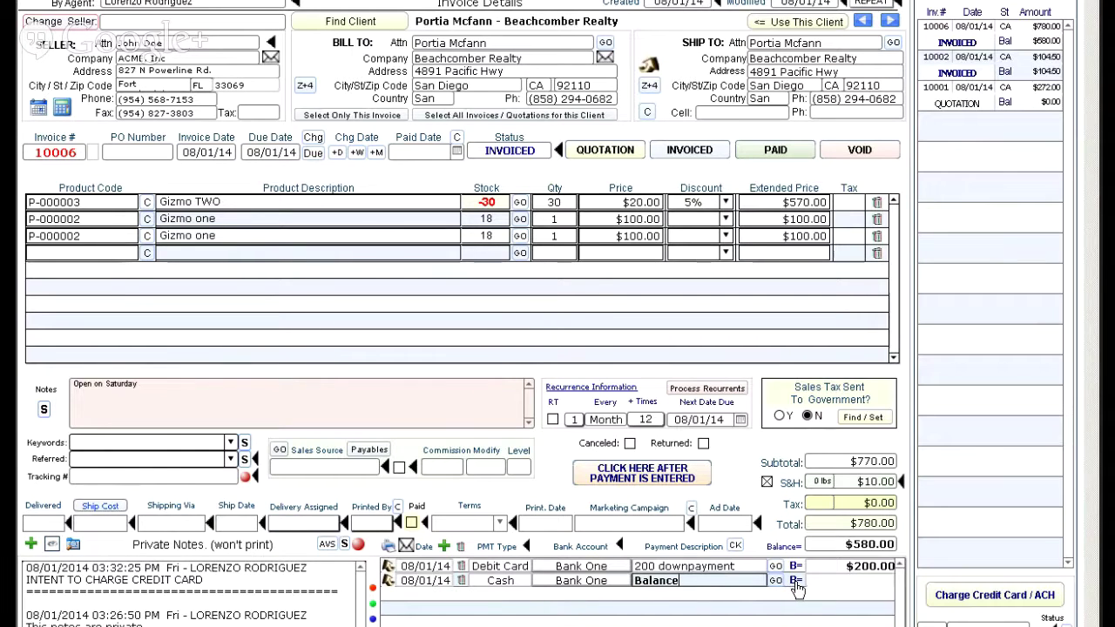
{"action": "left_click", "coordinate": [796, 581]}
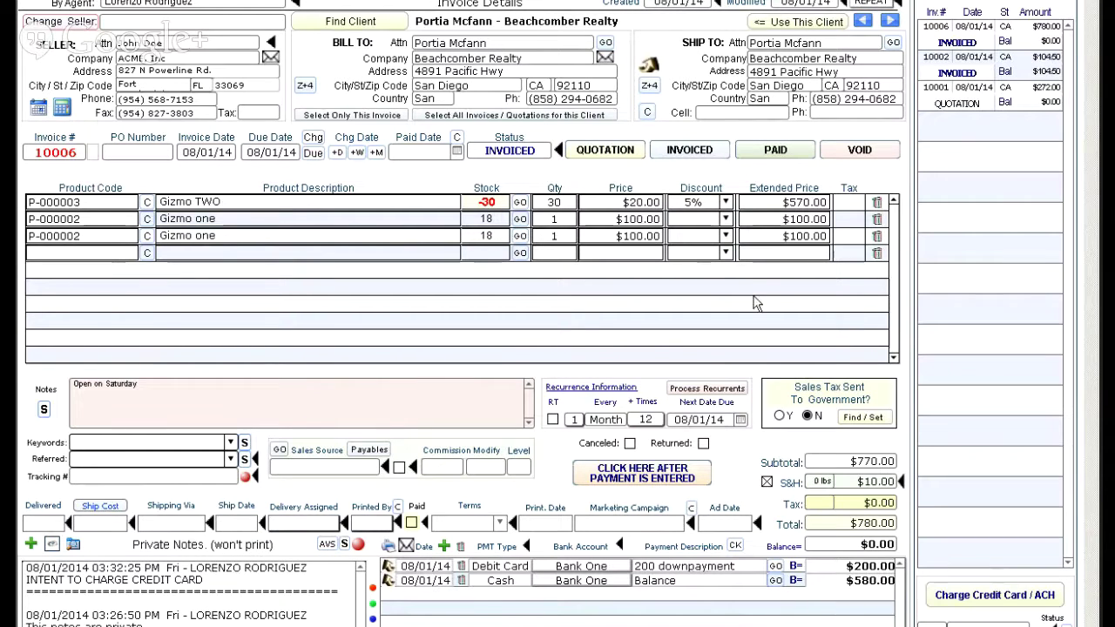
{"action": "left_click", "coordinate": [776, 152]}
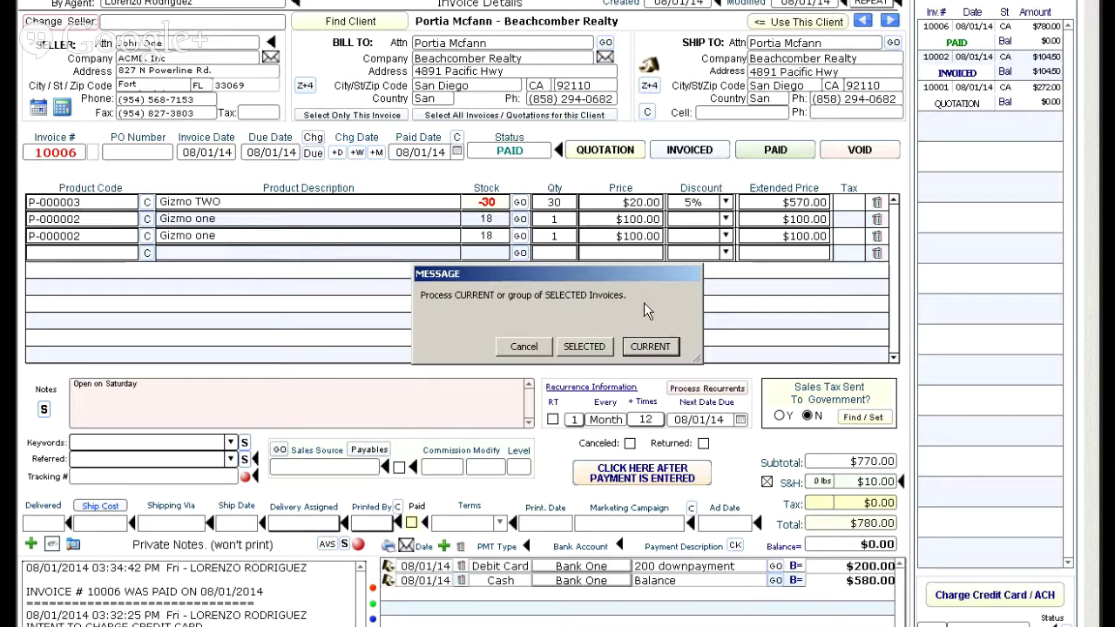
- Create an e-mail to the client with the current invoice attached as a PDF, without storing it in a database field
{"action": "left_click", "coordinate": [650, 347]}
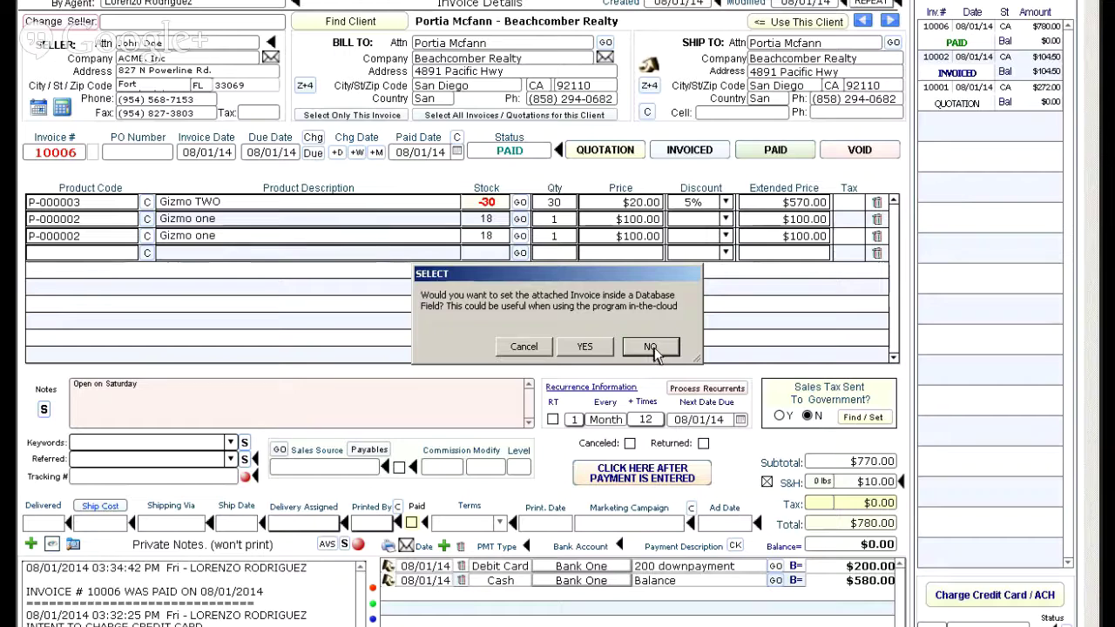
{"action": "left_click", "coordinate": [650, 348]}
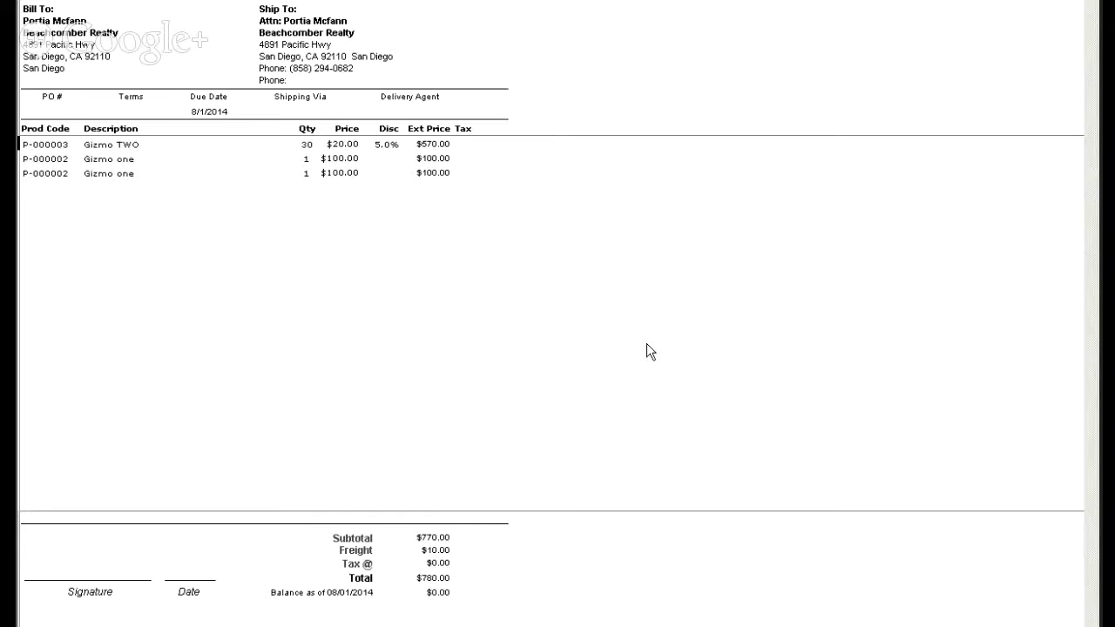
{"action": "left_click", "coordinate": [697, 458]}
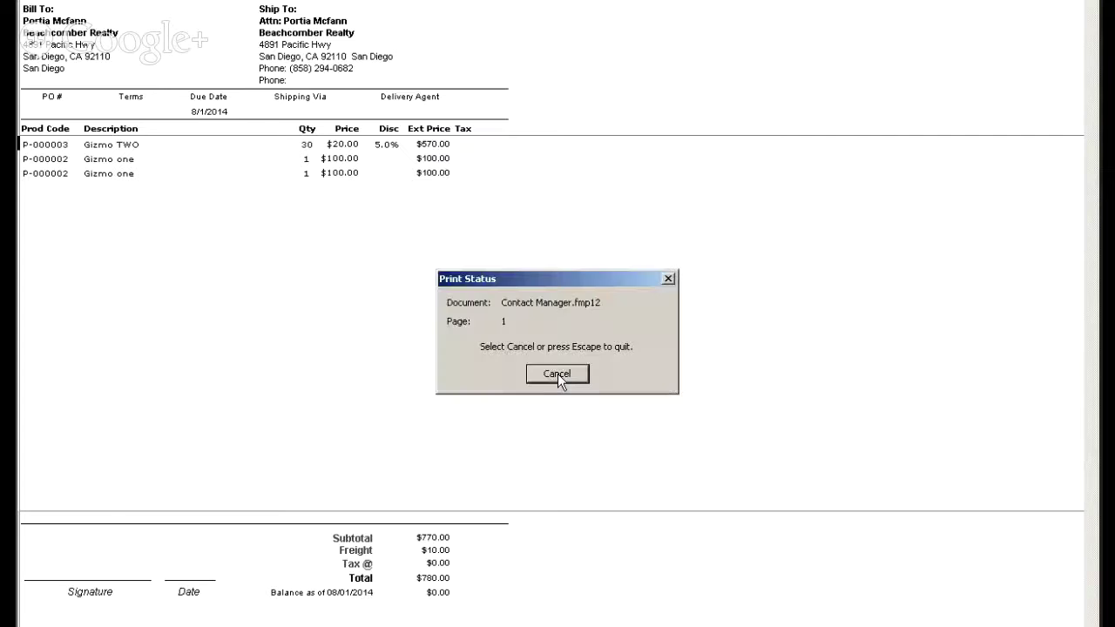
{"action": "left_click", "coordinate": [558, 374]}
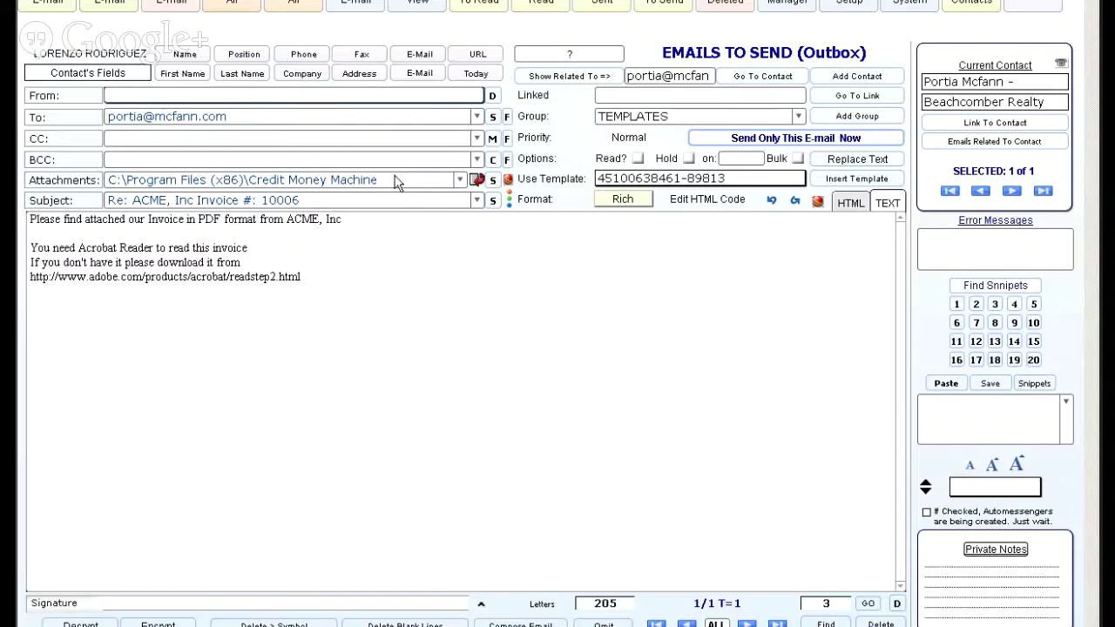
- Open the e-mail's PDF attachment and review the invoice's line items, totals, balance and printed notes
{"action": "left_click", "coordinate": [510, 182]}
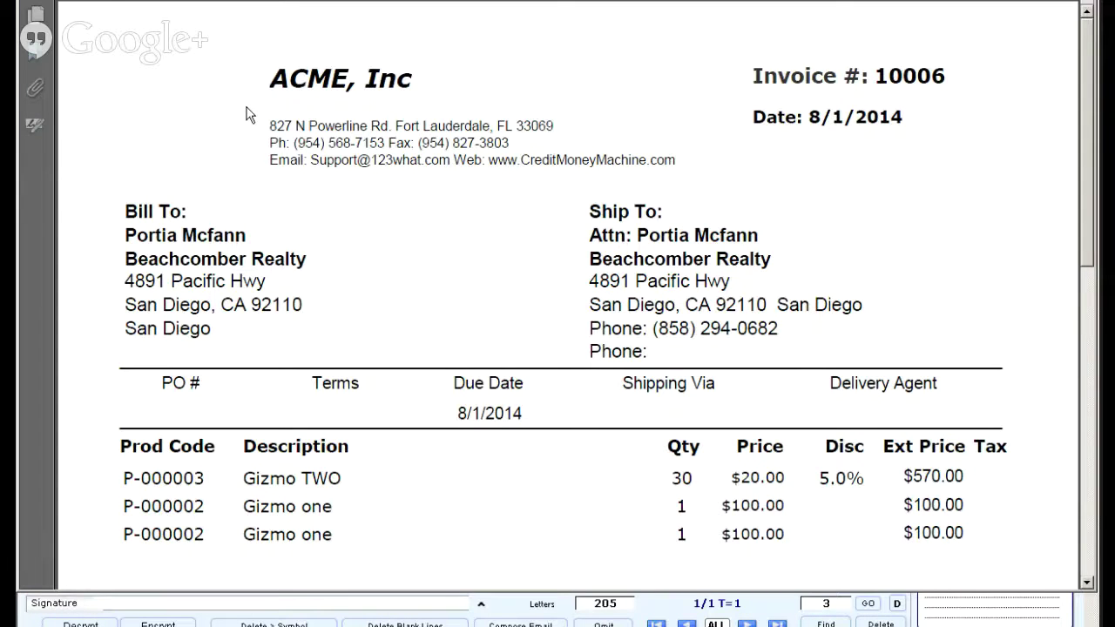
{"action": "scroll", "coordinate": [246, 114], "scroll_direction": "down", "scroll_amount": 5}
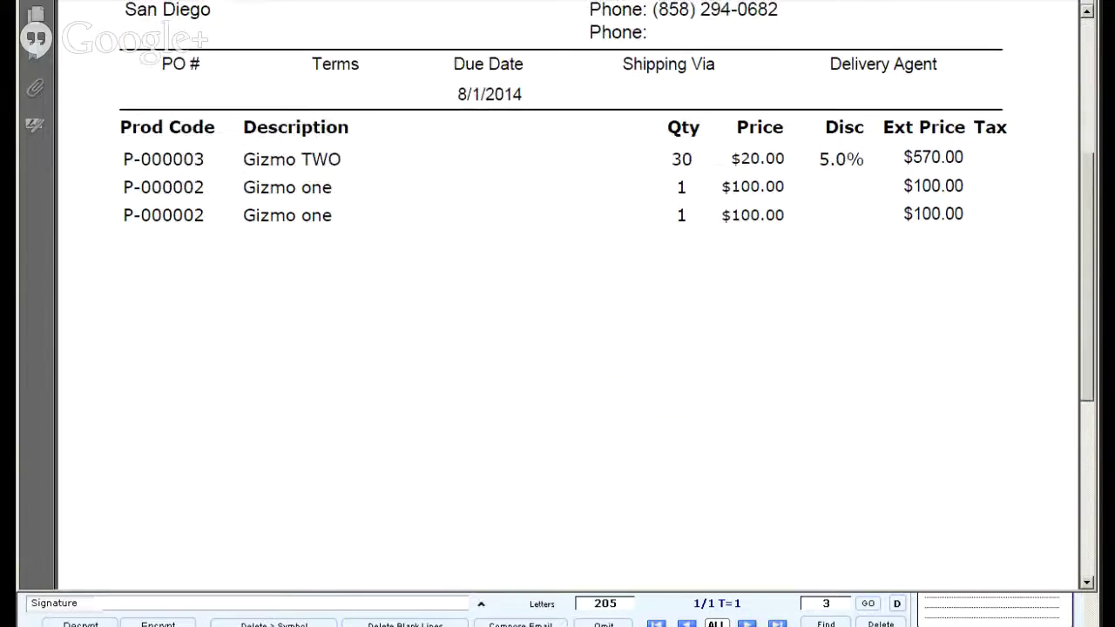
{"action": "scroll", "coordinate": [606, 202], "scroll_direction": "up", "scroll_amount": 2}
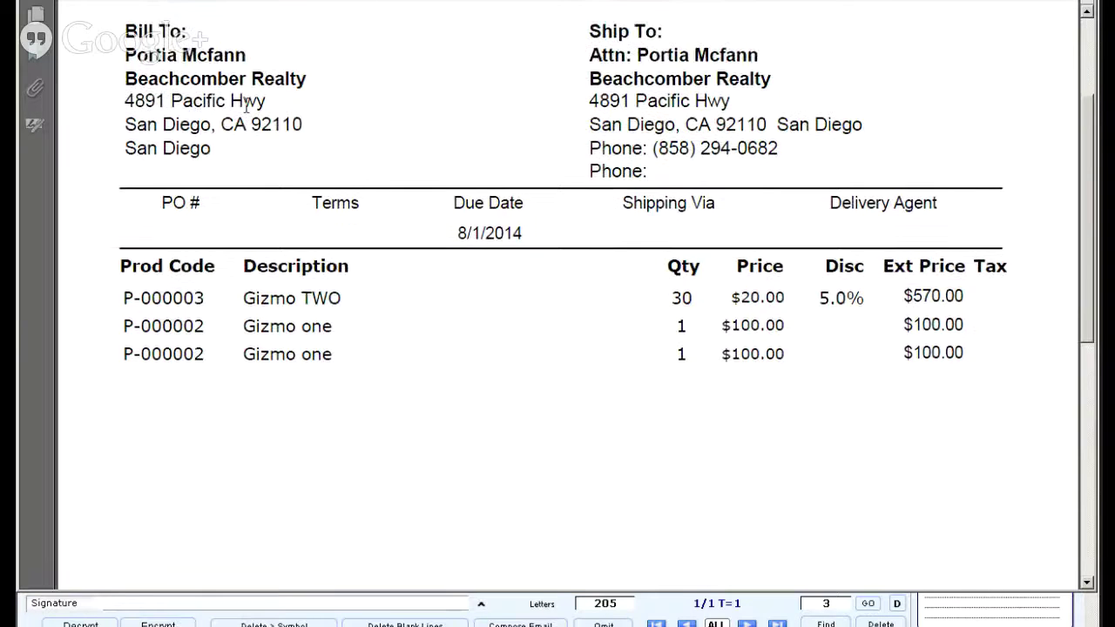
{"action": "scroll", "coordinate": [250, 114], "scroll_direction": "down", "scroll_amount": 5}
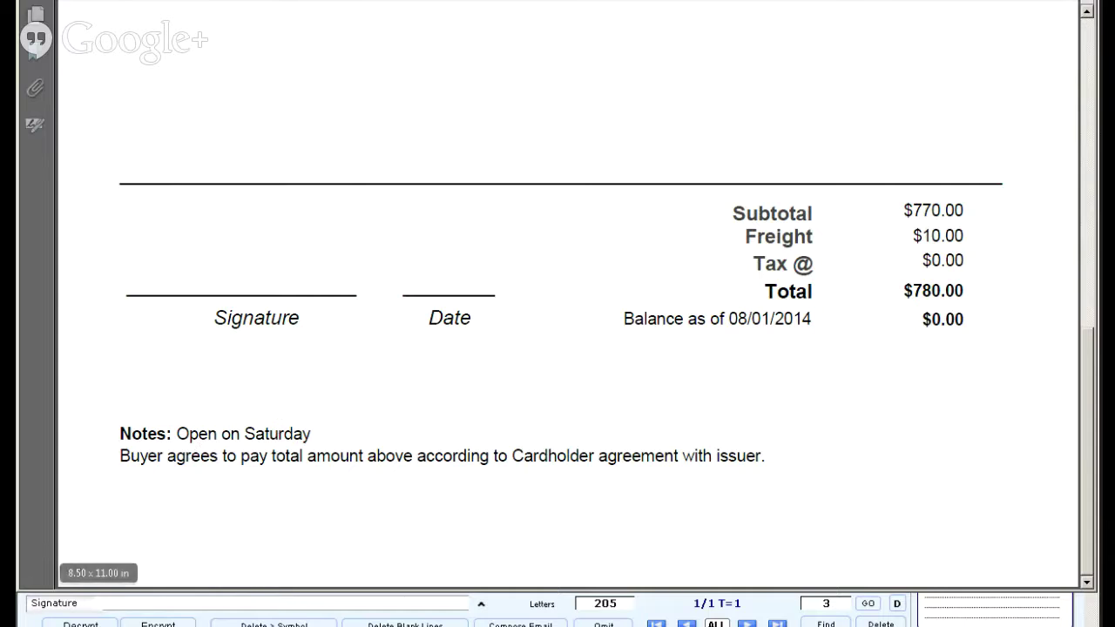
{"action": "scroll", "coordinate": [641, 432], "scroll_direction": "up", "scroll_amount": 3}
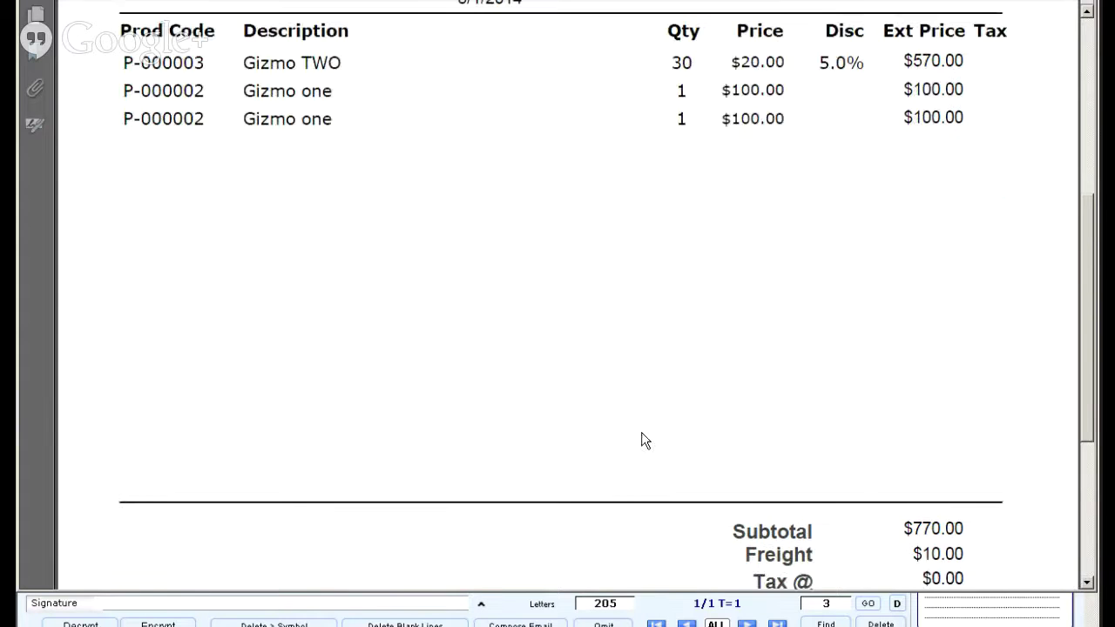
{"action": "scroll", "coordinate": [642, 432], "scroll_direction": "down", "scroll_amount": 3}
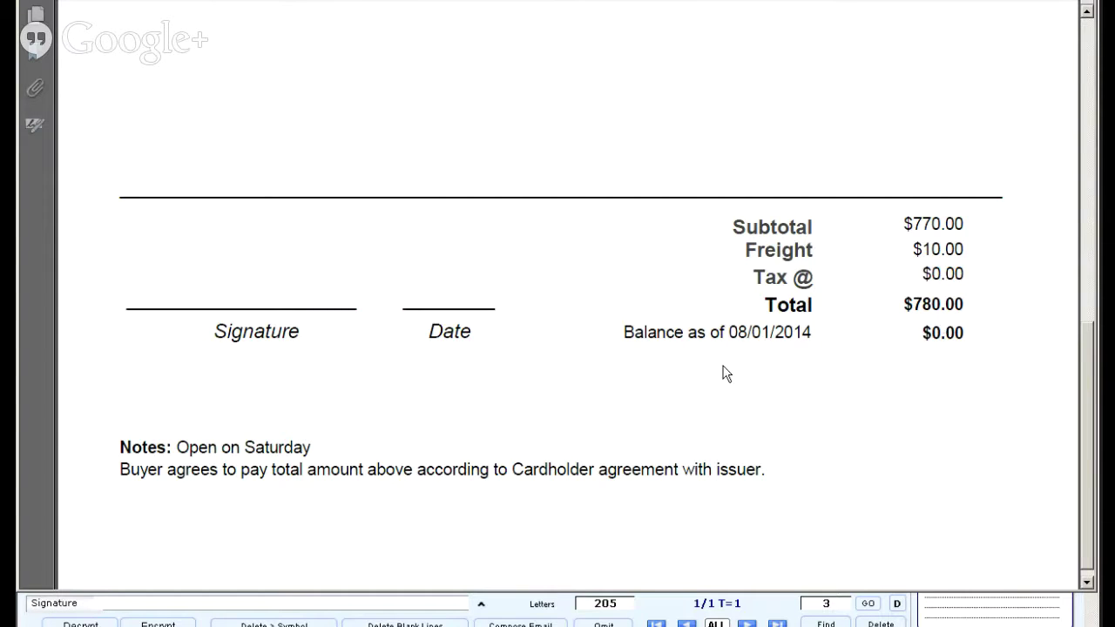
{"action": "scroll", "coordinate": [723, 351], "scroll_direction": "up", "scroll_amount": 5}
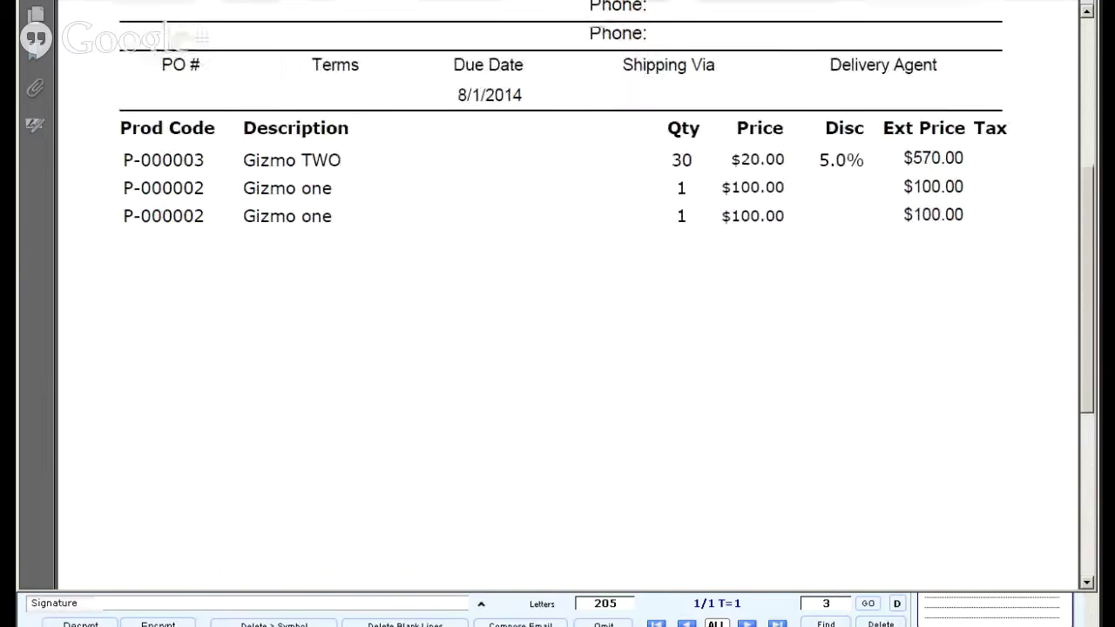
{"action": "scroll", "coordinate": [727, 349], "scroll_direction": "up", "scroll_amount": 1}
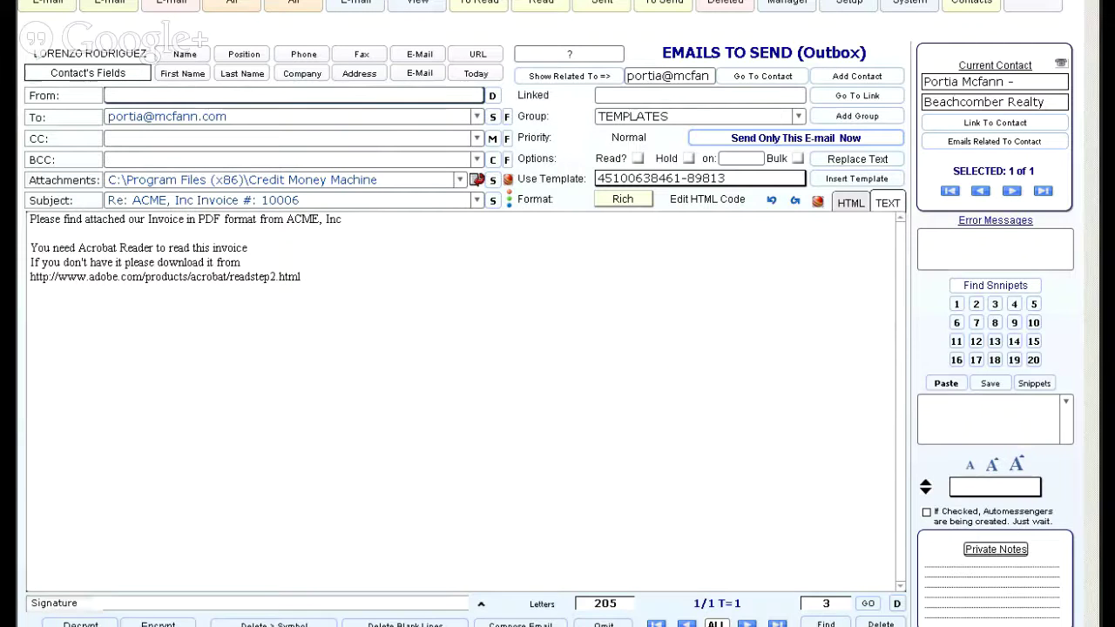
- Delete the current invoice e-mail from the outbox
{"action": "left_click", "coordinate": [171, 8]}
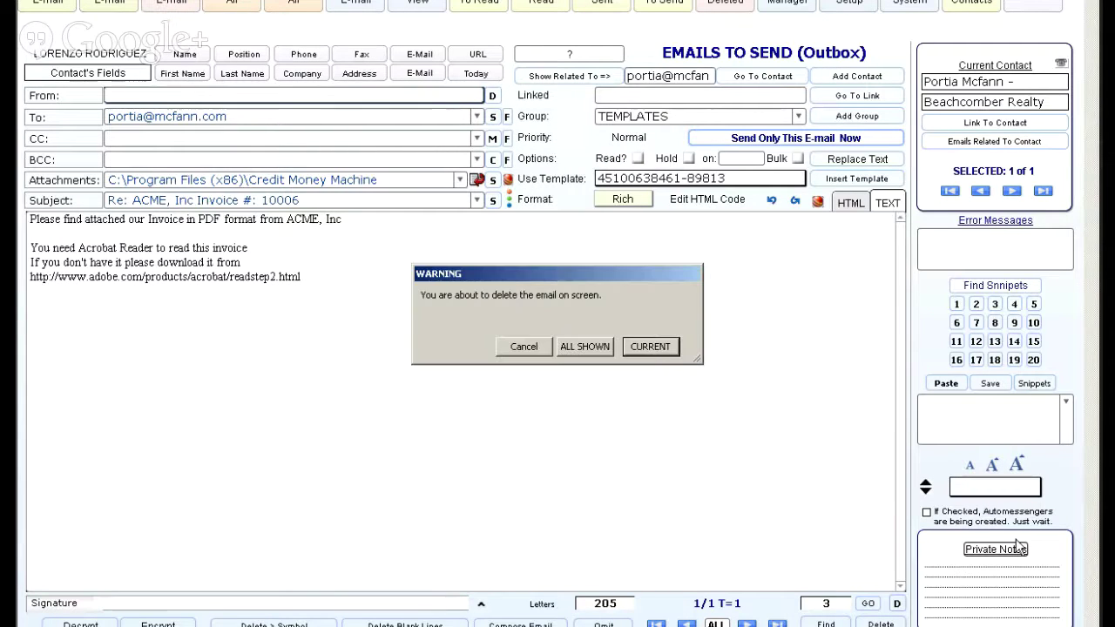
{"action": "left_click", "coordinate": [651, 346]}
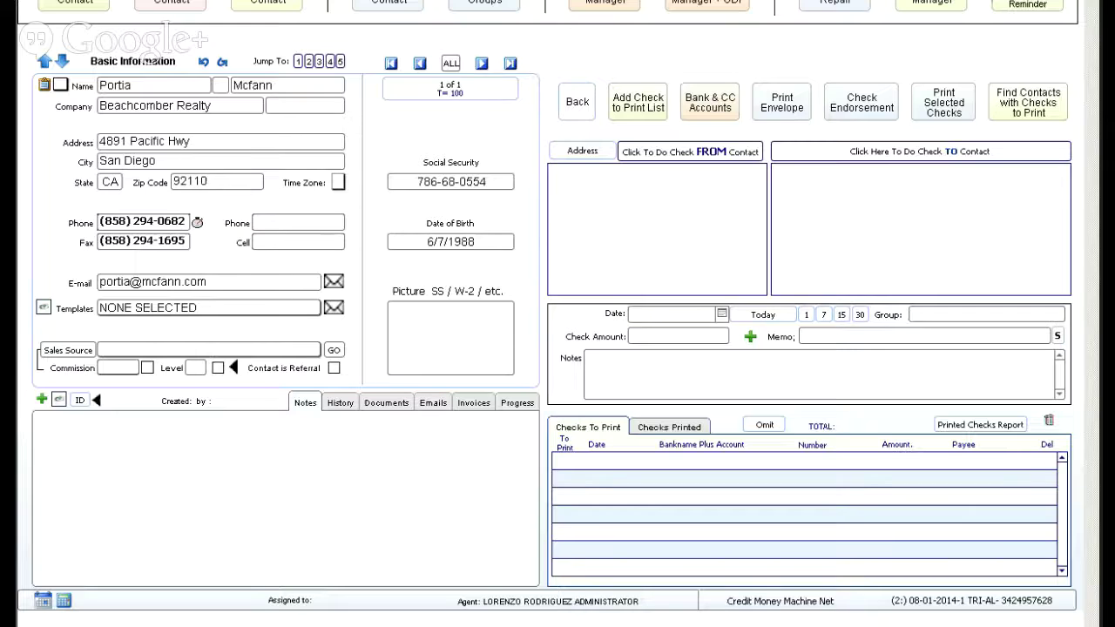
- Show all contacts, move to the Shafer Commercial Seating contact and try to open only that client's invoices
{"action": "left_click", "coordinate": [450, 64]}
{"action": "left_click", "coordinate": [481, 63]}
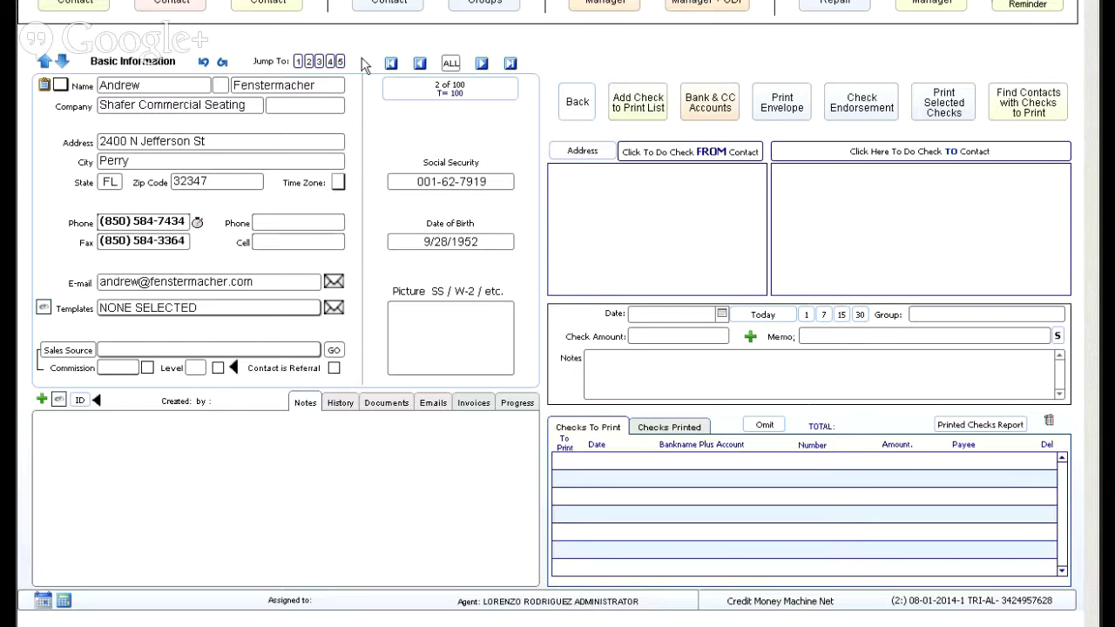
{"action": "left_click", "coordinate": [249, 2]}
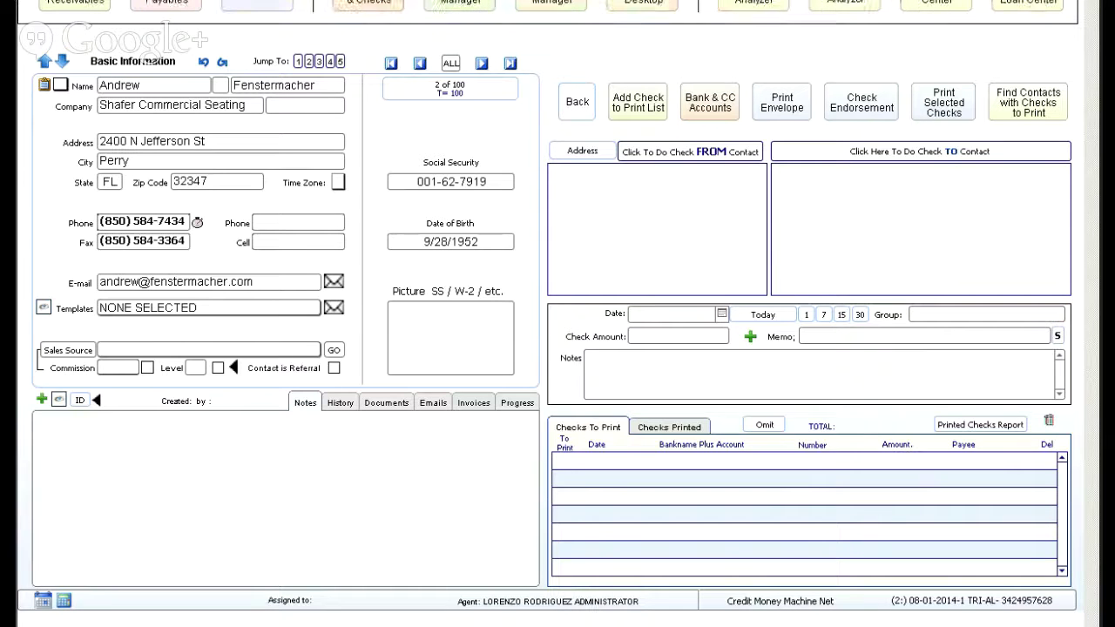
{"action": "left_click", "coordinate": [248, 2]}
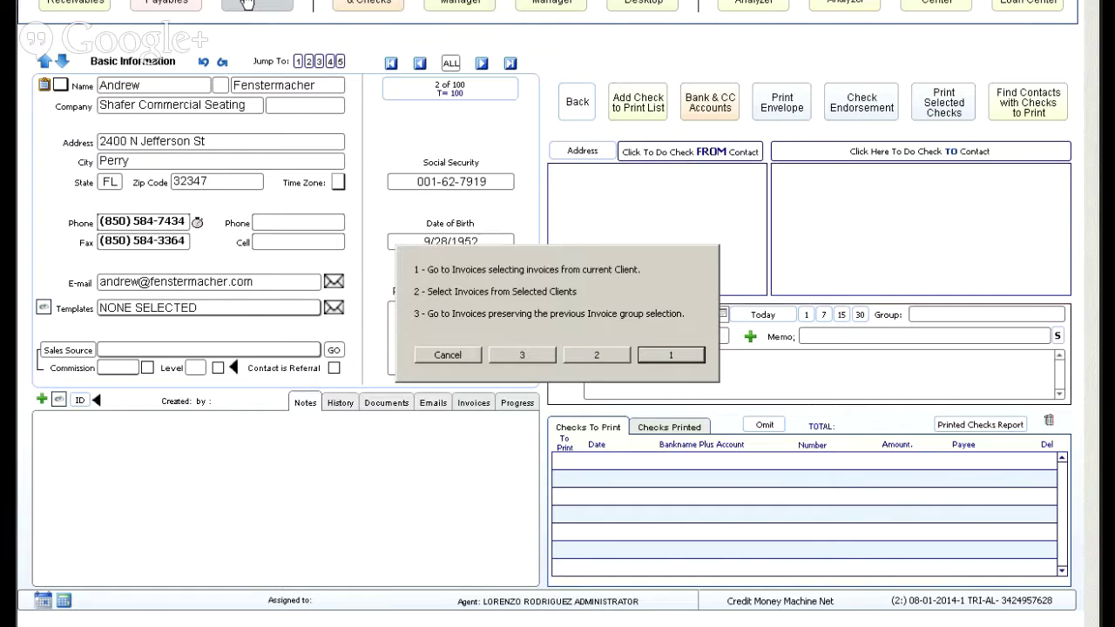
{"action": "key", "text": "Return"}
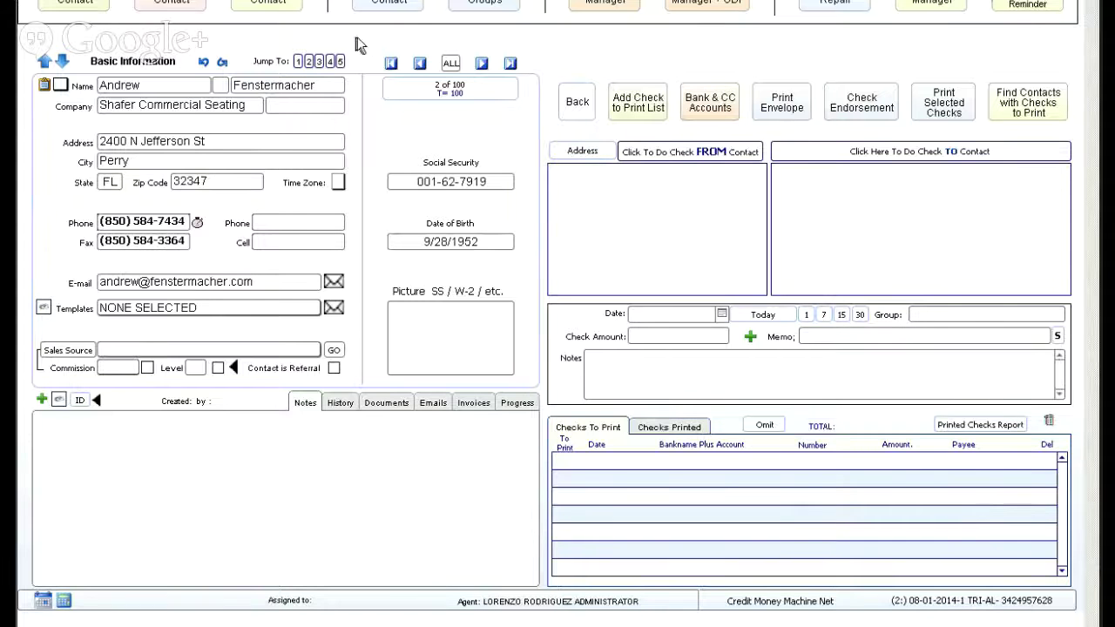
- Return to the Beachcomber Realty contact, open that client's invoices and view the invoiced and quotation entries
{"action": "left_click", "coordinate": [420, 65]}
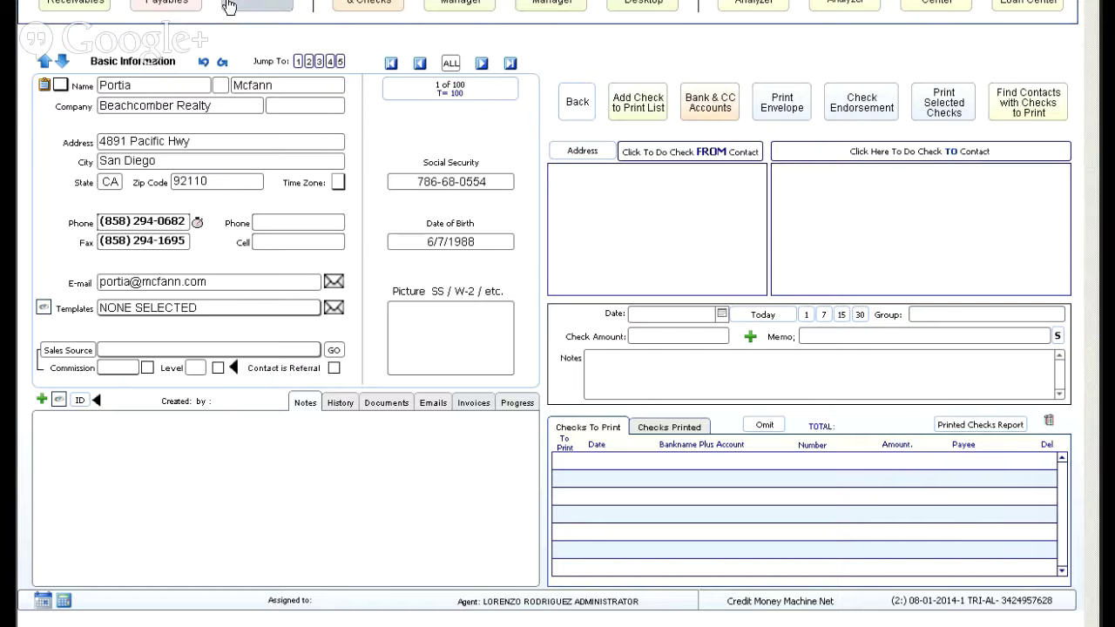
{"action": "left_click", "coordinate": [229, 7]}
{"action": "key", "text": "Return"}
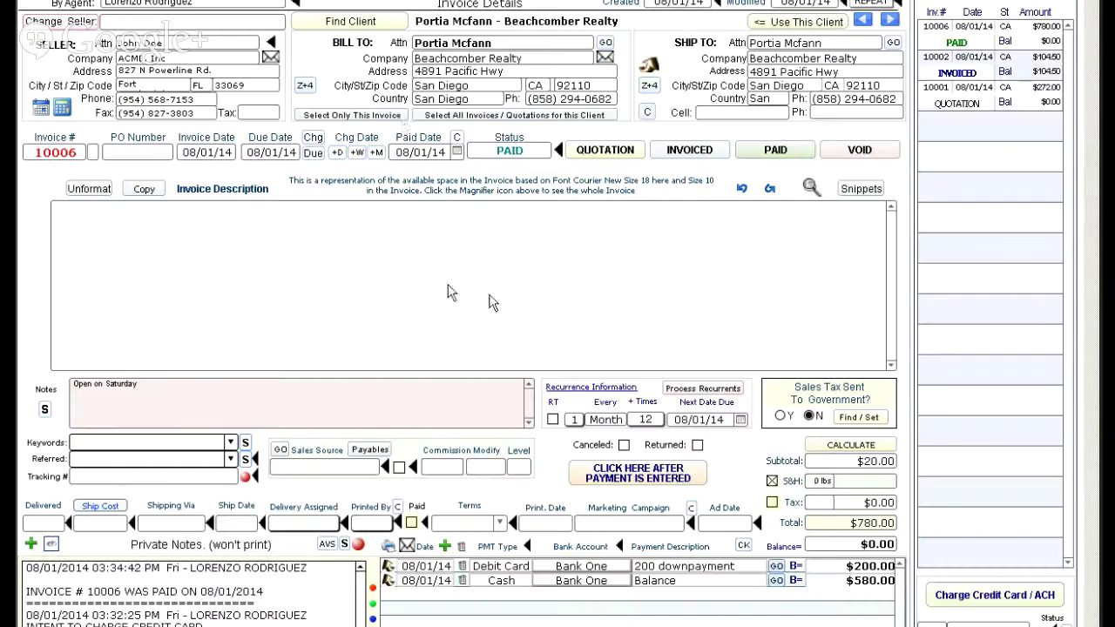
{"action": "left_click", "coordinate": [953, 71]}
{"action": "left_click", "coordinate": [955, 108]}
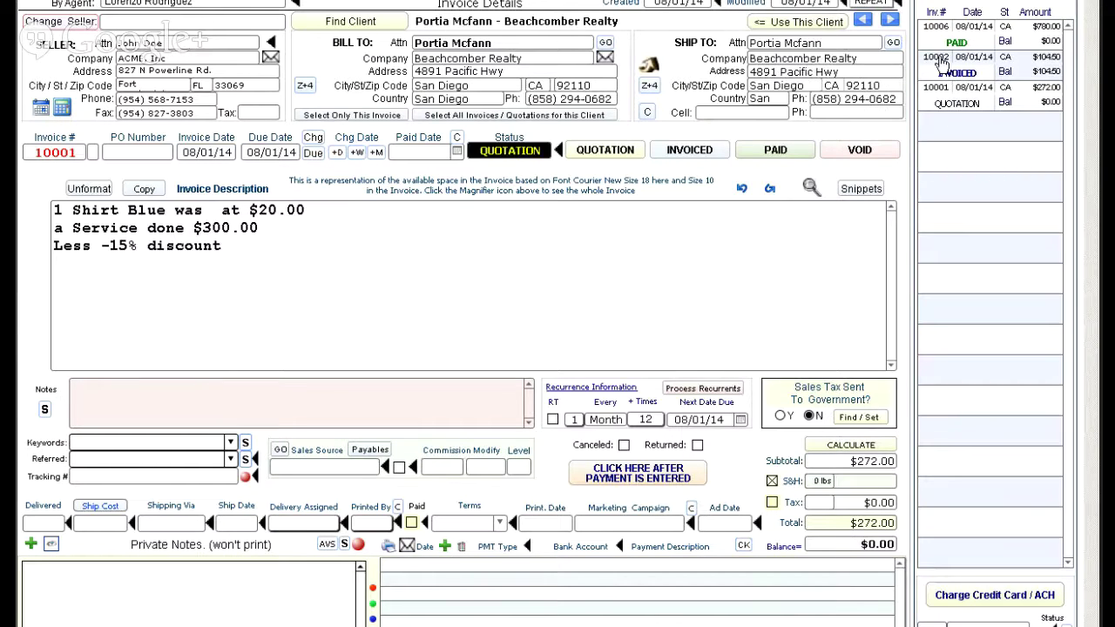
- Flag Beachcomber Realty's paid invoice as recurrent and process the recurrent invoices
{"action": "left_click", "coordinate": [950, 44]}
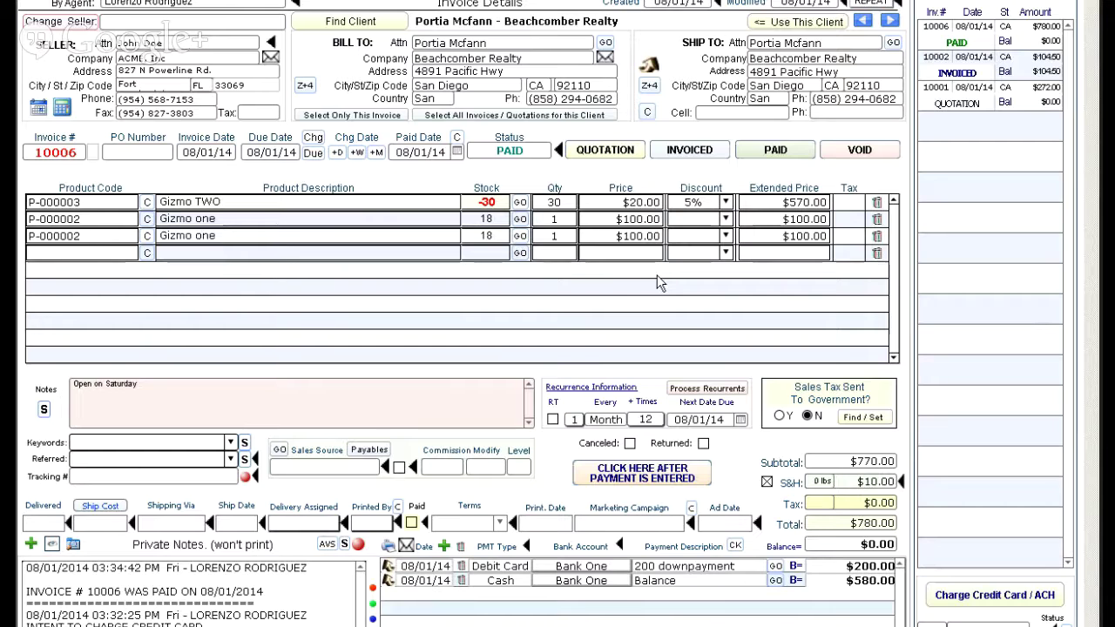
{"action": "left_click", "coordinate": [553, 420]}
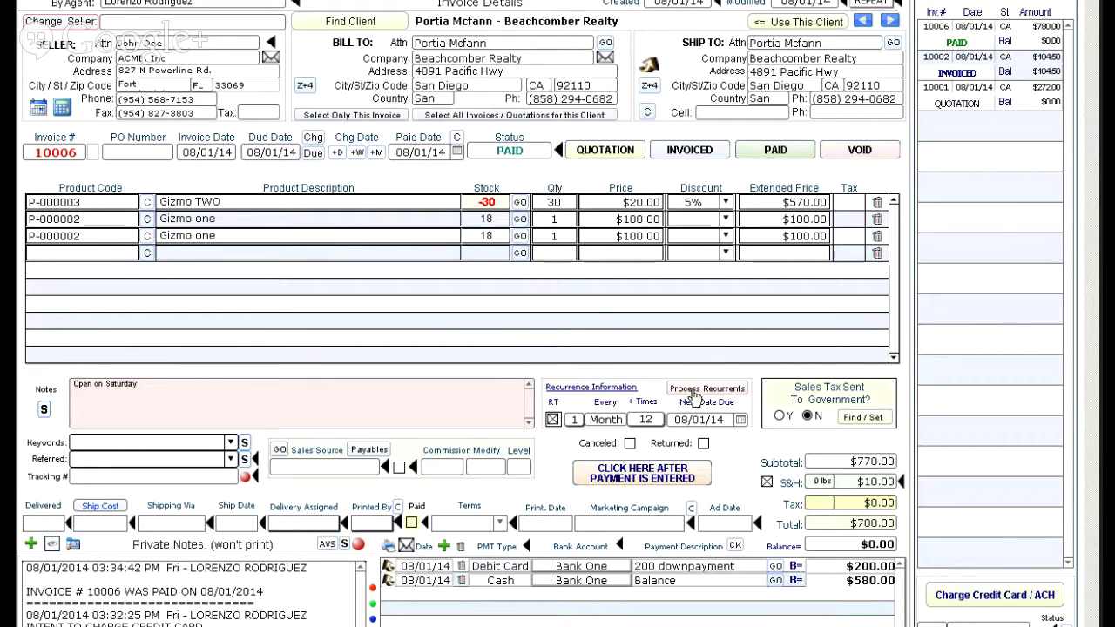
{"action": "left_click", "coordinate": [694, 396]}
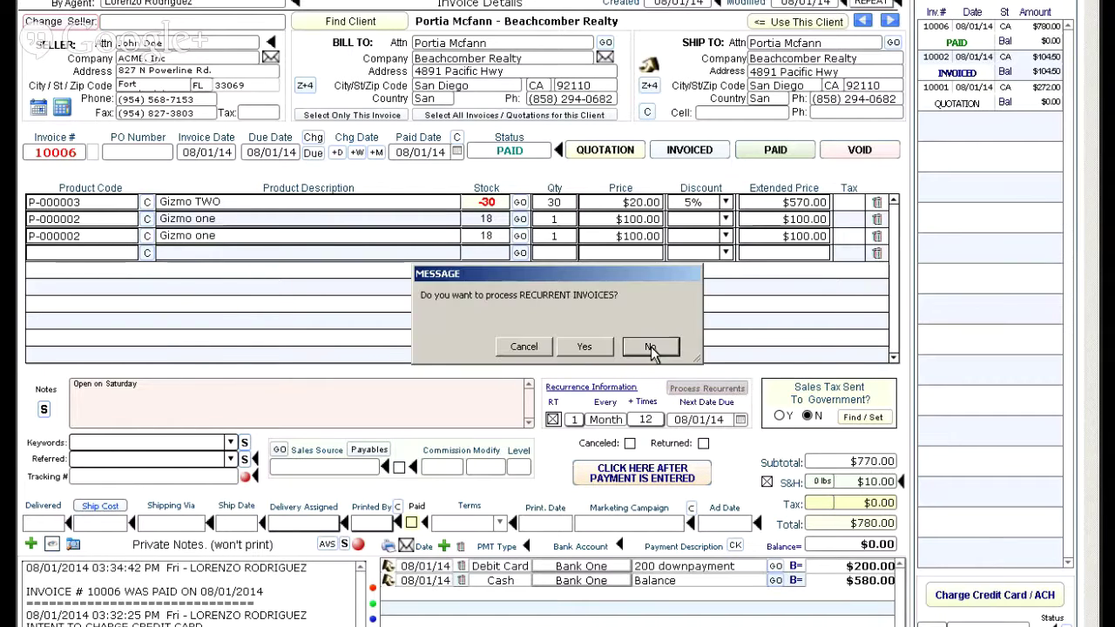
{"action": "left_click", "coordinate": [589, 346]}
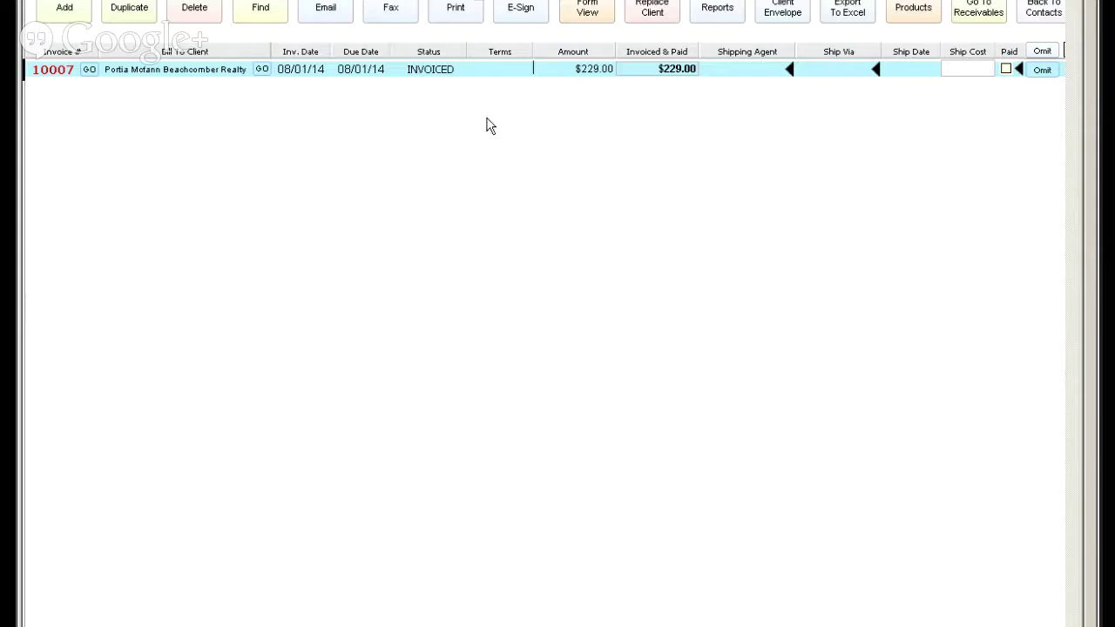
- Review the newly generated recurrent invoice in both the list view and the form view
{"action": "left_click", "coordinate": [584, 14]}
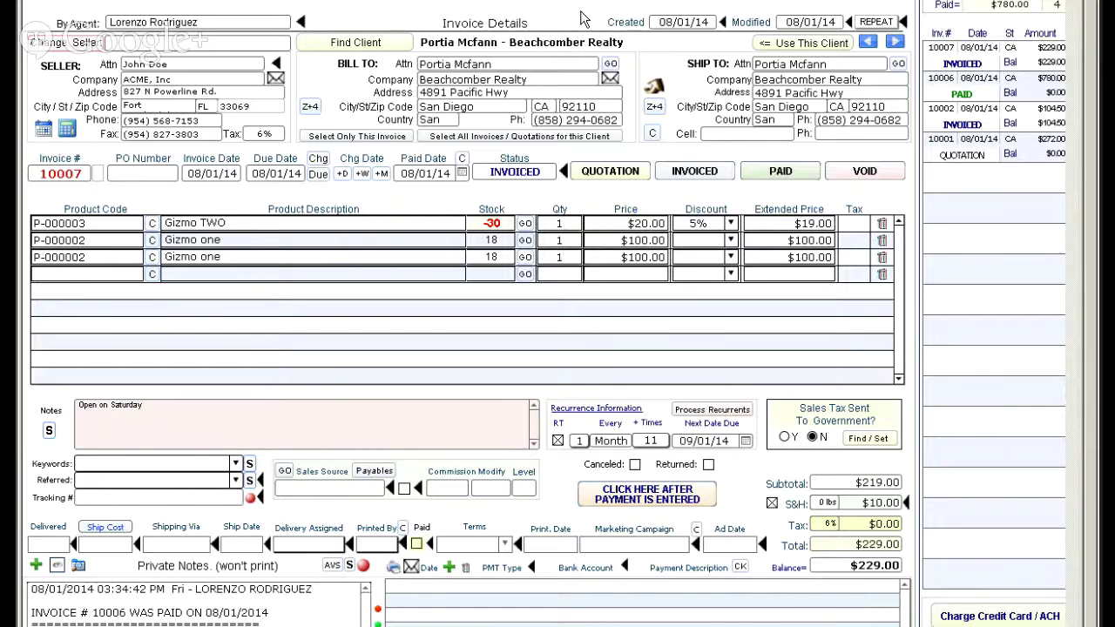
{"action": "left_click", "coordinate": [583, 19]}
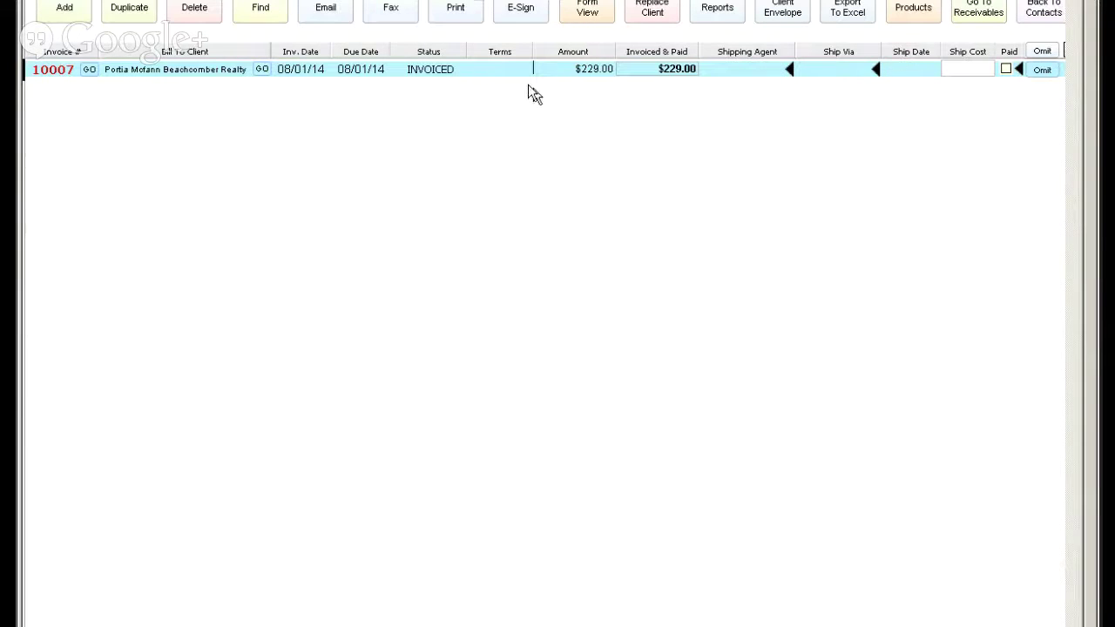
{"action": "left_click", "coordinate": [585, 16]}
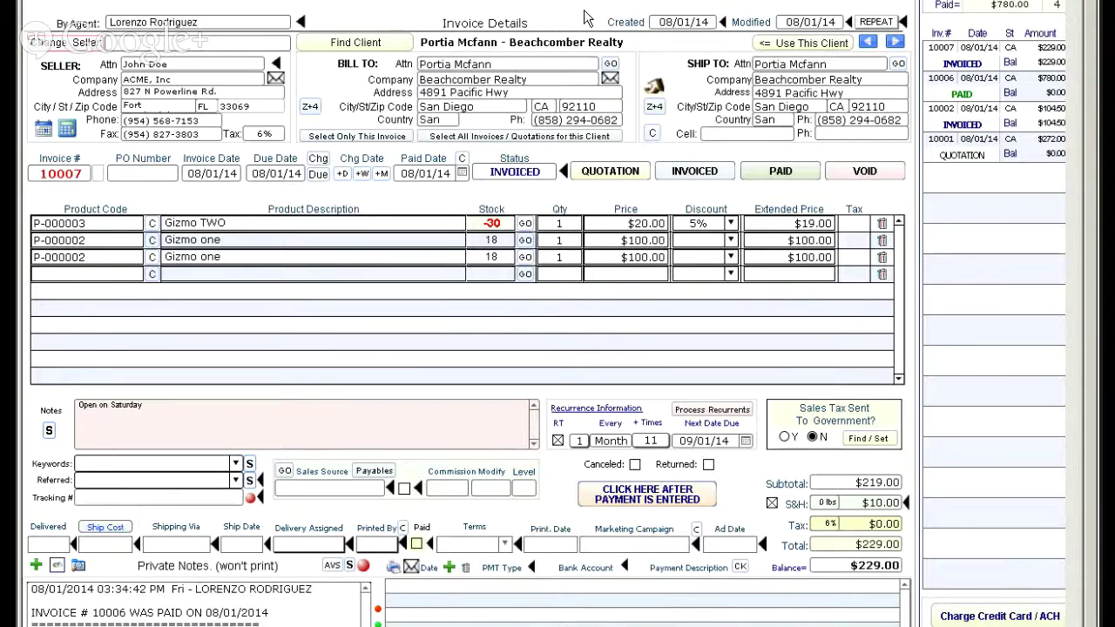
{"action": "left_click", "coordinate": [585, 16]}
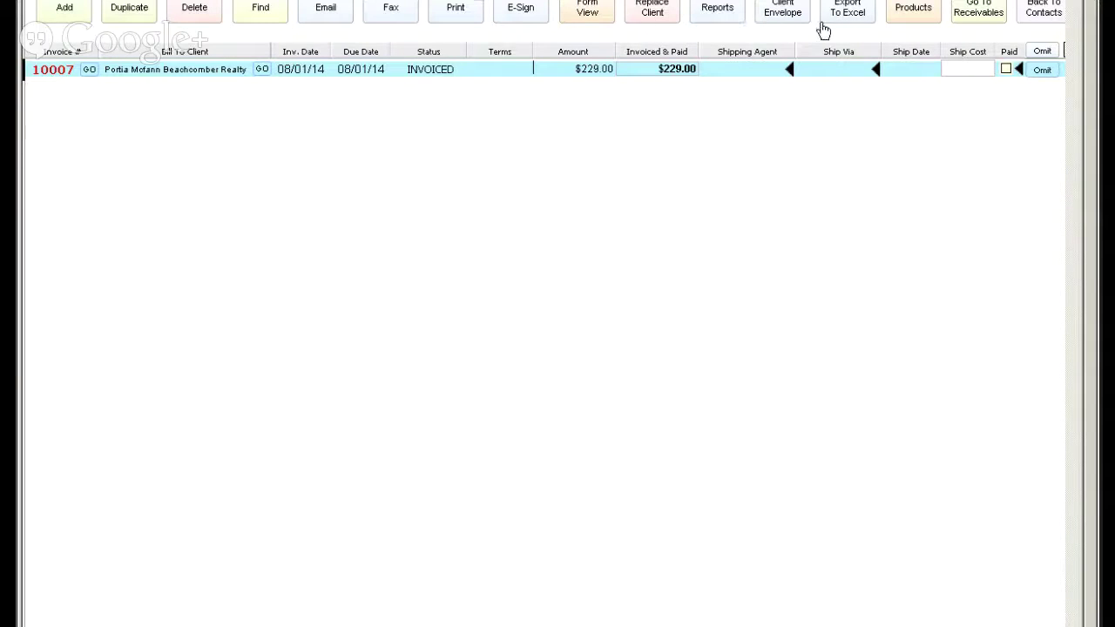
{"action": "left_click", "coordinate": [572, 16]}
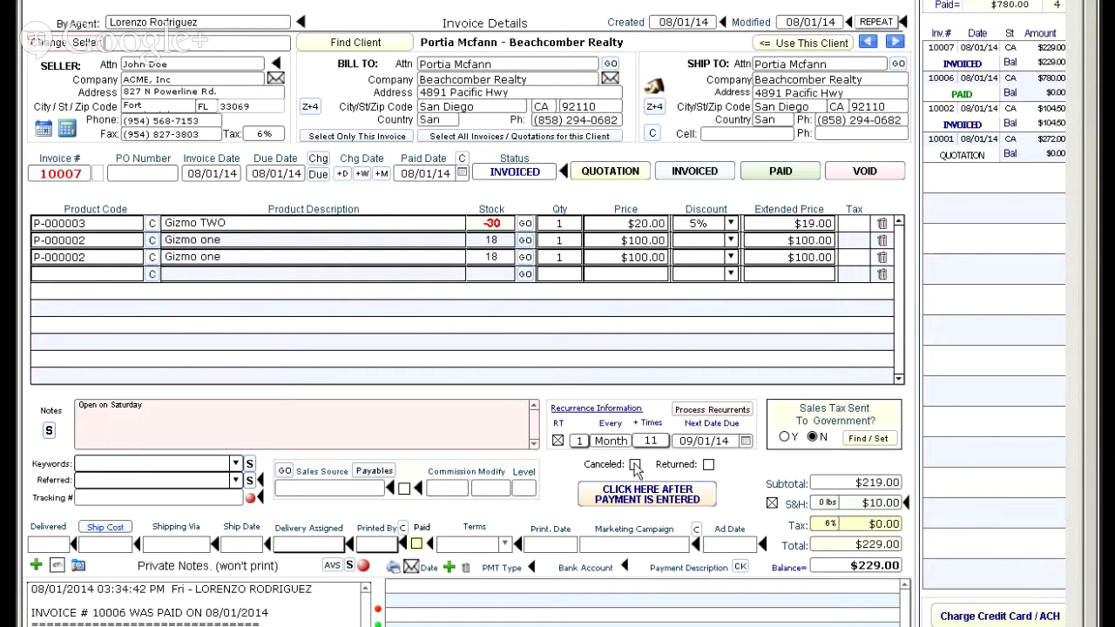
- Try marking the invoice as Canceled and as Returned, and clear both flags
{"action": "left_click", "coordinate": [636, 466]}
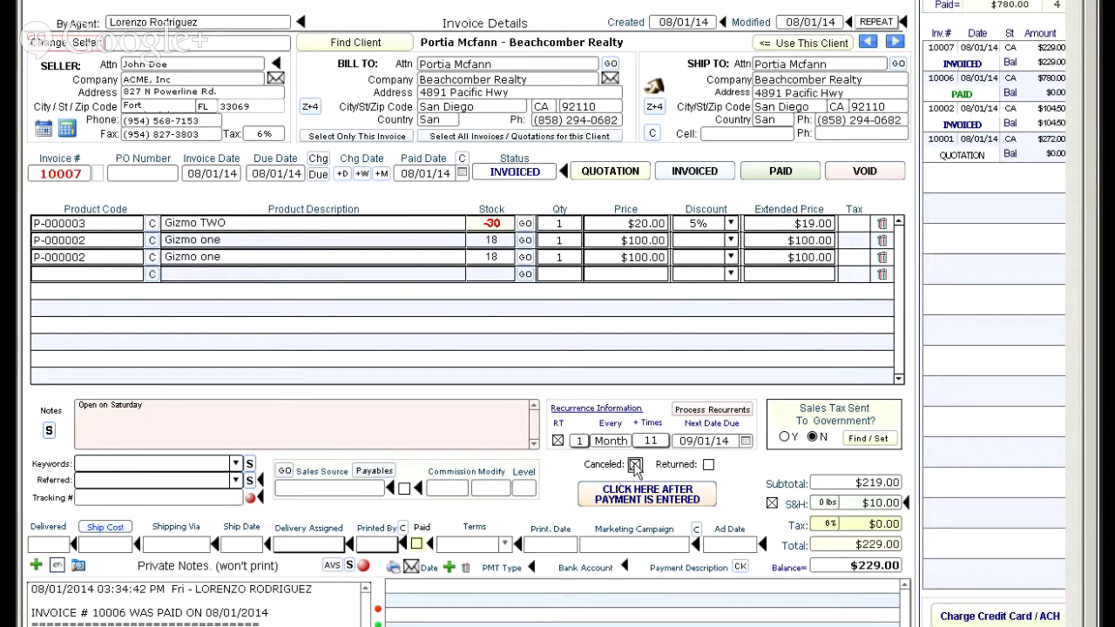
{"action": "left_click", "coordinate": [709, 467]}
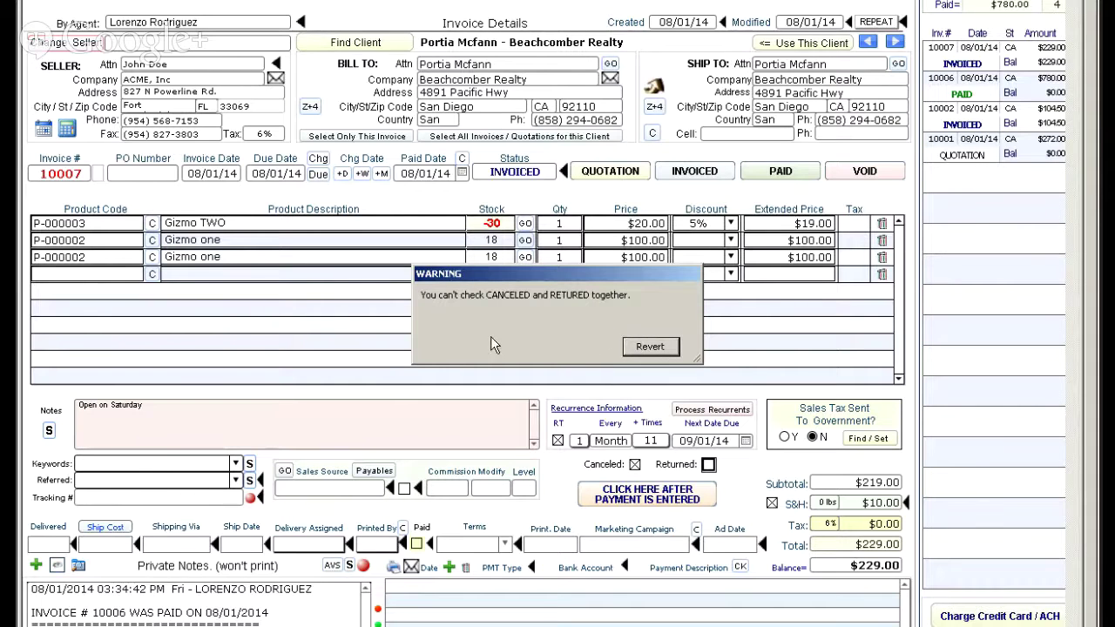
{"action": "left_click", "coordinate": [650, 346]}
{"action": "left_click", "coordinate": [635, 464]}
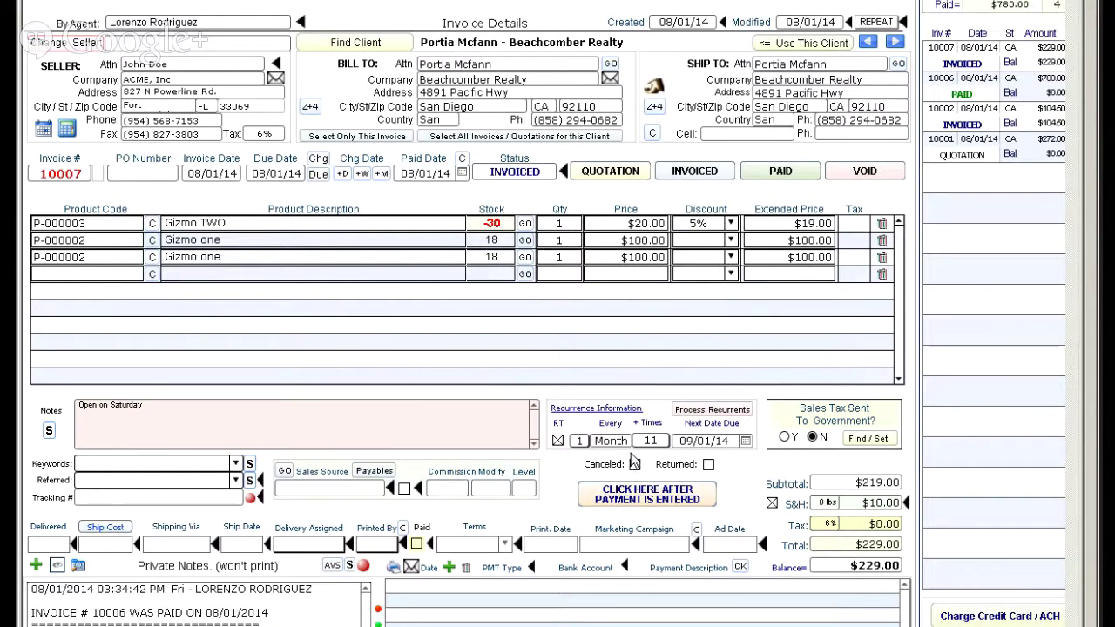
{"action": "left_click", "coordinate": [709, 466]}
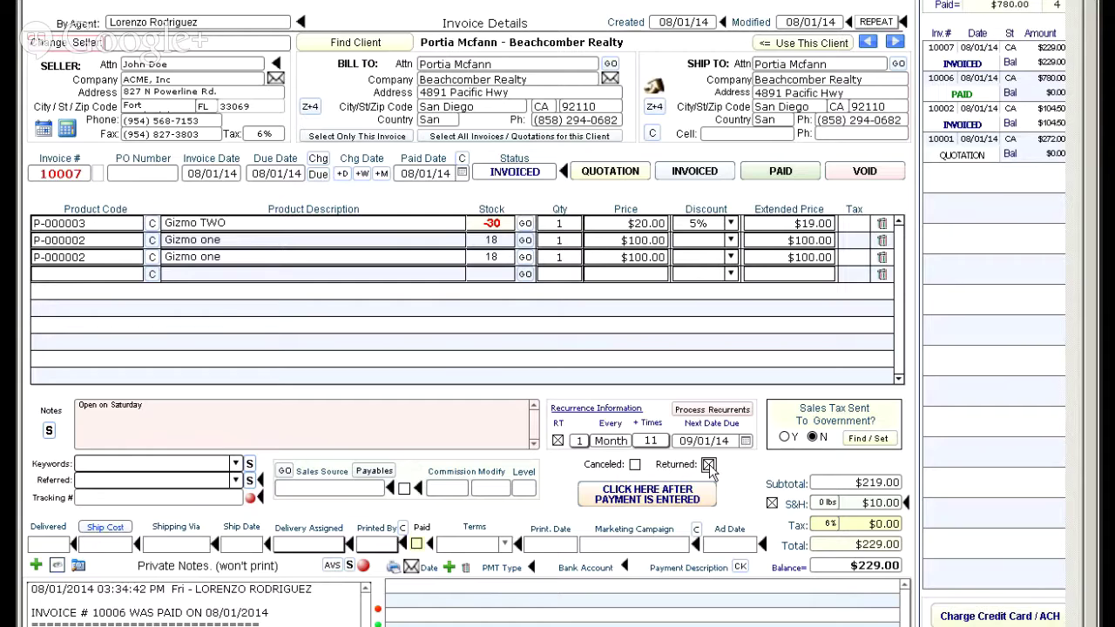
{"action": "left_click", "coordinate": [709, 466]}
- Open the Multi-Media Campaign Analyzer from the contact record and create a media project named BIG RADIO
{"action": "left_click", "coordinate": [867, 41]}
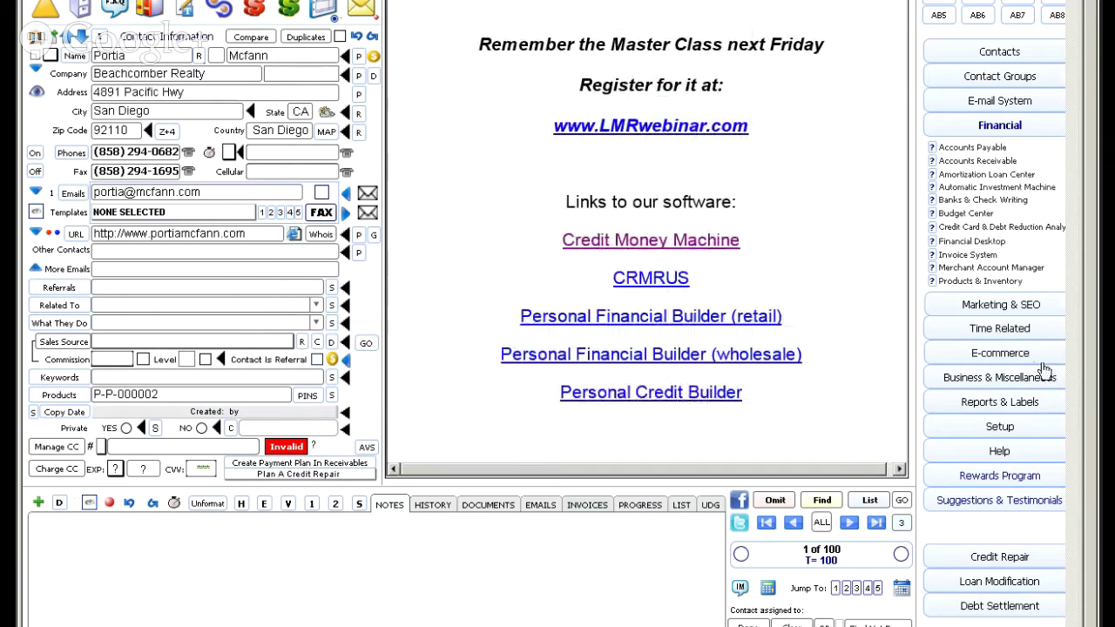
{"action": "left_click", "coordinate": [975, 307]}
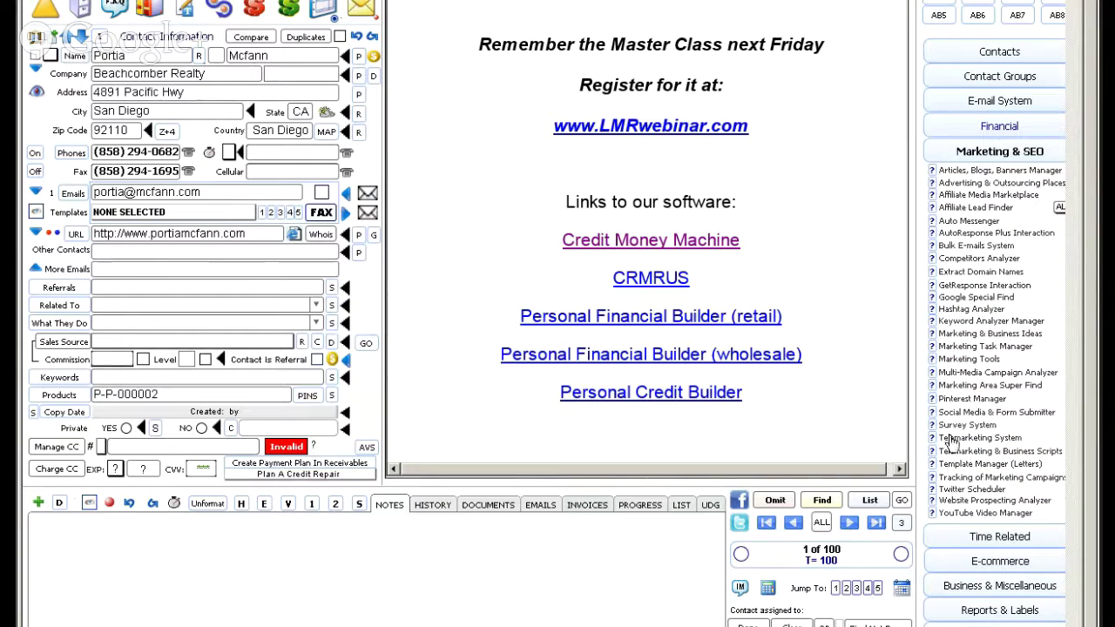
{"action": "left_click", "coordinate": [957, 375]}
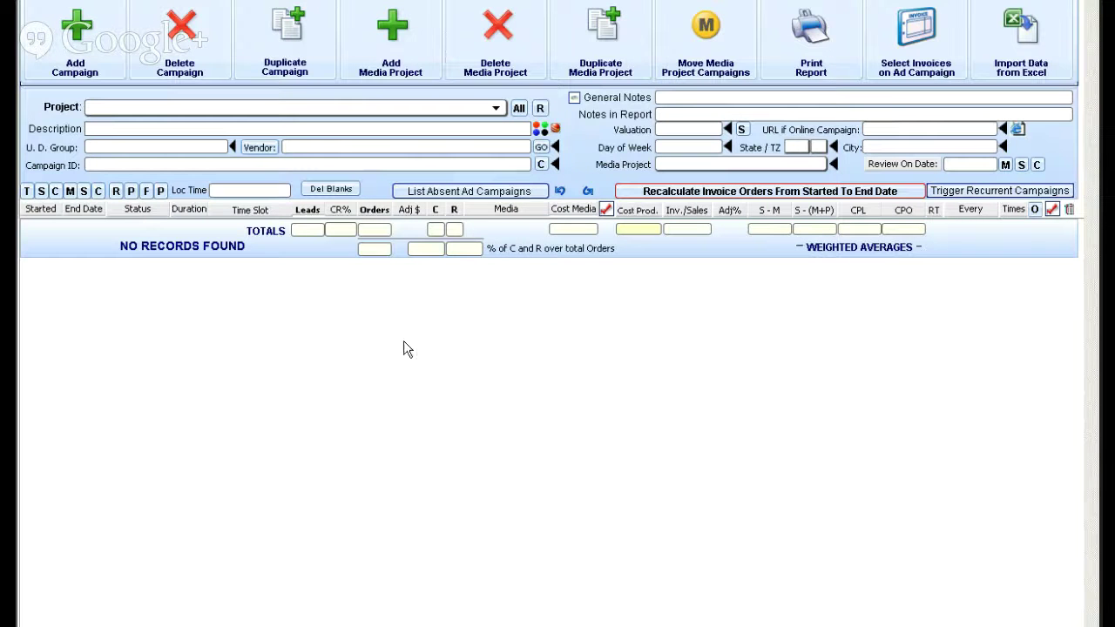
{"action": "left_click", "coordinate": [77, 30]}
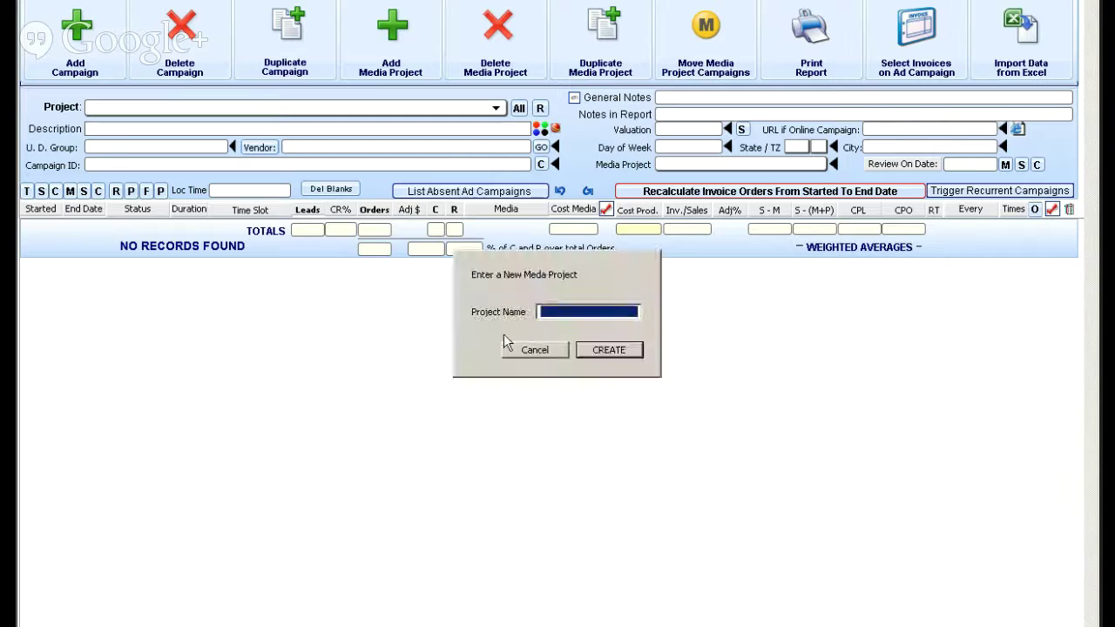
{"action": "left_click", "coordinate": [535, 349]}
{"action": "type", "text": "BIG RADIO"}
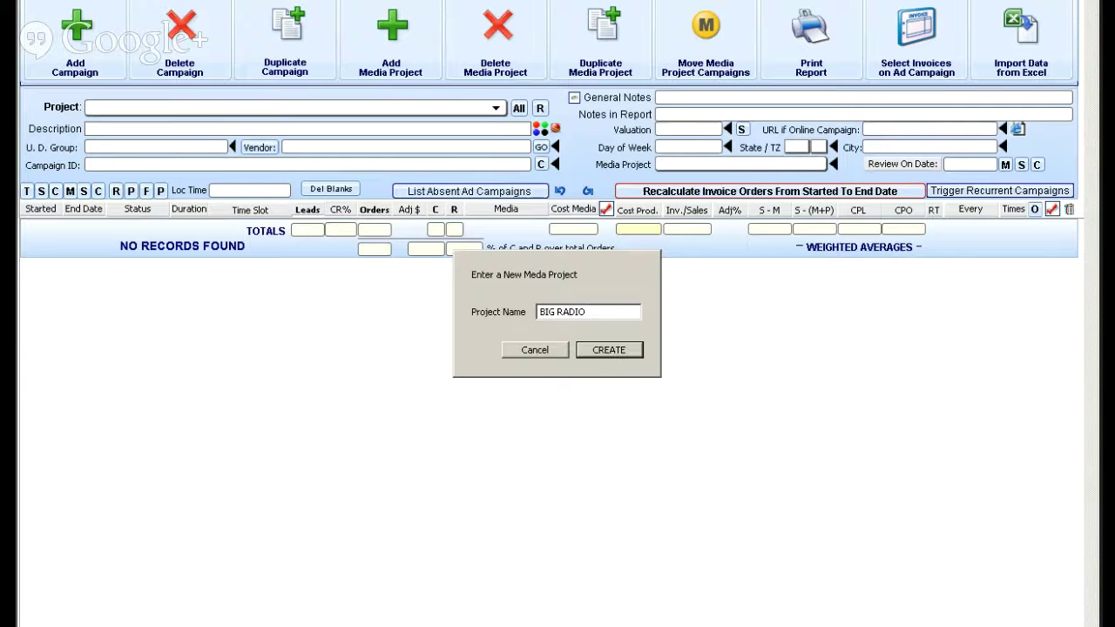
{"action": "key", "text": "Return"}
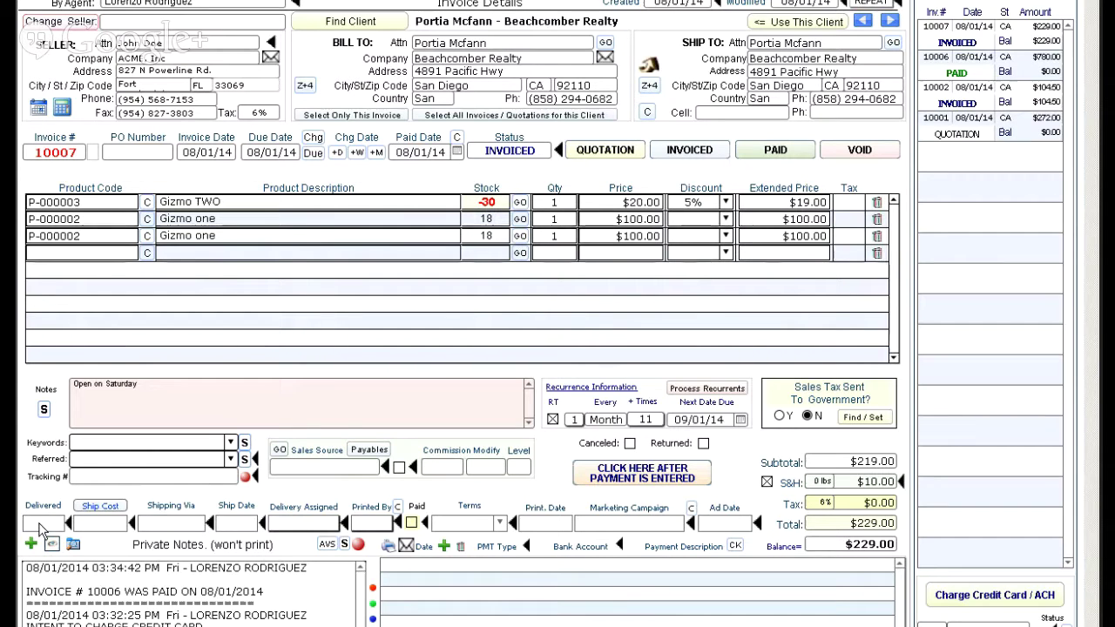
- Set the invoice's shipping method to Federal Express, the ship date to 08/08/14, and assign the delivery to the administrator agent
{"action": "left_click", "coordinate": [161, 525]}
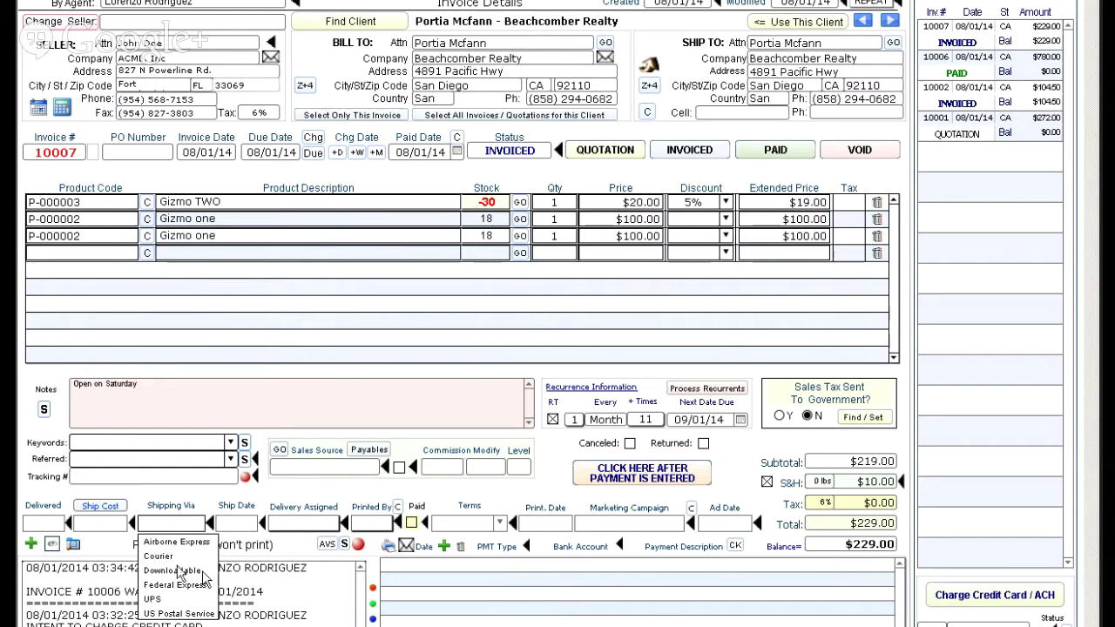
{"action": "left_click", "coordinate": [177, 585]}
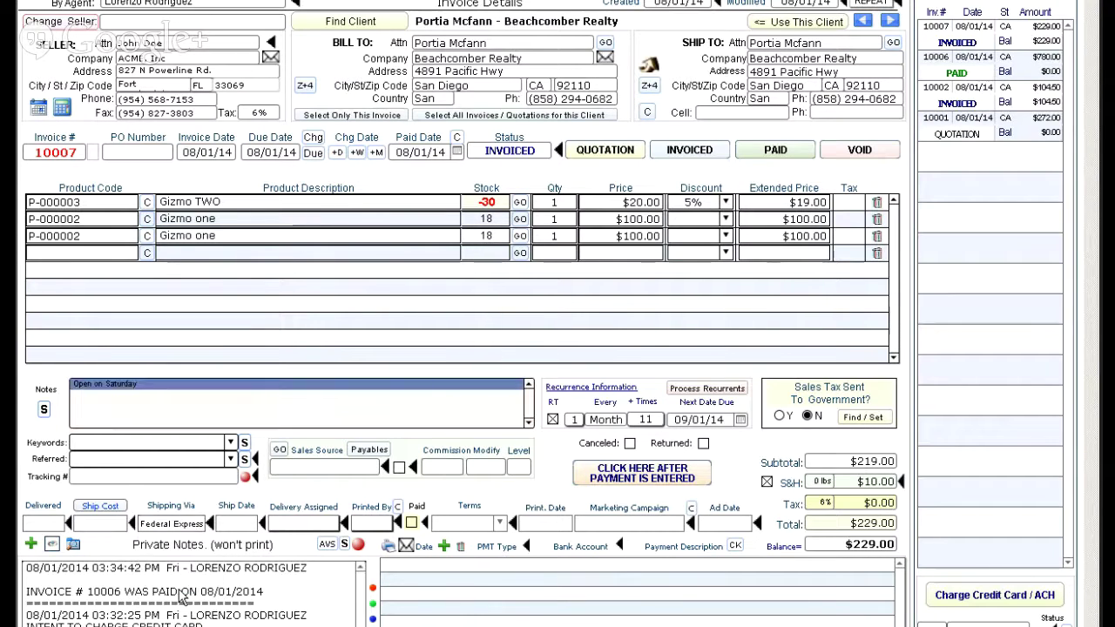
{"action": "left_click", "coordinate": [250, 525]}
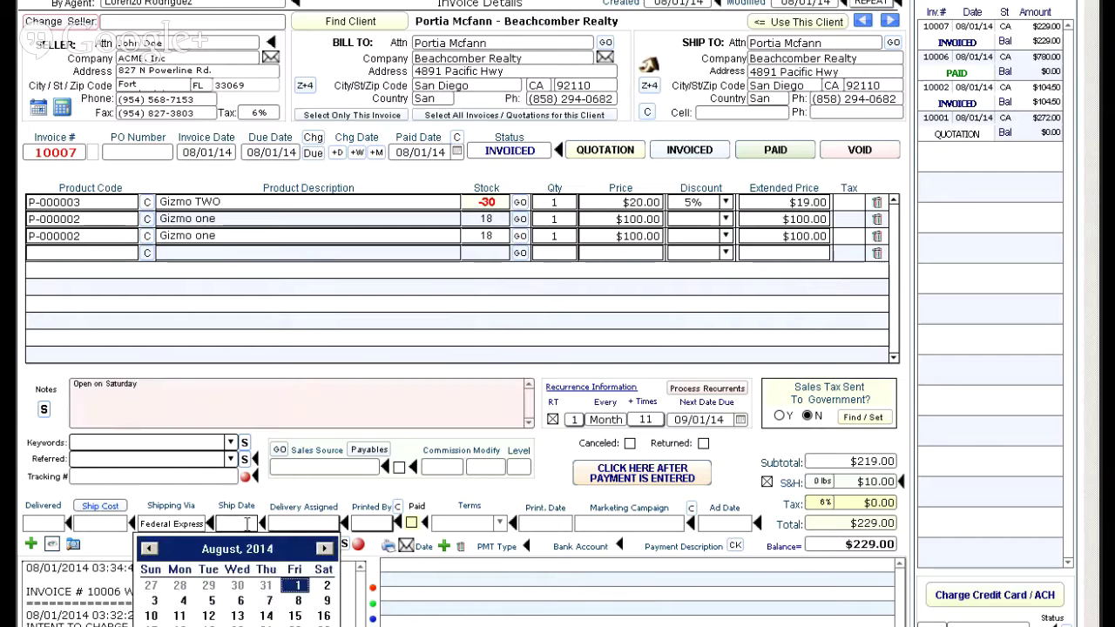
{"action": "left_click", "coordinate": [298, 601]}
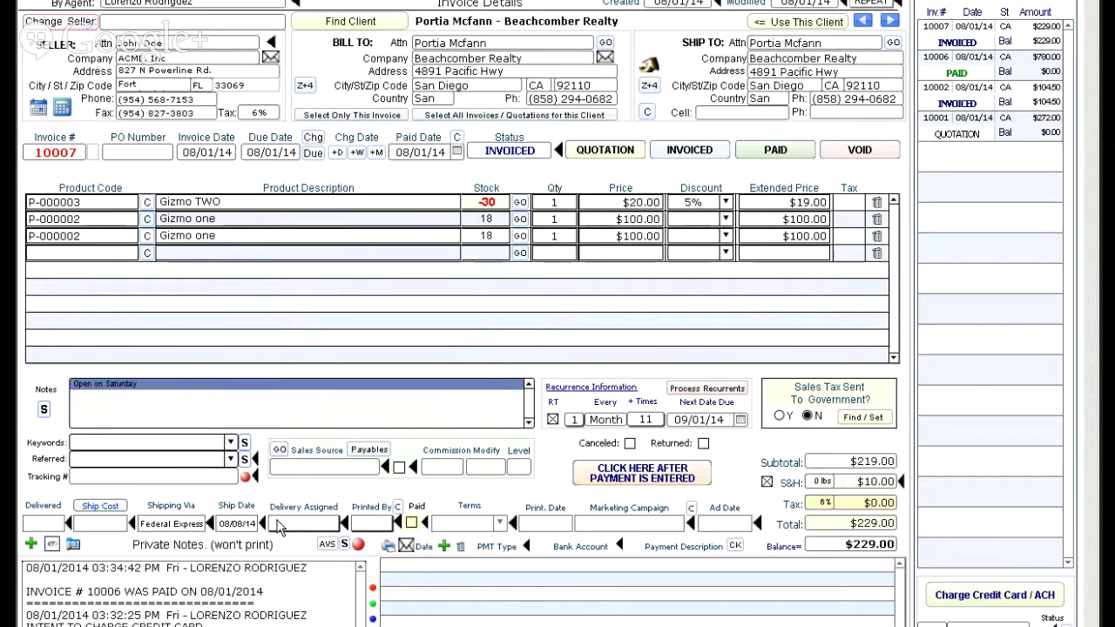
{"action": "left_click", "coordinate": [280, 526]}
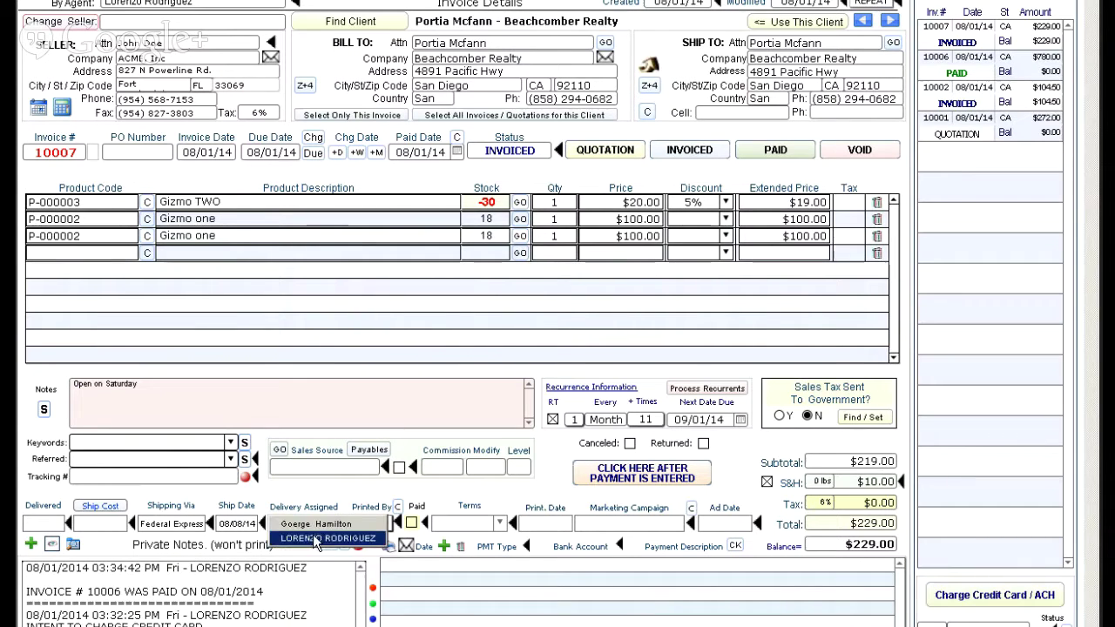
{"action": "left_click", "coordinate": [313, 535]}
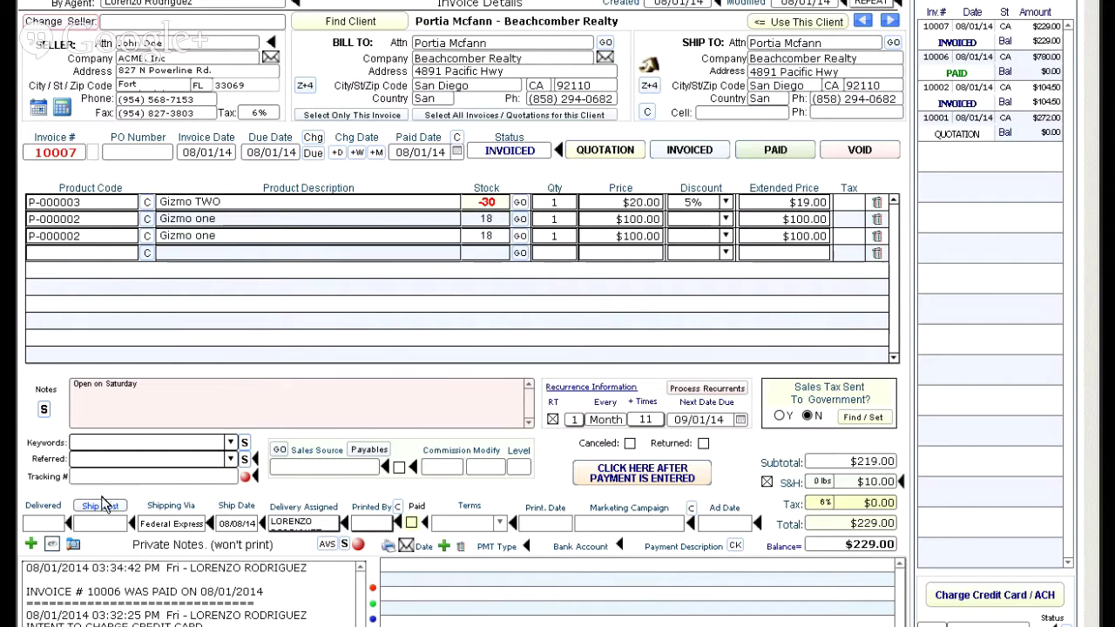
- Set the invoice's delivered date and ship date to 08/01/14, and clear the agent assigned to the delivery
{"action": "left_click", "coordinate": [44, 524]}
{"action": "left_click", "coordinate": [182, 586]}
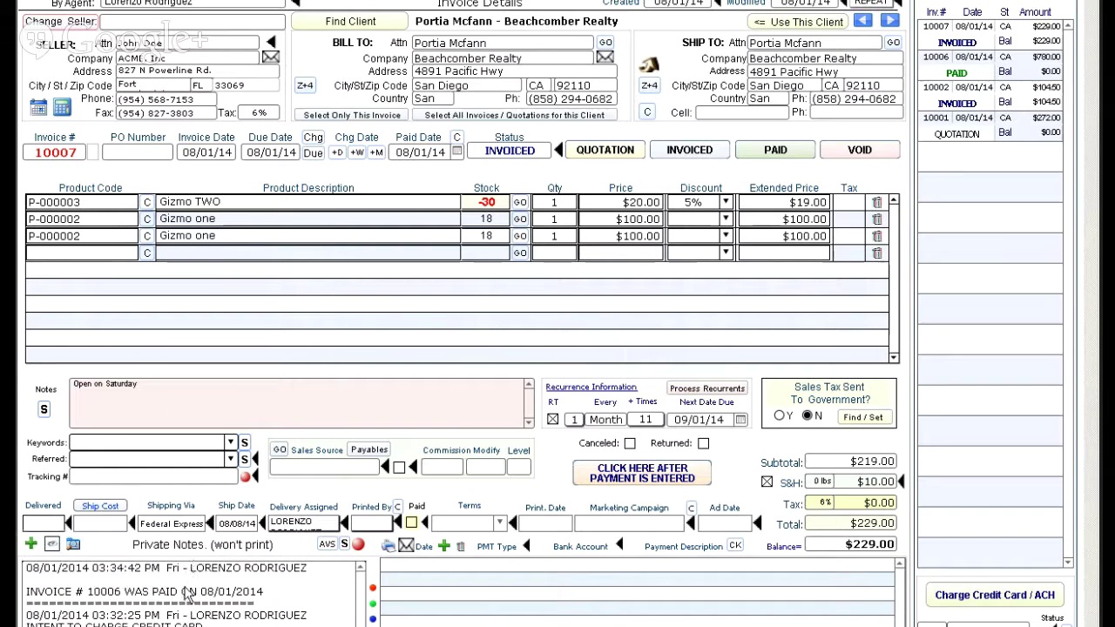
{"action": "left_click", "coordinate": [237, 524]}
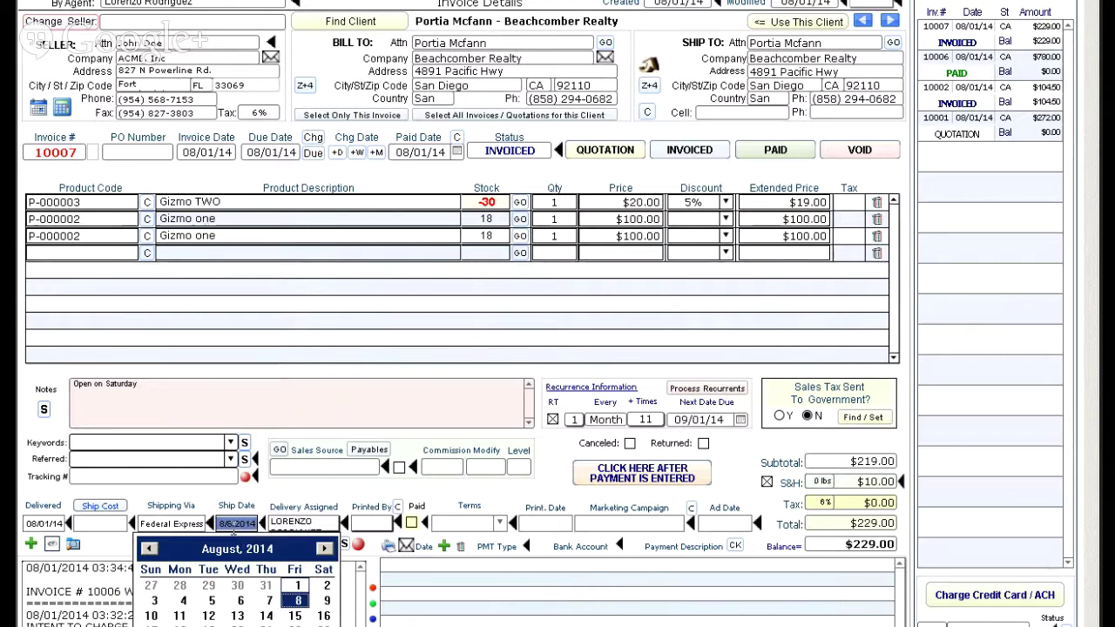
{"action": "left_click", "coordinate": [297, 589]}
{"action": "left_click", "coordinate": [109, 524]}
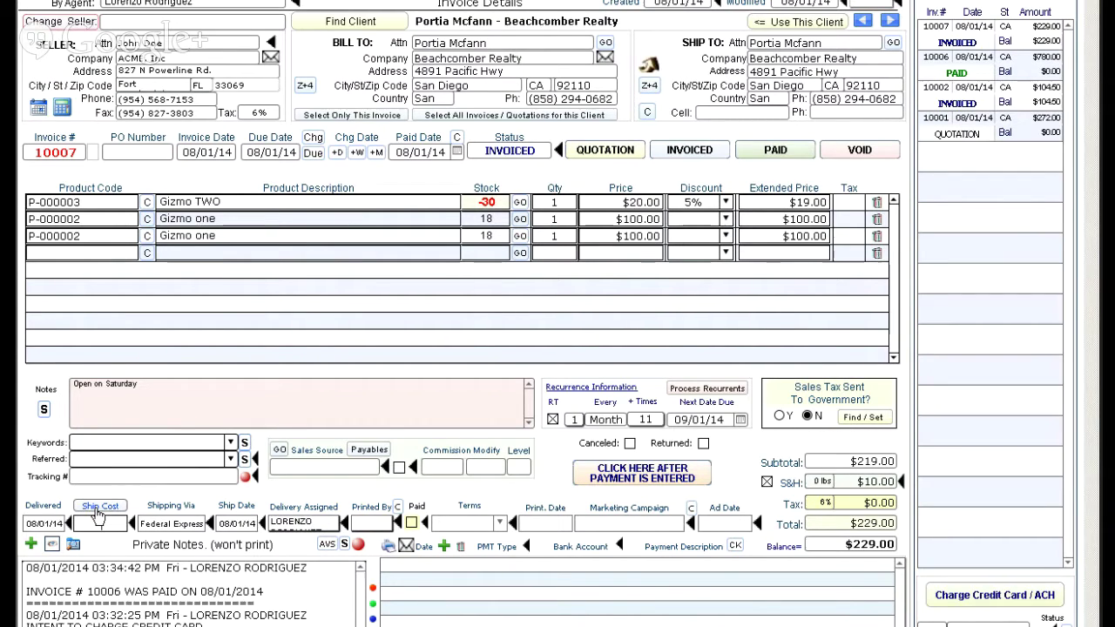
{"action": "key", "text": "Tab"}
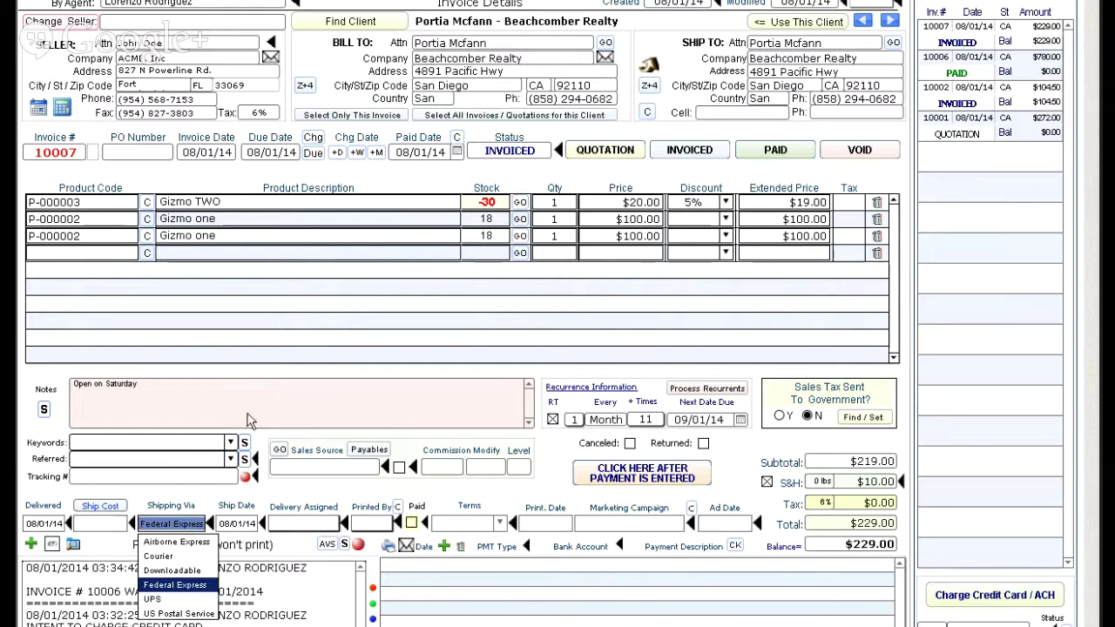
- Set the invoice's payment terms to 30 NET
{"action": "left_click", "coordinate": [99, 525]}
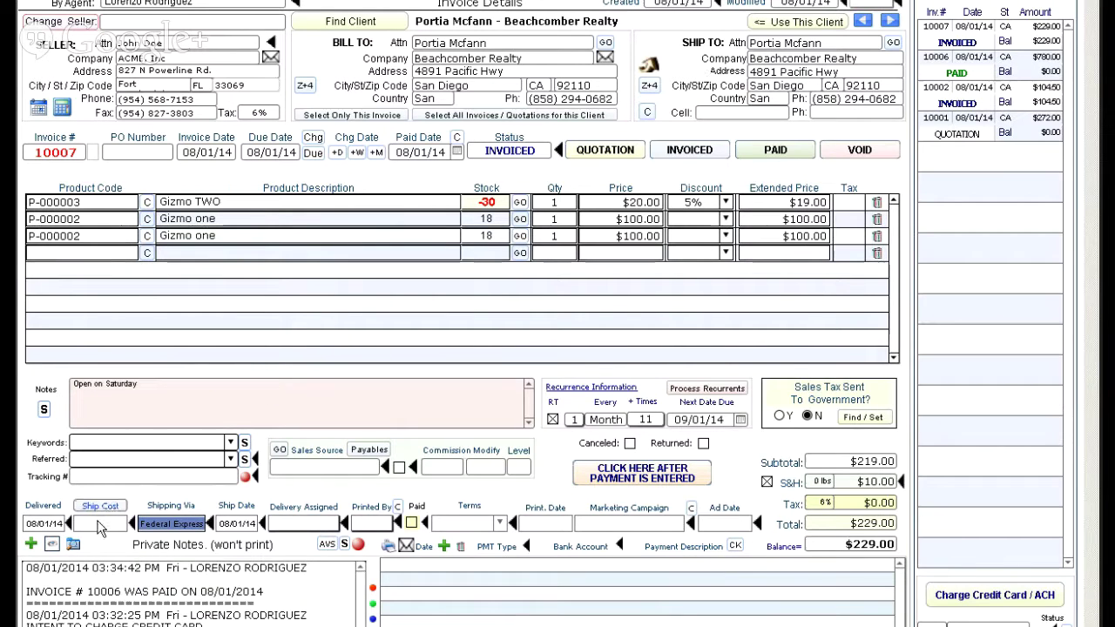
{"action": "key", "text": "Tab"}
{"action": "left_click", "coordinate": [99, 526]}
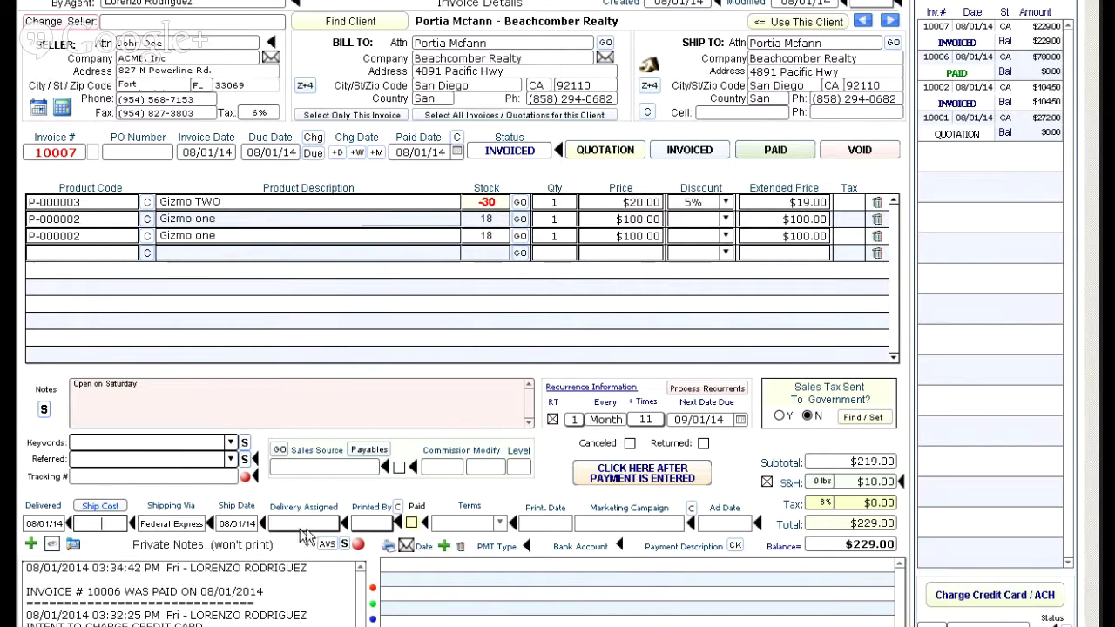
{"action": "left_click", "coordinate": [510, 523]}
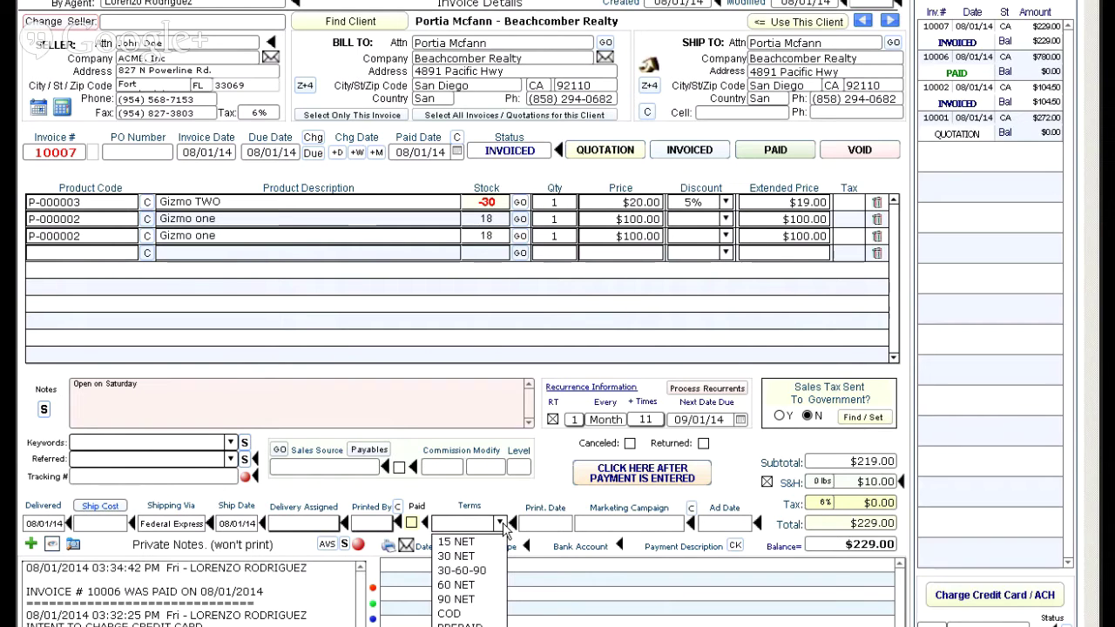
{"action": "left_click", "coordinate": [469, 557]}
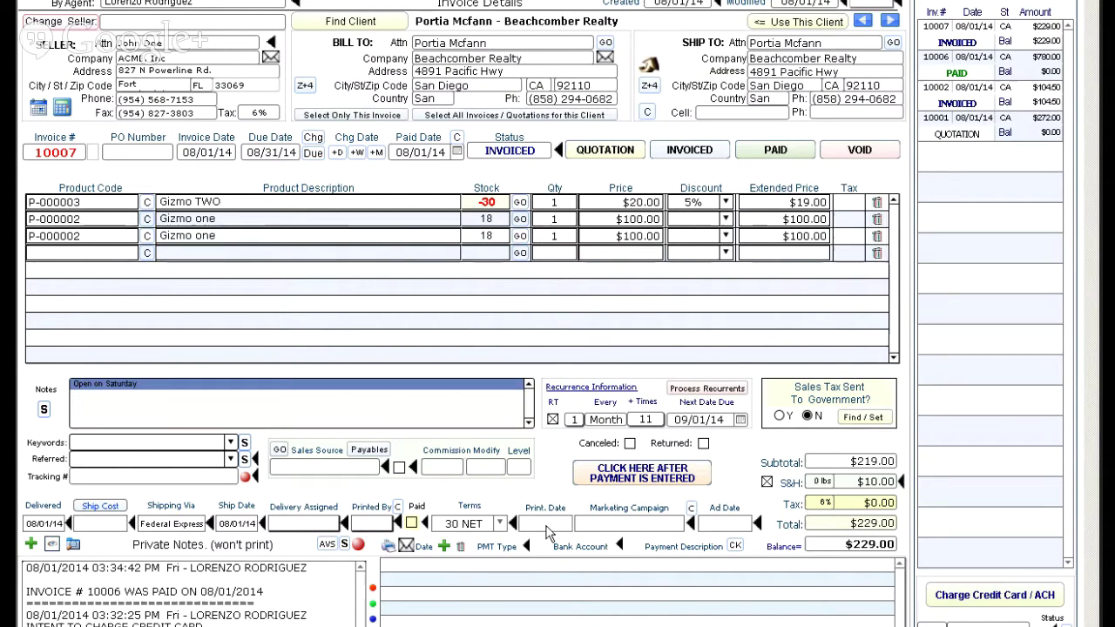
{"action": "left_click", "coordinate": [619, 524]}
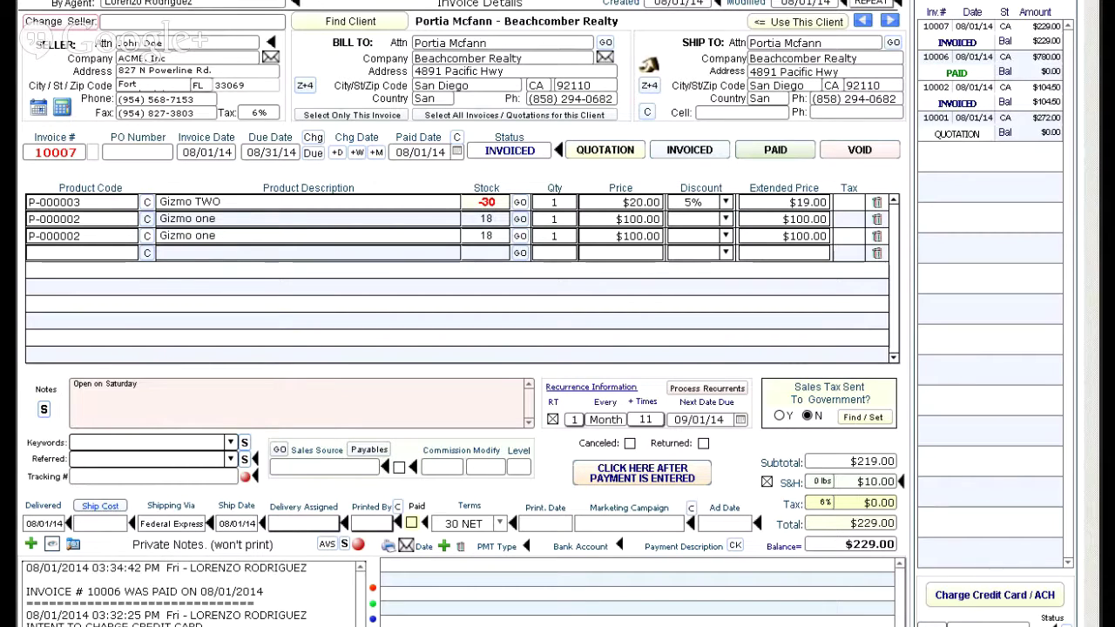
- On the Shafer Commercial Seating invoice, create the note snippet "We open on Saturday" and insert it into the notes
{"action": "key", "text": "ctrl+Up"}
{"action": "key", "text": "ctrl+Up"}
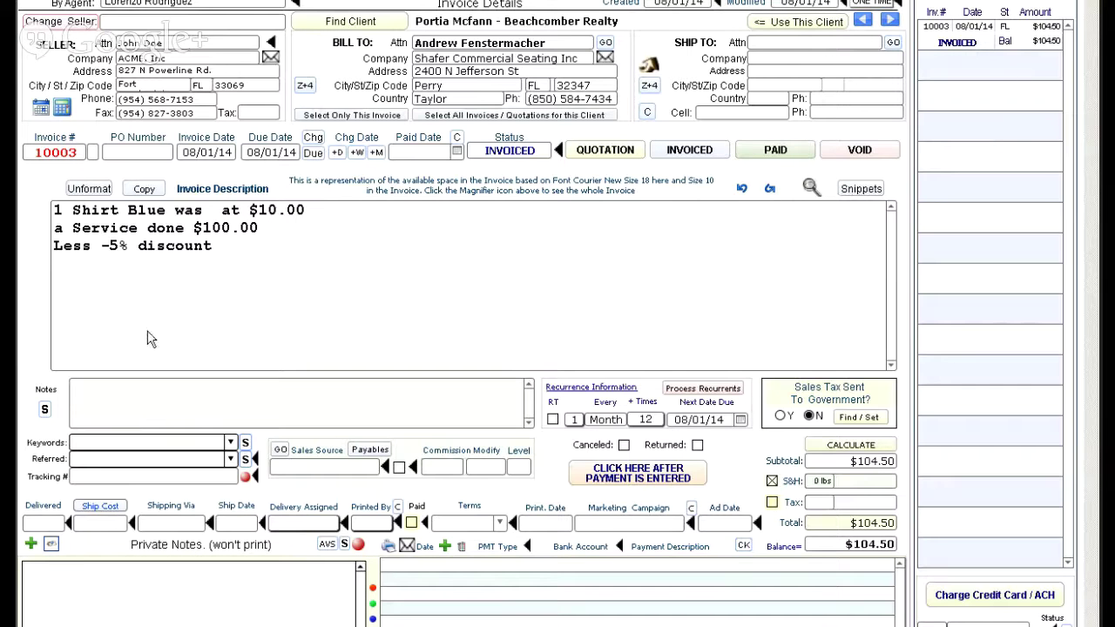
{"action": "left_click", "coordinate": [45, 413]}
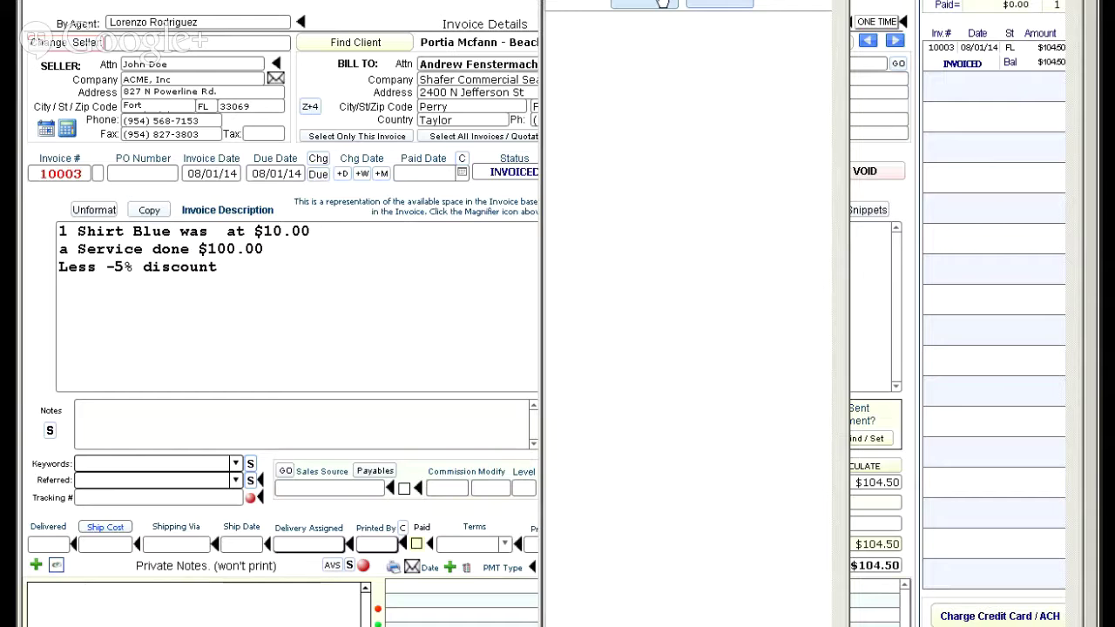
{"action": "left_click", "coordinate": [662, 3]}
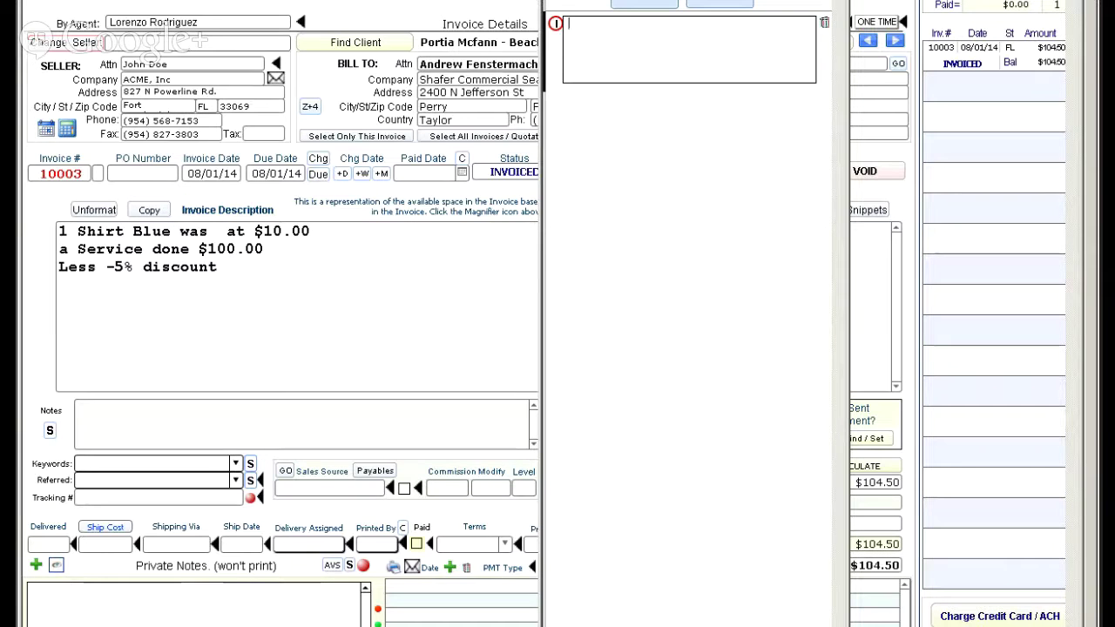
{"action": "type", "text": "We open "}
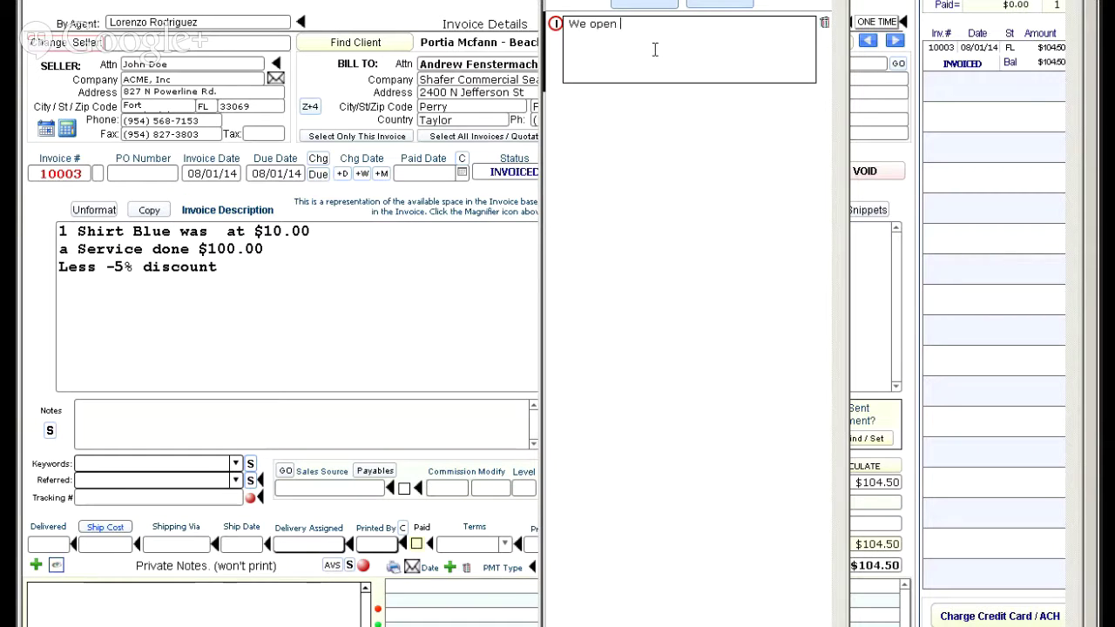
{"action": "type", "text": "on Satudays"}
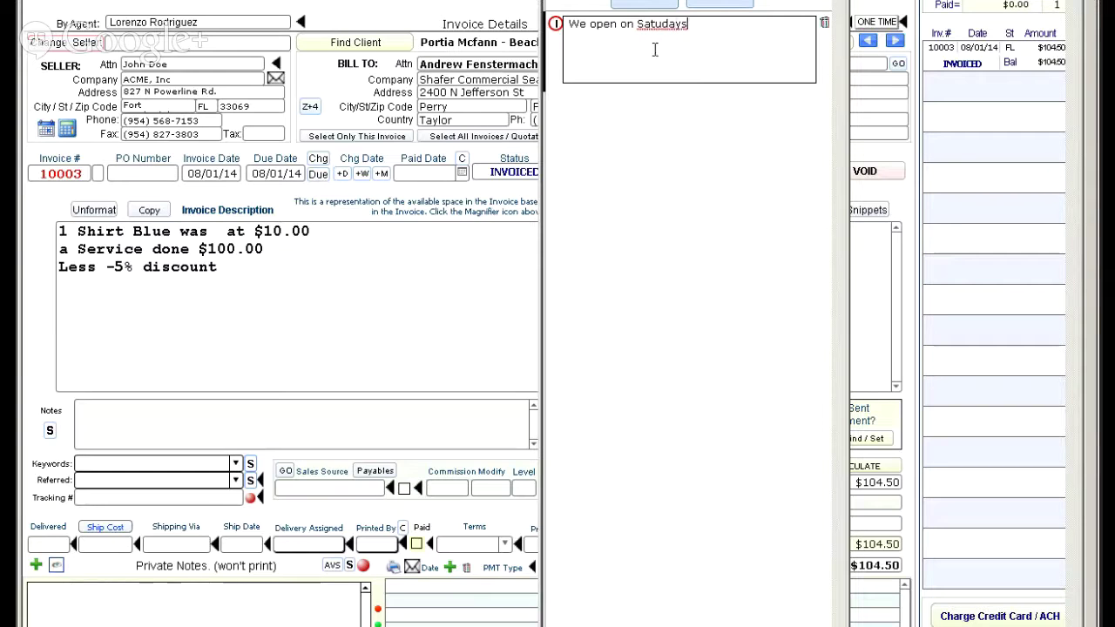
{"action": "key", "text": "BackSpace"}
{"action": "key", "text": "Left"}
{"action": "key", "text": "Left"}
{"action": "type", "text": "r"}
{"action": "left_click", "coordinate": [555, 26]}
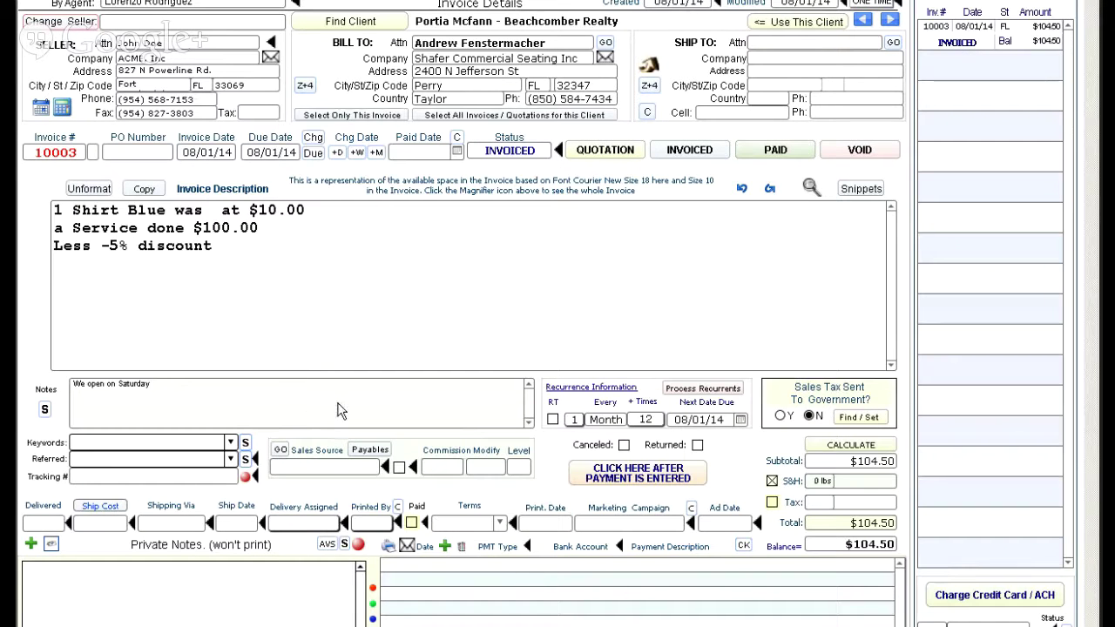
- Enter KEY1 as the keyword of the Shafer Commercial Seating invoice
{"action": "left_click", "coordinate": [43, 412]}
{"action": "type", "text": "KEY1"}
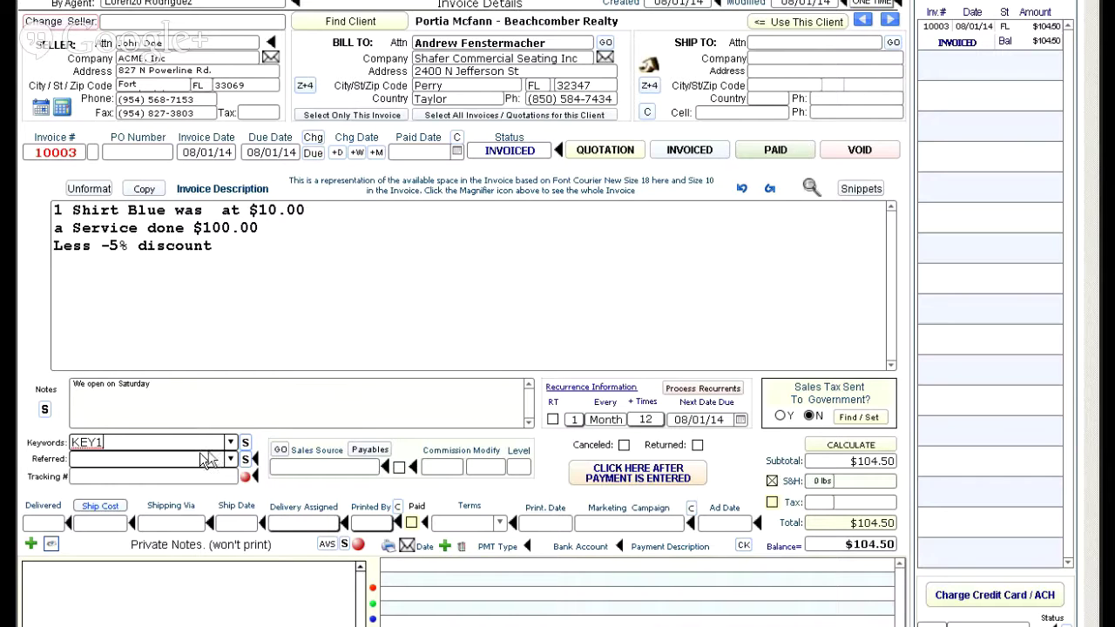
{"action": "left_click", "coordinate": [168, 458]}
- From the Bohlin, Cywinski Jackson invoice, open the predefined keyword list and add the entry KEY01
{"action": "key", "text": "ctrl+Down"}
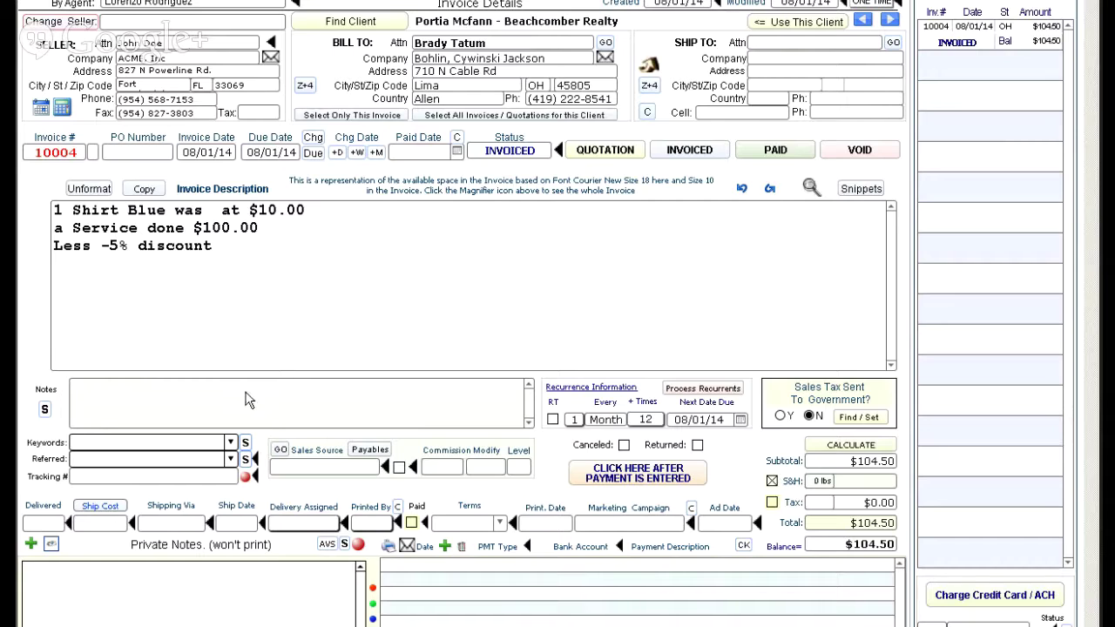
{"action": "left_click", "coordinate": [229, 444]}
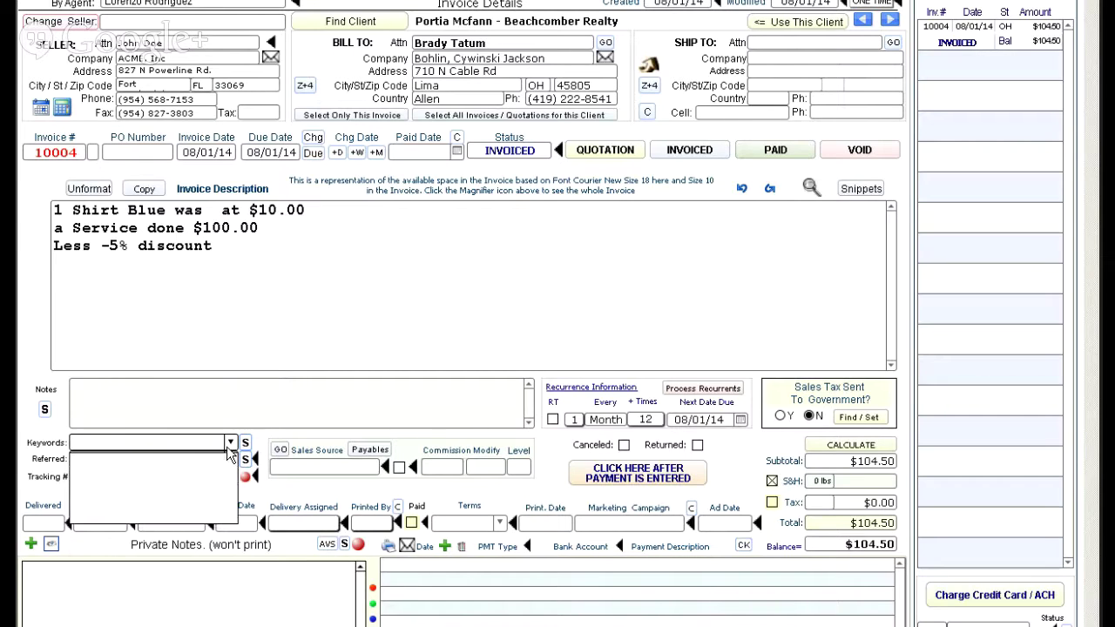
{"action": "left_click", "coordinate": [40, 364]}
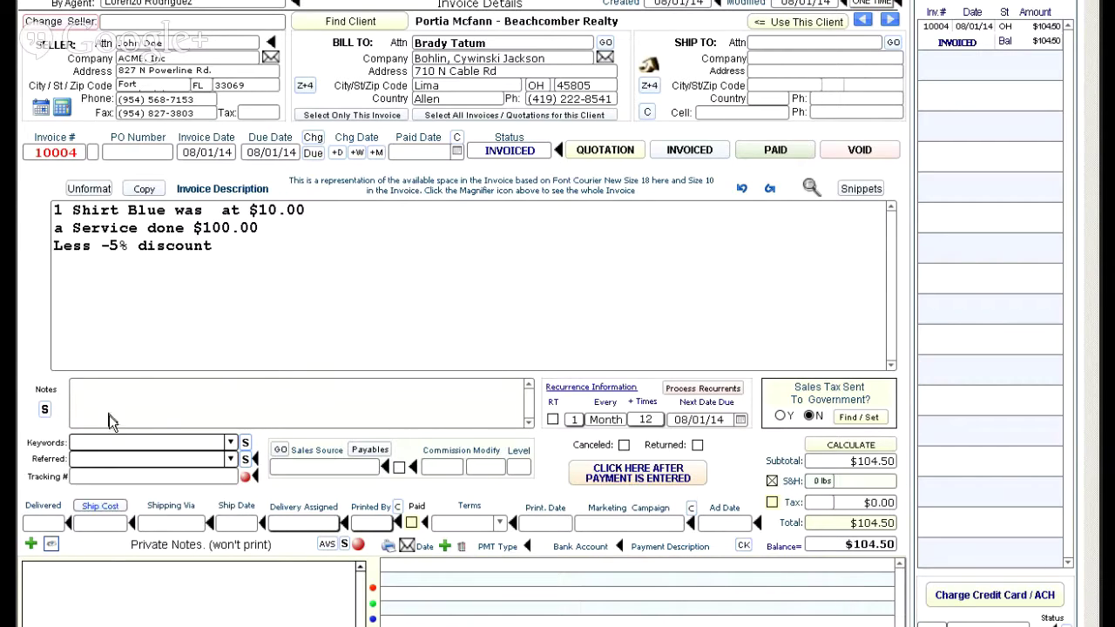
{"action": "left_click", "coordinate": [247, 447]}
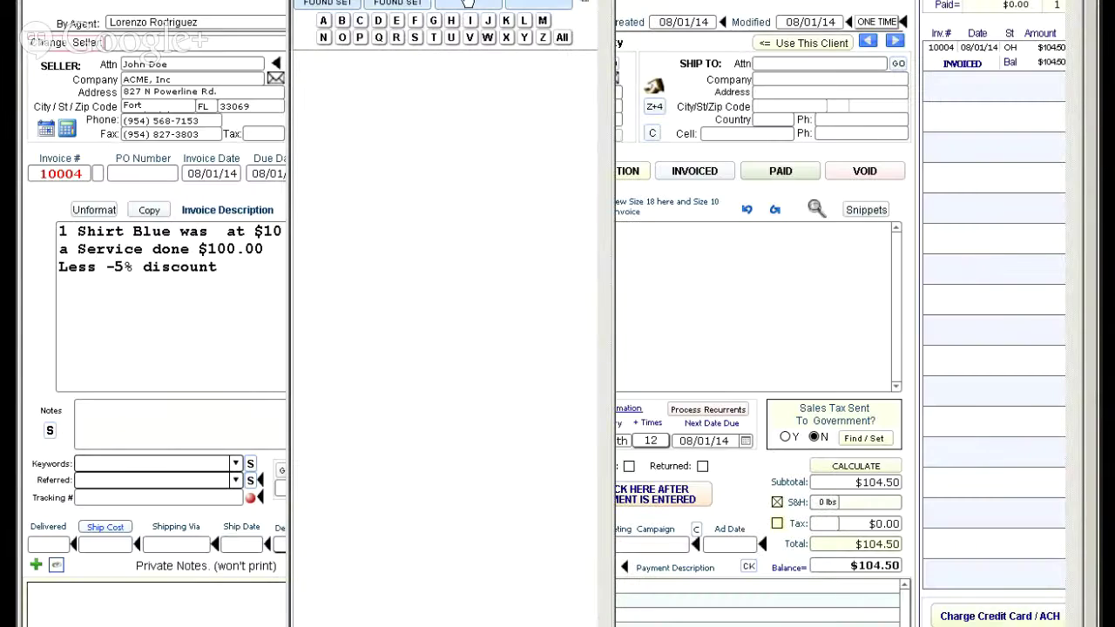
{"action": "type", "text": "KEY"}
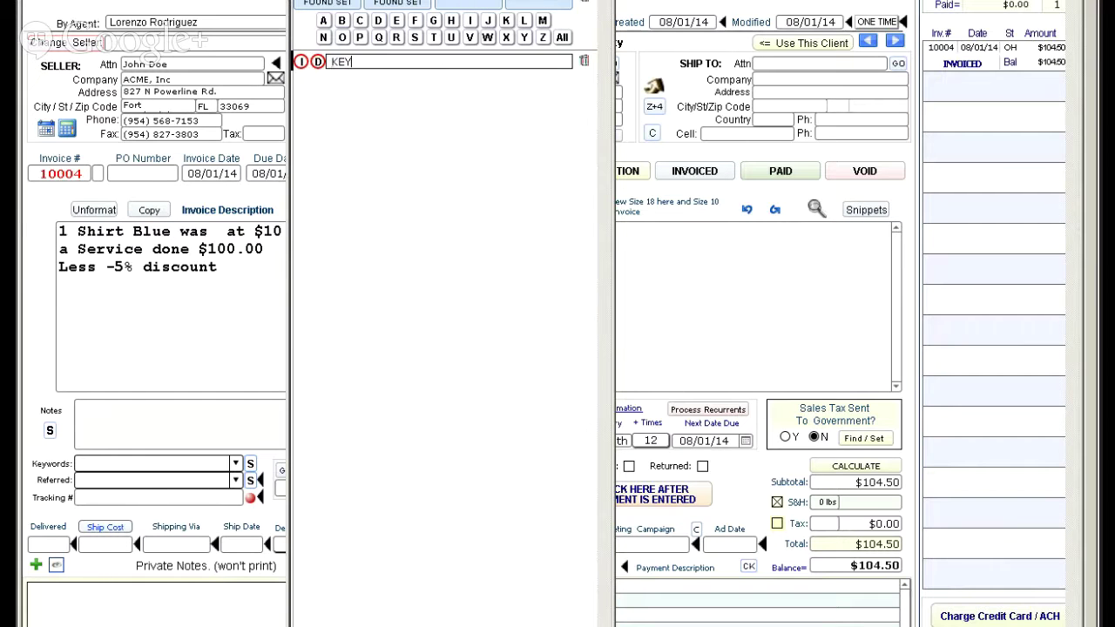
{"action": "type", "text": "01"}
- Add a second entry named KEY02 to the predefined keyword list and return to the invoice
{"action": "left_click", "coordinate": [476, 4]}
{"action": "type", "text": "KEY"}
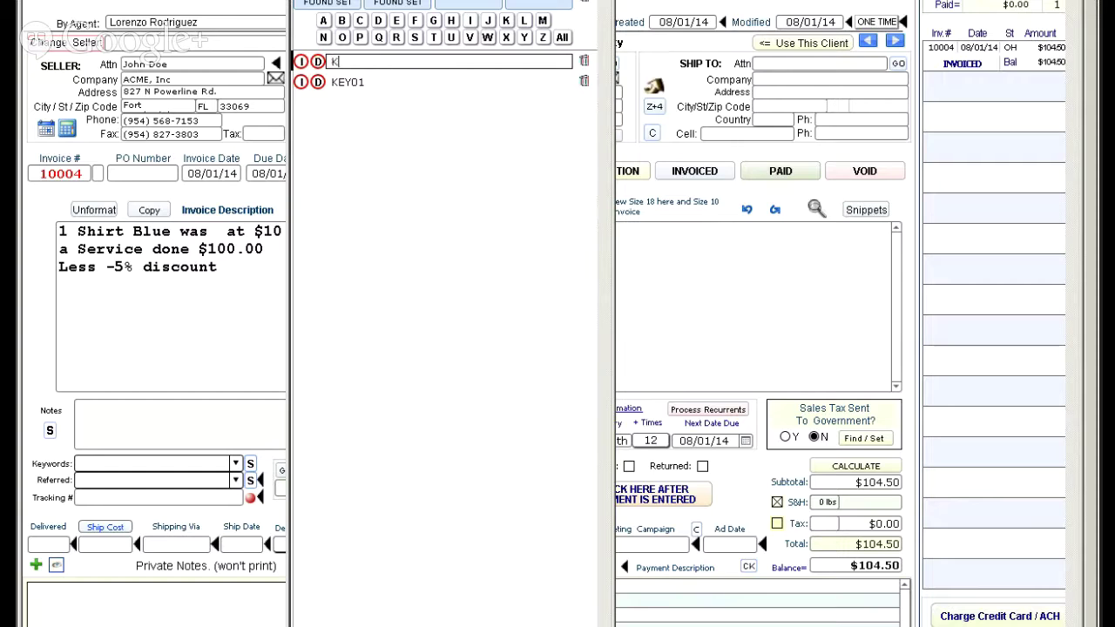
{"action": "type", "text": " 02"}
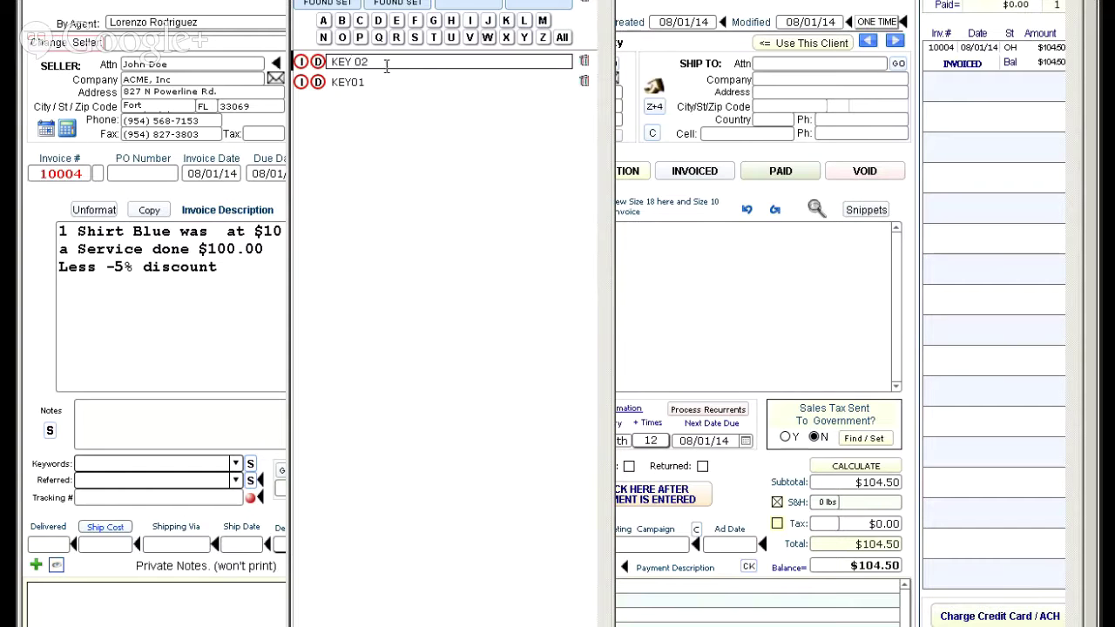
{"action": "key", "text": "BackSpace"}
{"action": "key", "text": "BackSpace"}
{"action": "key", "text": "BackSpace"}
{"action": "type", "text": "02"}
{"action": "left_click", "coordinate": [535, 5]}
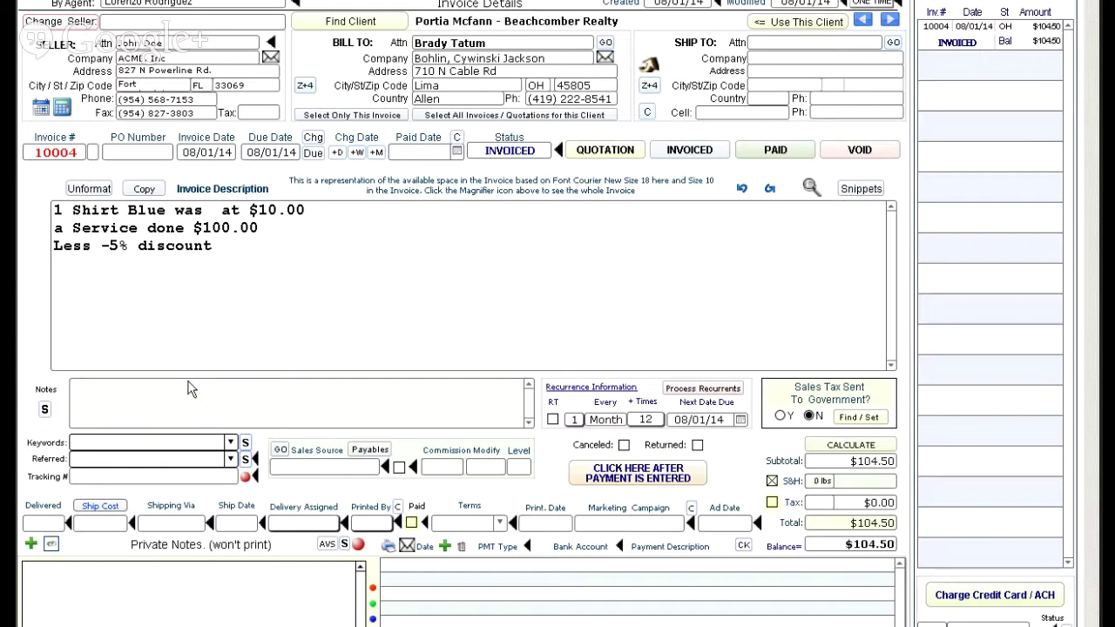
- Assign the keyword KEY01 to the Bohlin, Cywinski Jackson invoice and to the invoice that follows it
{"action": "left_click", "coordinate": [231, 444]}
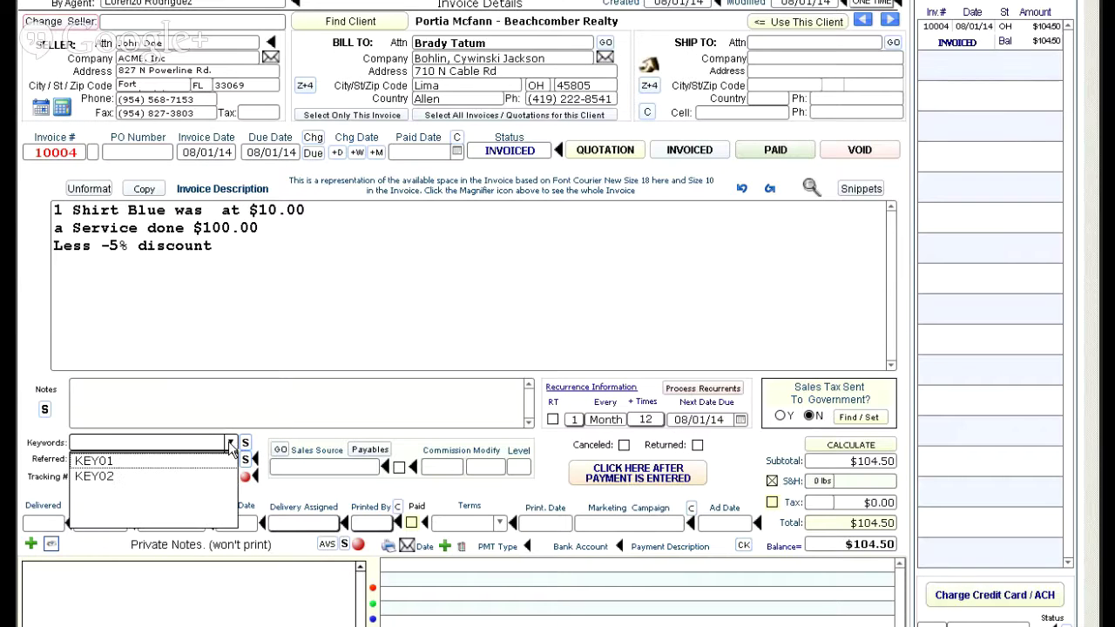
{"action": "left_click", "coordinate": [126, 464]}
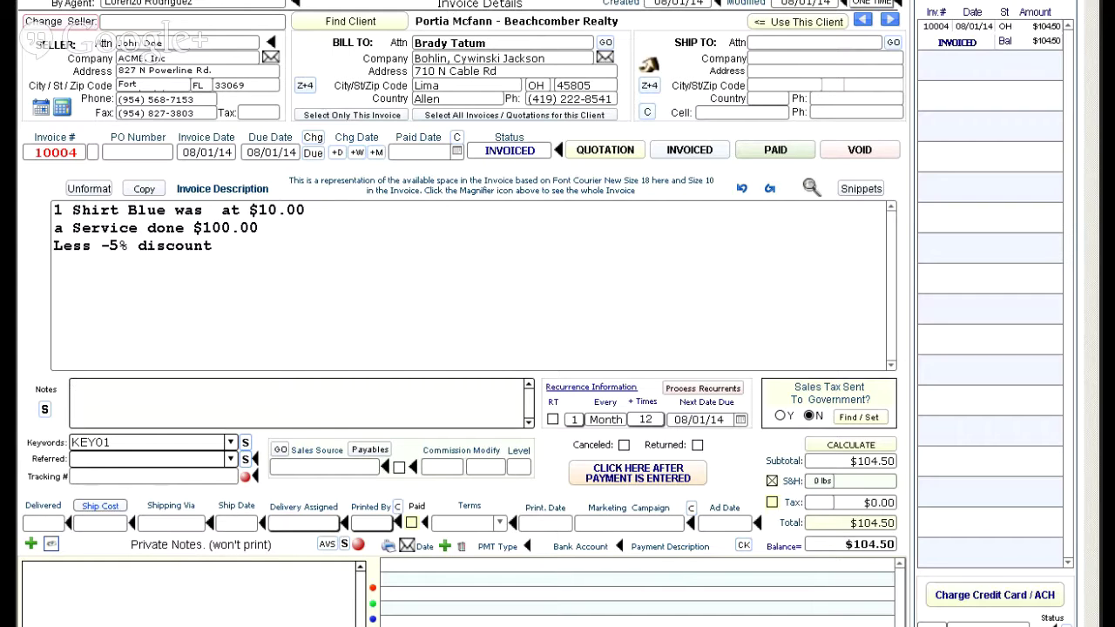
{"action": "key", "text": "ctrl+Down"}
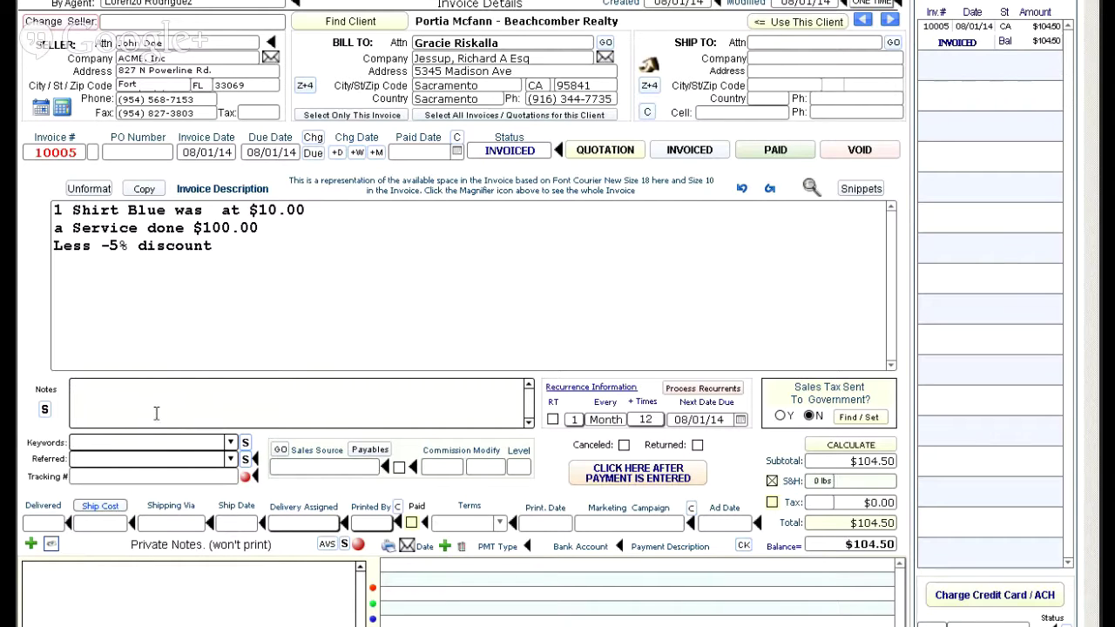
{"action": "left_click", "coordinate": [231, 443]}
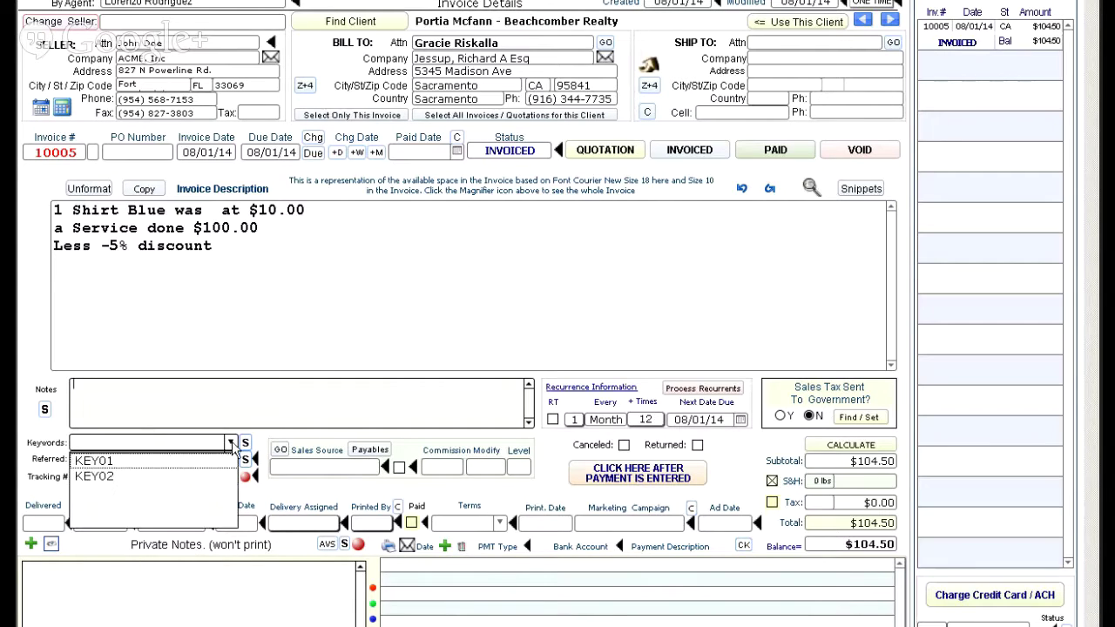
{"action": "left_click", "coordinate": [177, 460]}
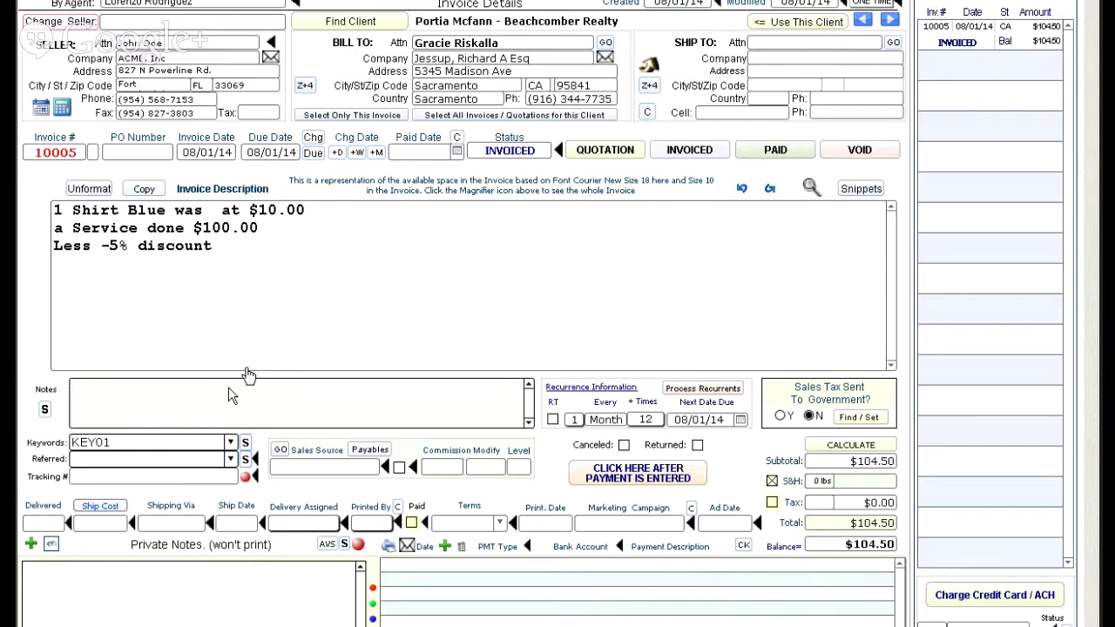
- Assign the keyword KEY02 to the paid Beachcomber Realty invoice
{"action": "key", "text": "ctrl+Down"}
{"action": "left_click", "coordinate": [231, 443]}
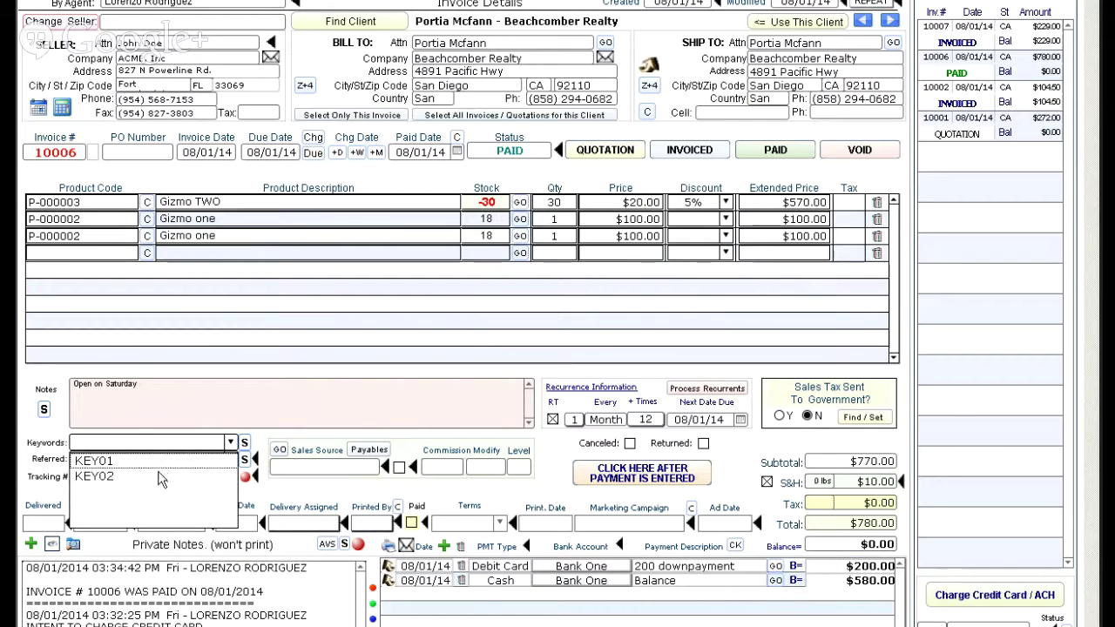
{"action": "left_click", "coordinate": [166, 475]}
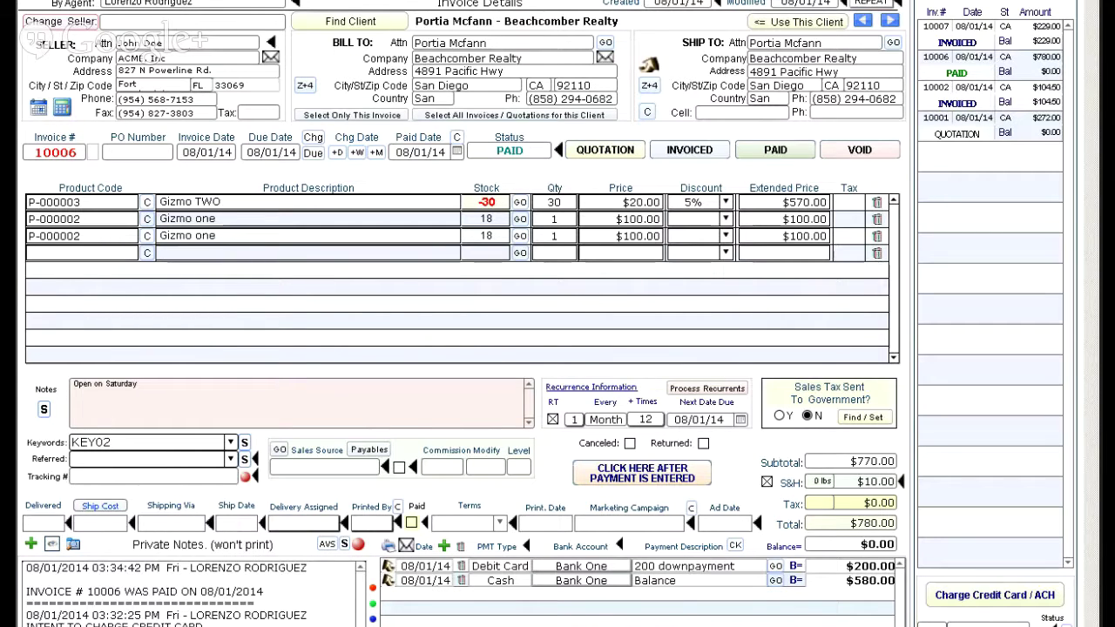
- Search all invoices for the keyword key01 and browse through the matching records
{"action": "key", "text": "ctrl+f"}
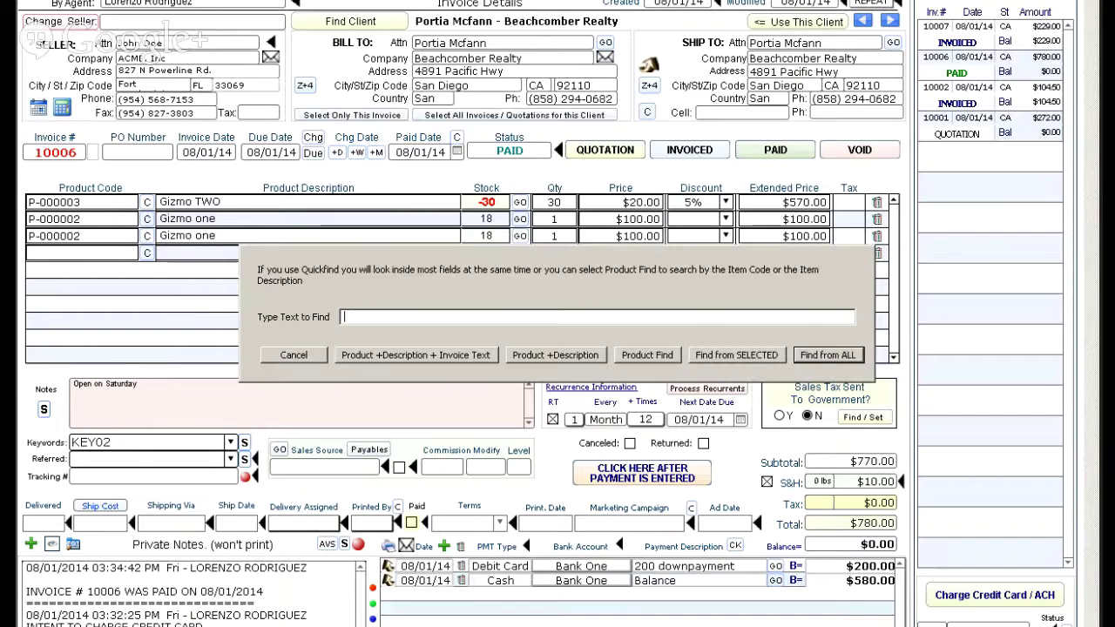
{"action": "type", "text": "key01"}
{"action": "key", "text": "Return"}
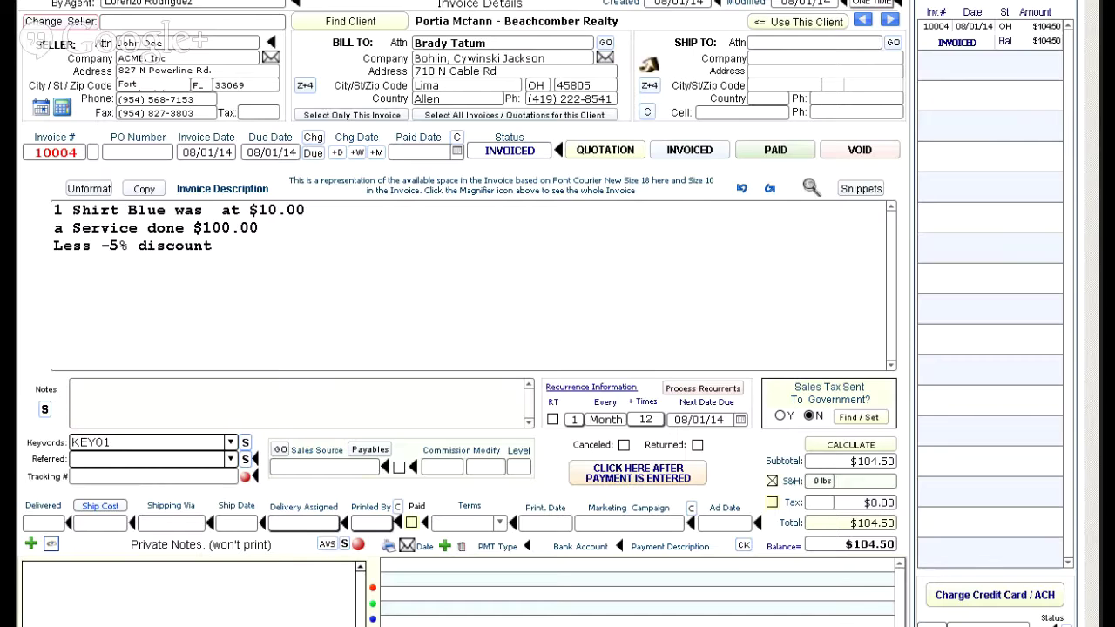
{"action": "key", "text": "ctrl+Down"}
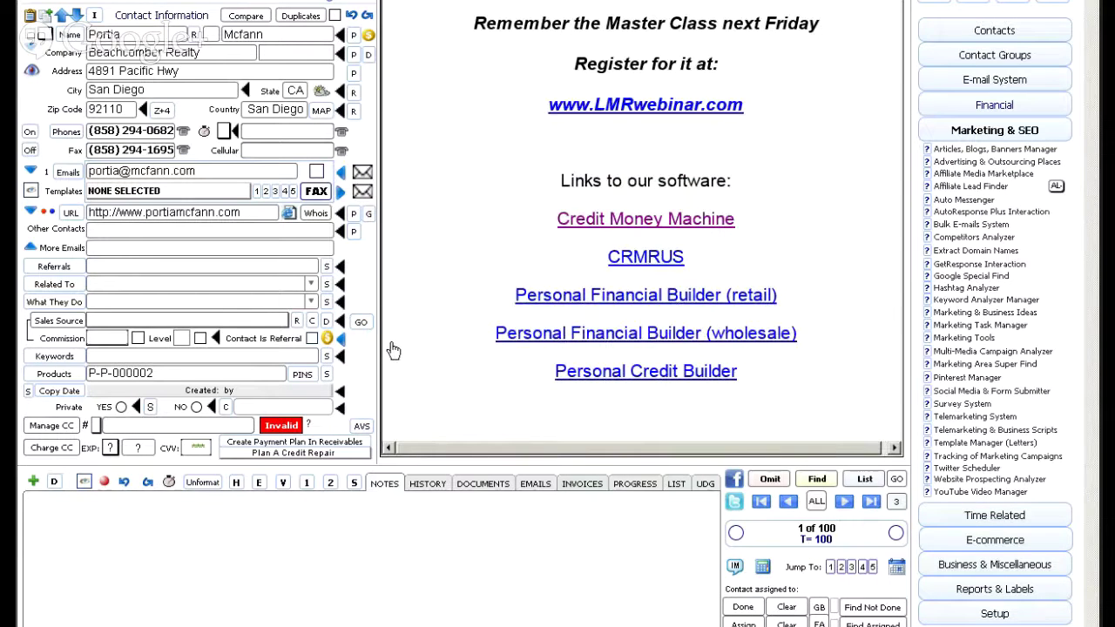
- Flag the Beachcomber Realty contact as a referral source
{"action": "left_click", "coordinate": [844, 502]}
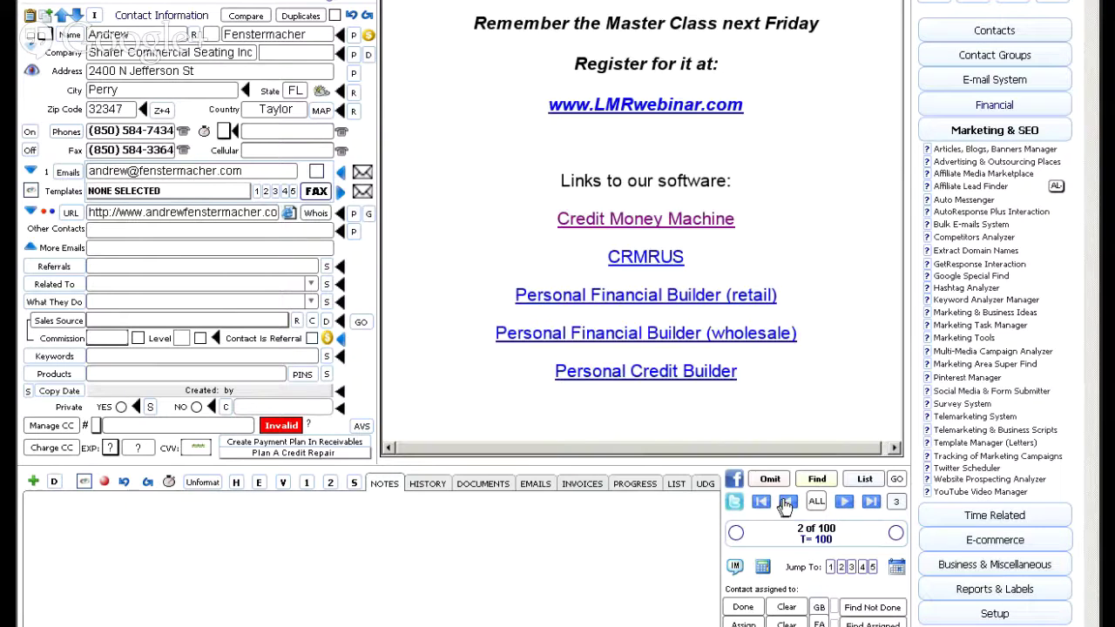
{"action": "left_click", "coordinate": [787, 501]}
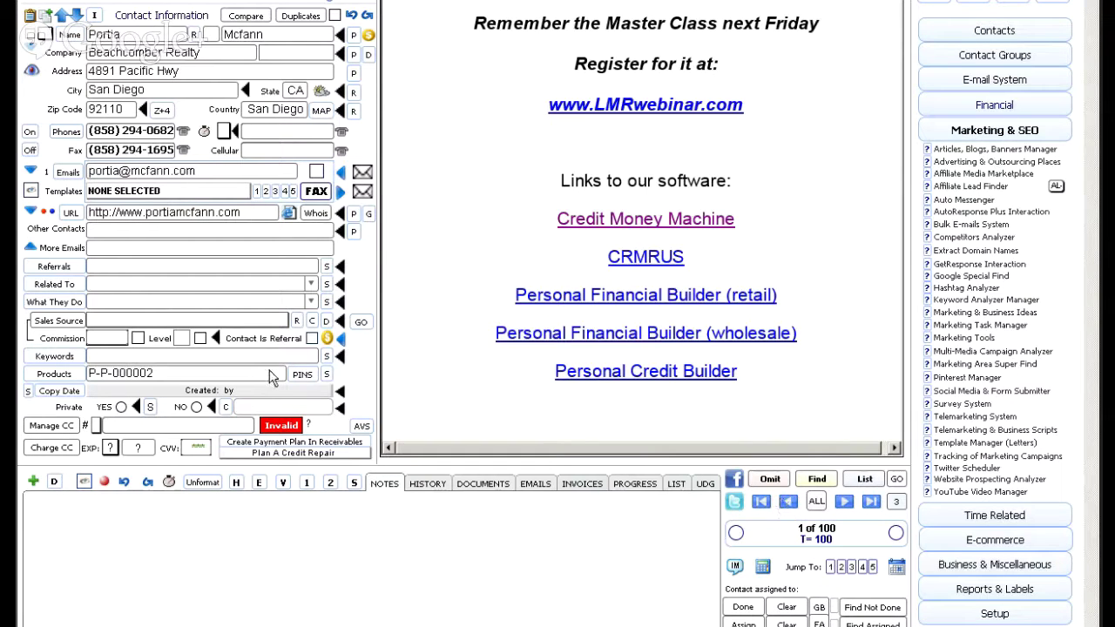
{"action": "left_click", "coordinate": [312, 339]}
{"action": "left_click", "coordinate": [653, 349]}
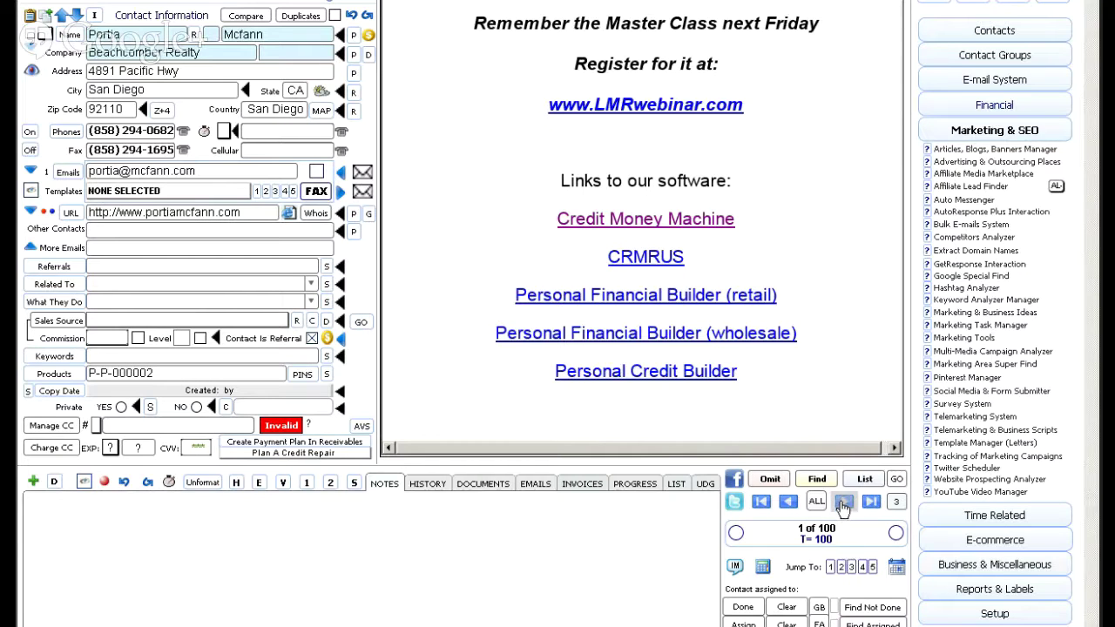
- On the Shafer Commercial Seating contact, set the sales source to the Beachcomber Realty contact with 20% commission at level 1
{"action": "left_click", "coordinate": [842, 504]}
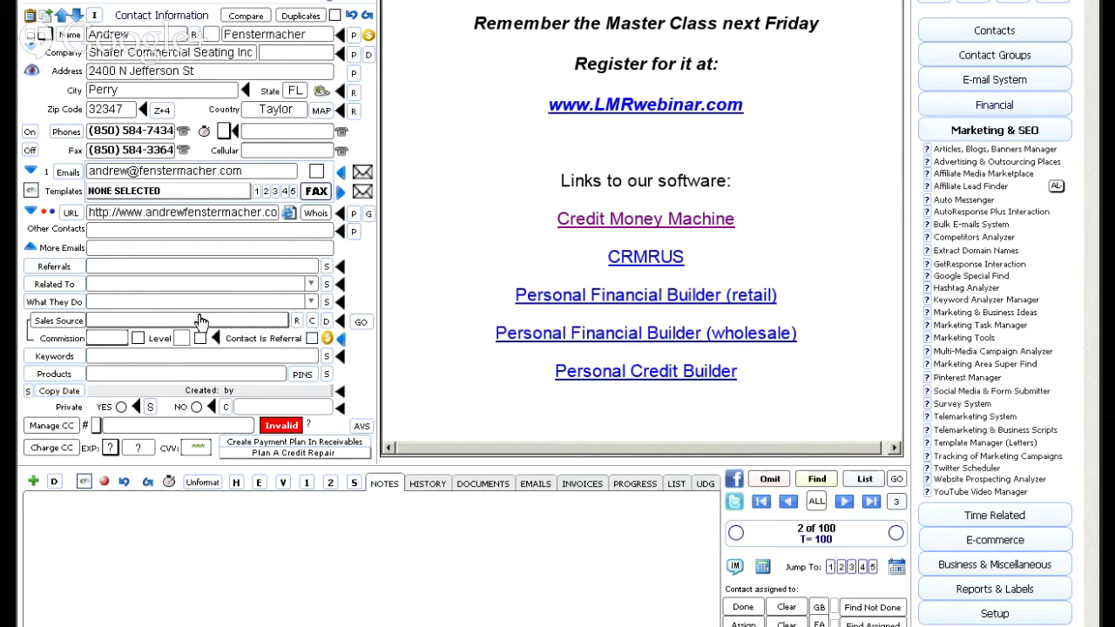
{"action": "left_click", "coordinate": [150, 327]}
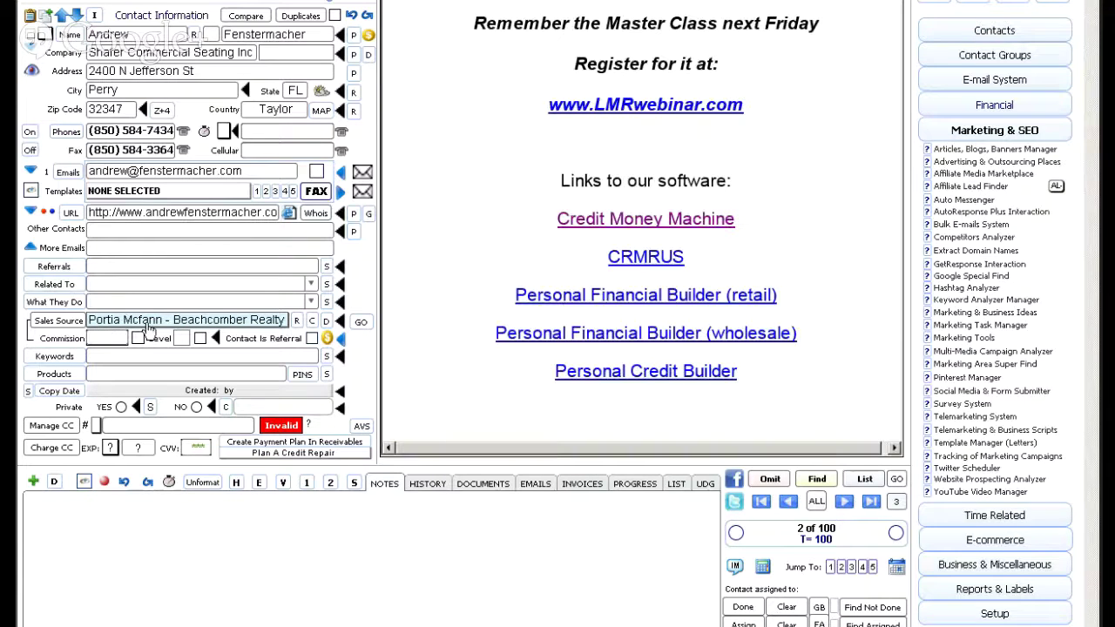
{"action": "left_click", "coordinate": [98, 341]}
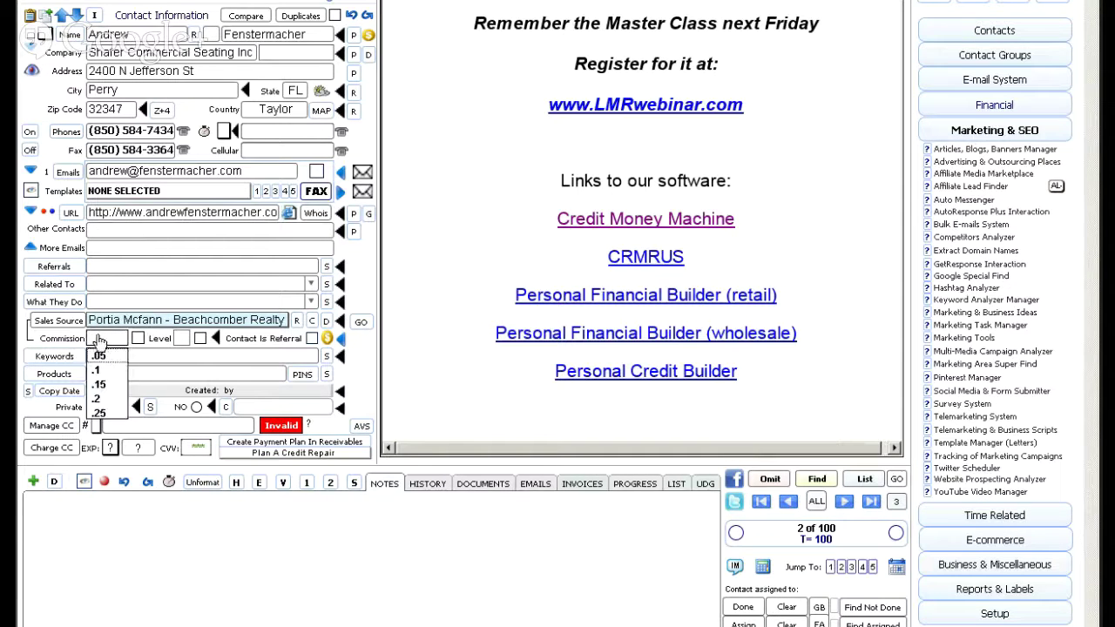
{"action": "left_click", "coordinate": [170, 398]}
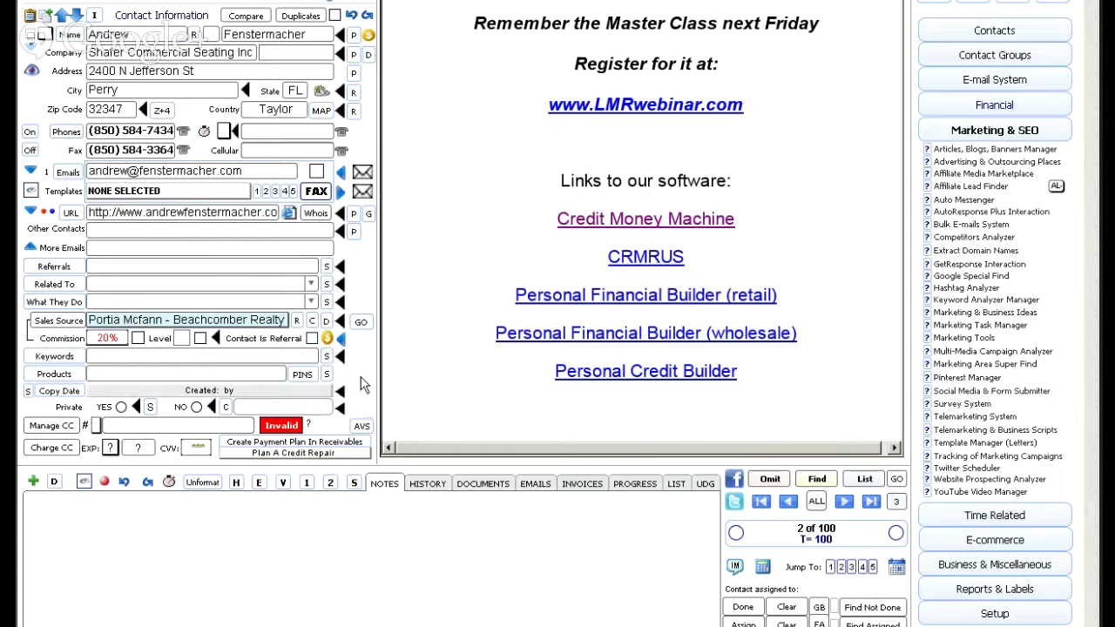
{"action": "left_click", "coordinate": [181, 338]}
{"action": "left_click", "coordinate": [183, 357]}
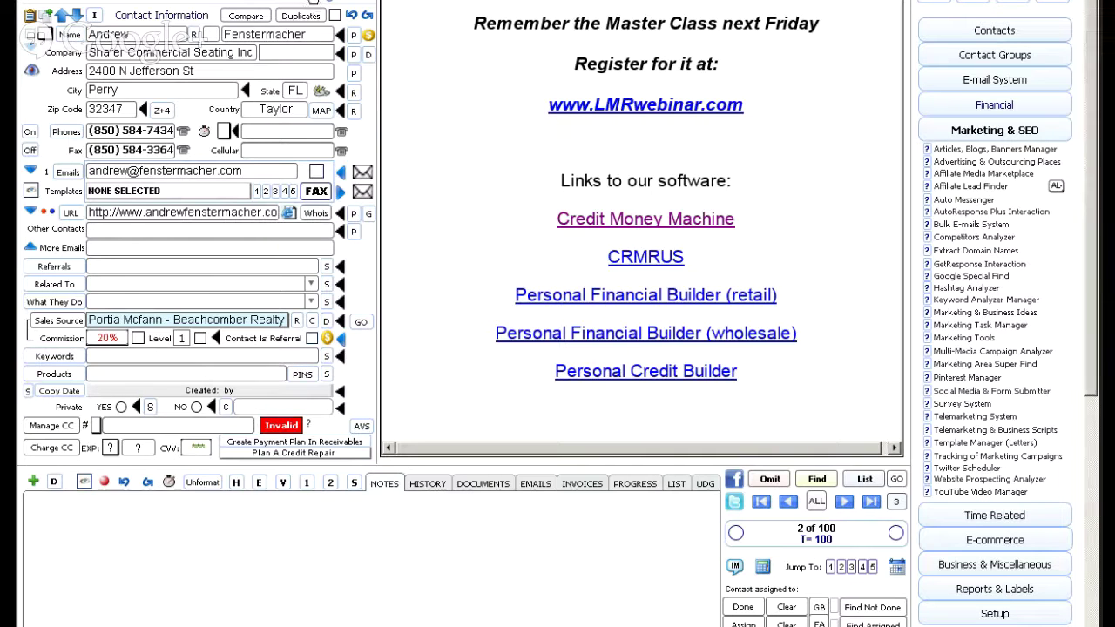
- Record a Cashier's Check payment to Bank One for the full balance of the Shafer Commercial Seating invoice and mark it paid
{"action": "left_click", "coordinate": [315, 1]}
{"action": "key", "text": "Return"}
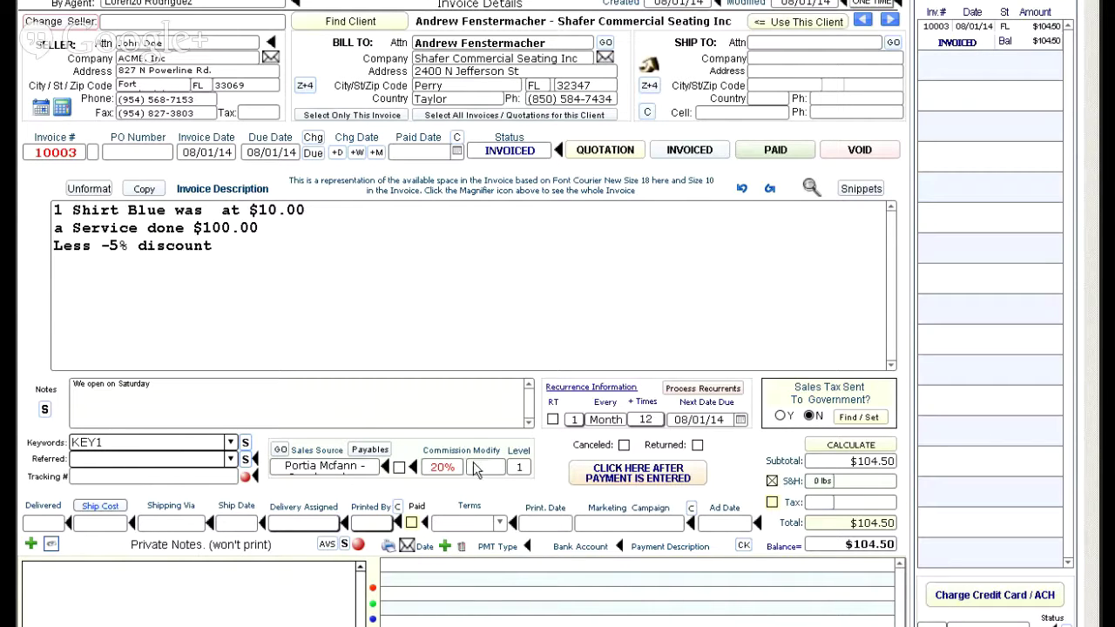
{"action": "left_click", "coordinate": [444, 549]}
{"action": "left_click", "coordinate": [499, 570]}
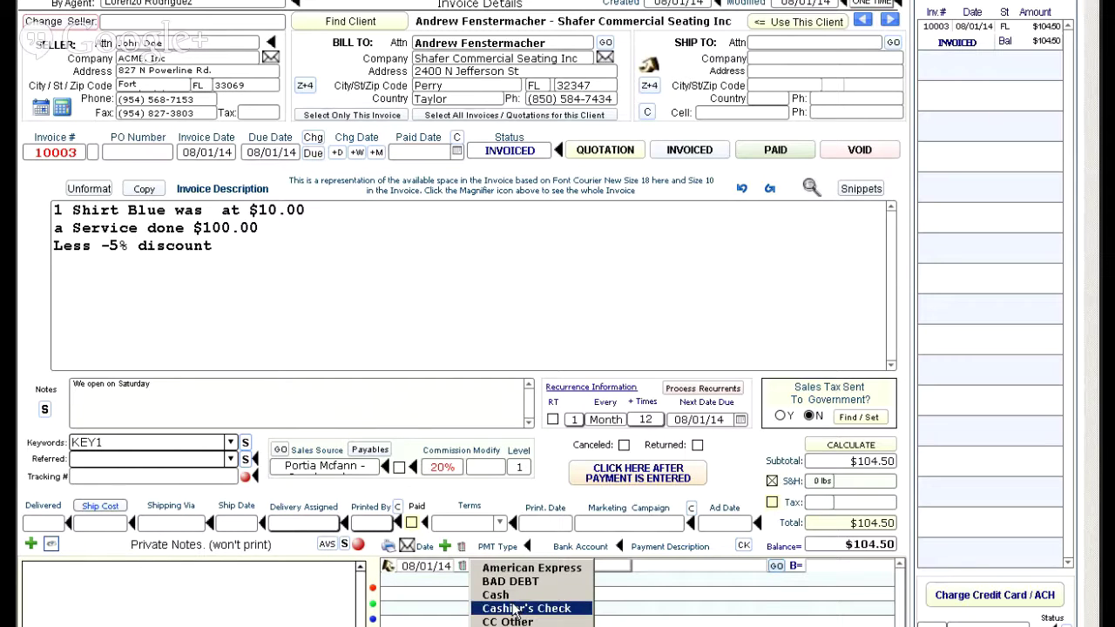
{"action": "left_click", "coordinate": [515, 610]}
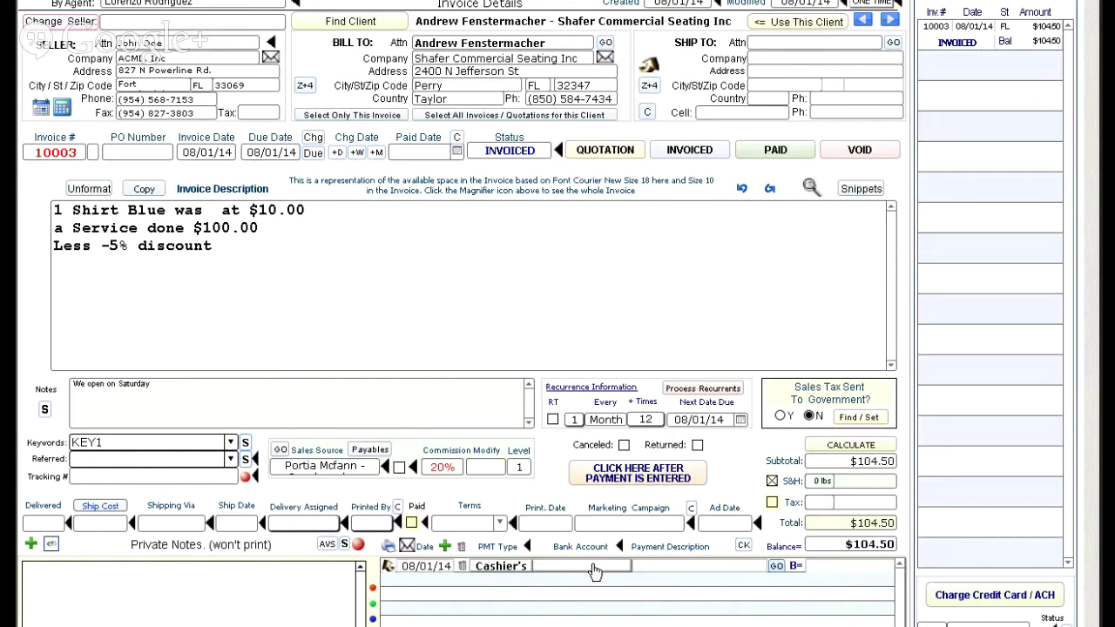
{"action": "left_click", "coordinate": [597, 569]}
{"action": "left_click", "coordinate": [597, 569]}
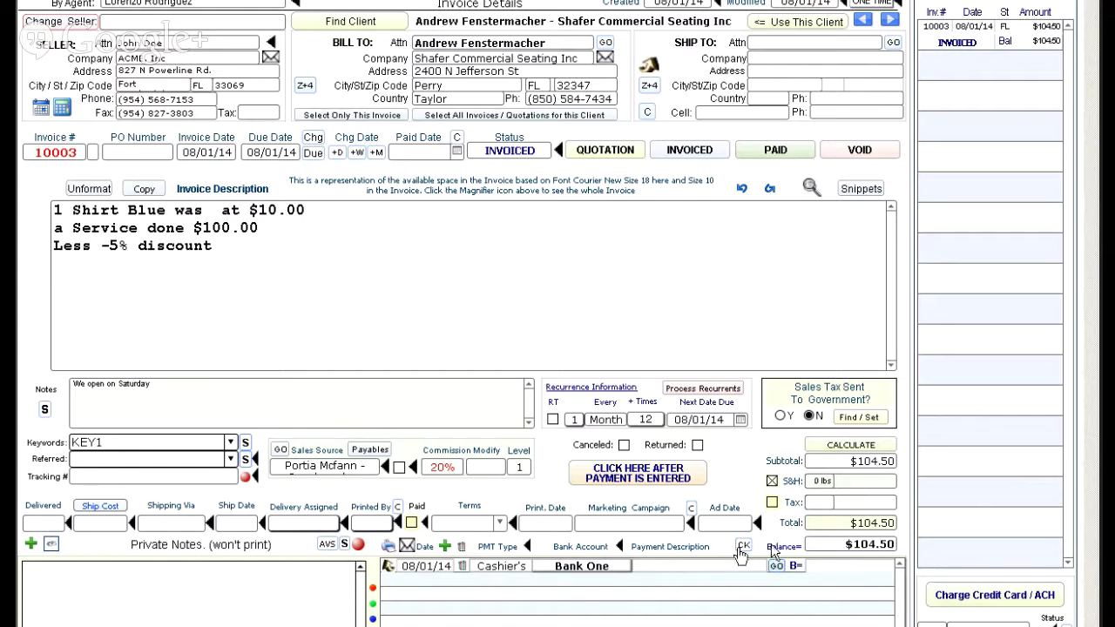
{"action": "left_click", "coordinate": [795, 567]}
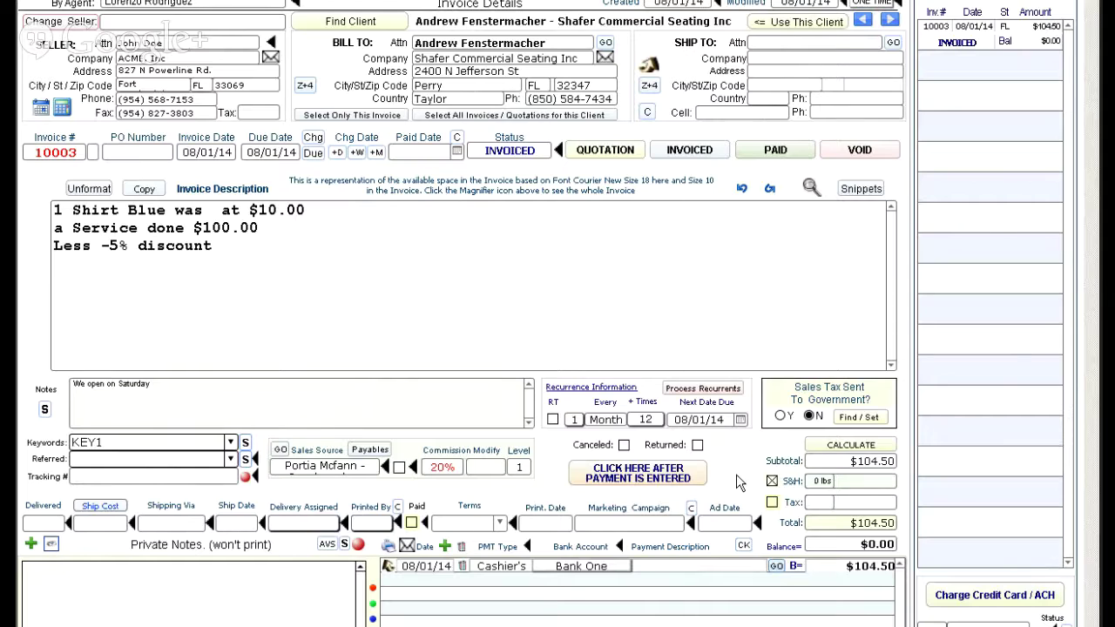
{"action": "left_click", "coordinate": [775, 150]}
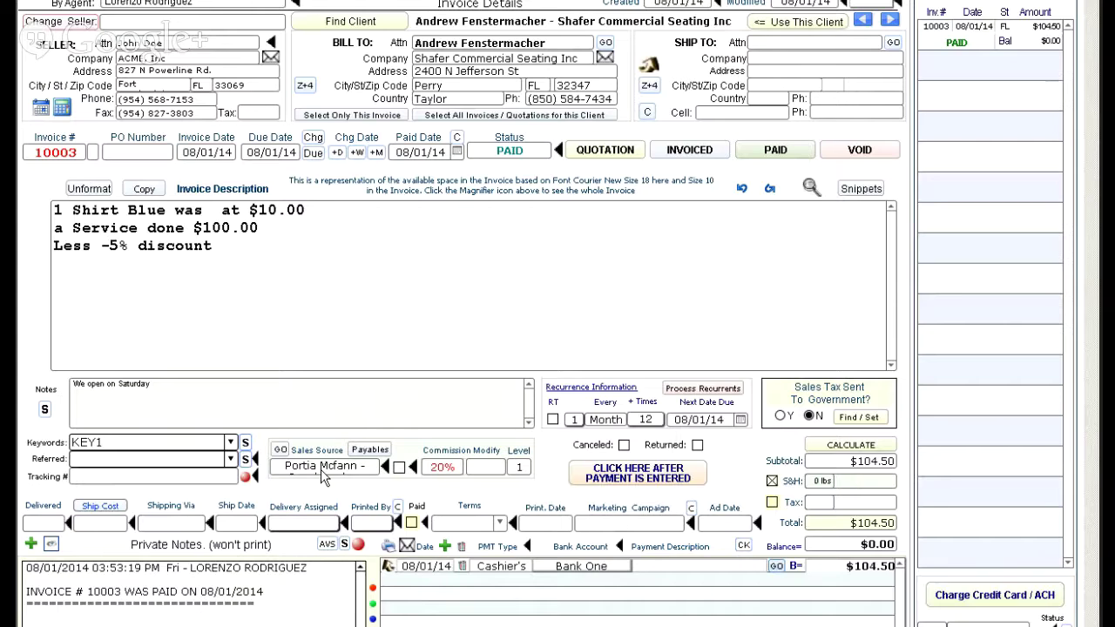
- Open the commission payable linked to the paid invoice and examine its check memo
{"action": "left_click", "coordinate": [378, 457]}
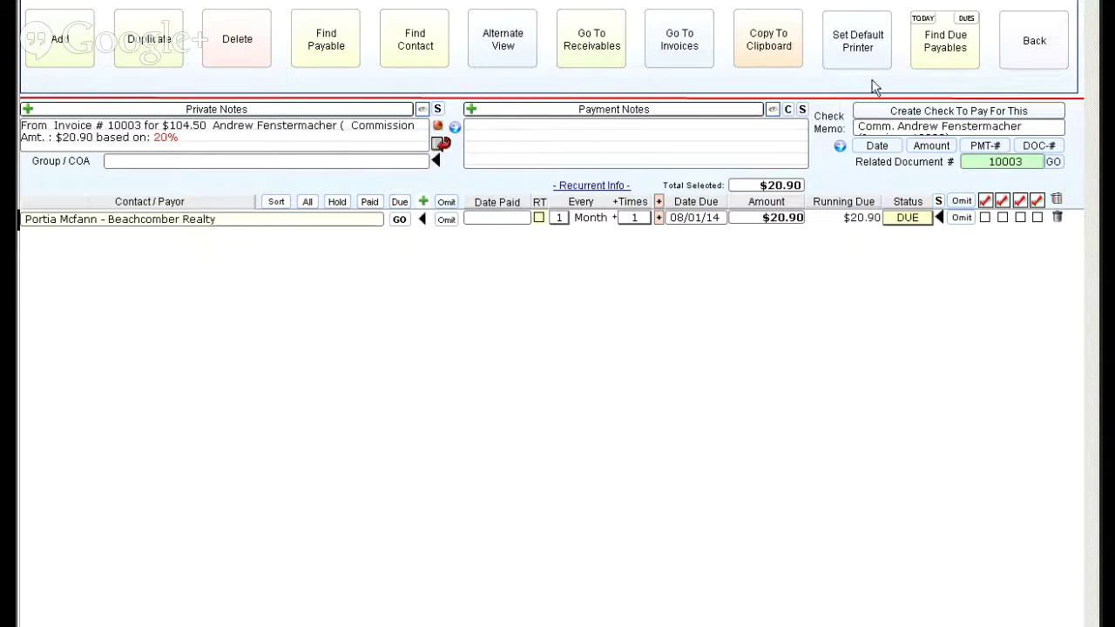
{"action": "left_click", "coordinate": [874, 132]}
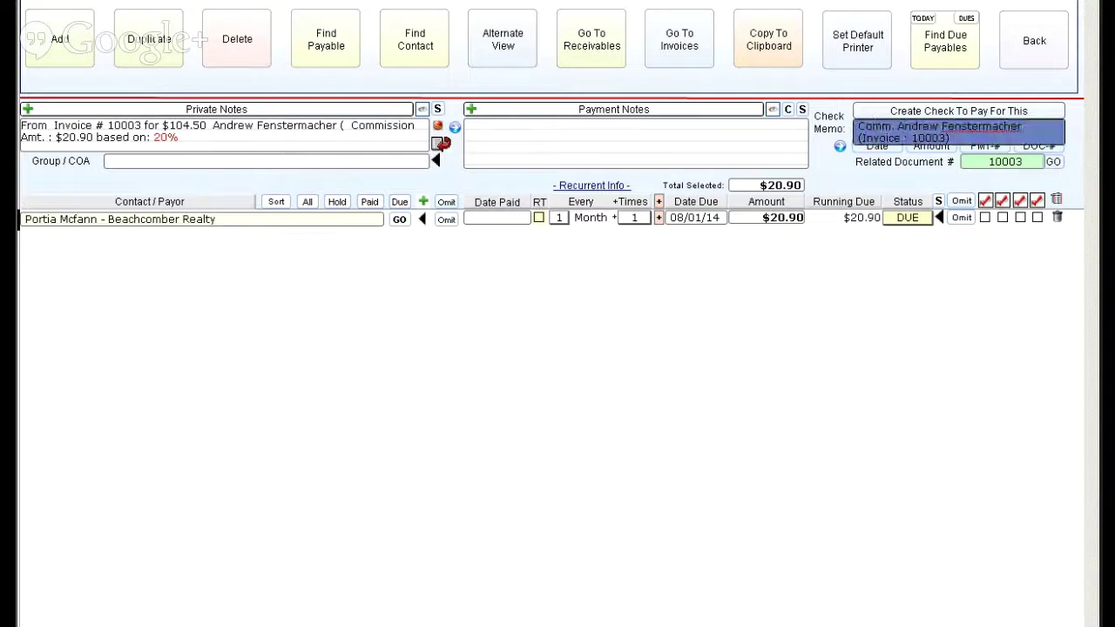
{"action": "left_click", "coordinate": [874, 136]}
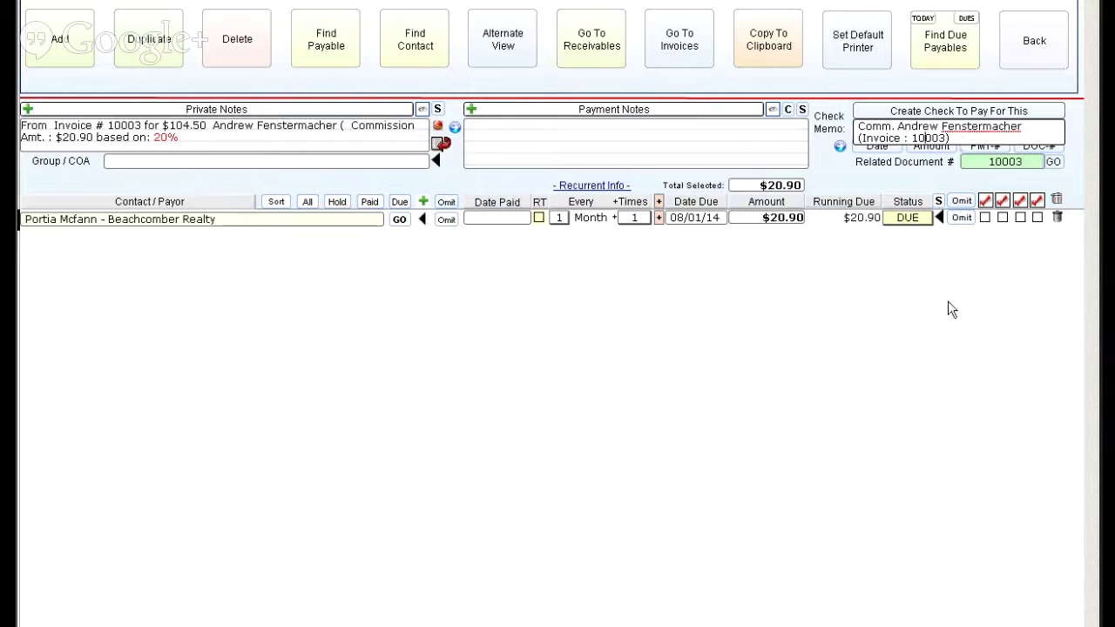
{"action": "left_click", "coordinate": [943, 338]}
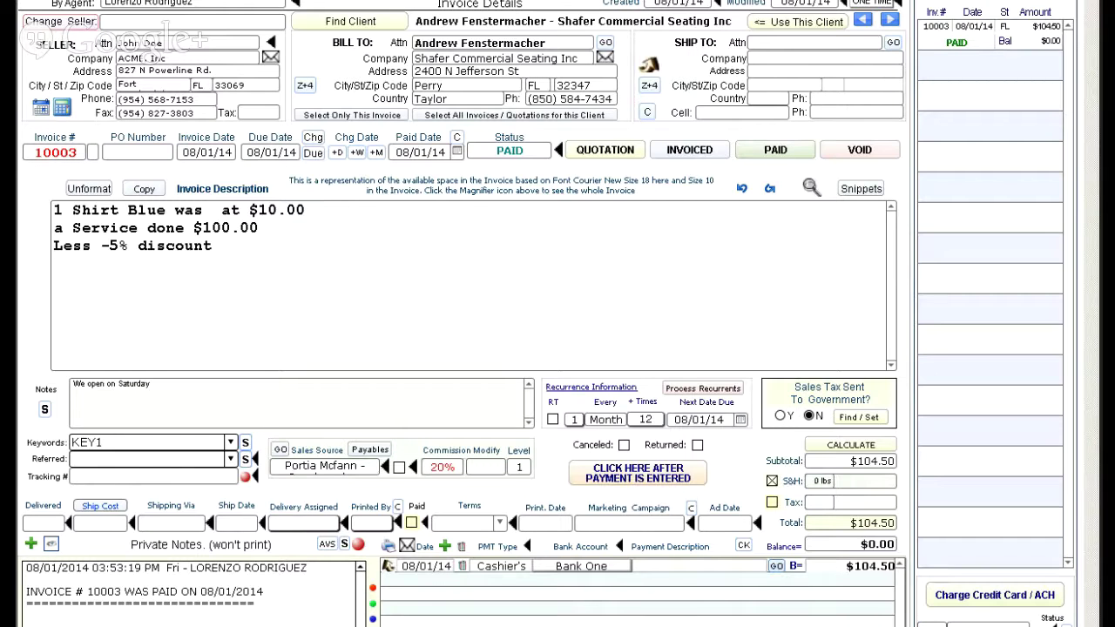
- Open the payment's deposit in the bank register, add a blank check entry, and return to the invoice belonging to the deposit
{"action": "left_click", "coordinate": [777, 567]}
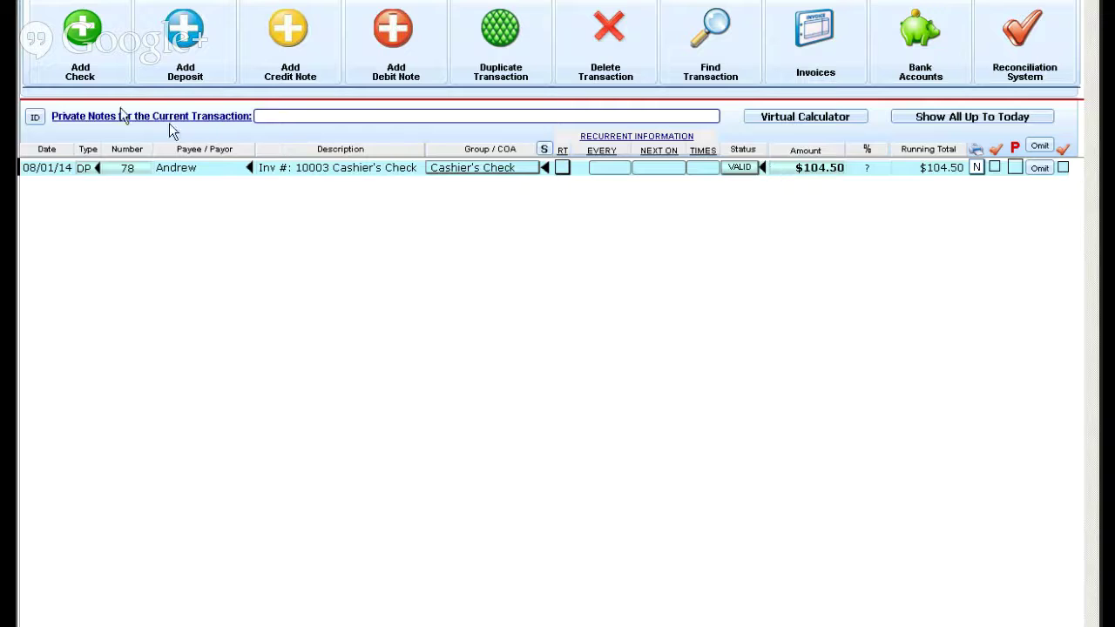
{"action": "left_click", "coordinate": [80, 33]}
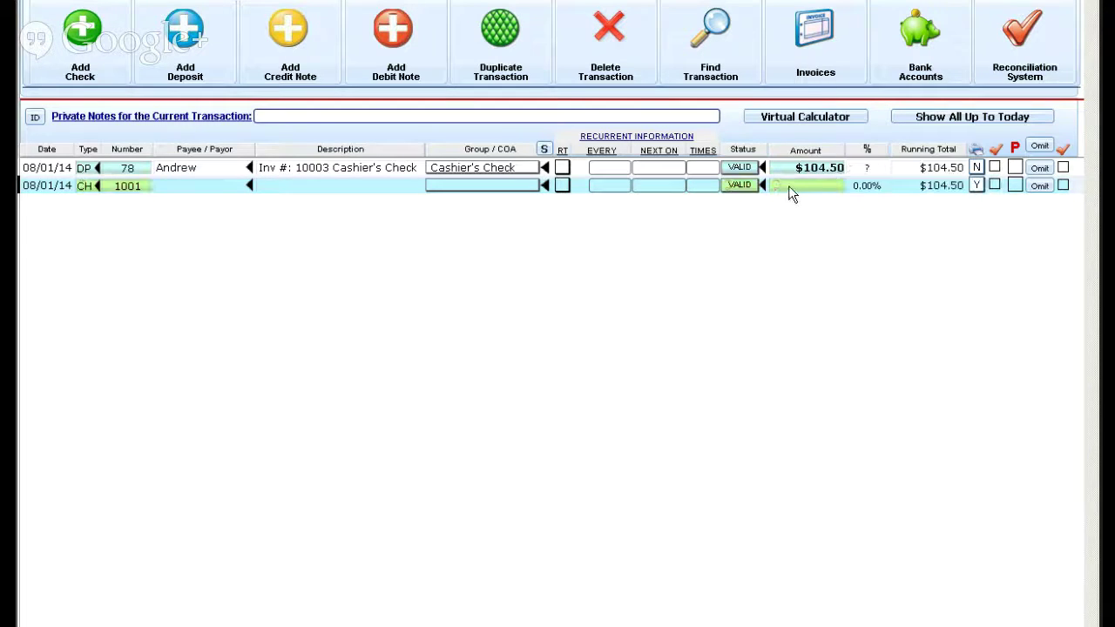
{"action": "left_click", "coordinate": [365, 169]}
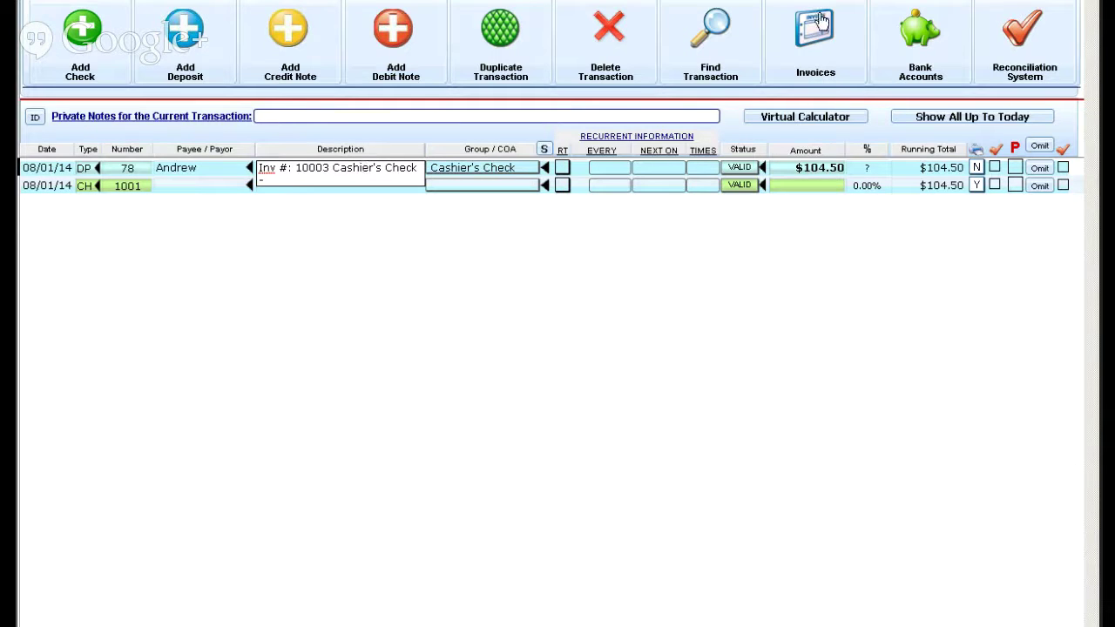
{"action": "left_click", "coordinate": [815, 24]}
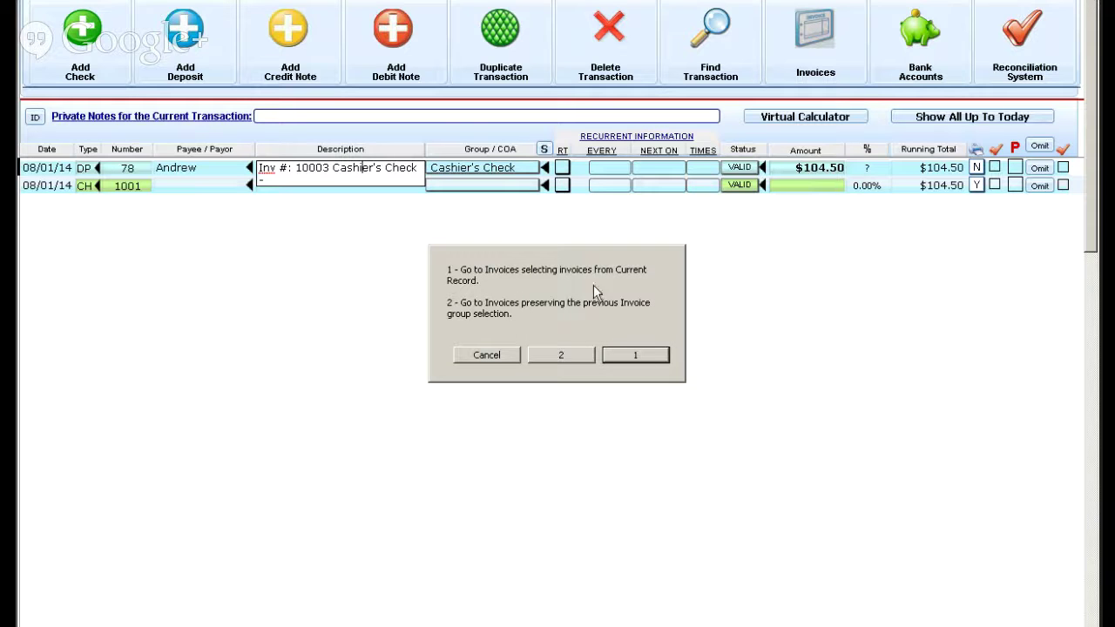
{"action": "left_click", "coordinate": [635, 355]}
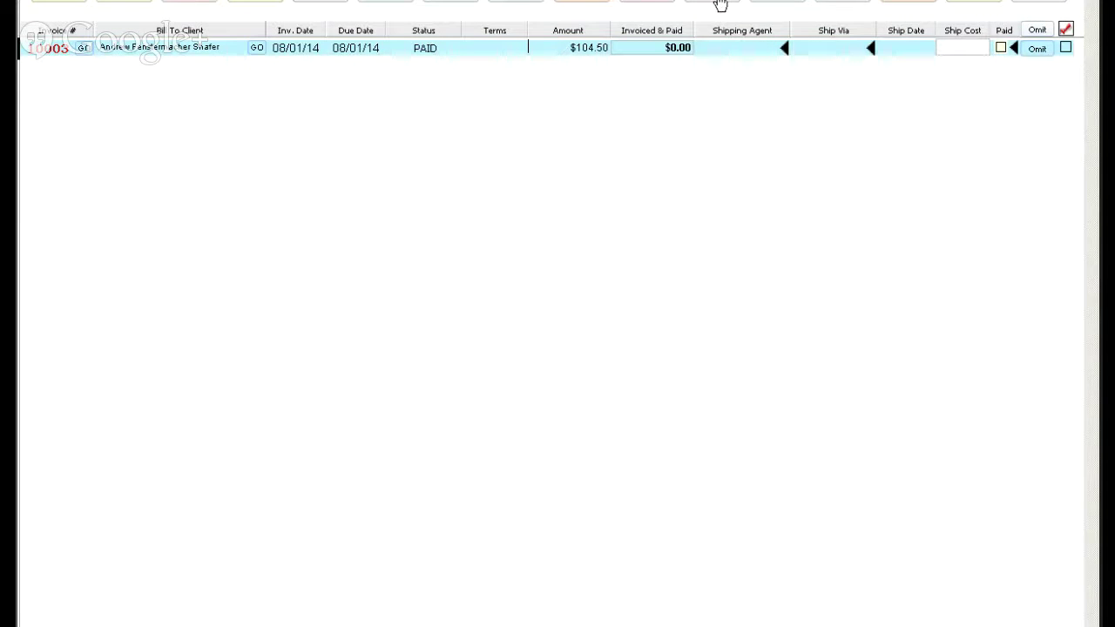
- Browse the envelope layouts for the invoice recipients and return to the list of all invoices
{"action": "left_click", "coordinate": [782, 4]}
{"action": "left_click", "coordinate": [739, 5]}
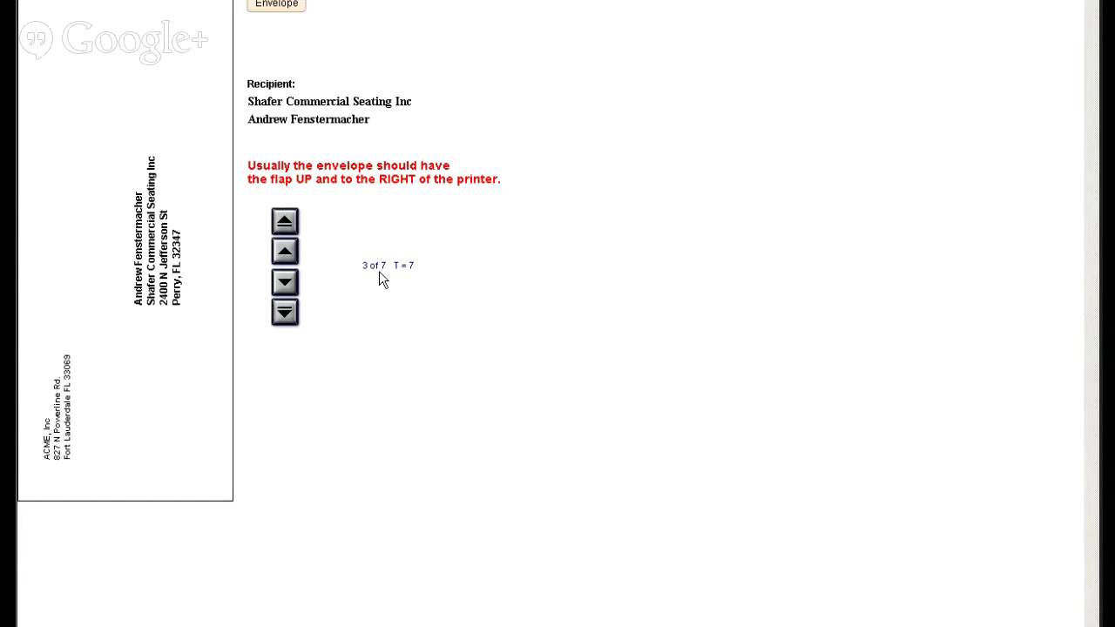
{"action": "left_click", "coordinate": [287, 285]}
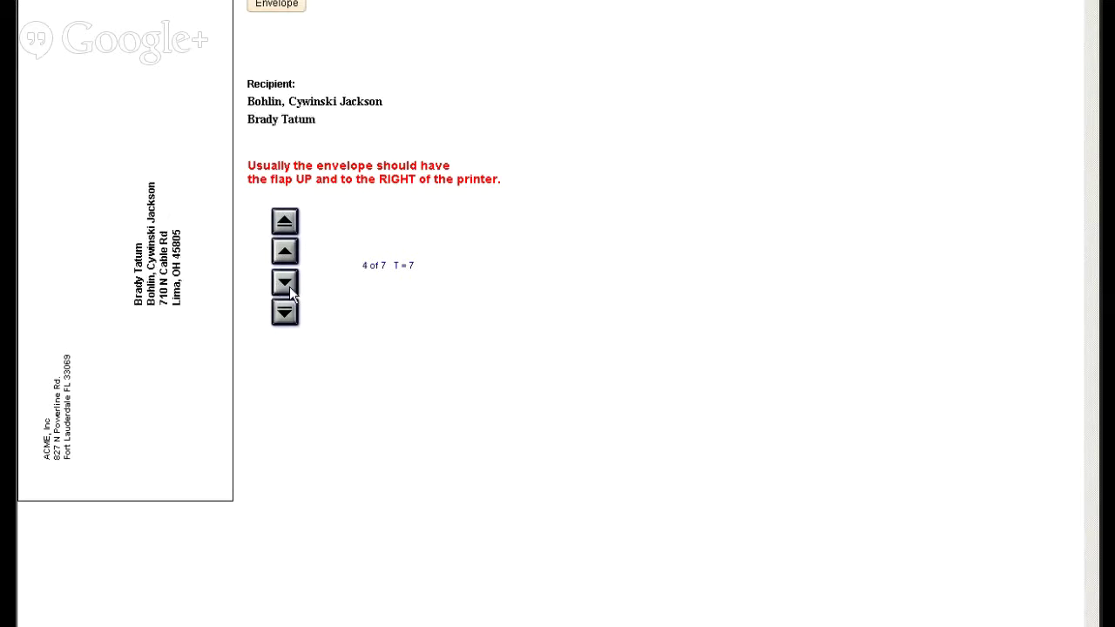
{"action": "left_click", "coordinate": [289, 287]}
{"action": "left_click", "coordinate": [290, 287]}
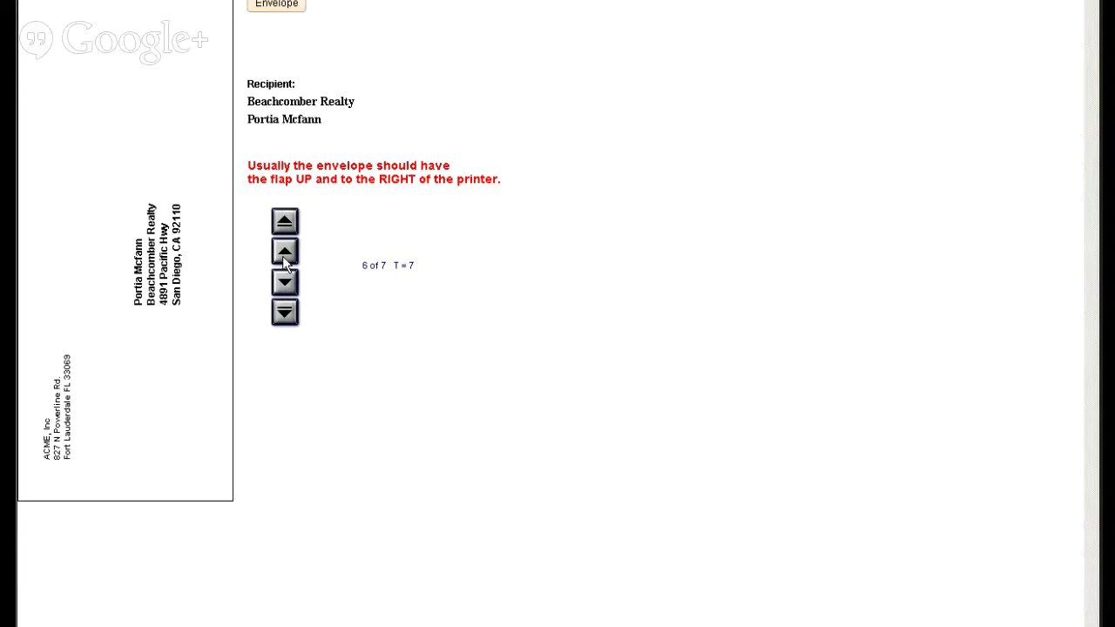
{"action": "left_click", "coordinate": [284, 258]}
{"action": "left_click", "coordinate": [284, 258]}
{"action": "left_click", "coordinate": [284, 258]}
{"action": "left_click", "coordinate": [284, 258]}
{"action": "left_click", "coordinate": [575, 2]}
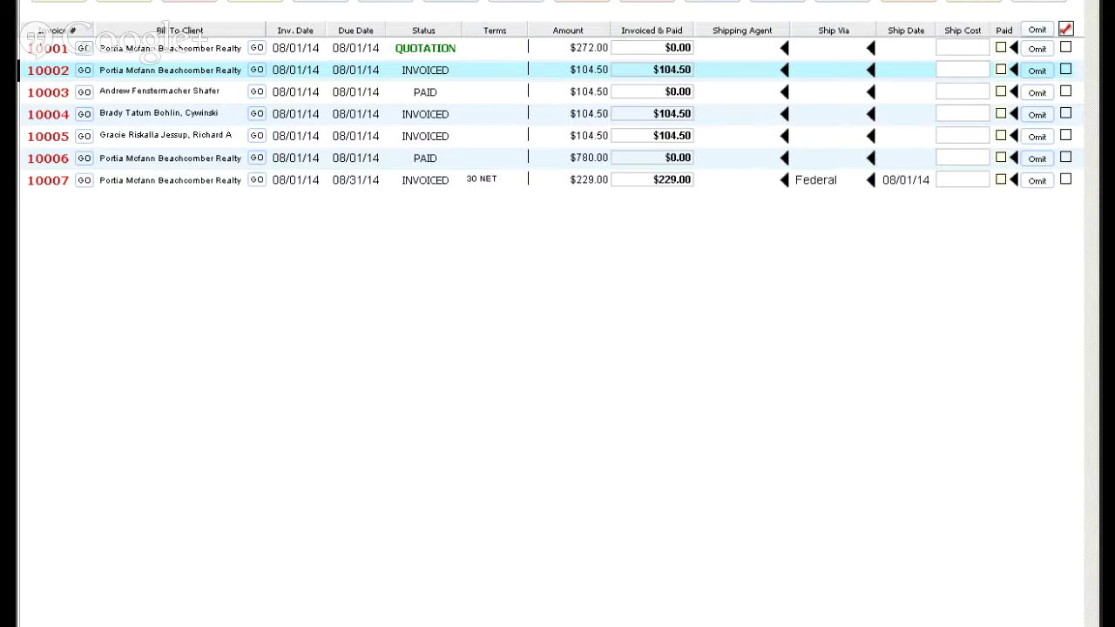
- Open the invoice reports, set the scope to Selected, and preview the Invoice List sample
{"action": "left_click", "coordinate": [641, 2]}
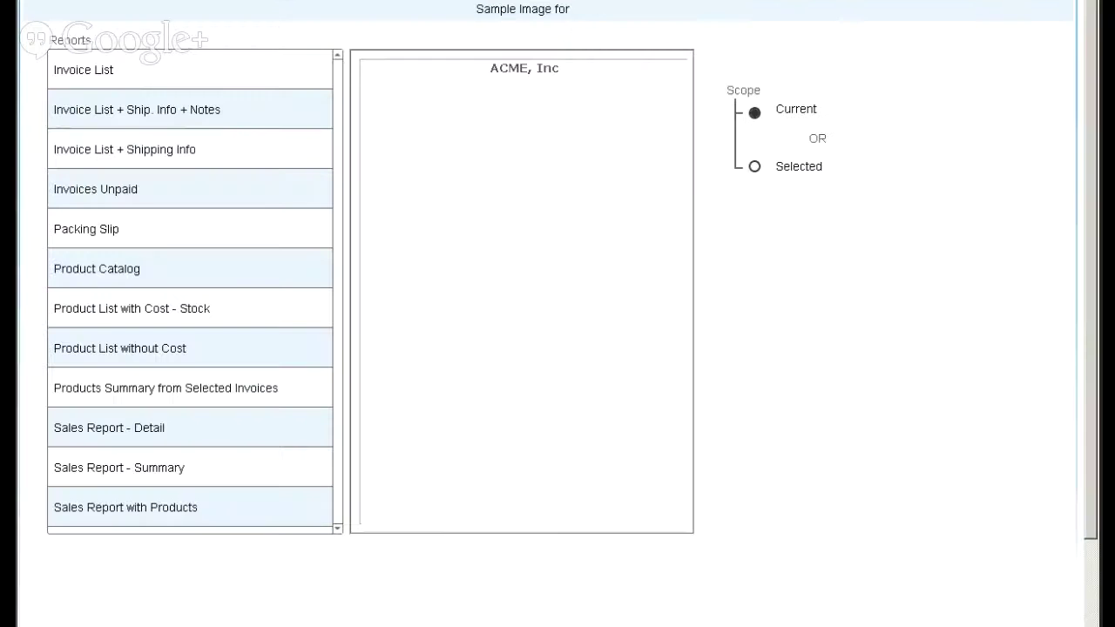
{"action": "left_click", "coordinate": [755, 167]}
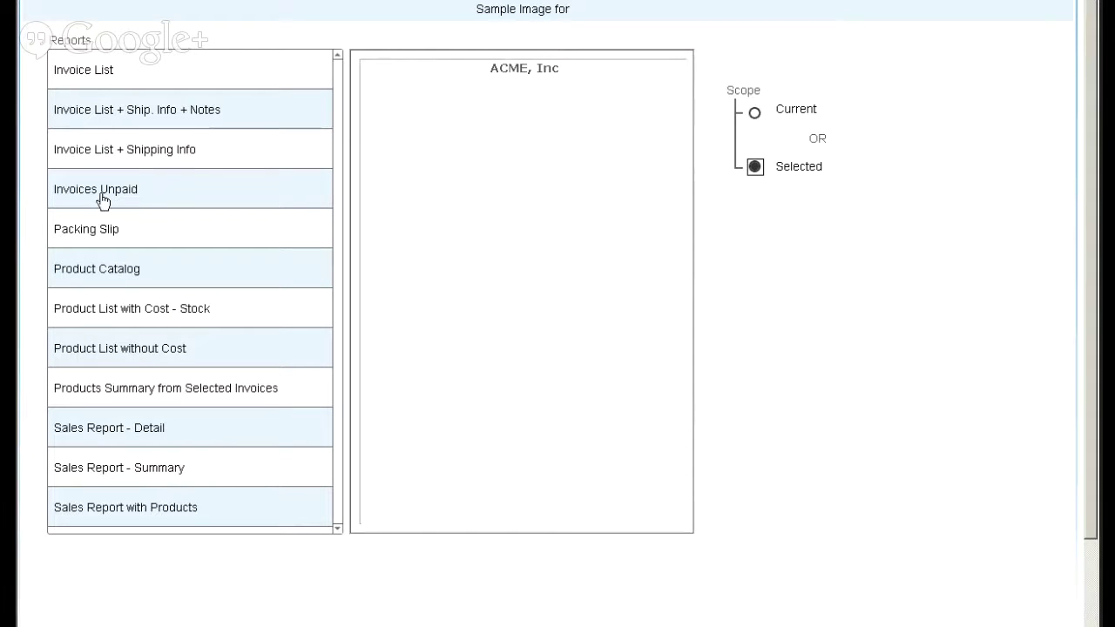
{"action": "left_click", "coordinate": [99, 111]}
{"action": "left_click", "coordinate": [95, 68]}
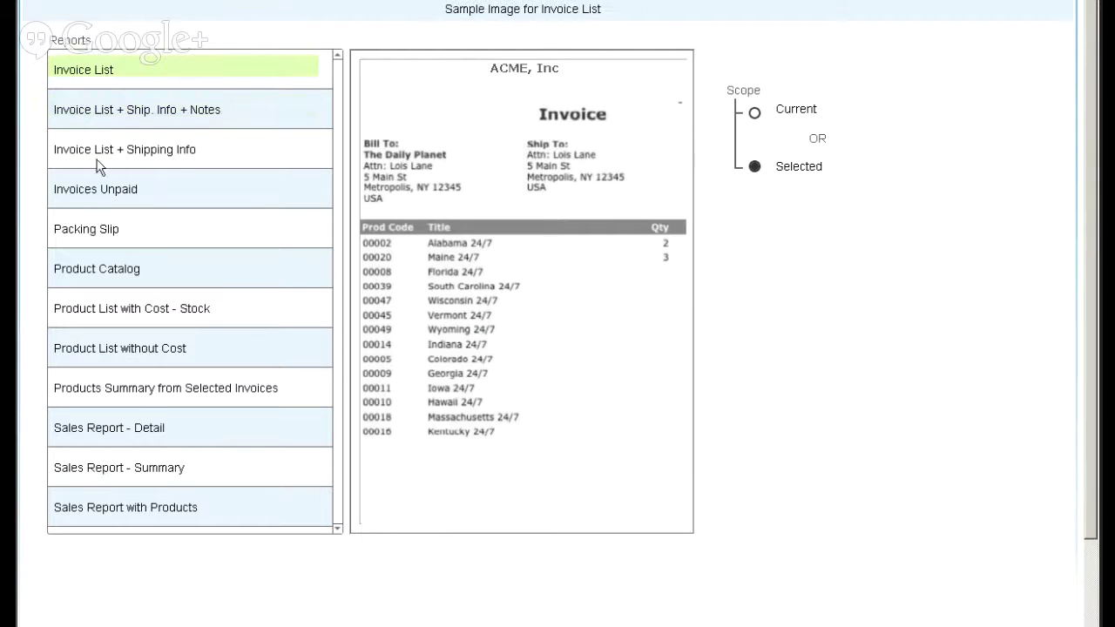
- Preview the samples for Sales Report - Detail, Sales Report - Summary and Products Summary from Selected Invoices
{"action": "left_click", "coordinate": [97, 431]}
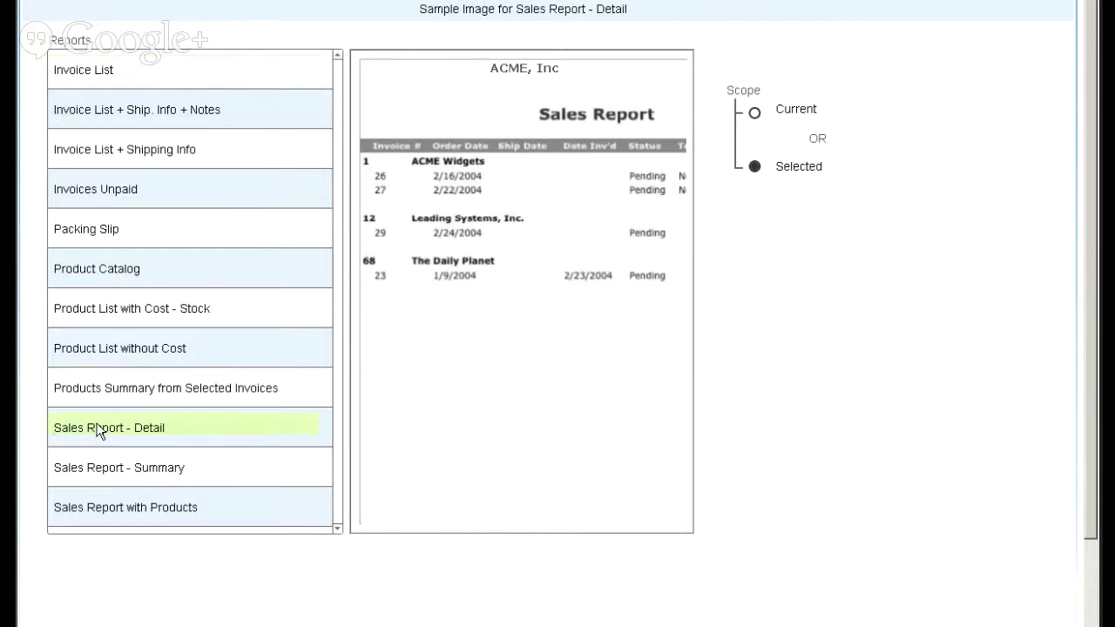
{"action": "left_click", "coordinate": [116, 476]}
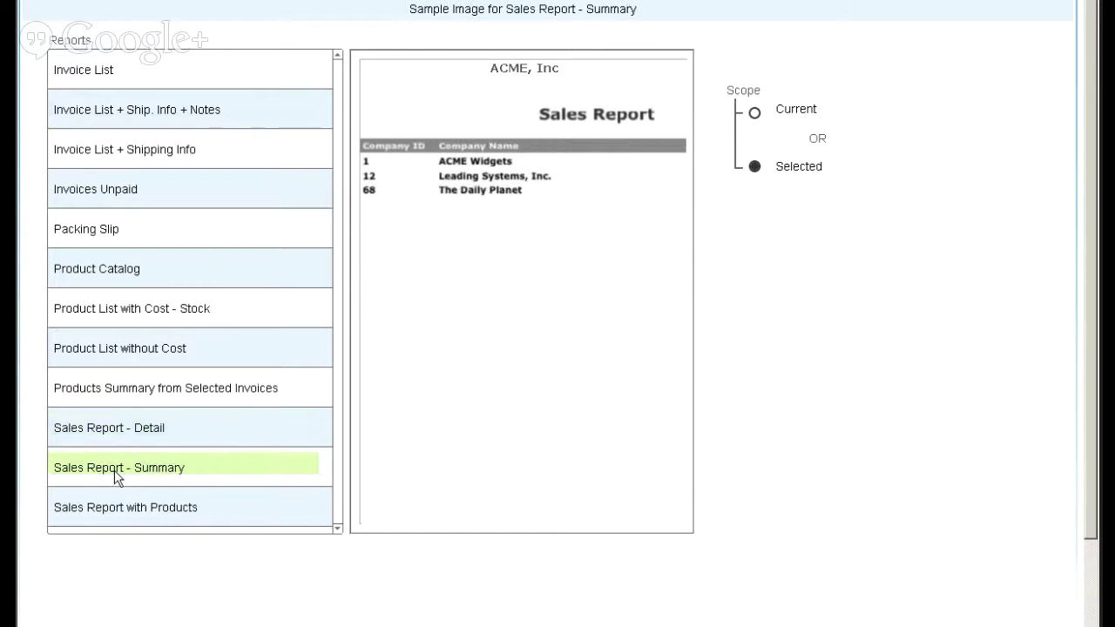
{"action": "left_click", "coordinate": [135, 494]}
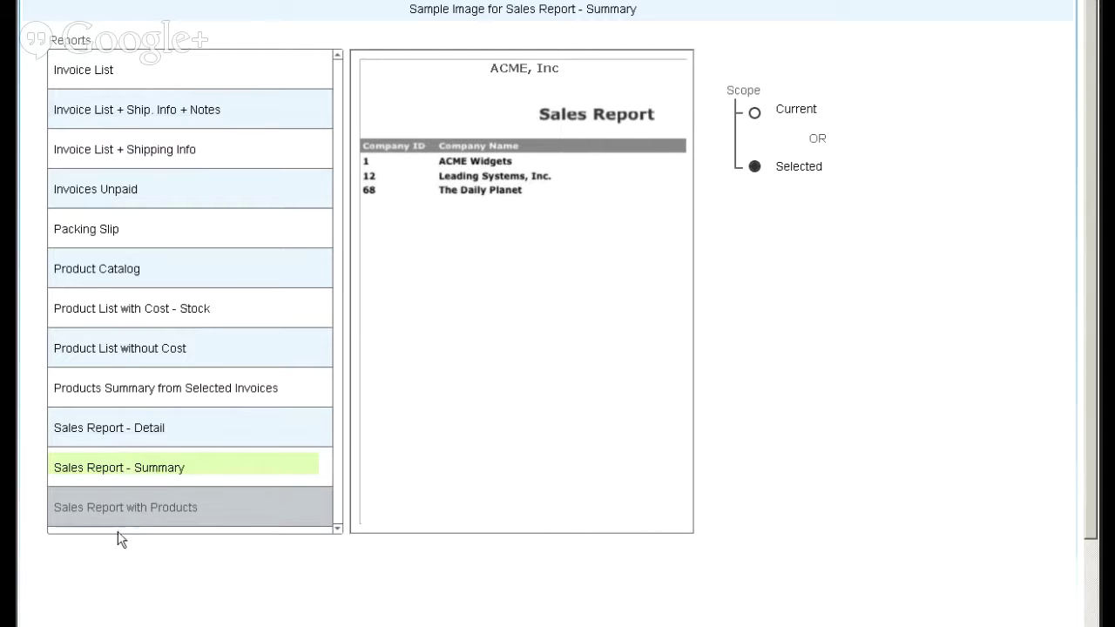
{"action": "left_click", "coordinate": [108, 471]}
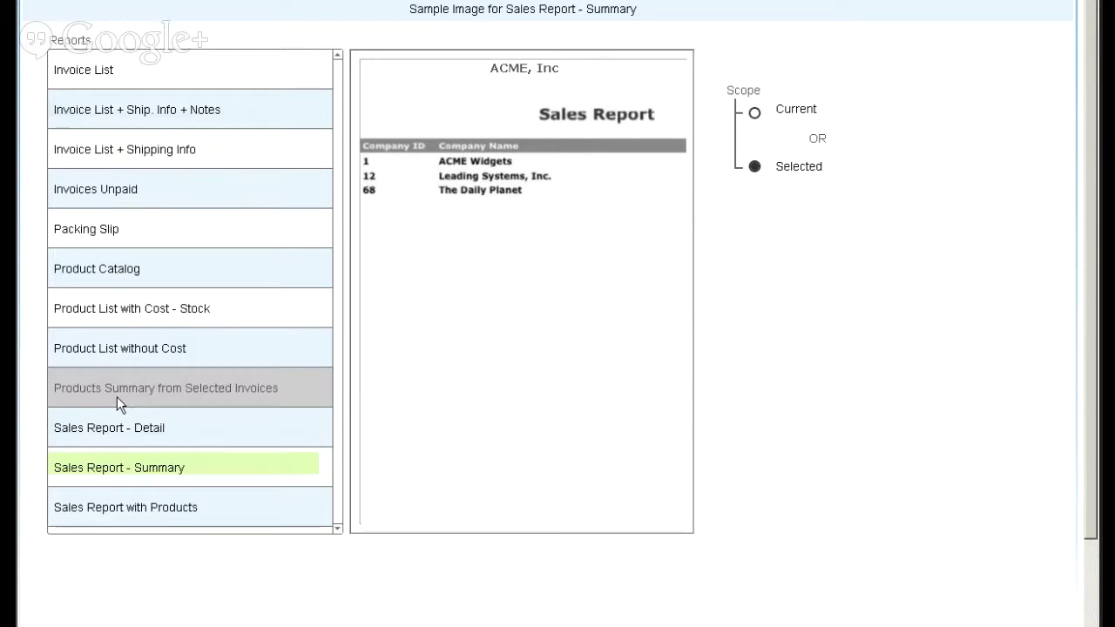
{"action": "left_click", "coordinate": [183, 388]}
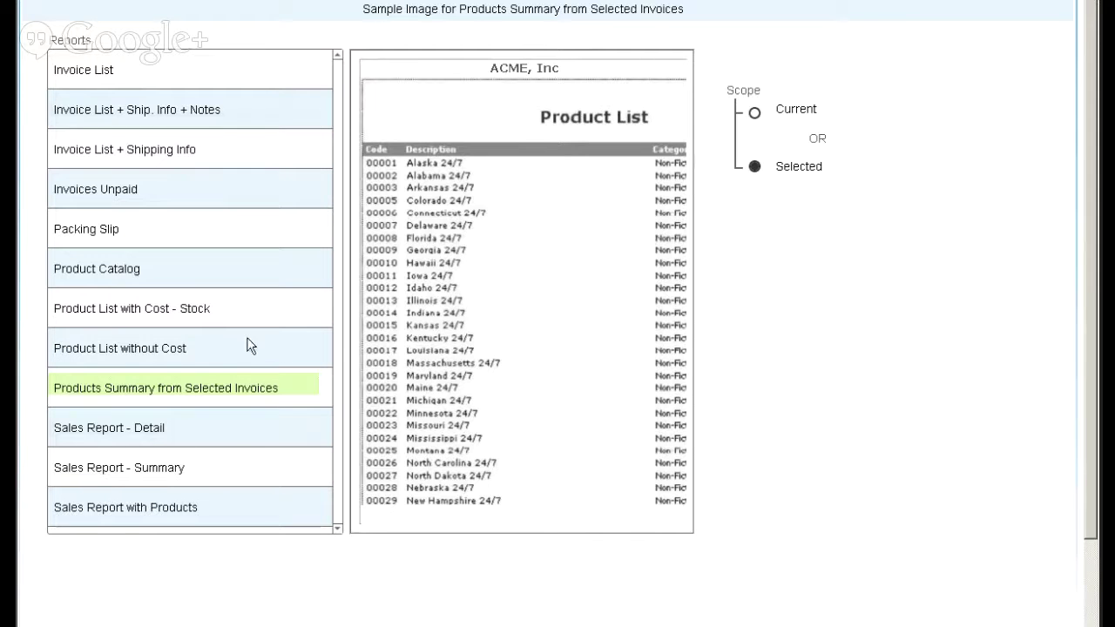
- Preview the samples for Product List without Cost, Product List with Cost - Stock and Product Catalog
{"action": "left_click", "coordinate": [137, 359]}
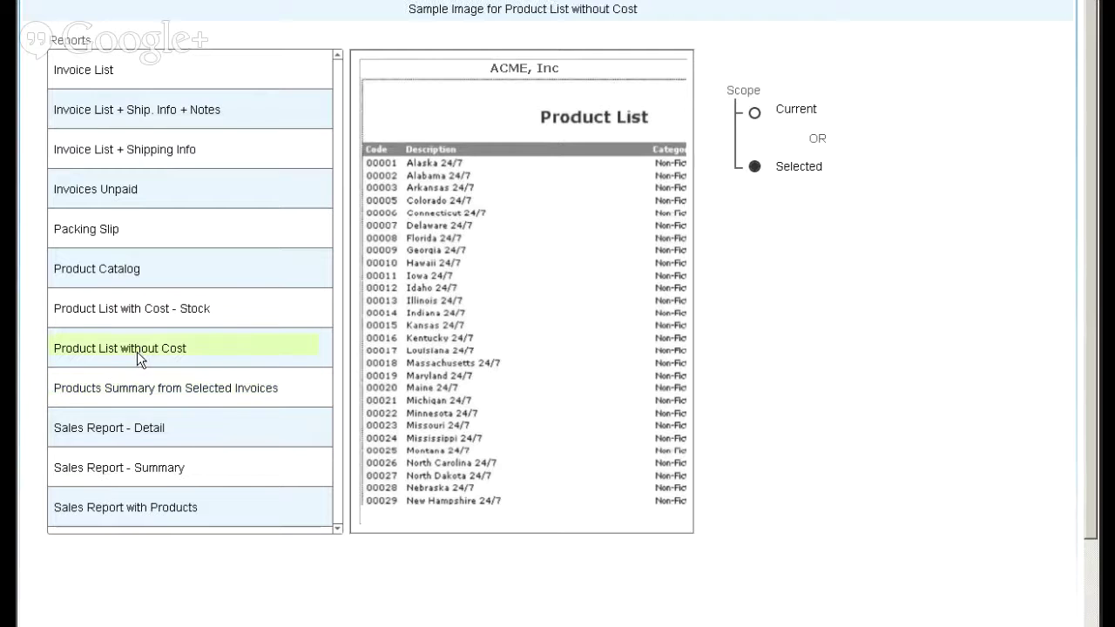
{"action": "left_click", "coordinate": [139, 302]}
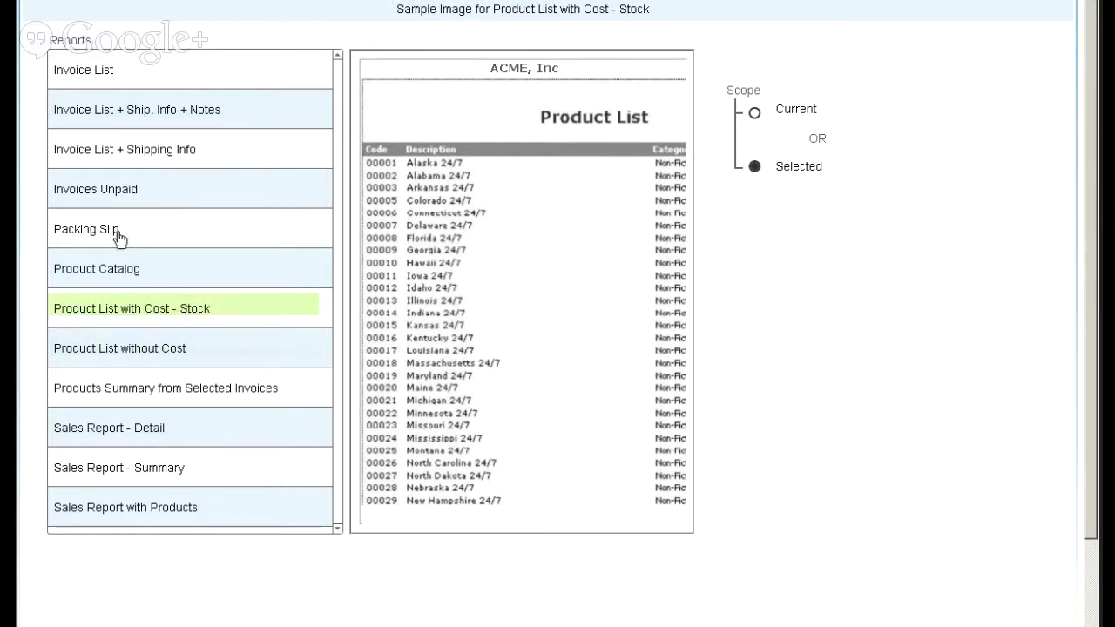
{"action": "left_click", "coordinate": [113, 272]}
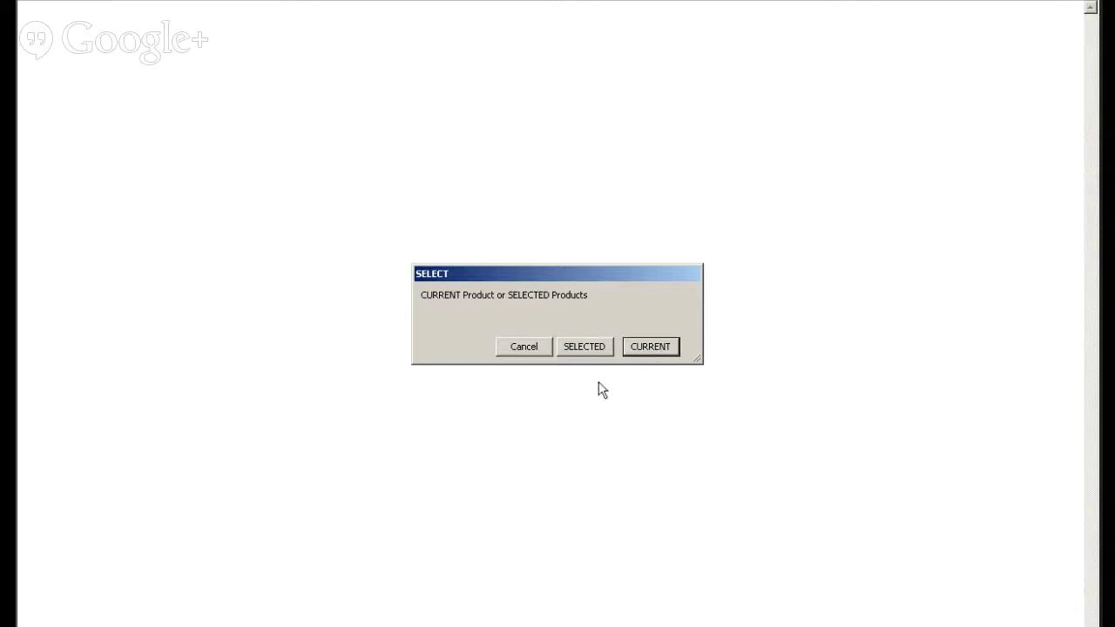
- Set up a printed catalog of the selected products with four per page, and cancel it at the print settings
{"action": "left_click", "coordinate": [583, 346]}
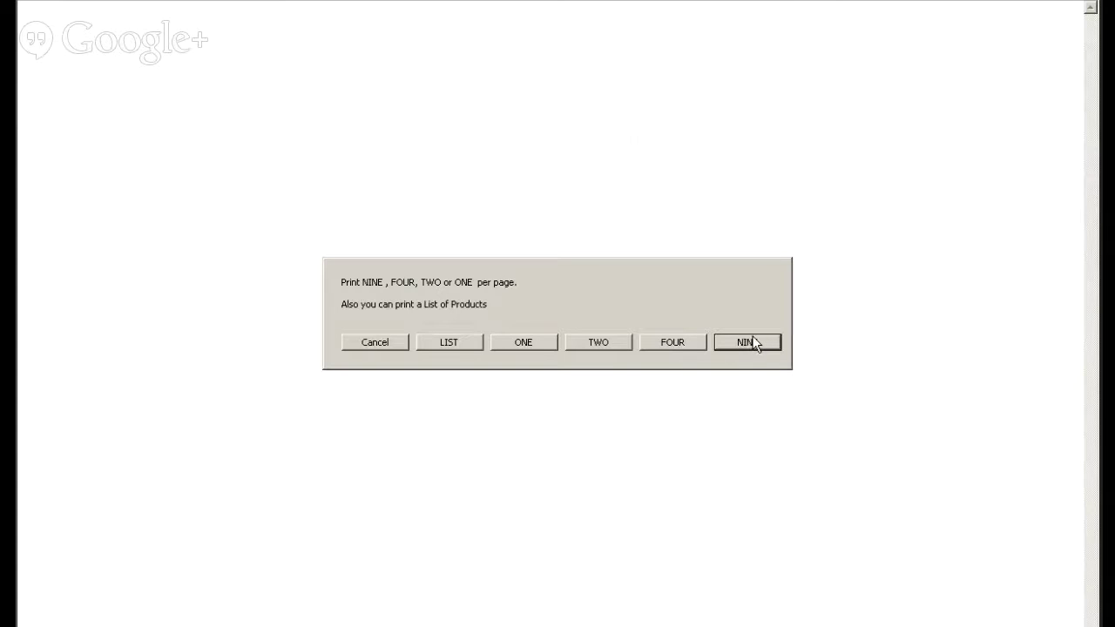
{"action": "left_click", "coordinate": [689, 347]}
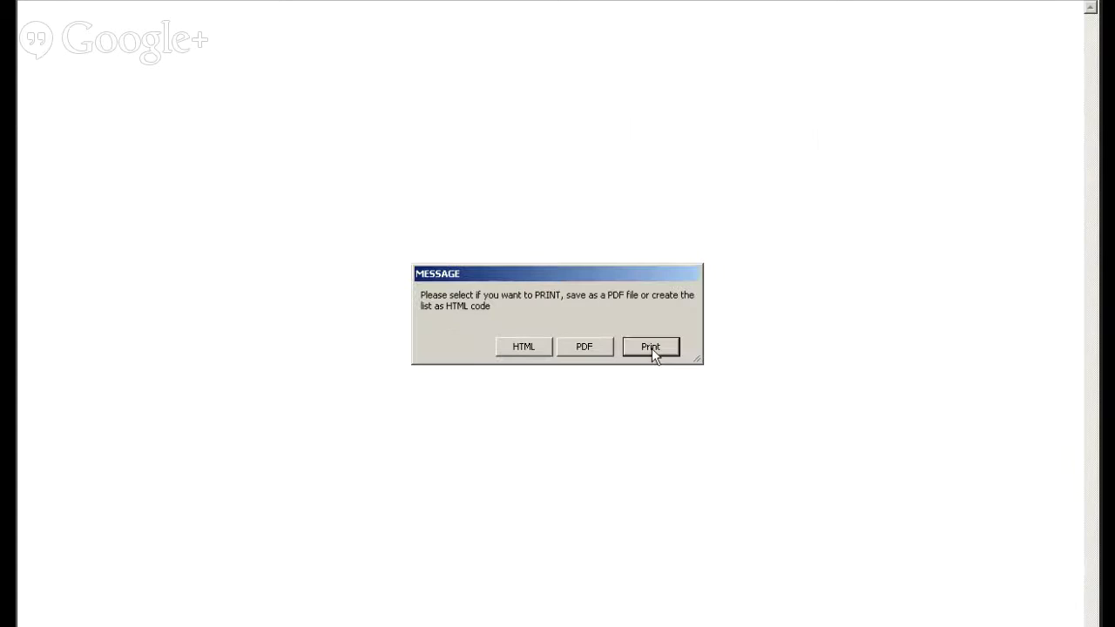
{"action": "left_click", "coordinate": [652, 347]}
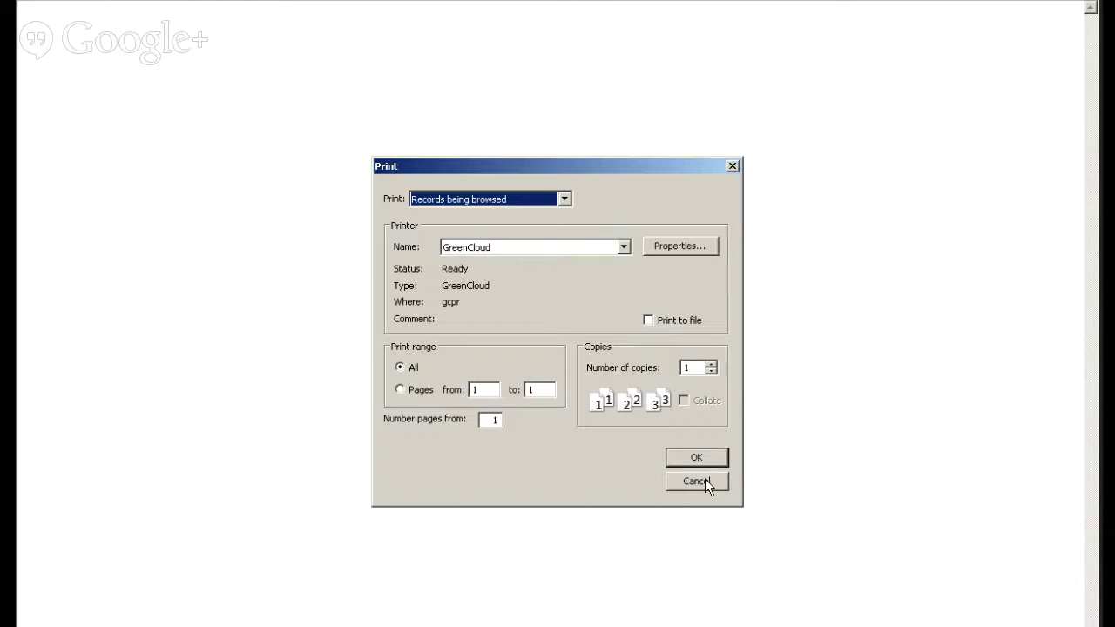
{"action": "left_click", "coordinate": [705, 480]}
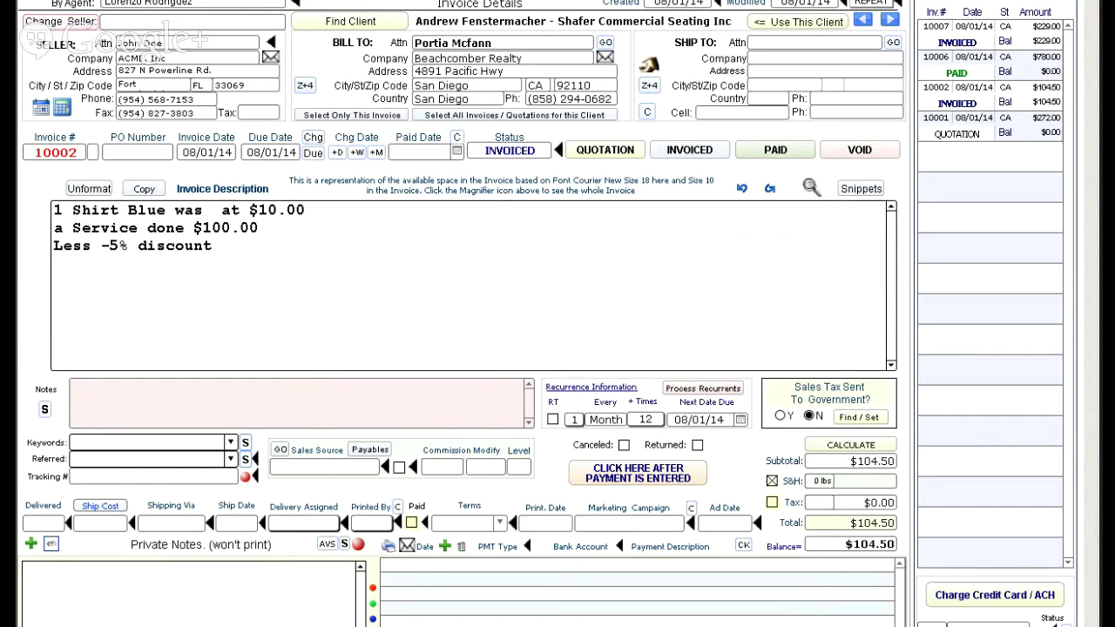
- Look at the invoice's pop-up calendar and its due date calendar, and return to the client's contact record
{"action": "left_click", "coordinate": [551, 264]}
{"action": "left_click", "coordinate": [41, 111]}
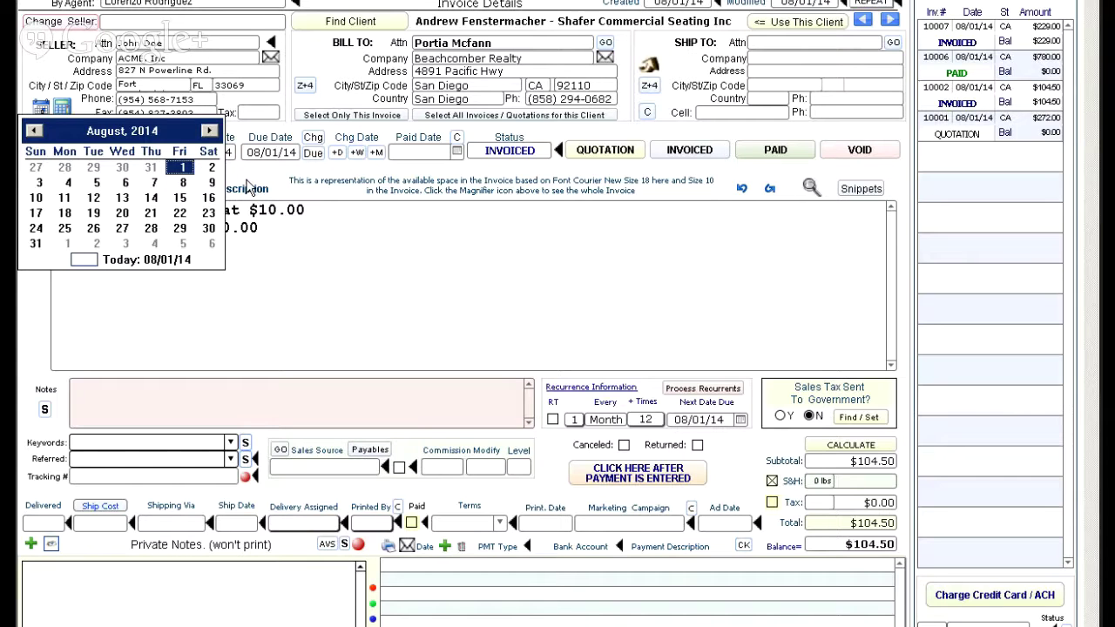
{"action": "left_click", "coordinate": [249, 188]}
{"action": "left_click", "coordinate": [261, 153]}
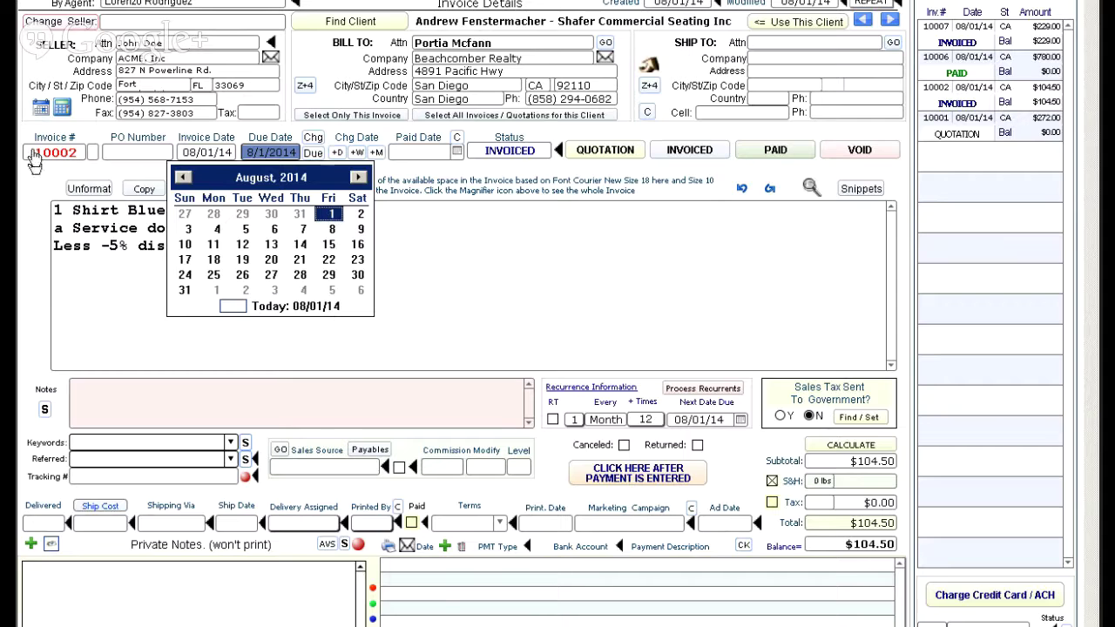
{"action": "left_click", "coordinate": [47, 179]}
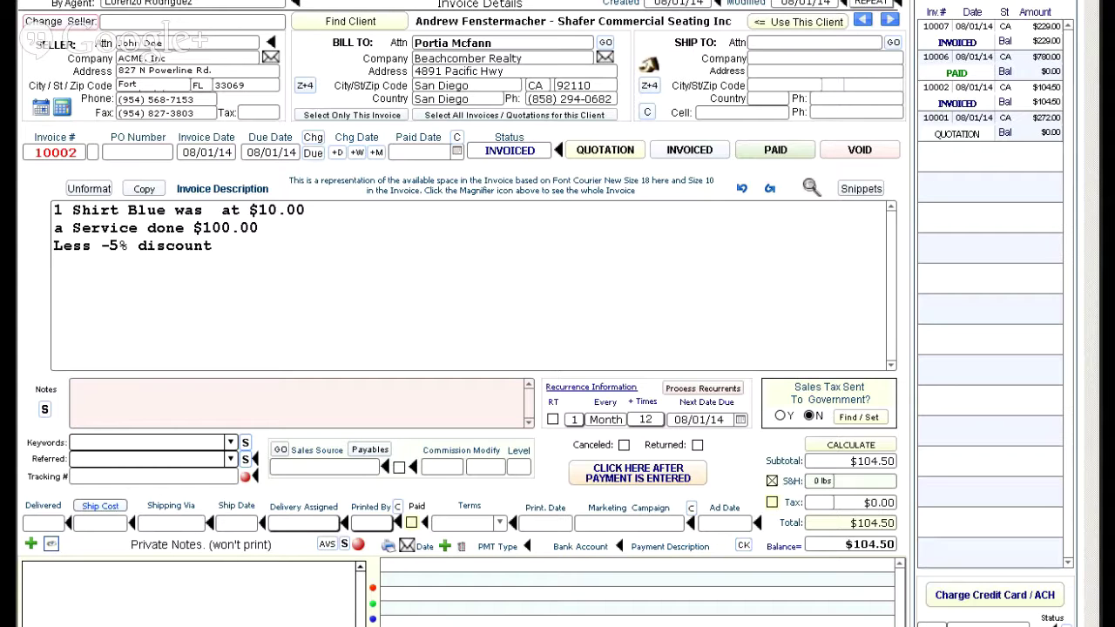
{"action": "left_click", "coordinate": [596, 406]}
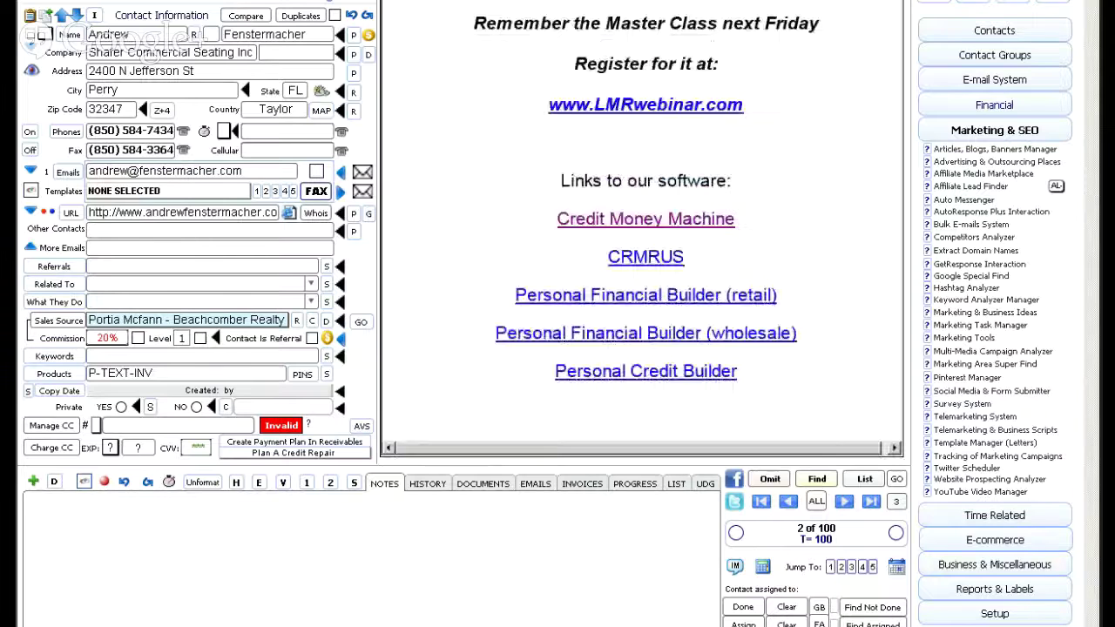